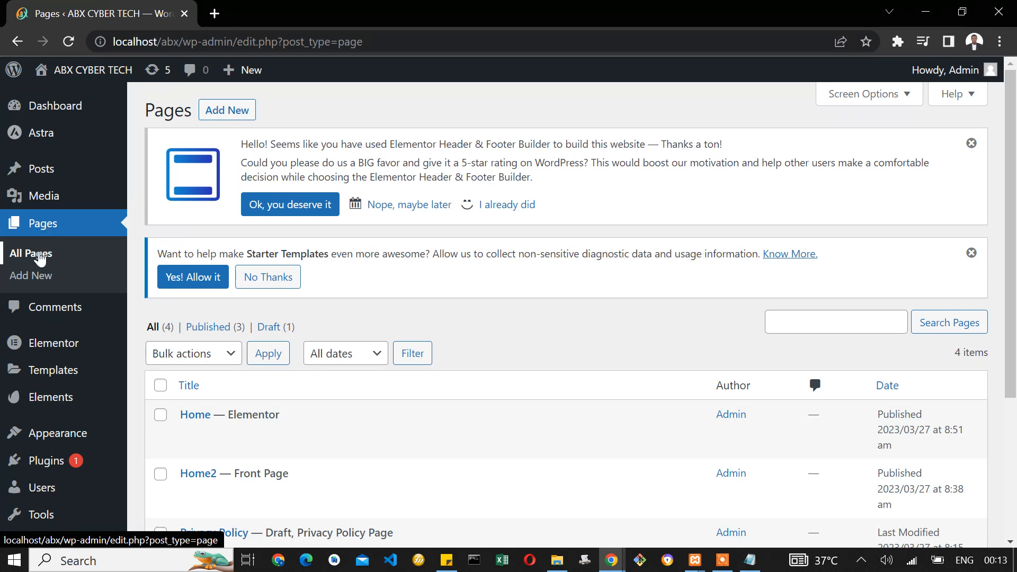
Open the list of all pages in a new browser tab and load the Dashboard in the original tab.
right_click(39, 255)
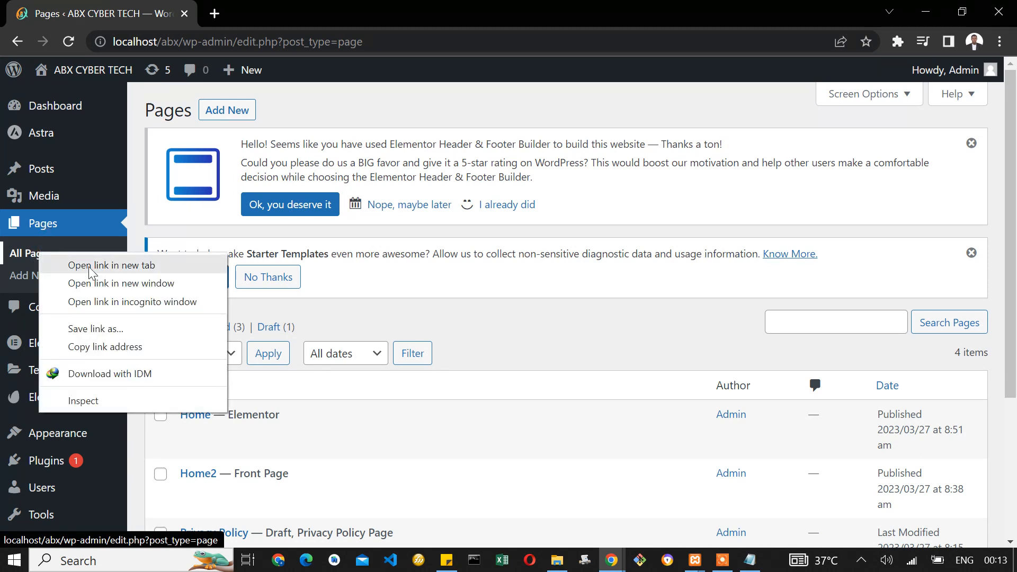
left_click(123, 265)
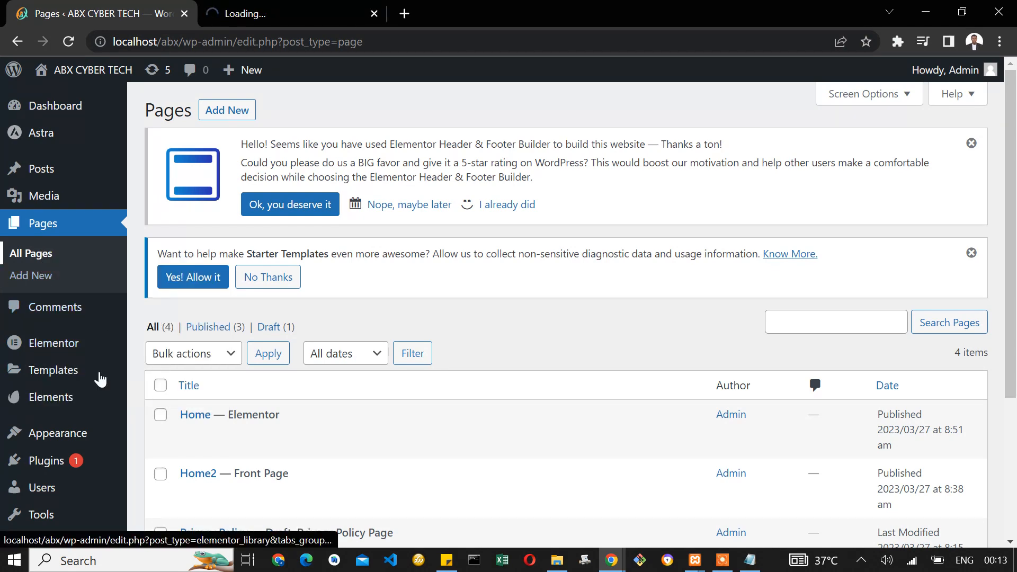
scroll(53, 350, "down", 4)
scroll(21, 105, "up", 4)
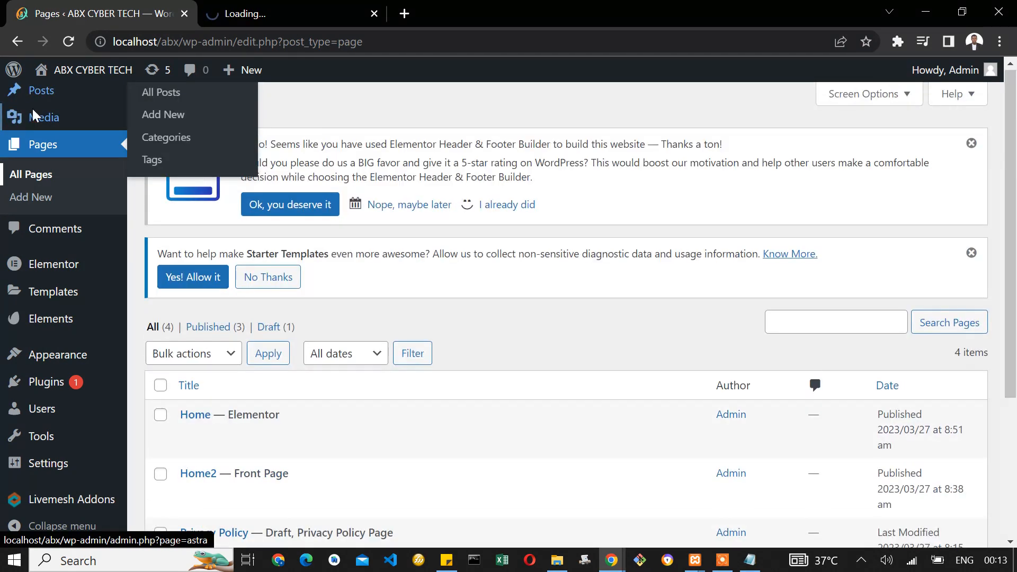
left_click(48, 112)
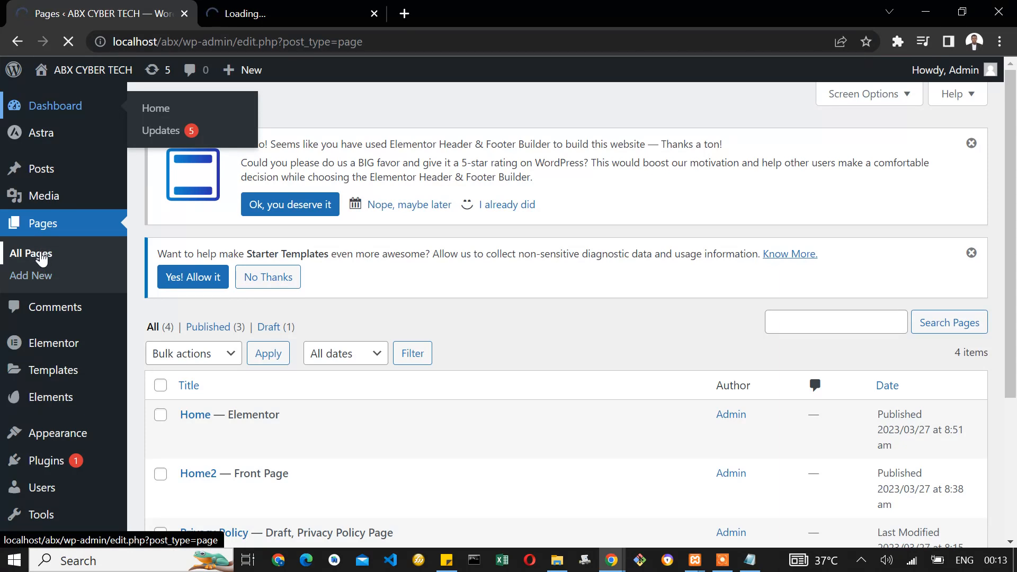
right_click(43, 259)
left_click(73, 262)
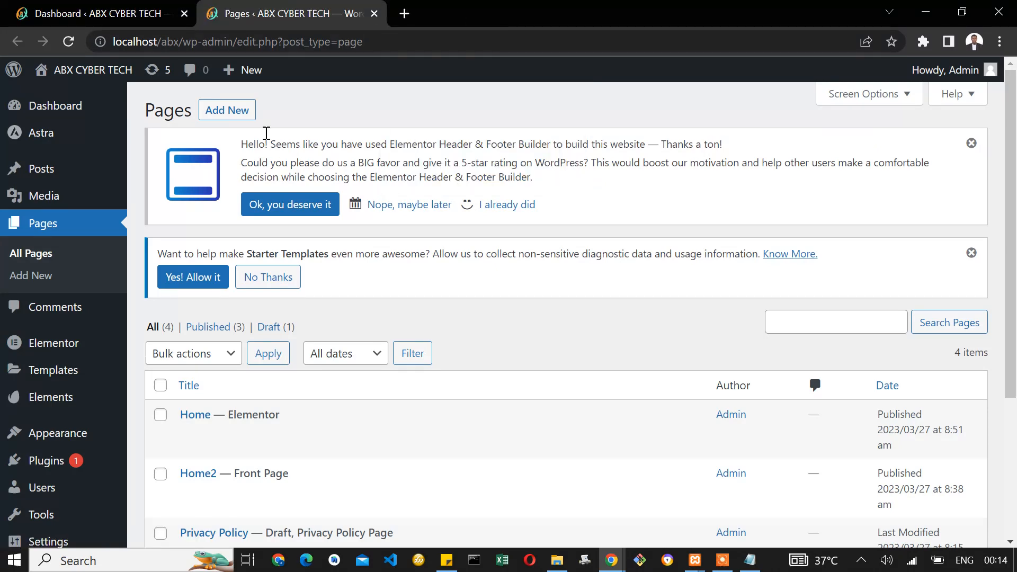
Open the Home page for editing with Elementor in a new browser tab.
scroll(295, 297, "down", 4)
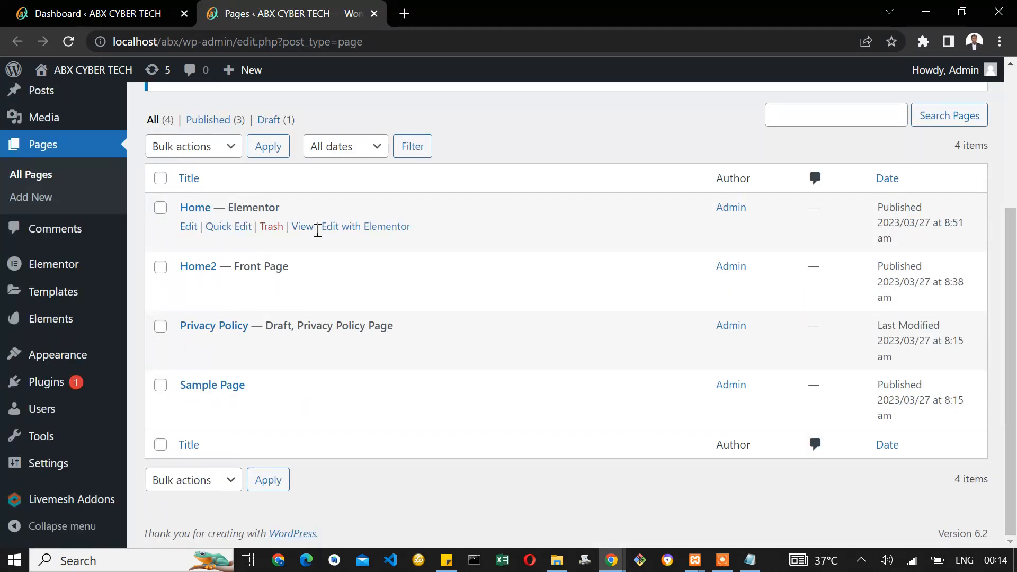
right_click(366, 226)
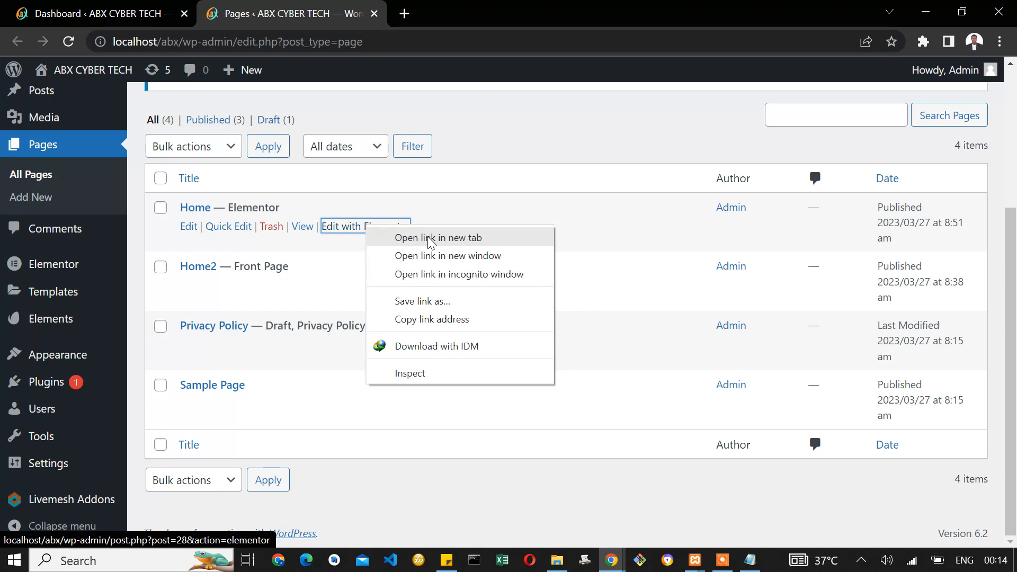
left_click(430, 239)
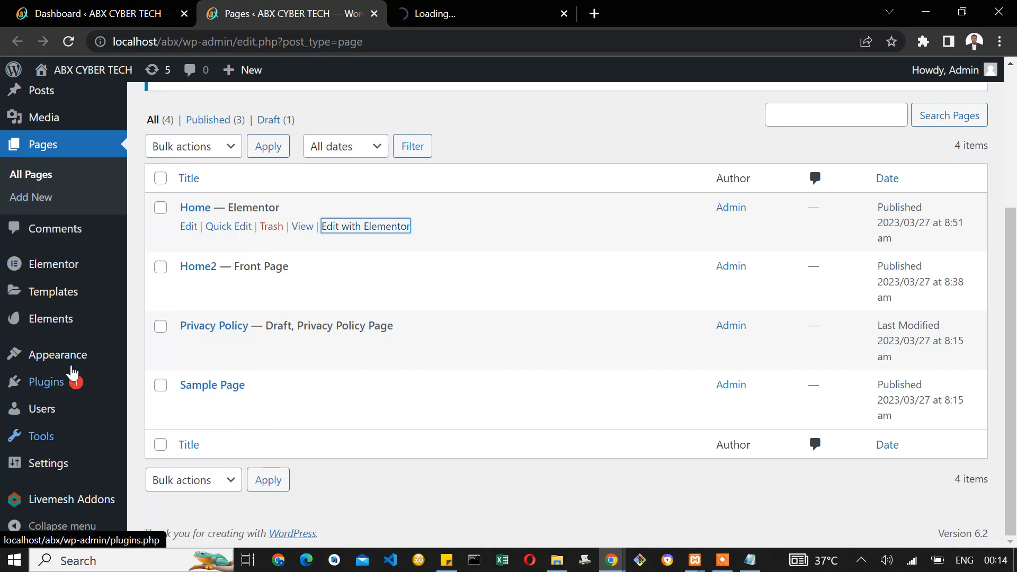
Open the list of installed plugins in the tab that shows the pages list.
mouse_move(58, 395)
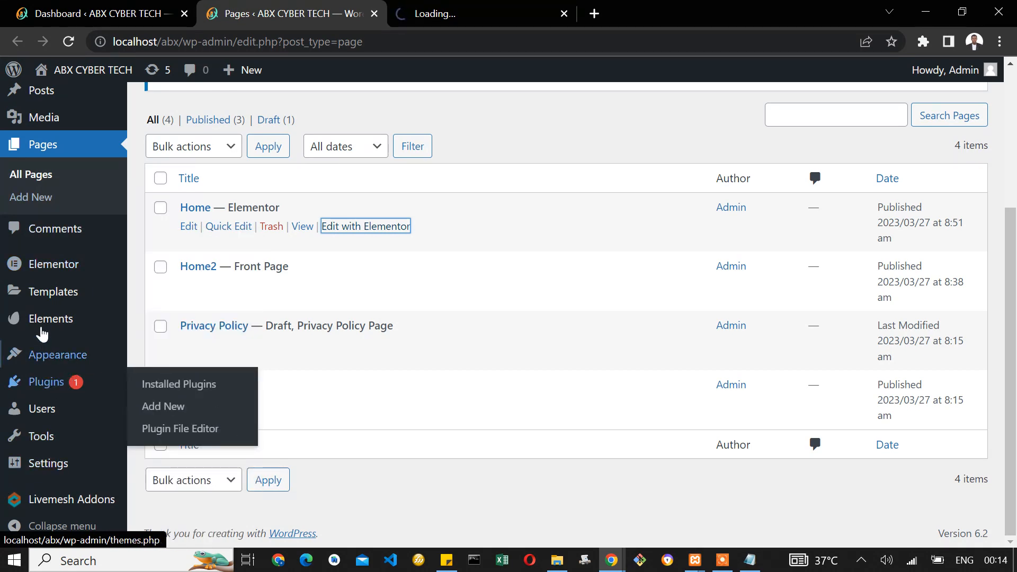
mouse_move(61, 263)
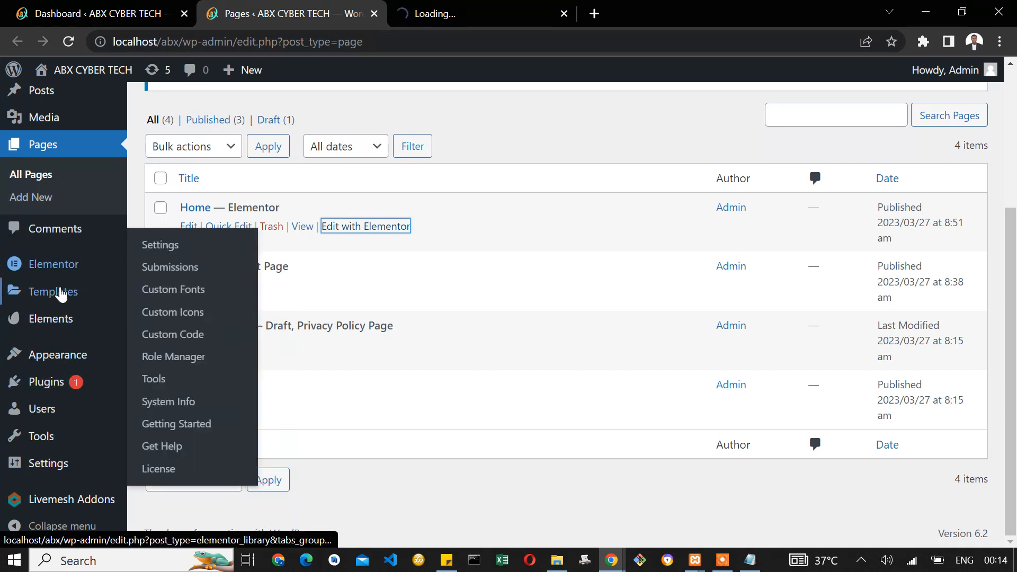
mouse_move(61, 300)
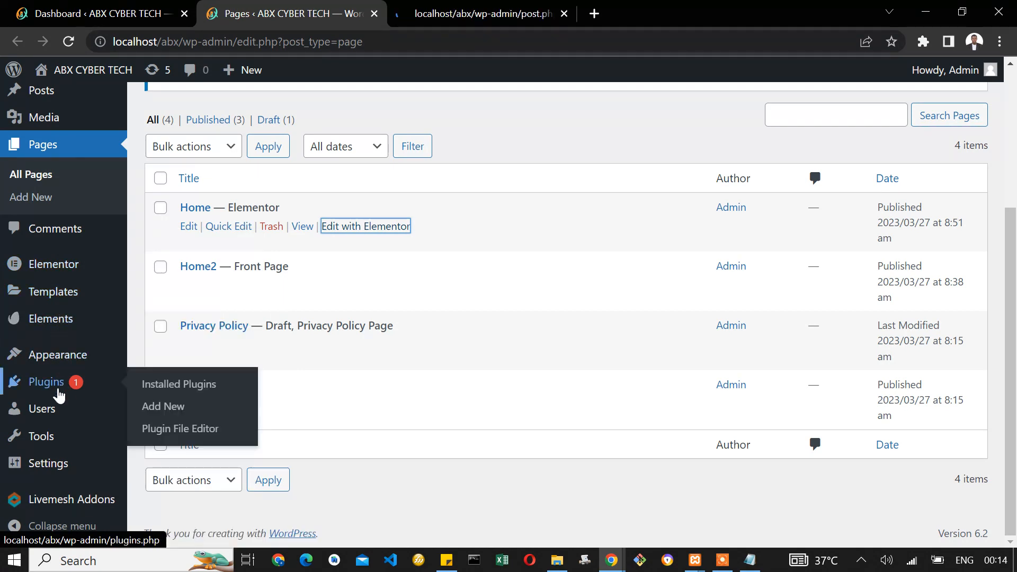
left_click(186, 387)
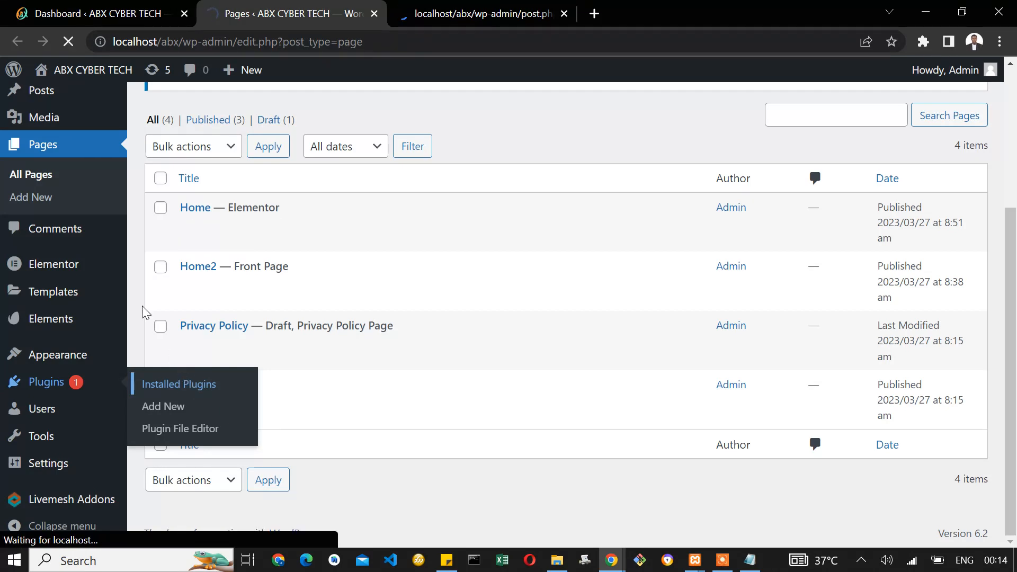
left_click(476, 16)
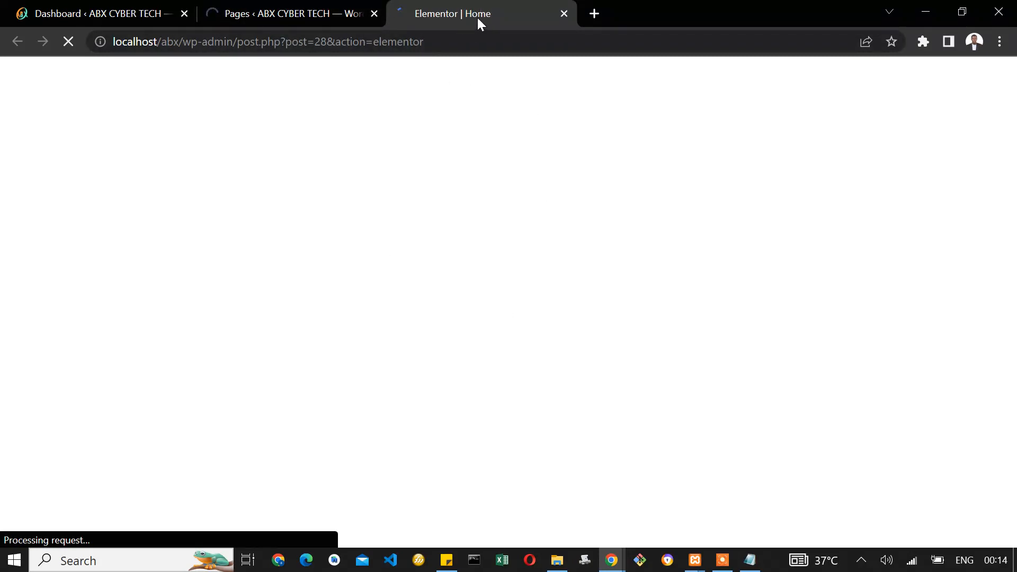
left_click(356, 14)
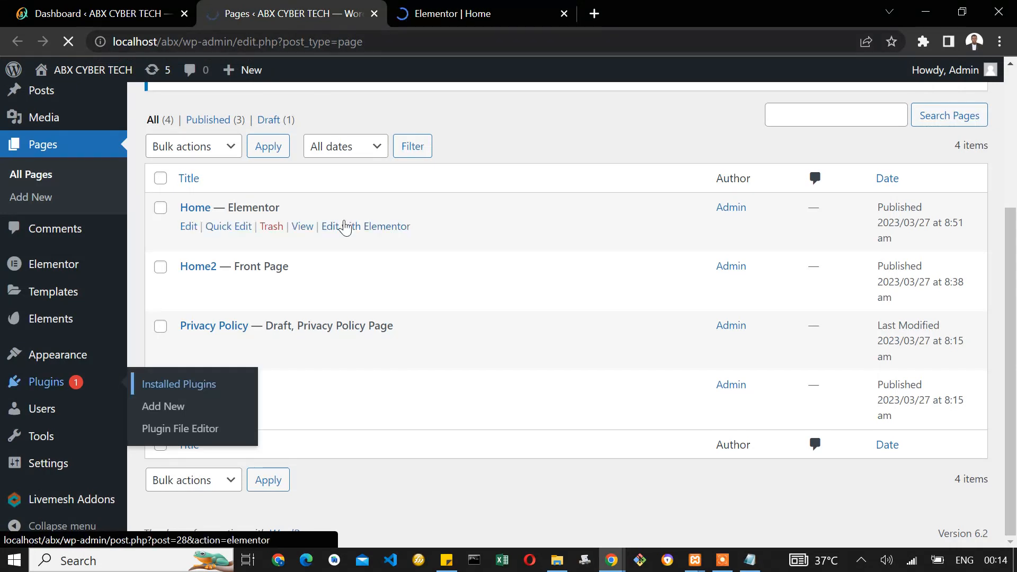
right_click(3, 7)
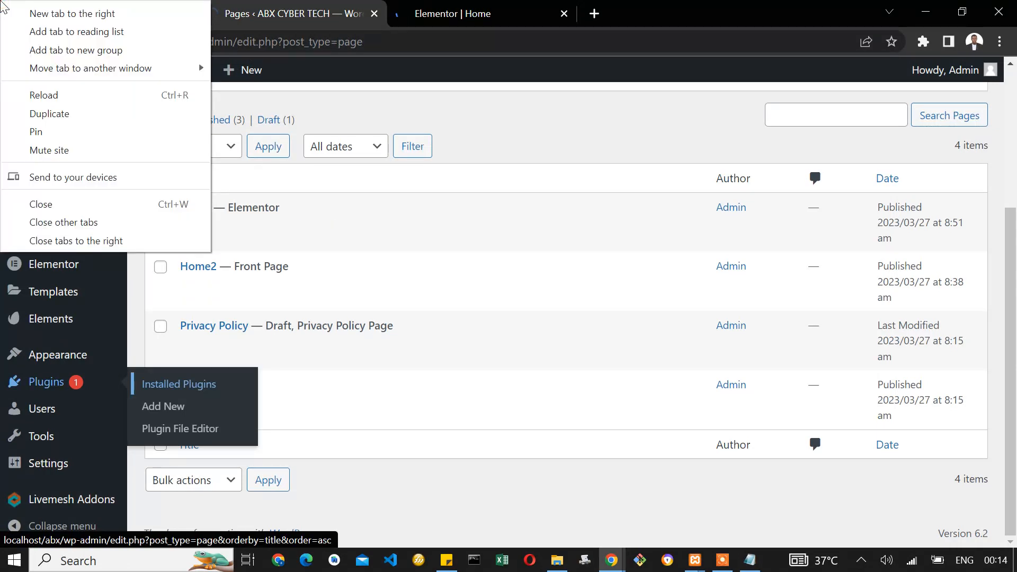
left_click(3, 7)
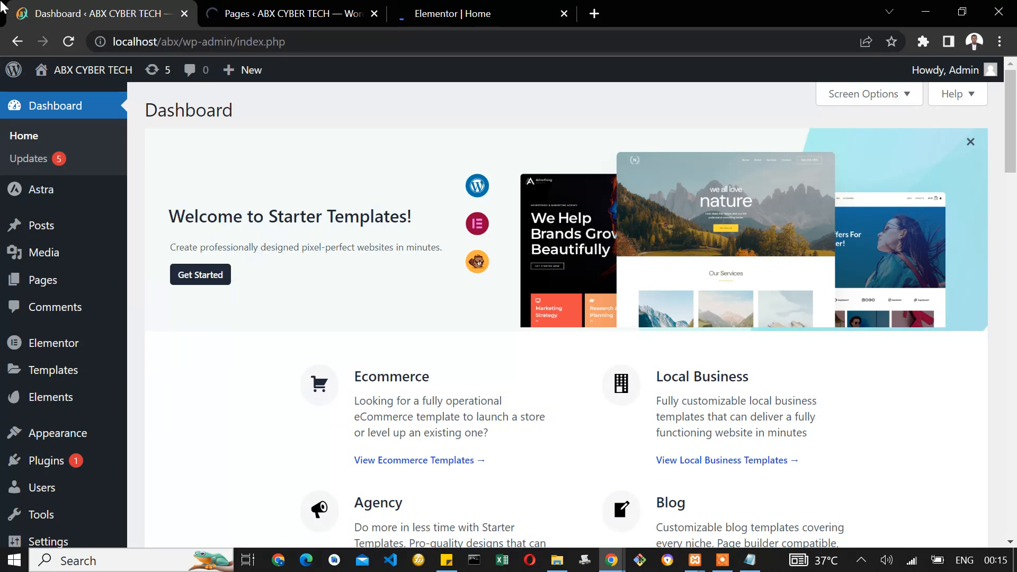
left_click(420, 12)
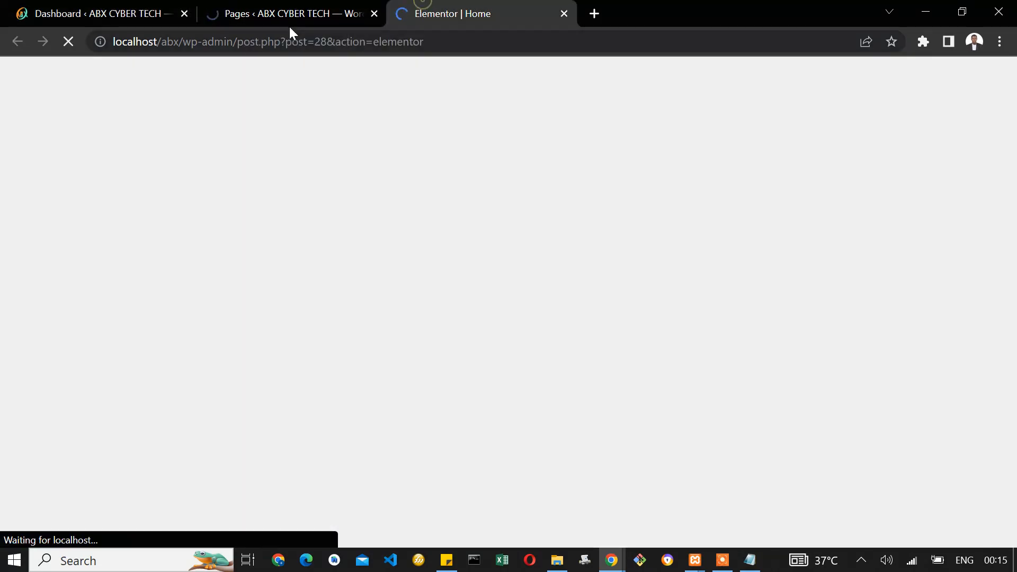
left_click(306, 15)
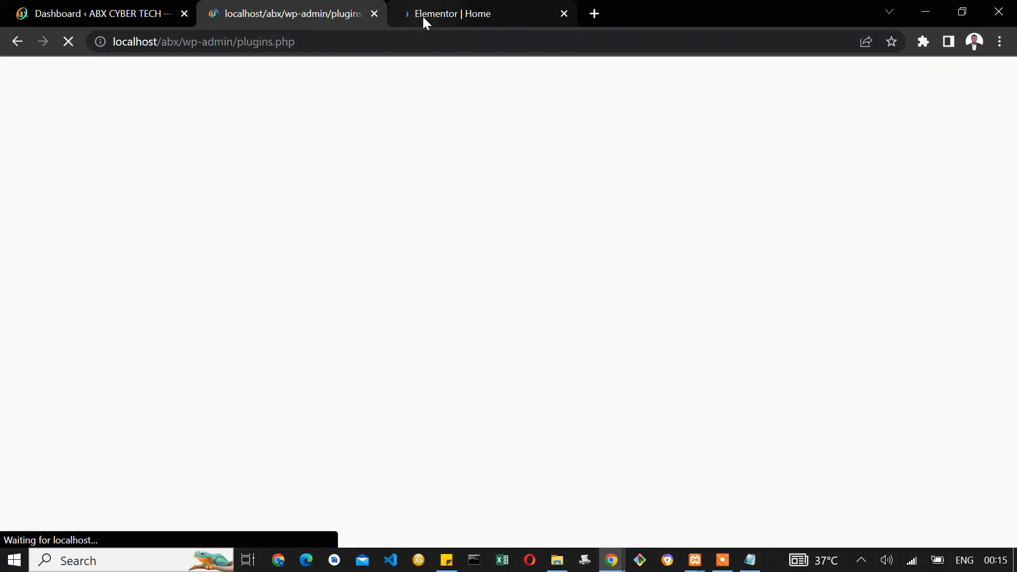
left_click(1015, 560)
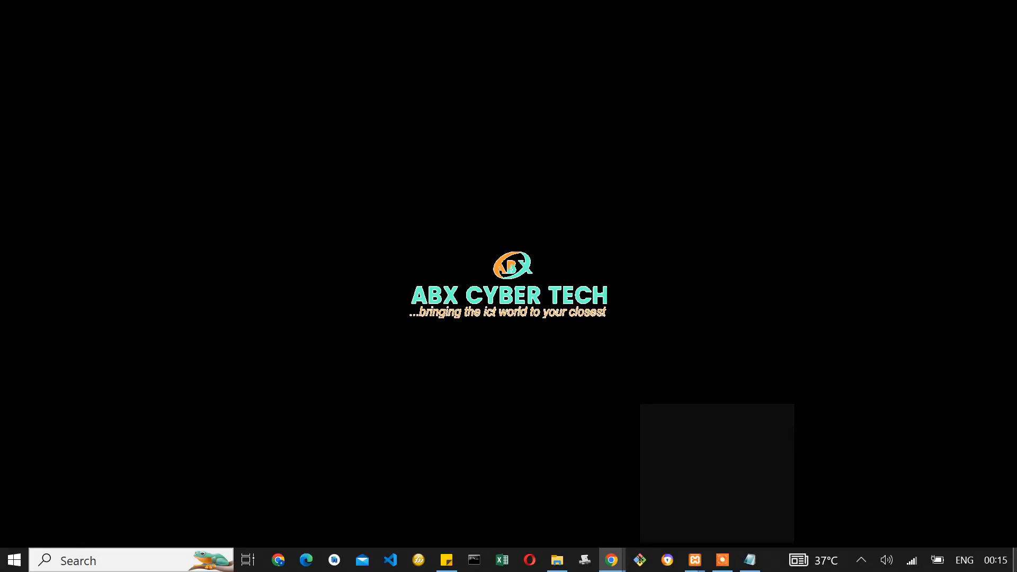
left_click(612, 560)
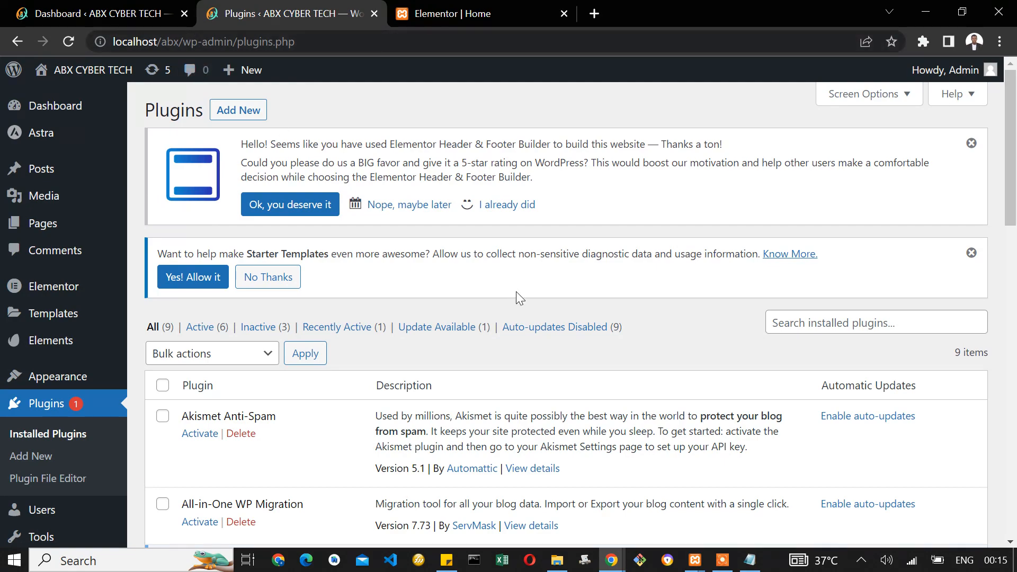
Look through the installed plugins and open the settings of Elementor Header & Footer Builder.
scroll(339, 407, "down", 12)
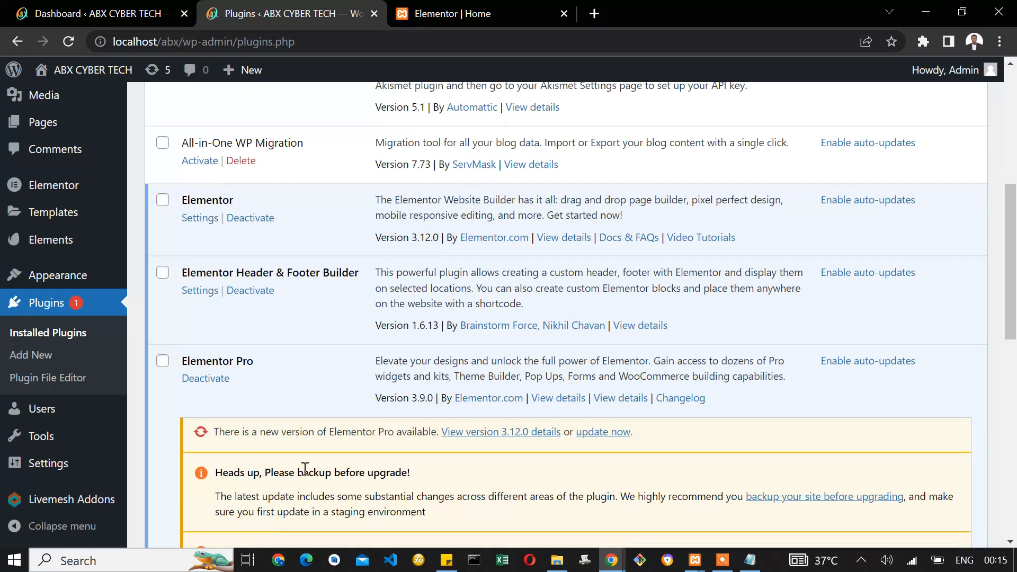
scroll(306, 474, "down", 5)
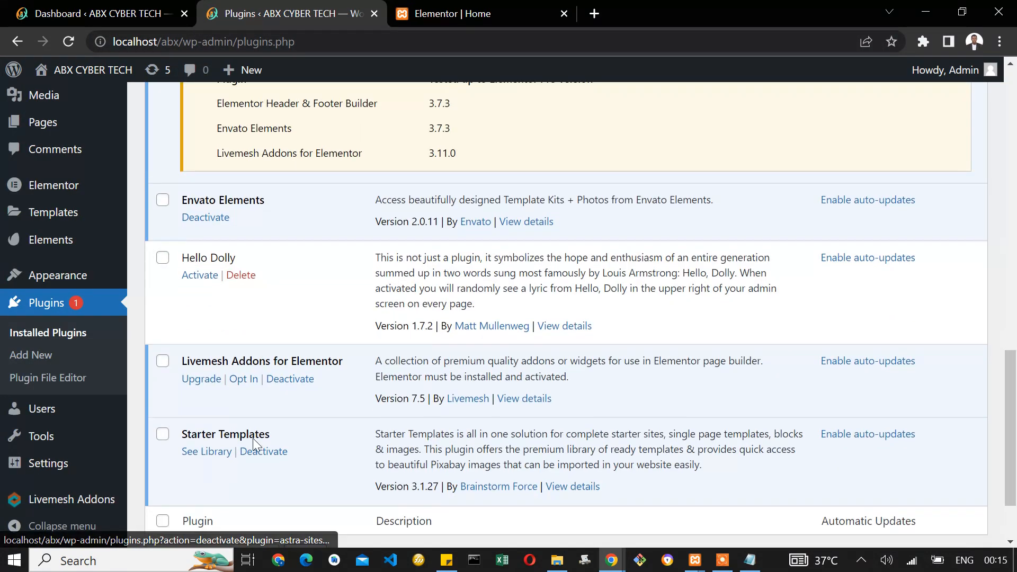
scroll(251, 434, "up", 10)
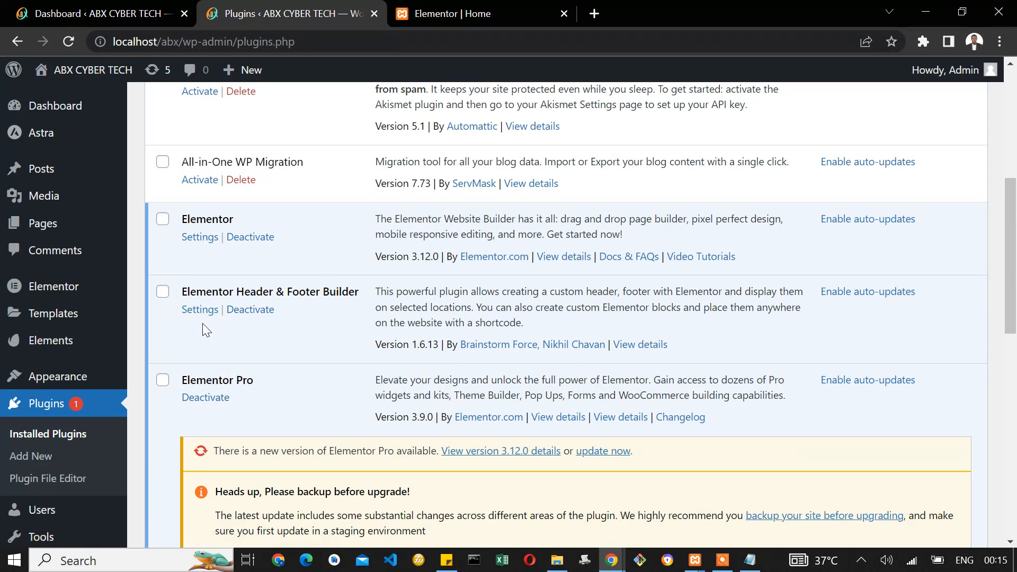
left_click(210, 310)
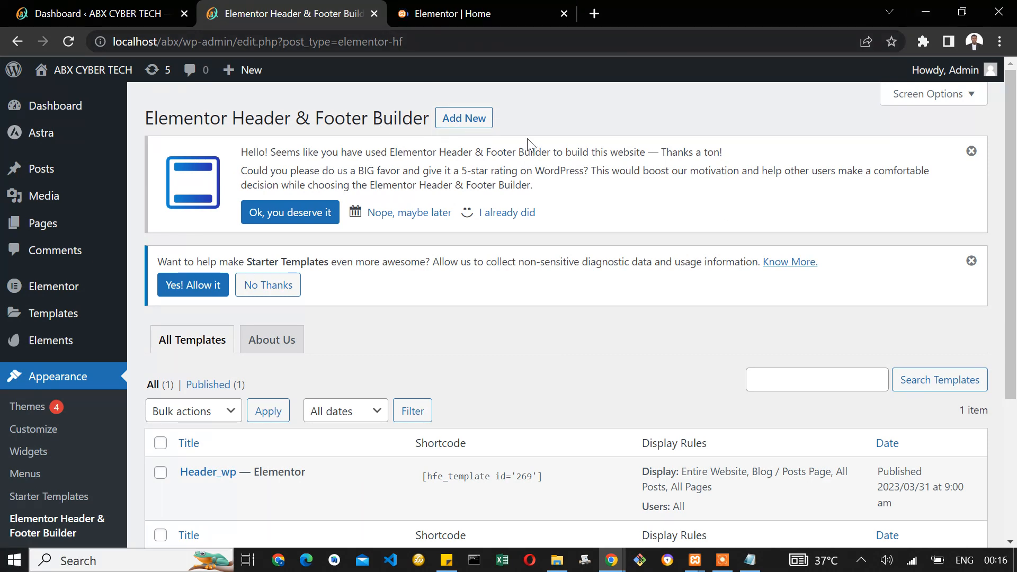
Add a new Elementor Header & Footer Builder template and title it Footer_wp.
left_click(469, 127)
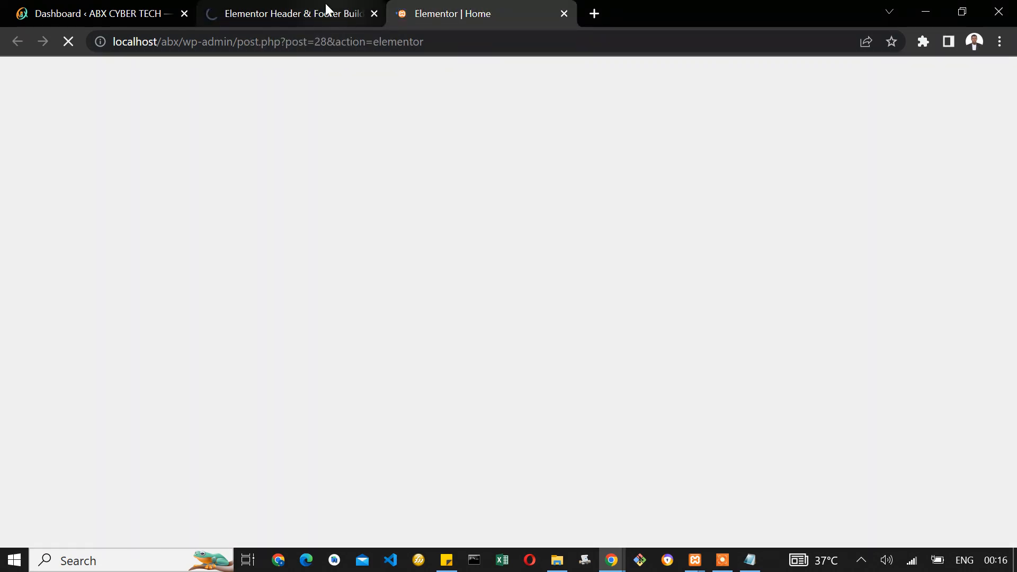
left_click(327, 7)
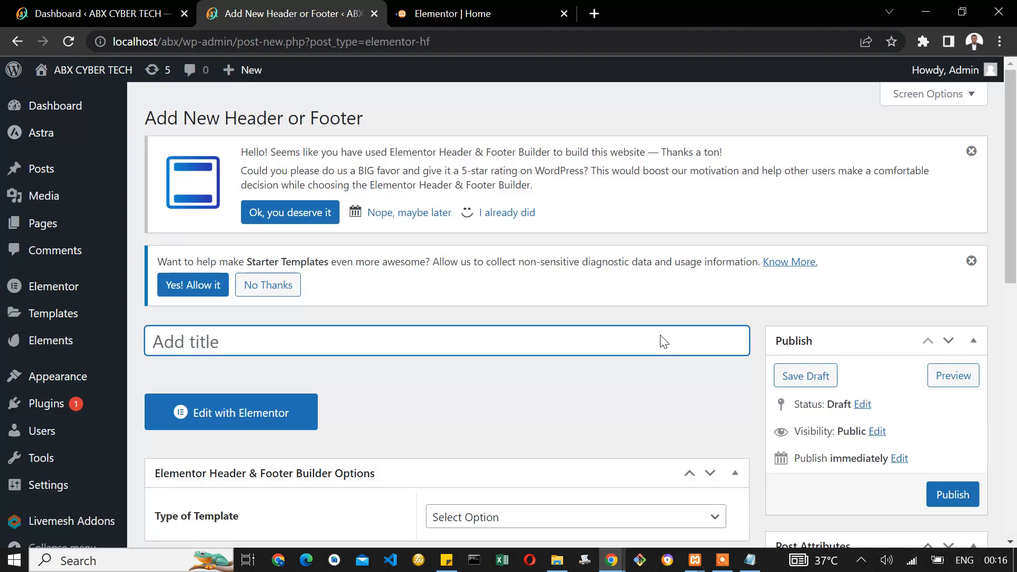
type("h")
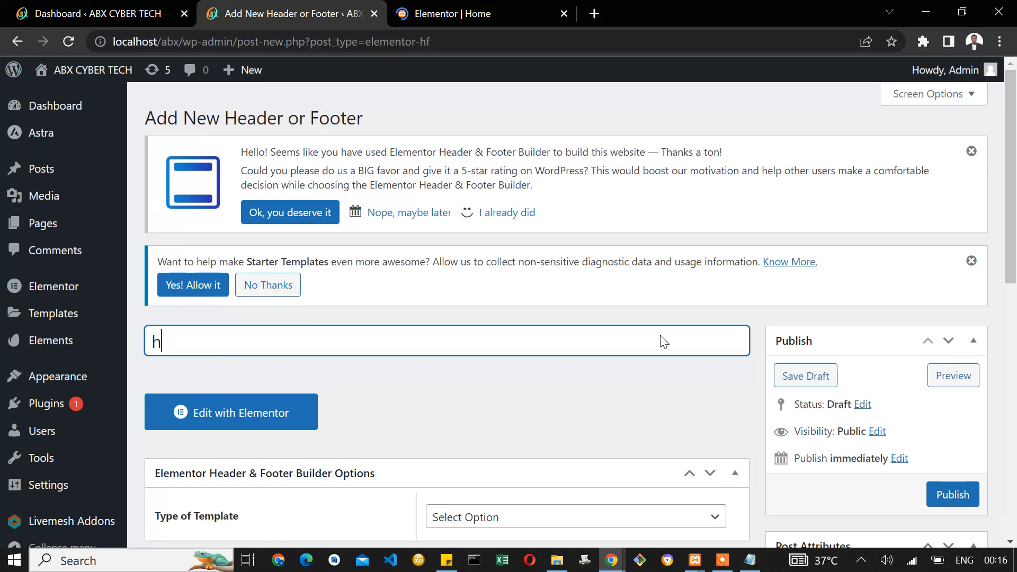
key("BackSpace")
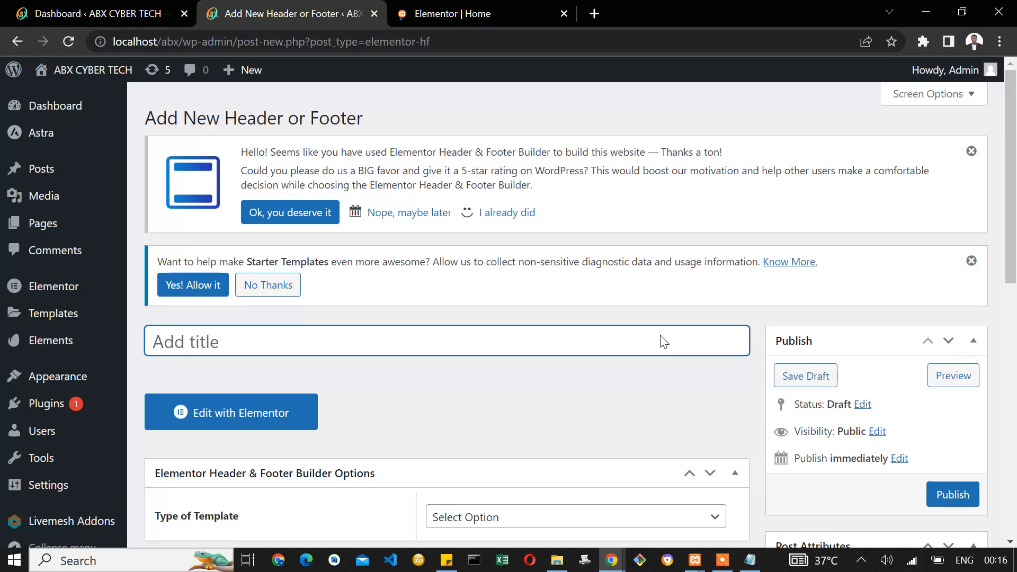
type("Footer")
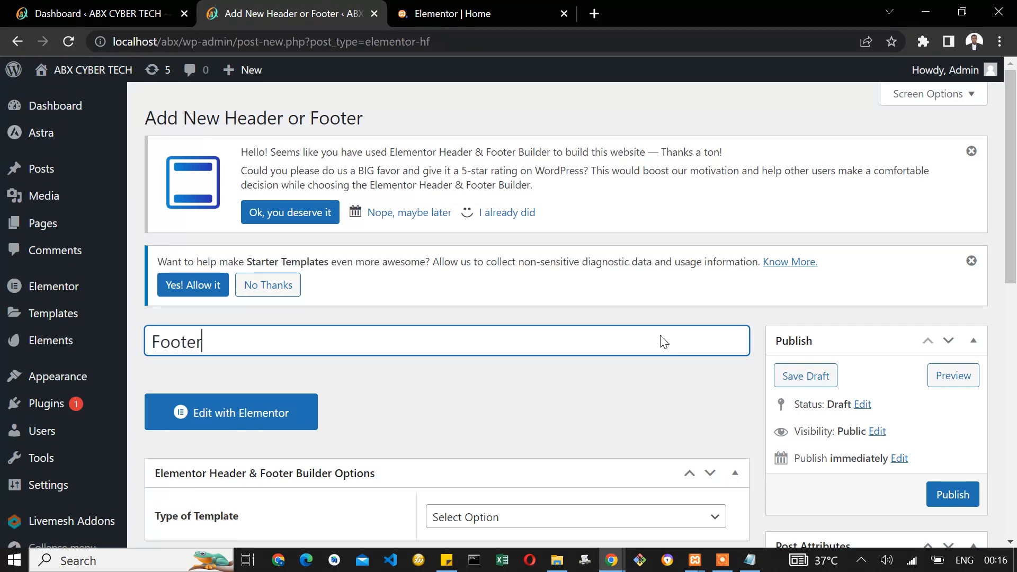
type("_wp")
Set the template type to Footer and its display rule to Entire Website.
scroll(665, 342, "down", 3)
scroll(664, 342, "up", 3)
scroll(664, 342, "down", 4)
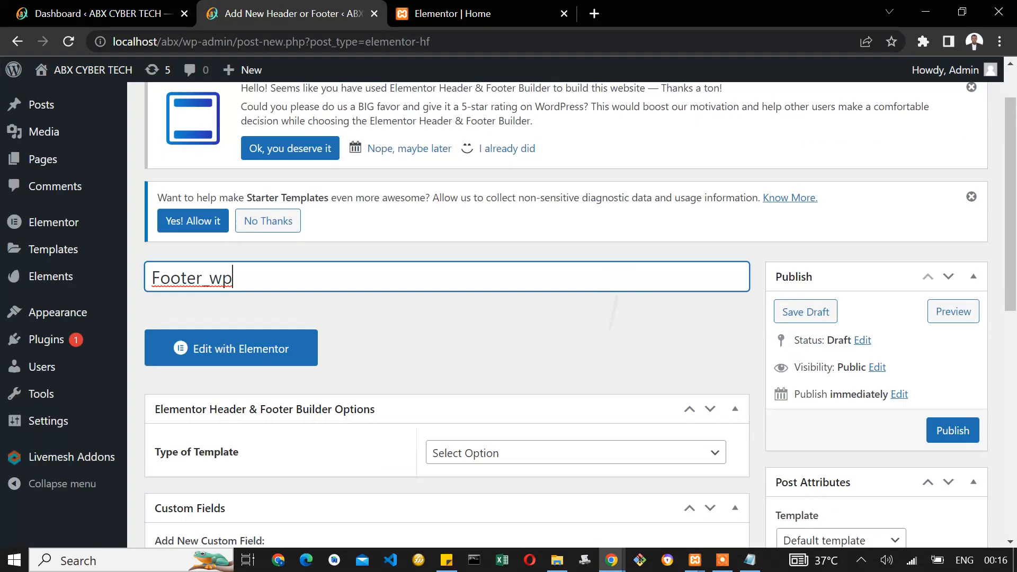
scroll(512, 315, "down", 3)
scroll(511, 315, "up", 1)
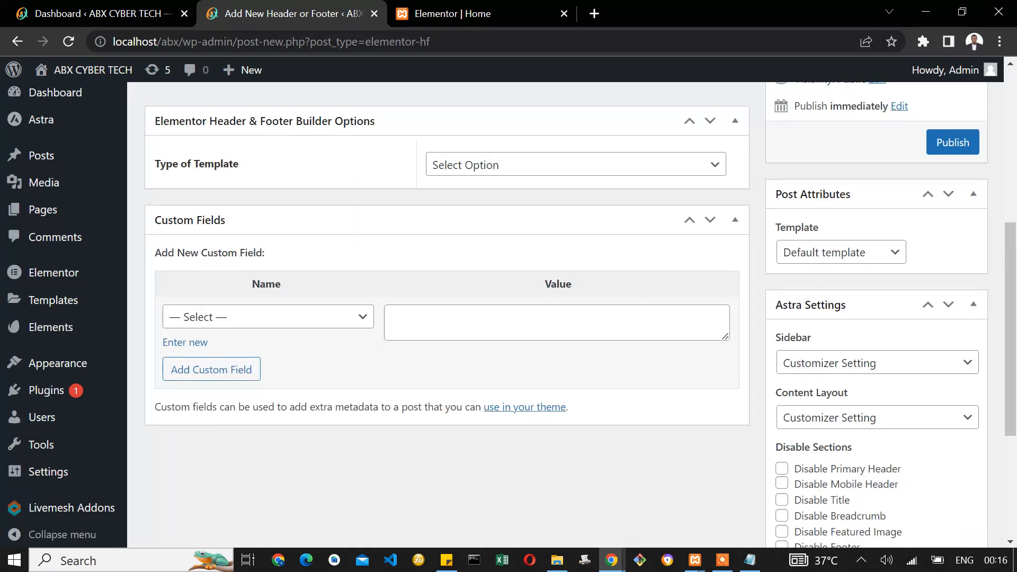
left_click(576, 164)
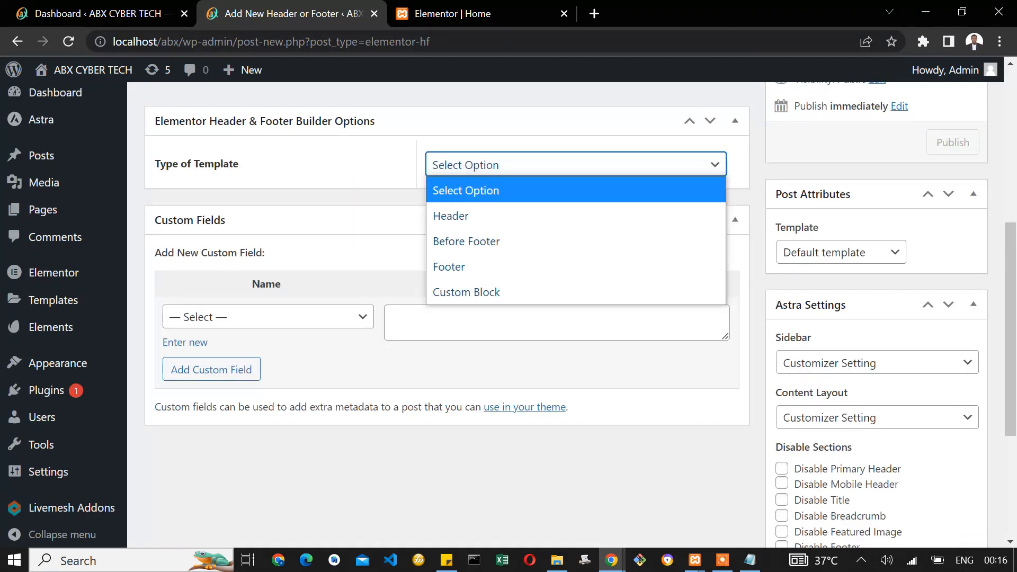
left_click(452, 266)
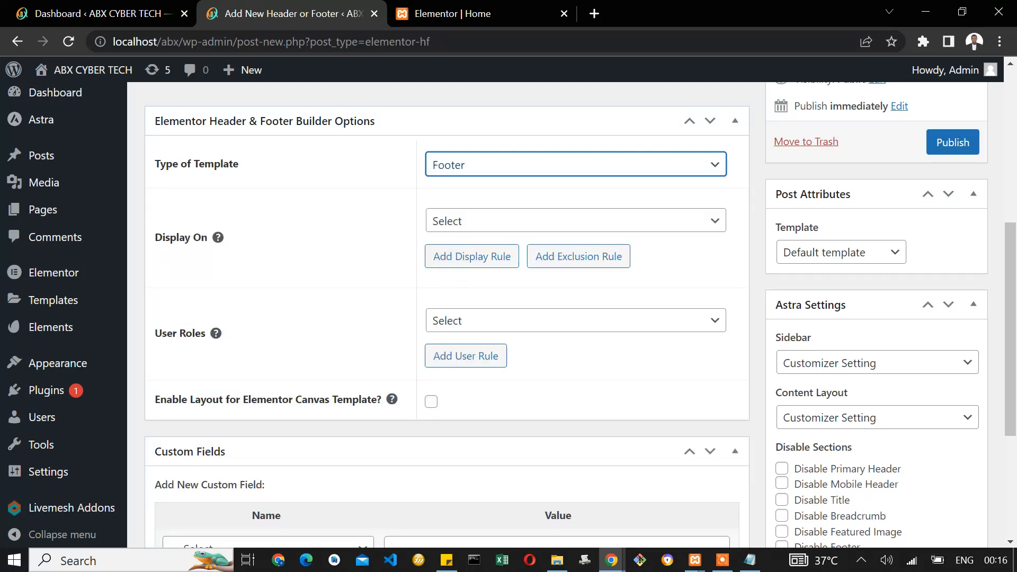
left_click(576, 220)
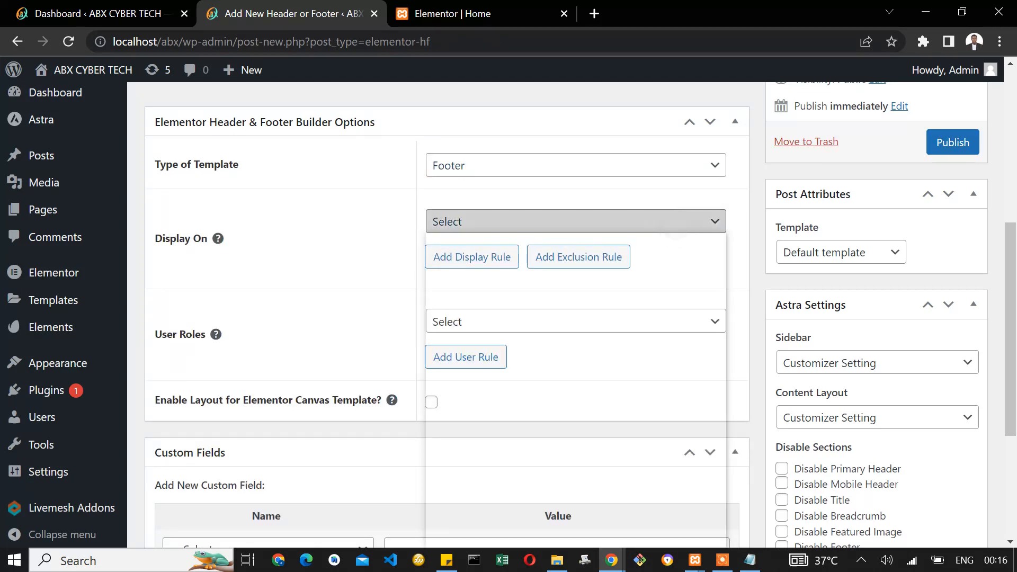
left_click(478, 292)
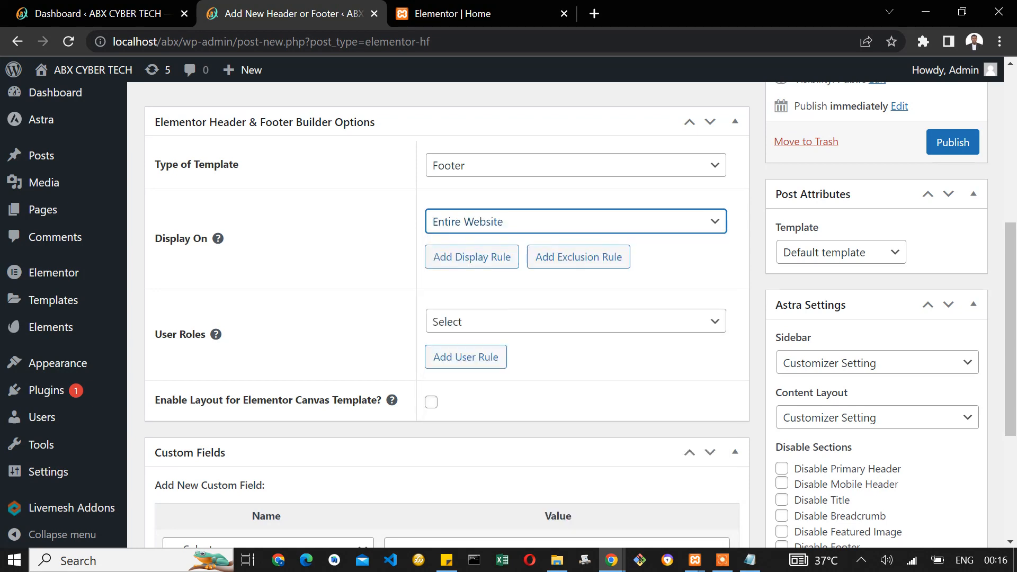
Add a second display rule to the footer template and set it to Blog / Posts Page.
left_click(472, 257)
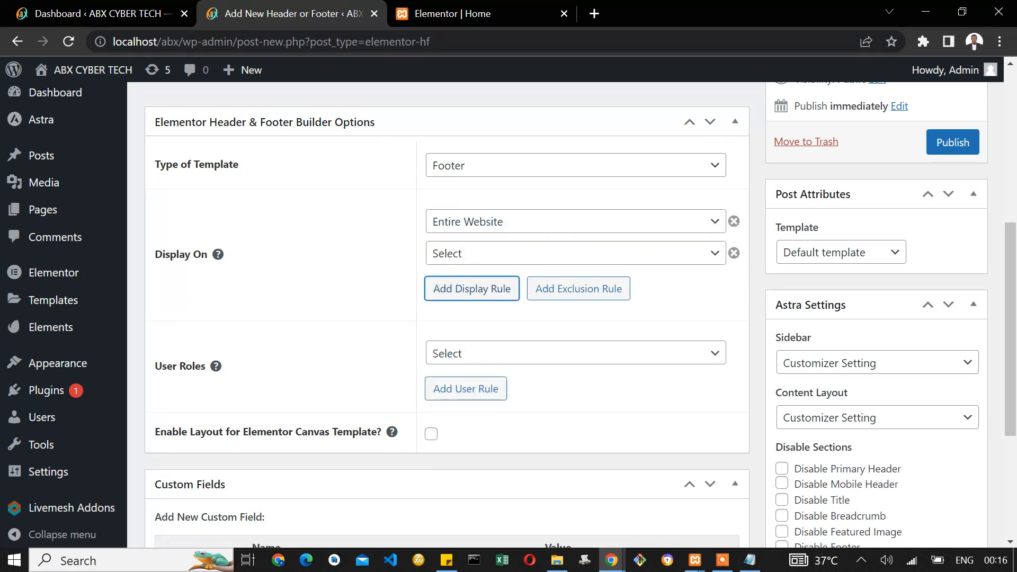
left_click(565, 255)
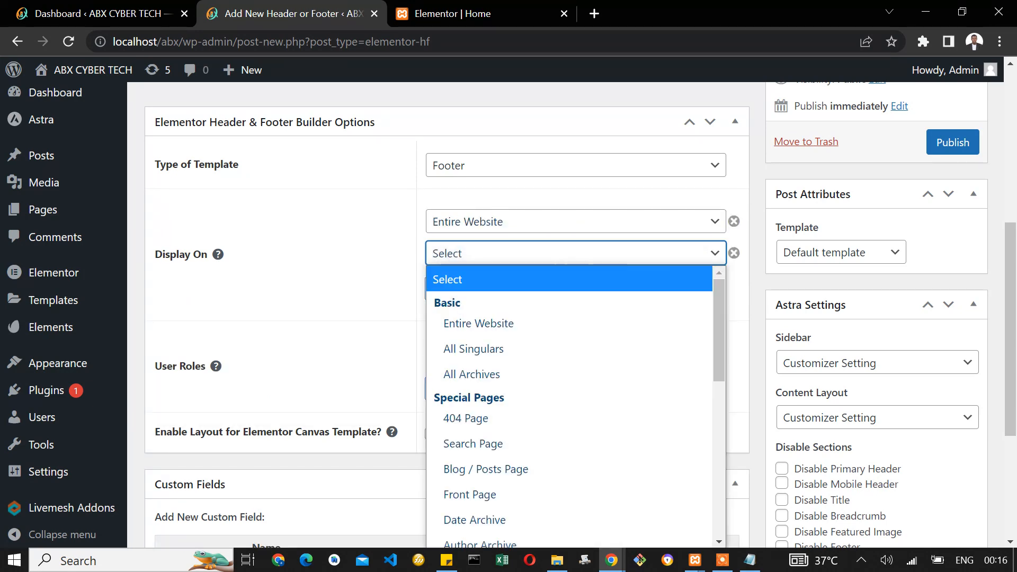
scroll(565, 354, "down", 2)
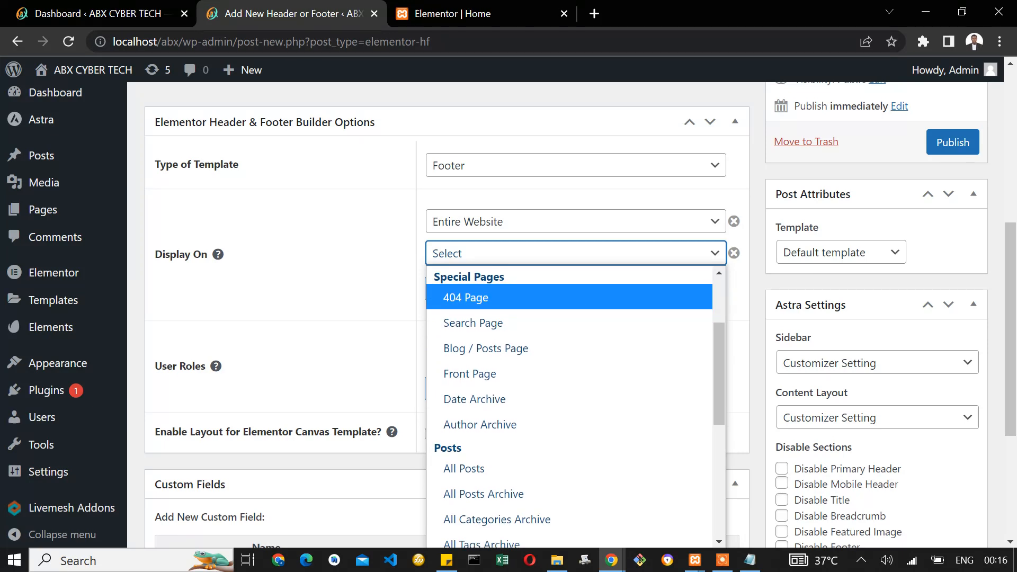
left_click(499, 348)
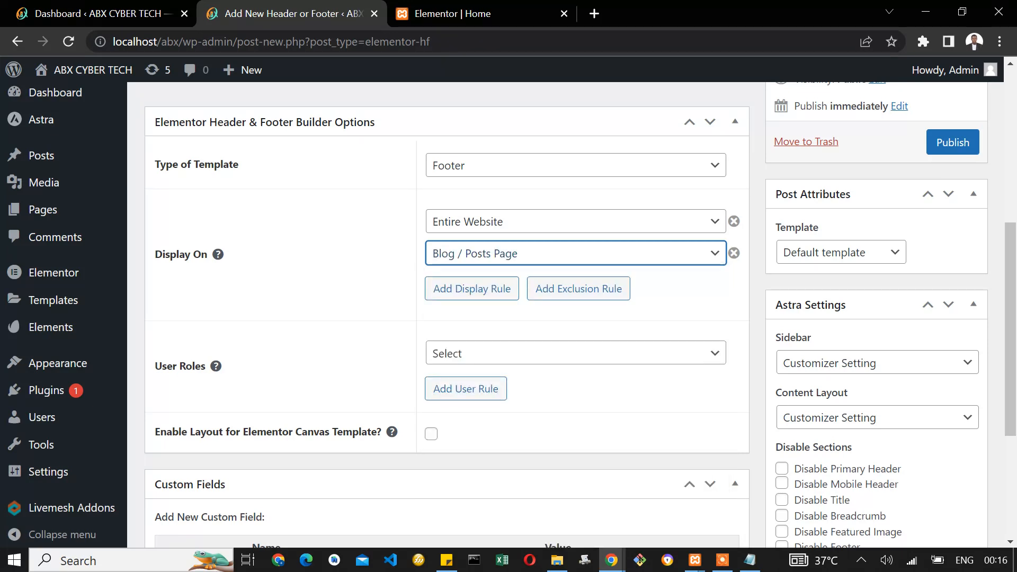
Add a third display rule to the footer template and set it to All Pages.
left_click(472, 289)
scroll(509, 365, "down", 1)
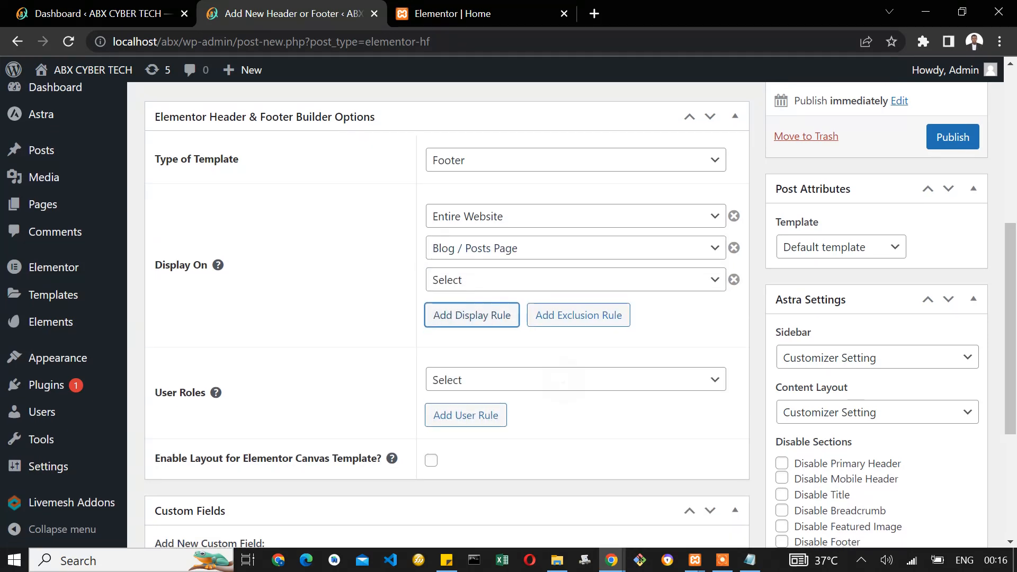
left_click(509, 366)
left_click(523, 365)
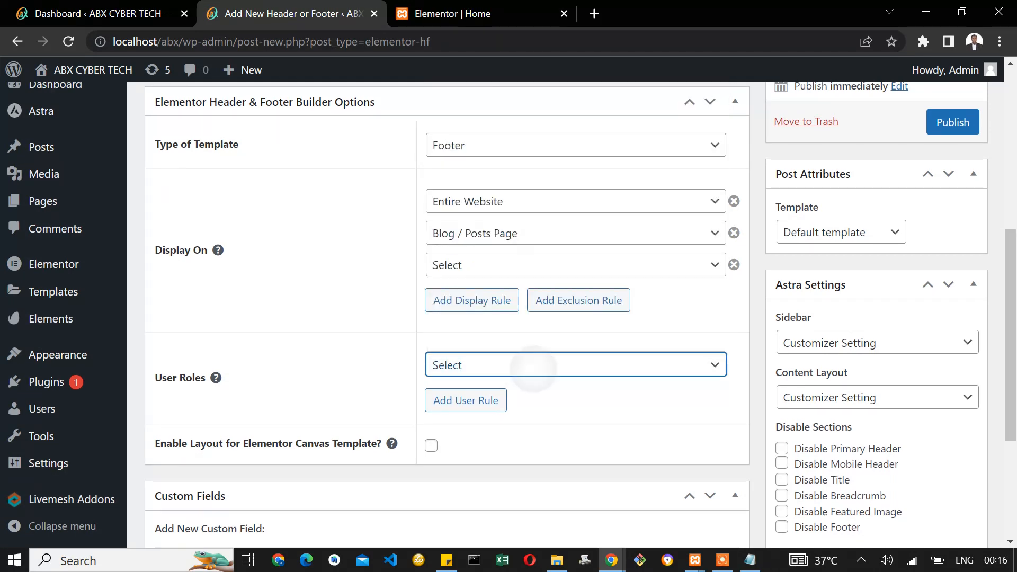
left_click(501, 265)
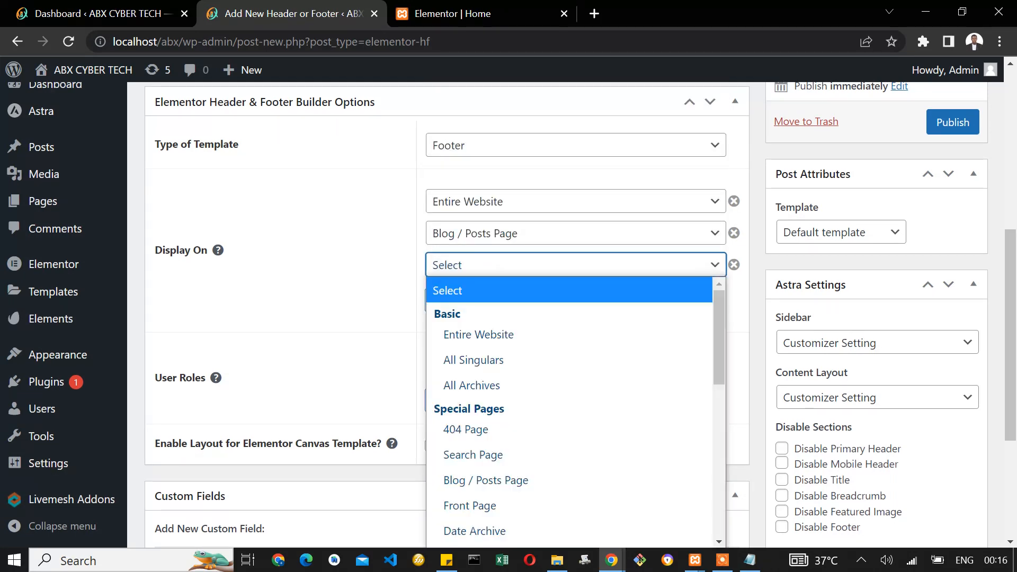
left_click(556, 334)
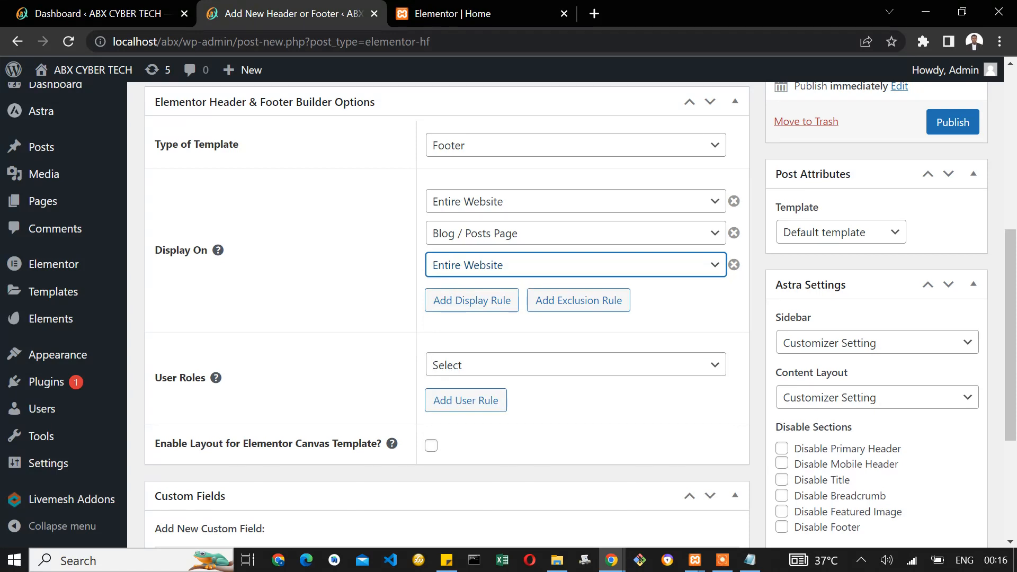
left_click(567, 265)
scroll(564, 339, "down", 3)
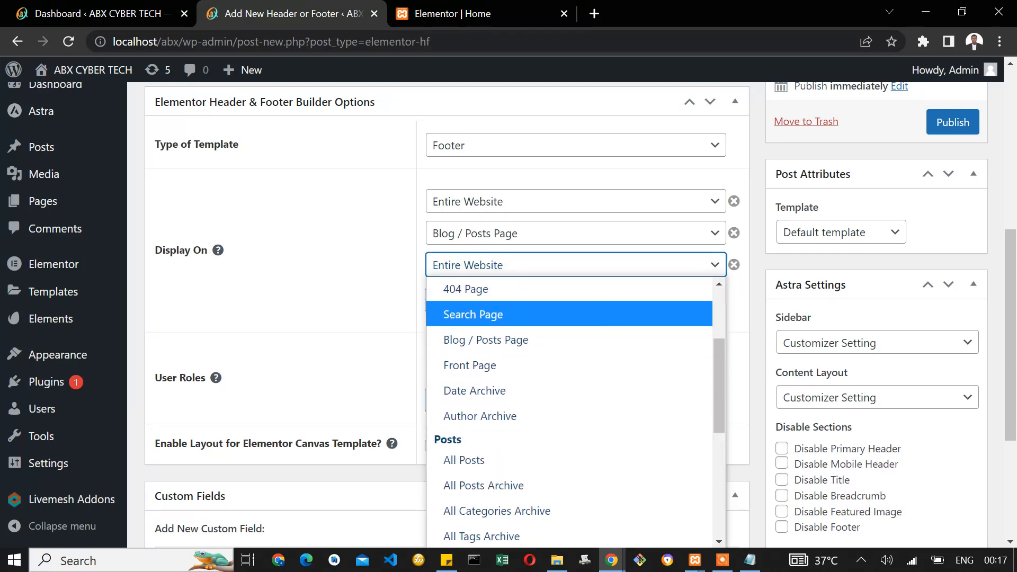
scroll(569, 411, "down", 3)
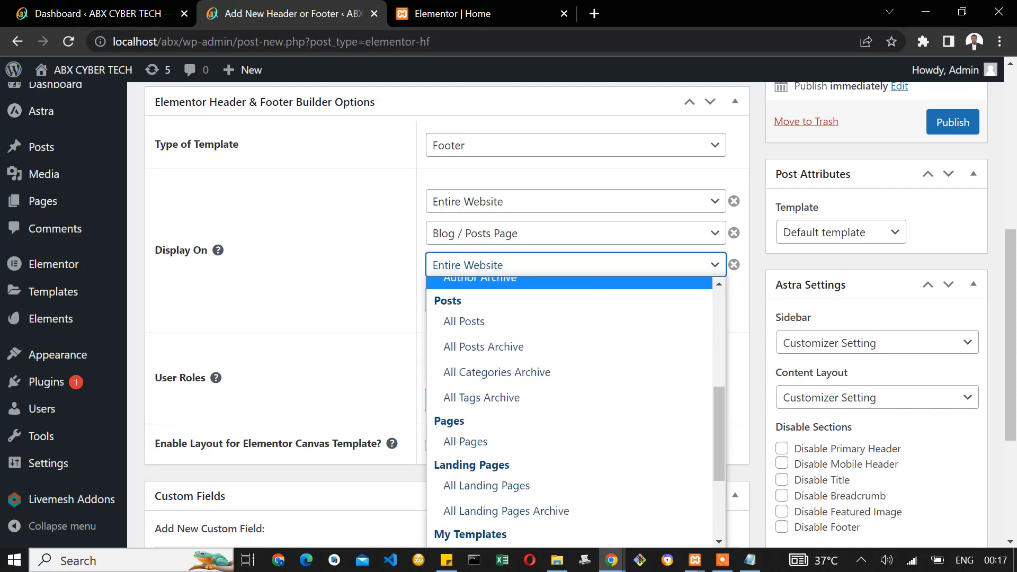
left_click(472, 439)
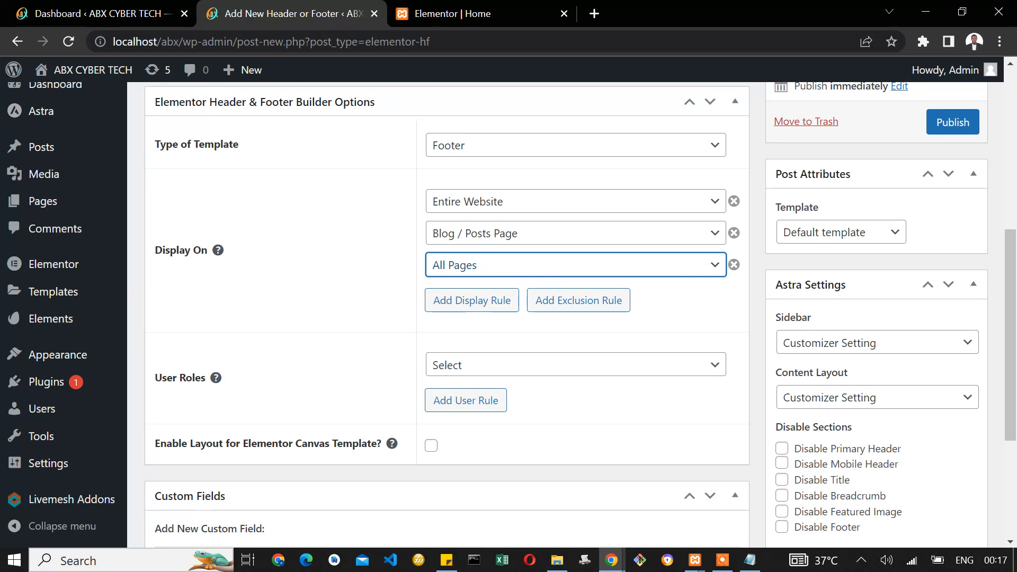
left_click(472, 300)
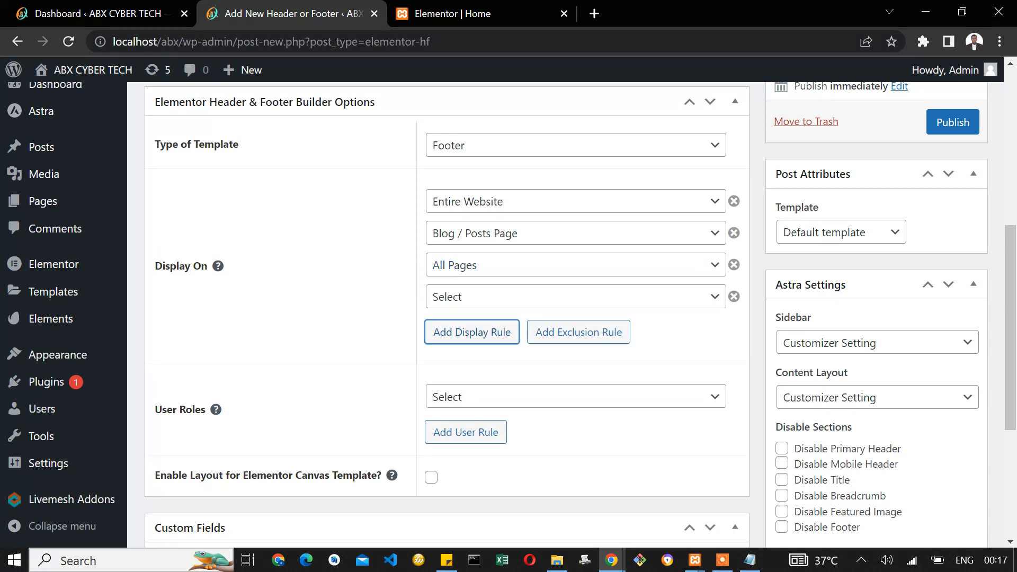
left_click(575, 397)
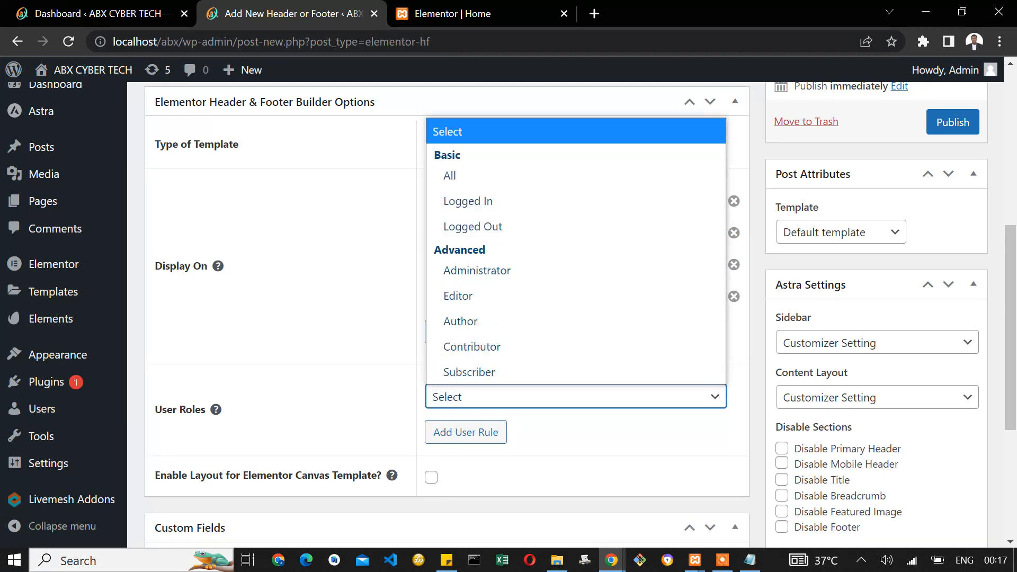
left_click(576, 437)
left_click(533, 294)
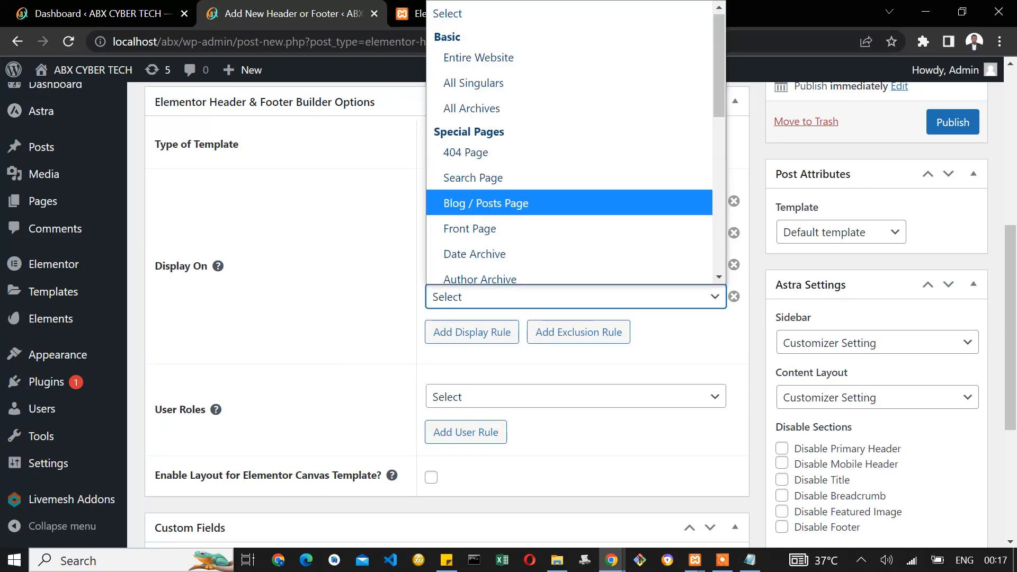
scroll(570, 159, "down", 1)
scroll(569, 196, "down", 5)
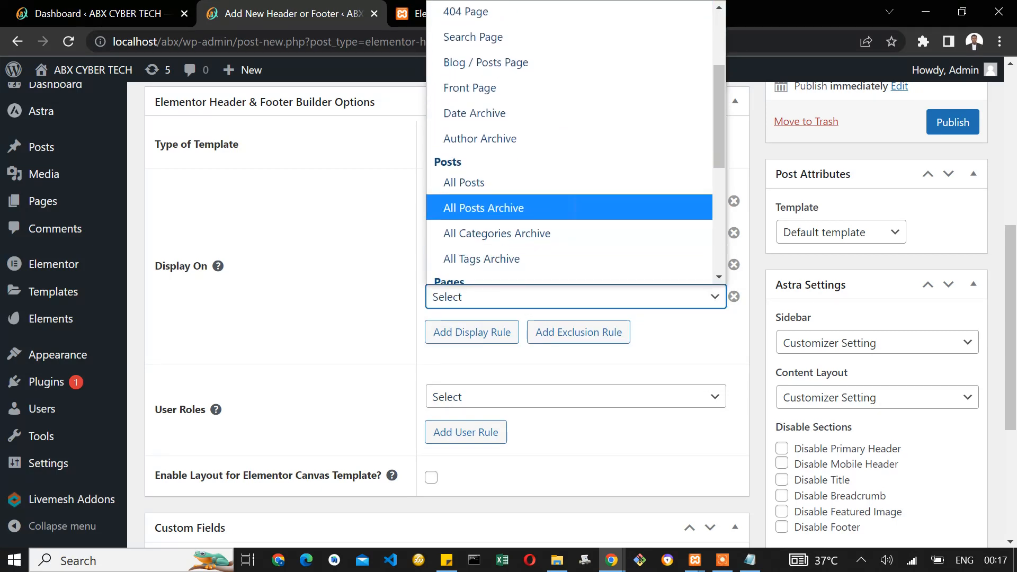
scroll(581, 175, "down", 3)
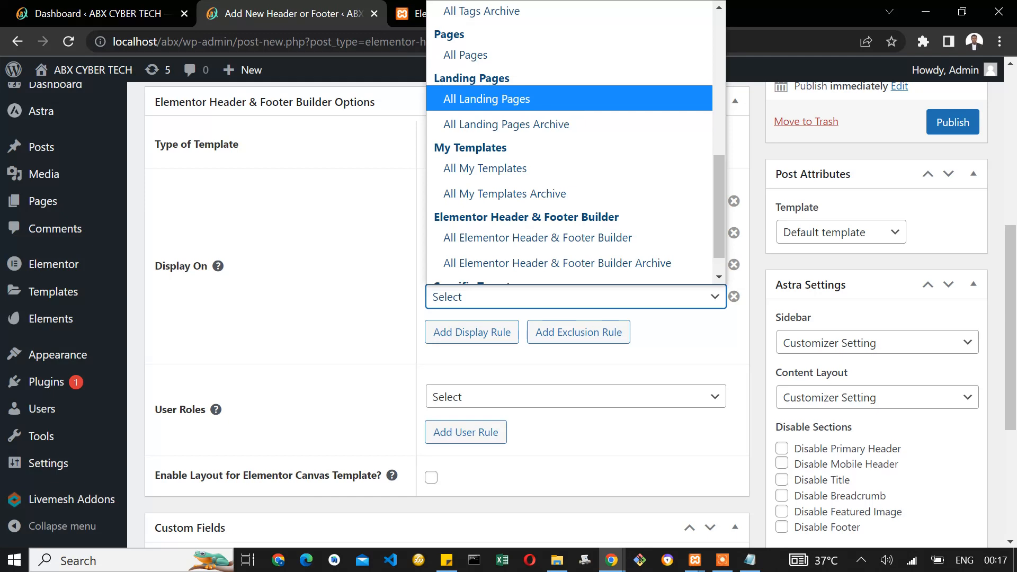
scroll(591, 216, "down", 1)
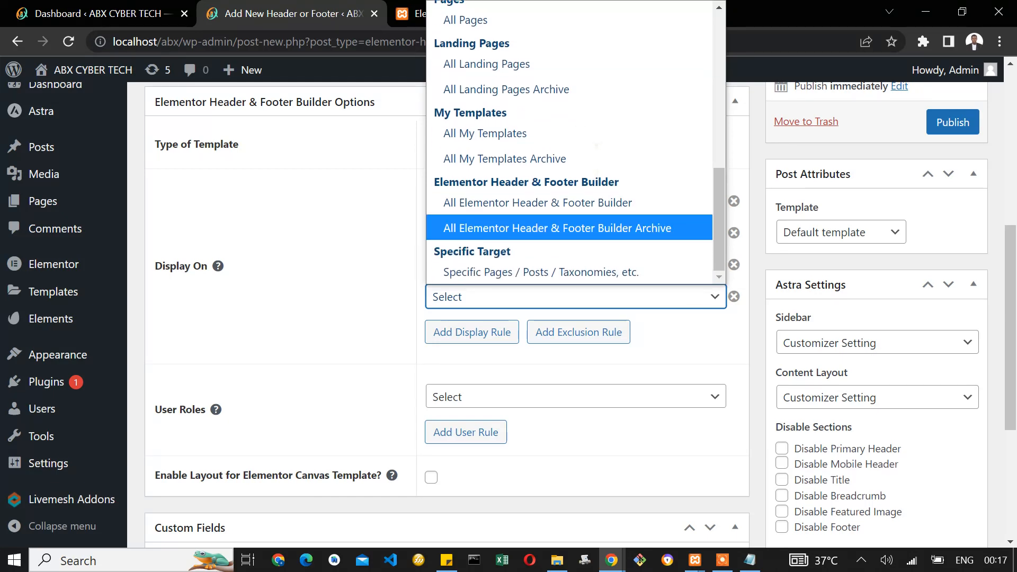
scroll(569, 211, "up", 1)
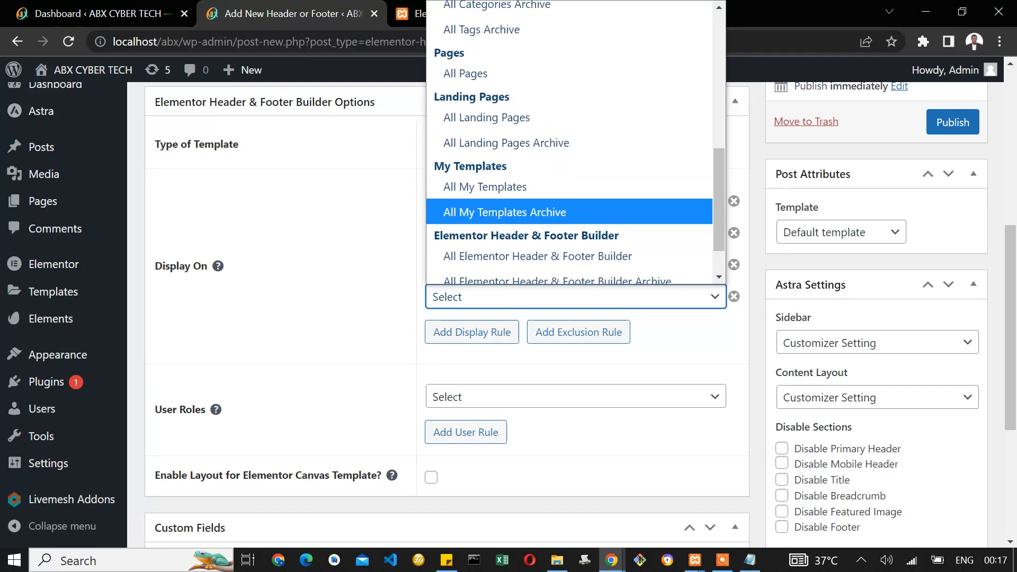
scroll(569, 201, "up", 1)
scroll(570, 201, "down", 2)
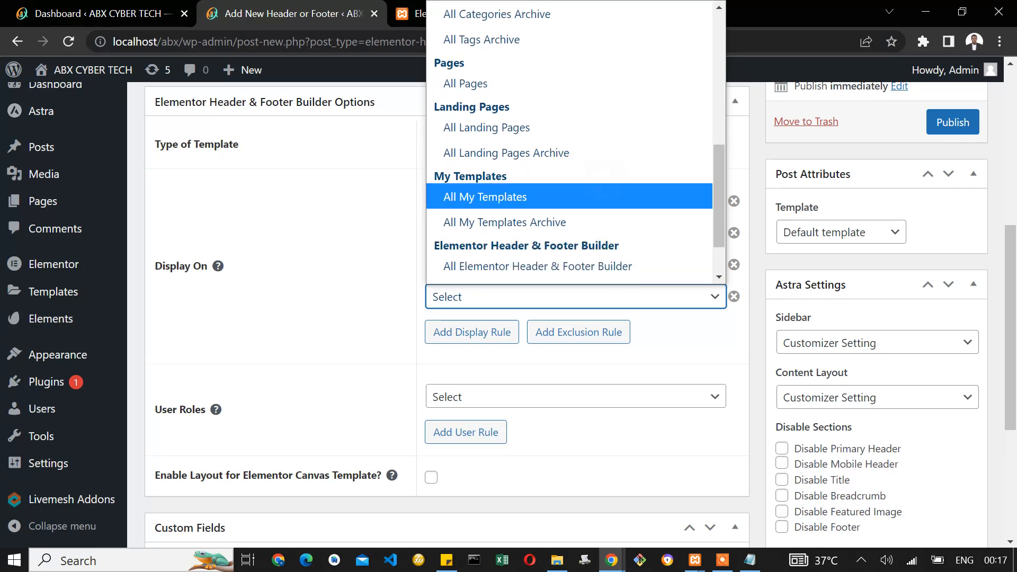
left_click(379, 397)
left_click(714, 297)
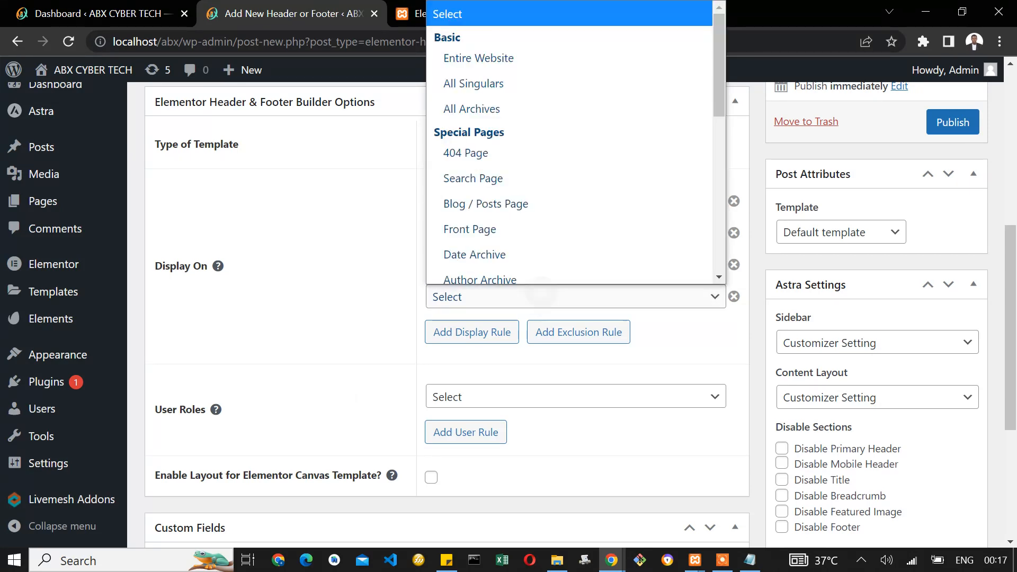
left_click(713, 297)
left_click(733, 297)
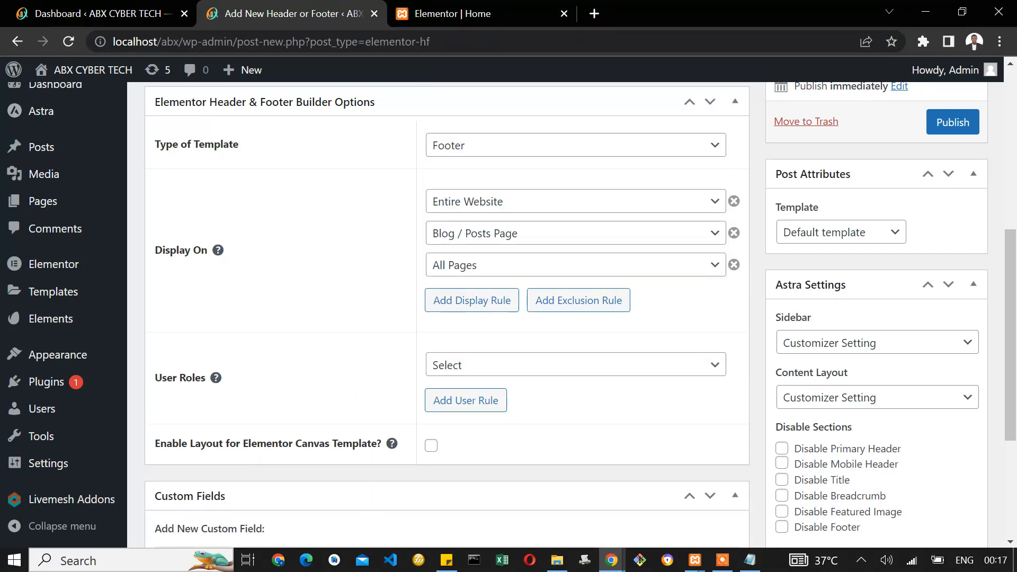
Set the template's user roles to All and enable its layout for the Elementor Canvas template.
left_click(575, 365)
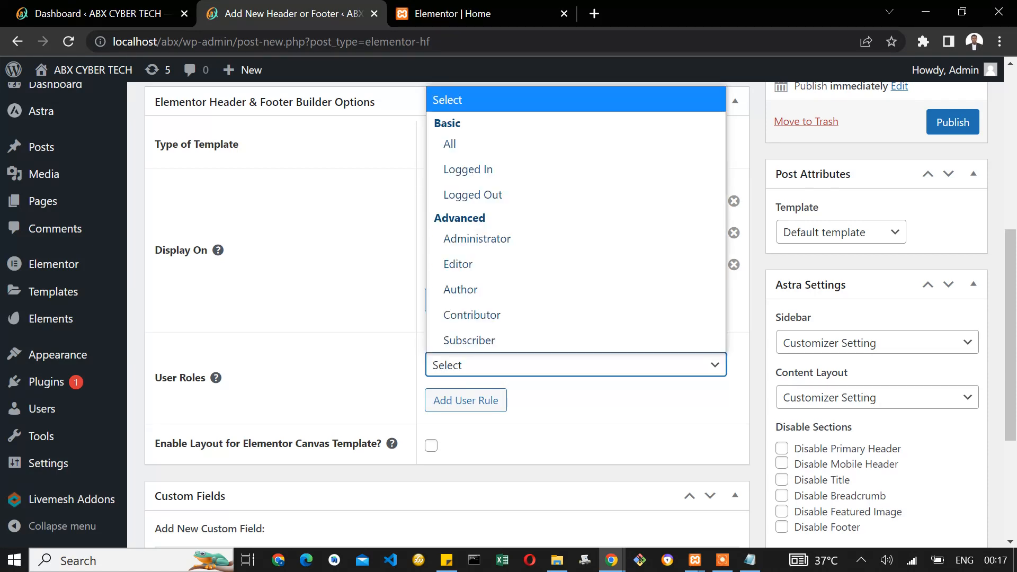
left_click(453, 145)
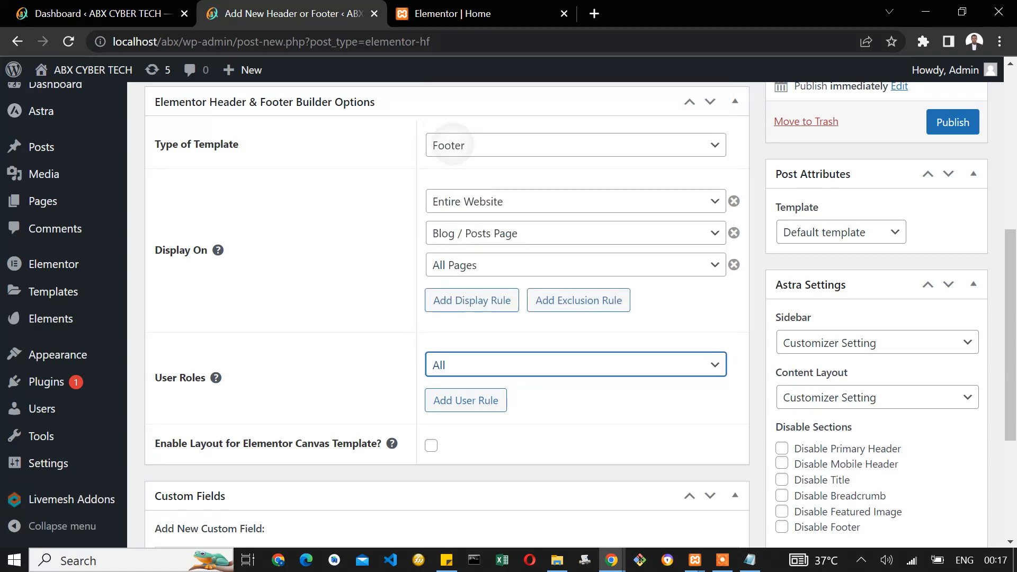
scroll(645, 344, "down", 1)
scroll(645, 344, "down", 1)
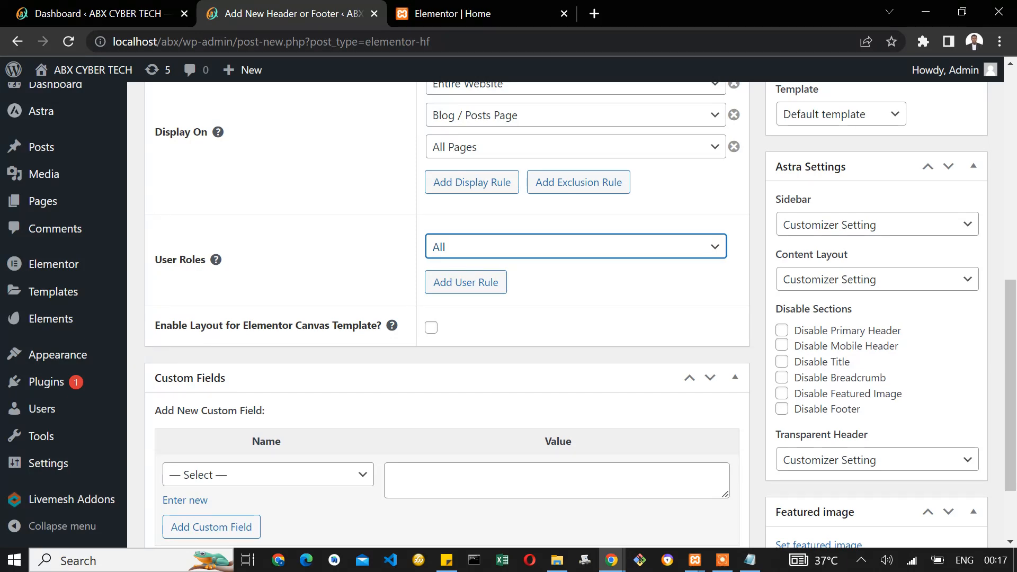
left_click(431, 328)
Publish the Footer_wp template.
scroll(448, 328, "down", 2)
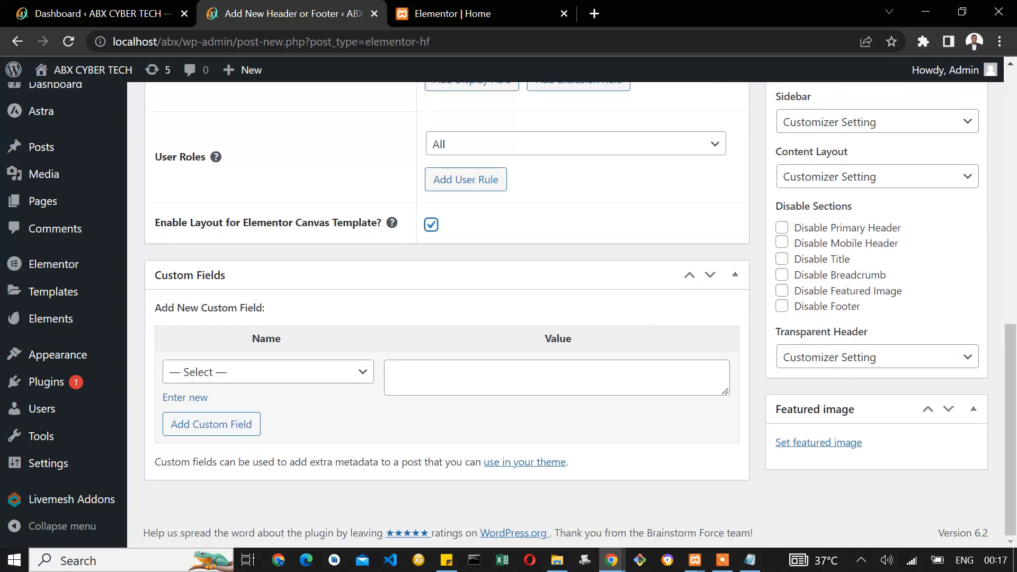
scroll(447, 328, "up", 2)
scroll(447, 328, "up", 8)
scroll(447, 328, "down", 3)
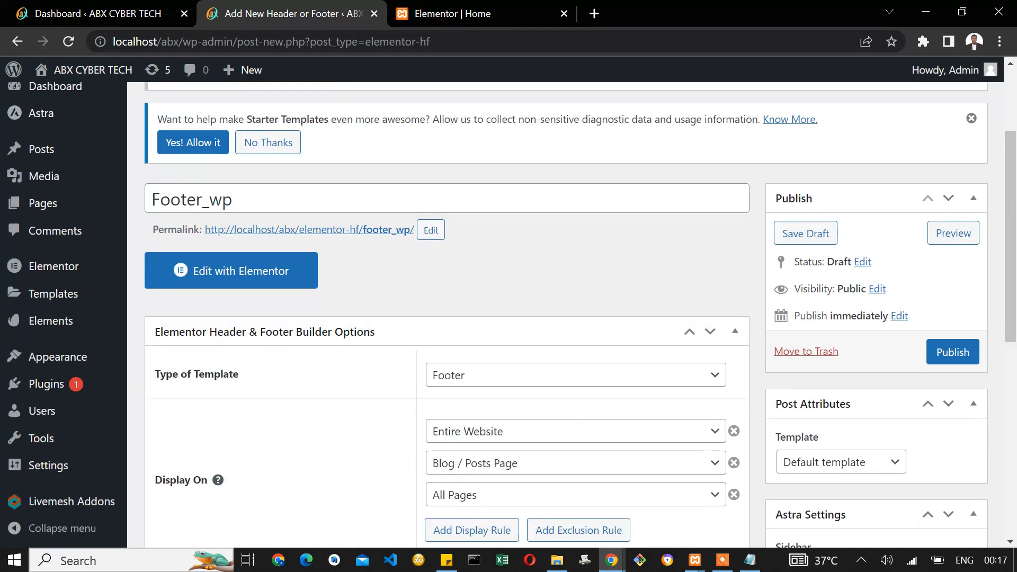
left_click(953, 352)
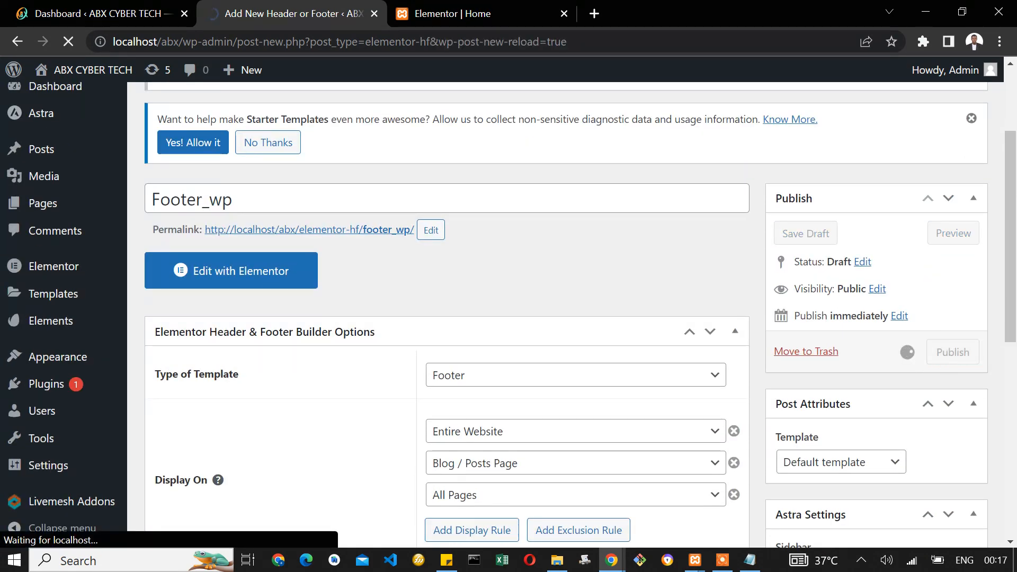
scroll(581, 315, "down", 5)
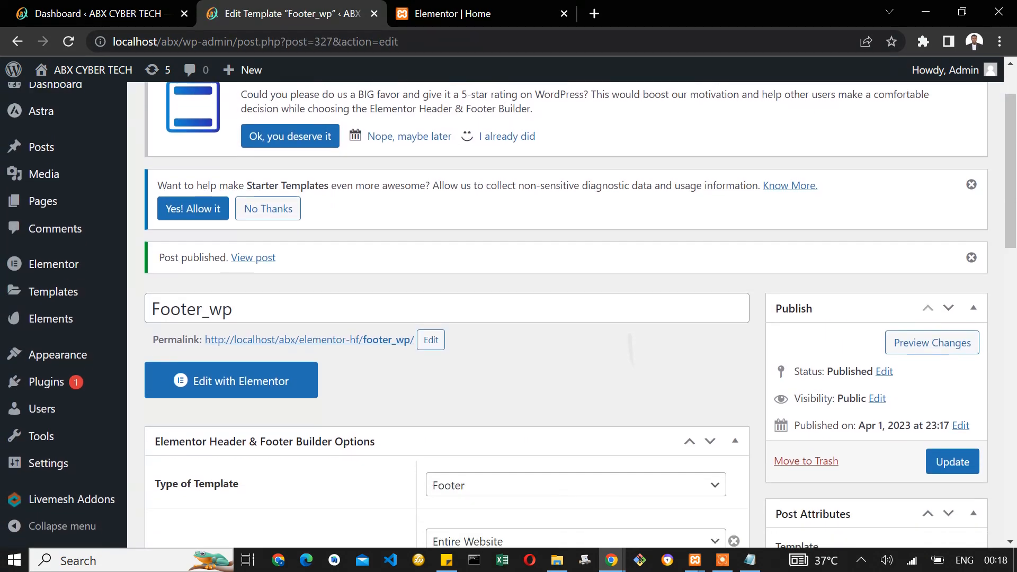
scroll(581, 315, "up", 1)
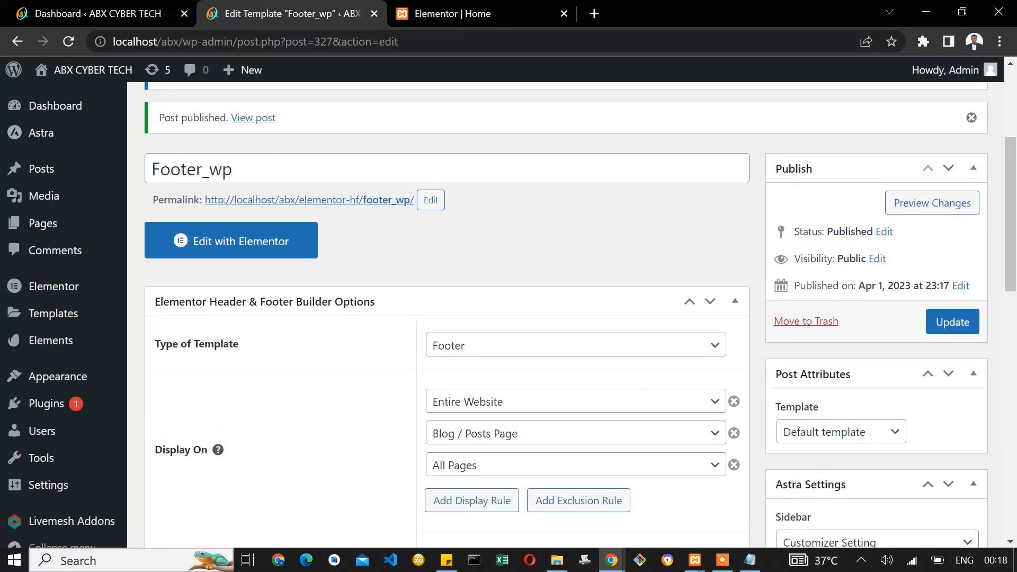
Open Footer_wp for editing with Elementor and add a three-column section with two narrow columns followed by a wide one.
left_click(237, 241)
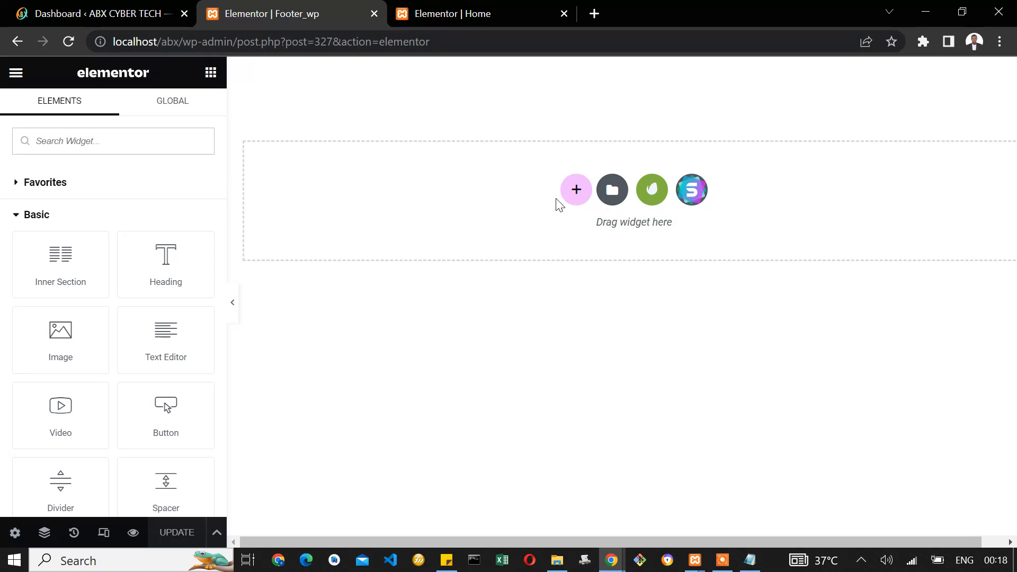
left_click(575, 195)
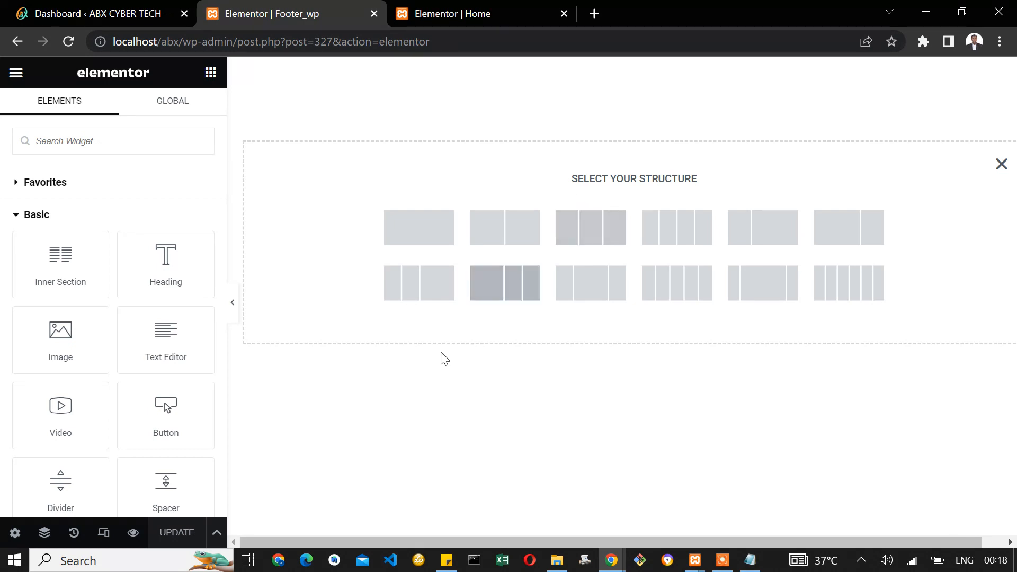
left_click(421, 295)
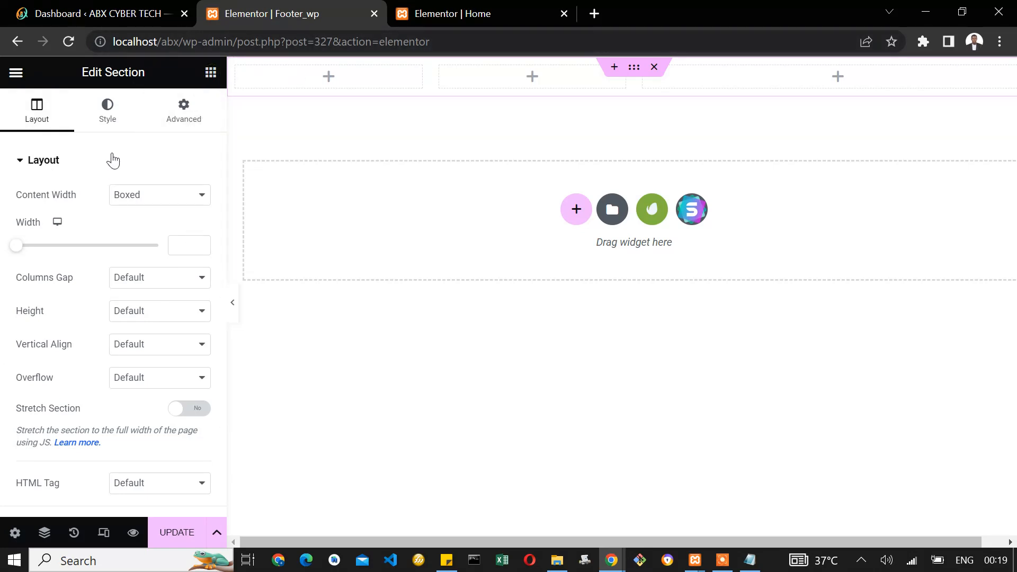
Place a Heading widget in the section's first column and set its HTML tag to H3.
left_click(211, 73)
left_click_drag(164, 281, 327, 81)
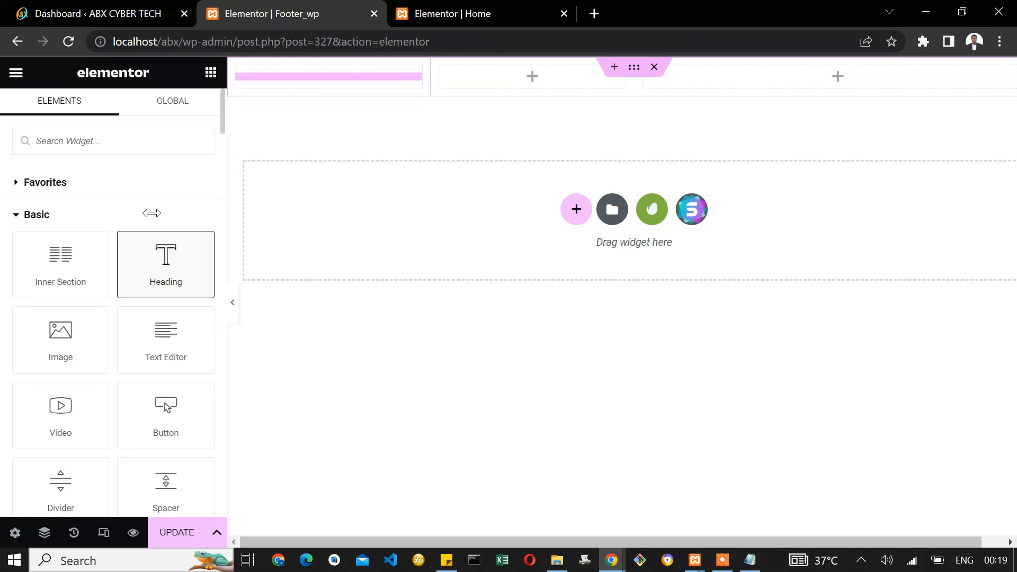
left_click(154, 390)
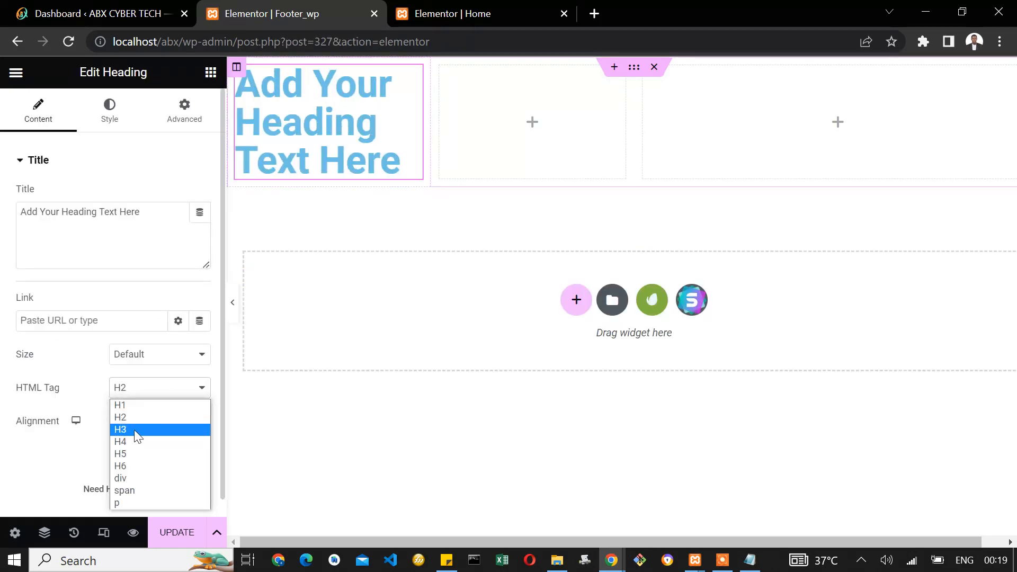
left_click(136, 429)
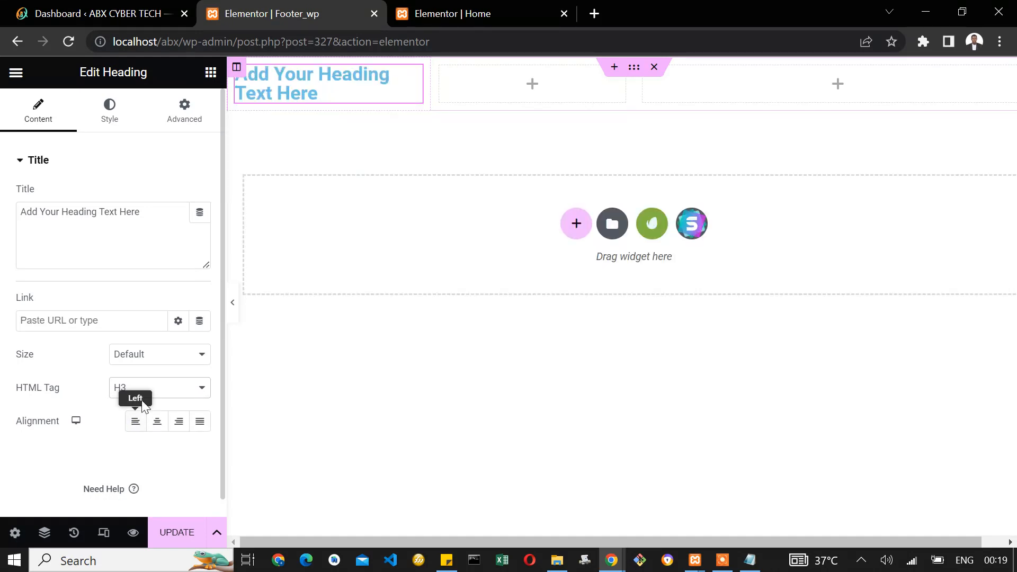
Set the first column heading's HTML tag to H4 and its title to Quick Links.
left_click(140, 389)
left_click(125, 441)
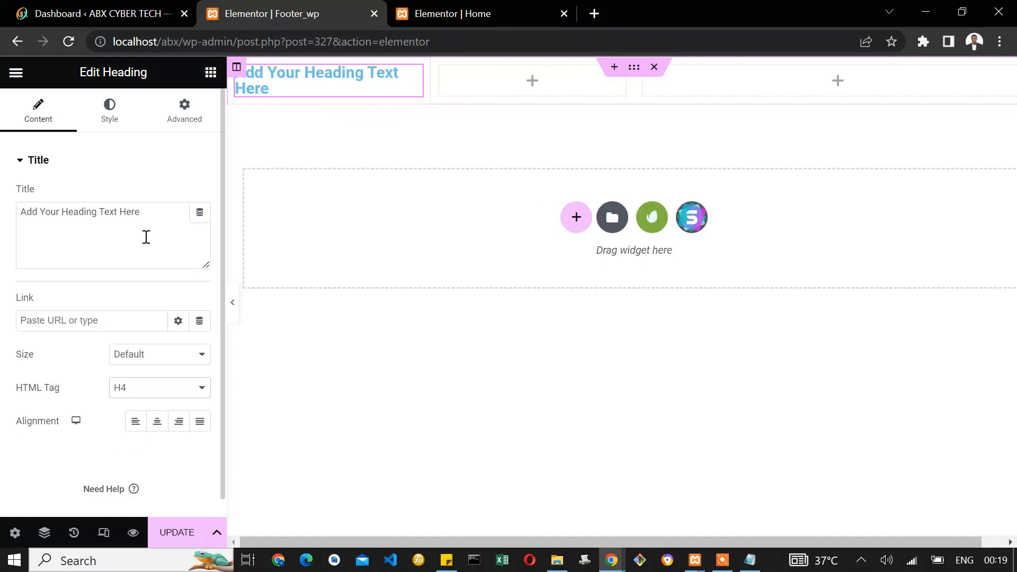
Set the Quick Links heading's text color to white (#FFFFFF).
left_click(109, 130)
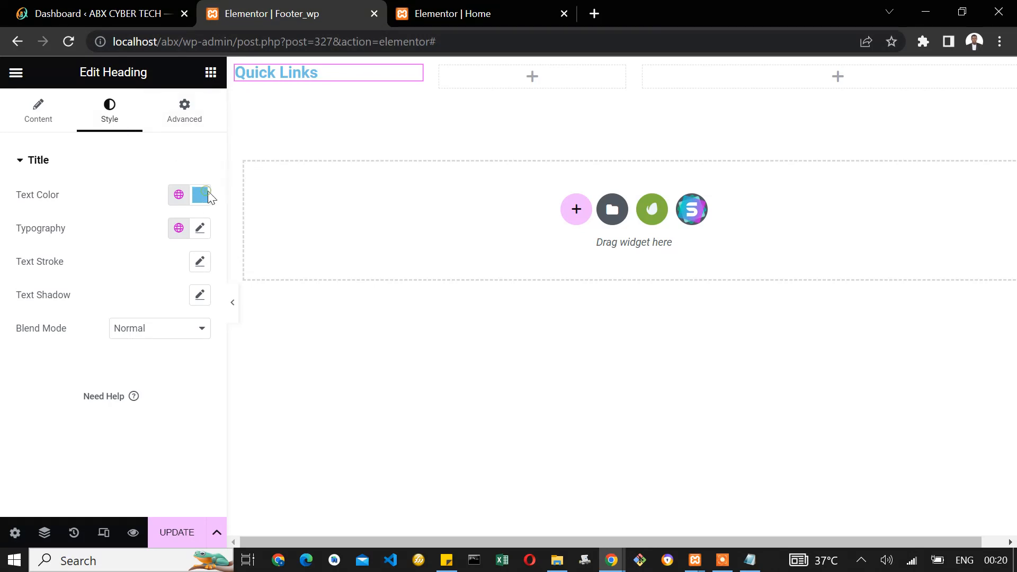
left_click(197, 204)
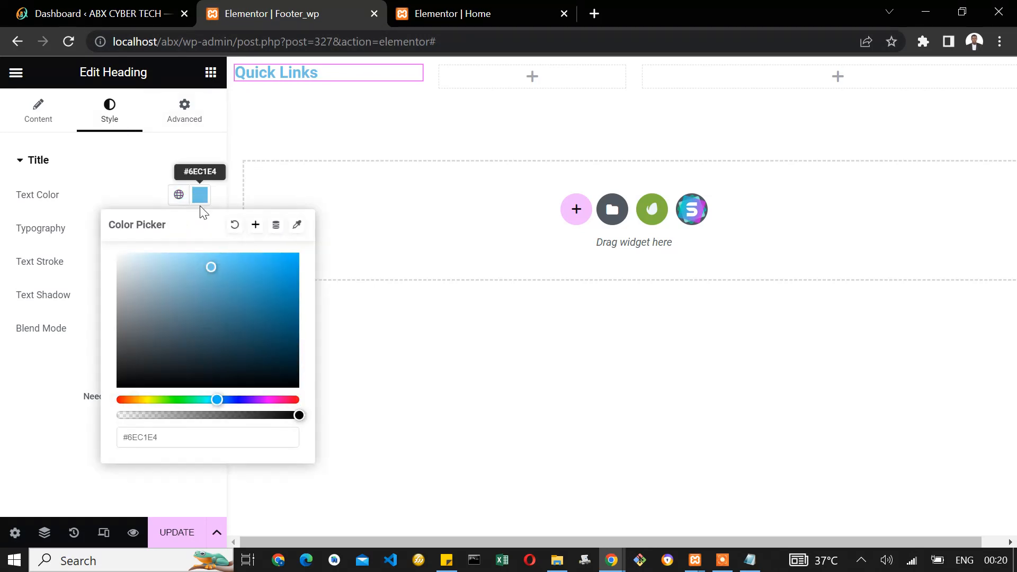
mouse_move(212, 268)
left_mouse_down()
mouse_move(118, 273)
mouse_move(95, 249)
left_mouse_up()
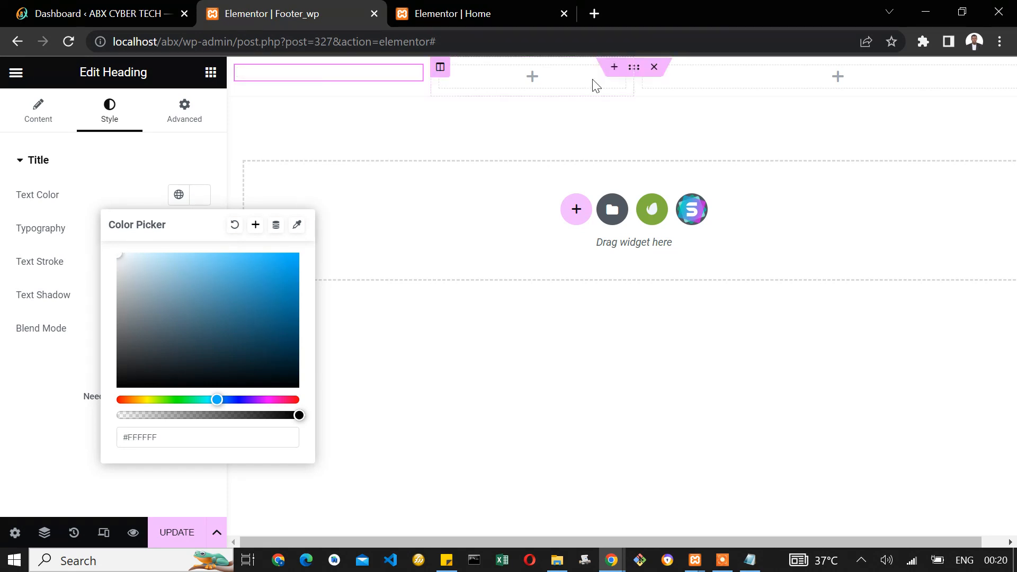
Unlink the three-column section's margin and padding values and set its padding to 50 px top and 20 px bottom.
left_click(634, 69)
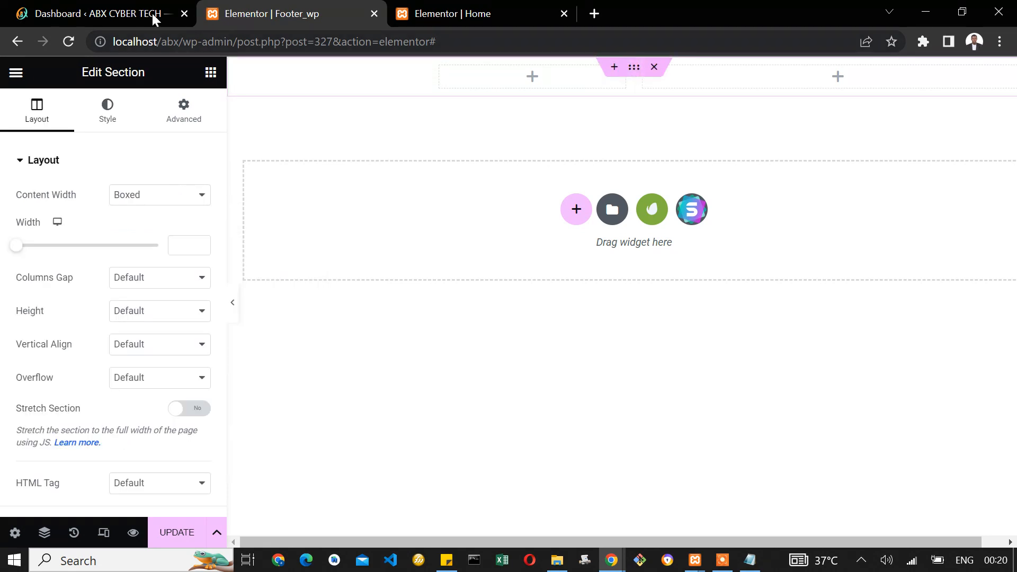
left_click(199, 127)
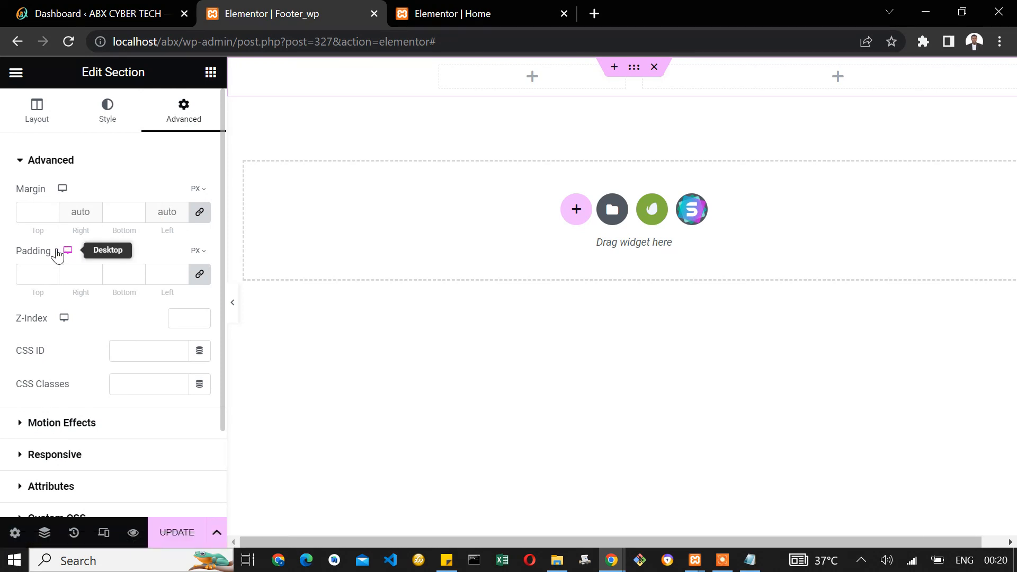
left_click(36, 275)
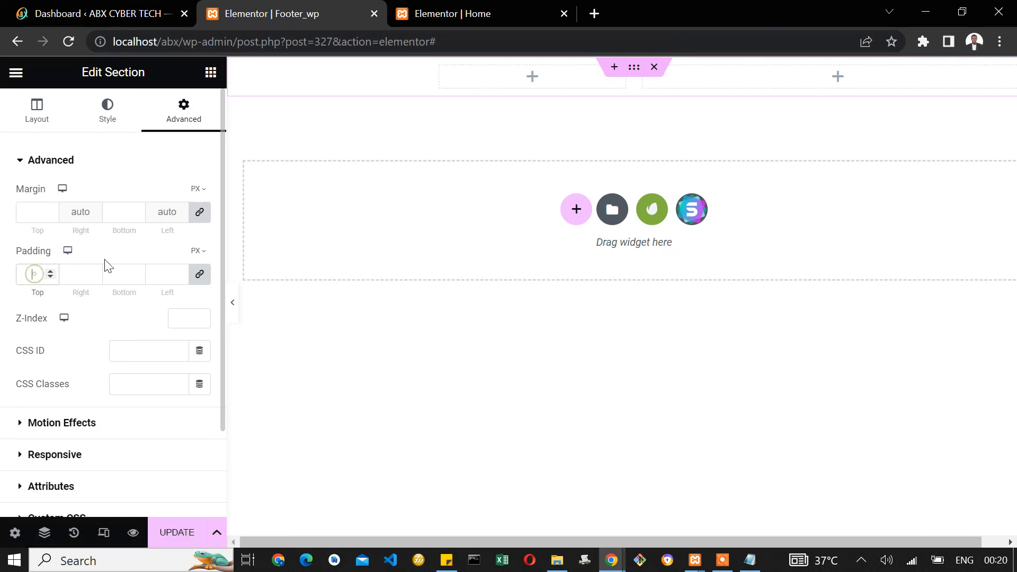
left_click(197, 213)
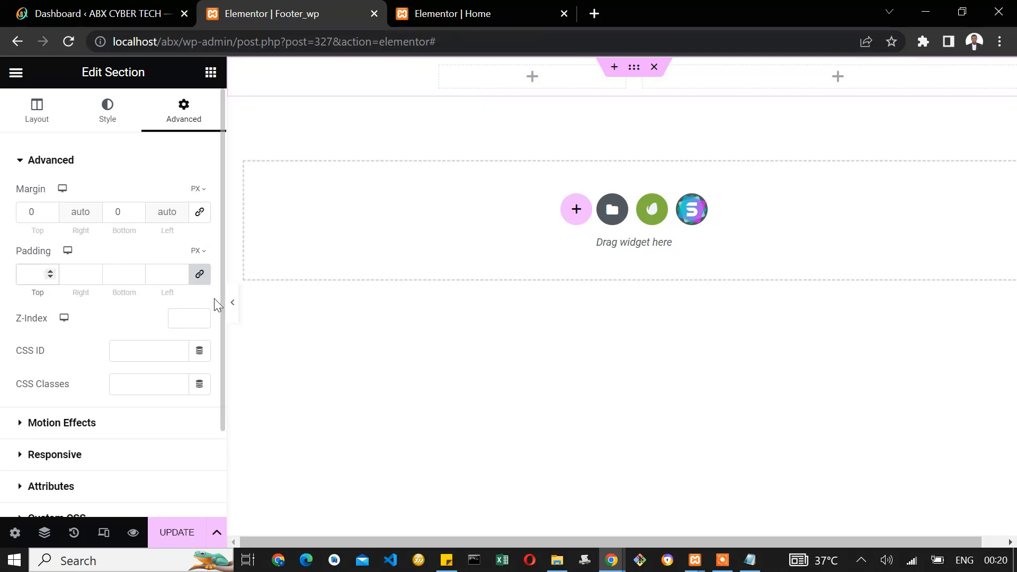
left_click(200, 274)
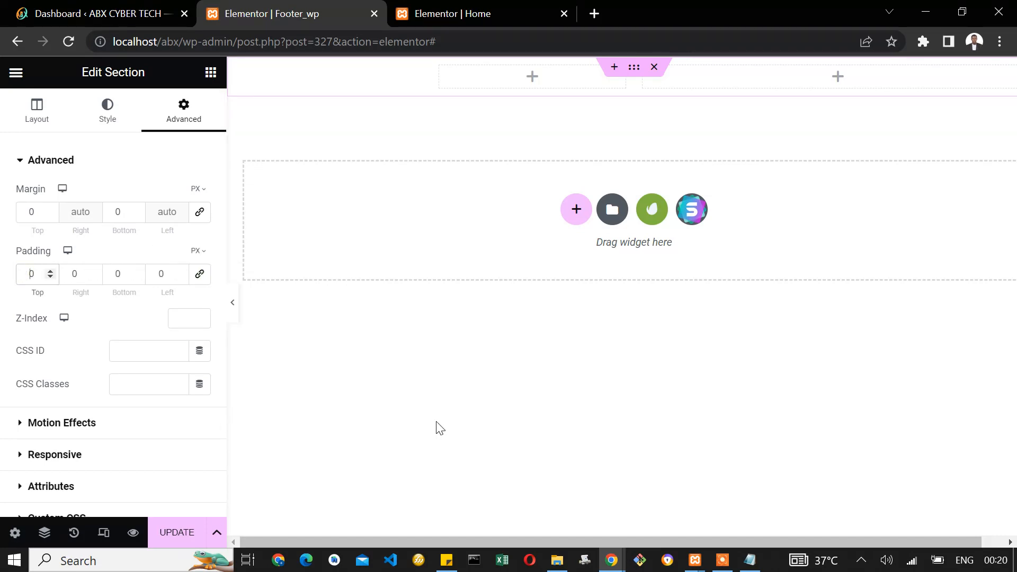
type("5")
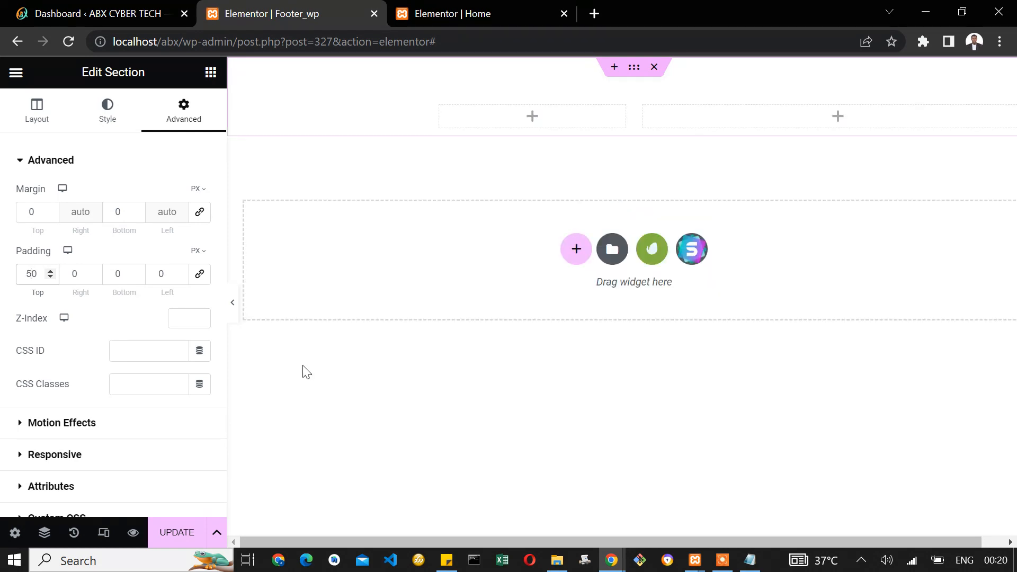
left_click(122, 275)
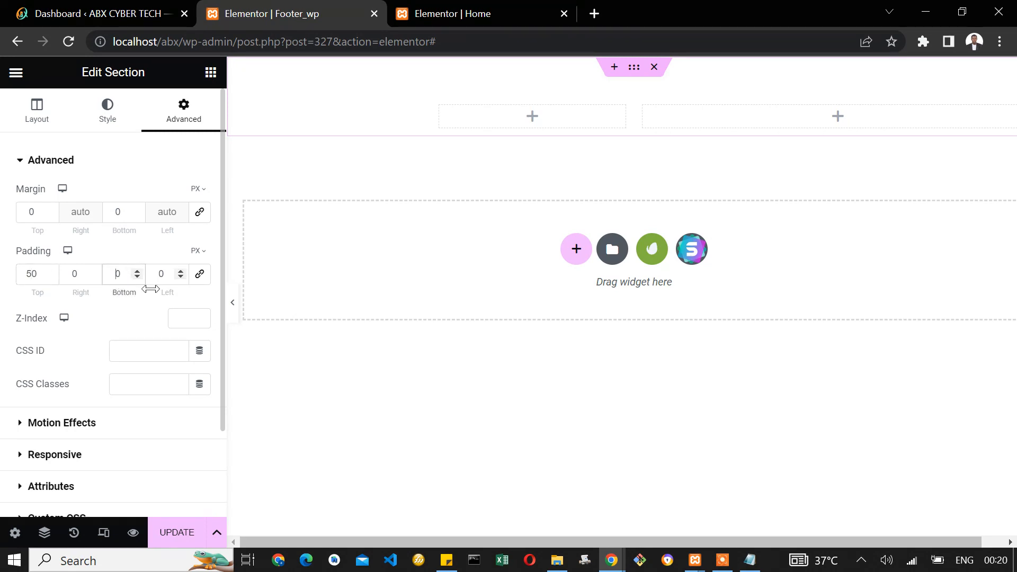
type("200")
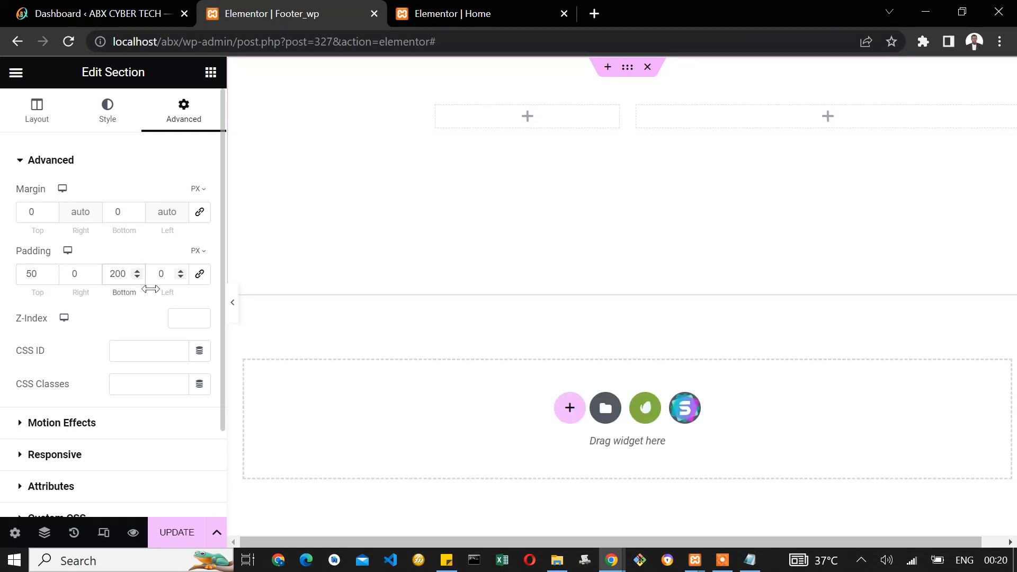
key("BackSpace")
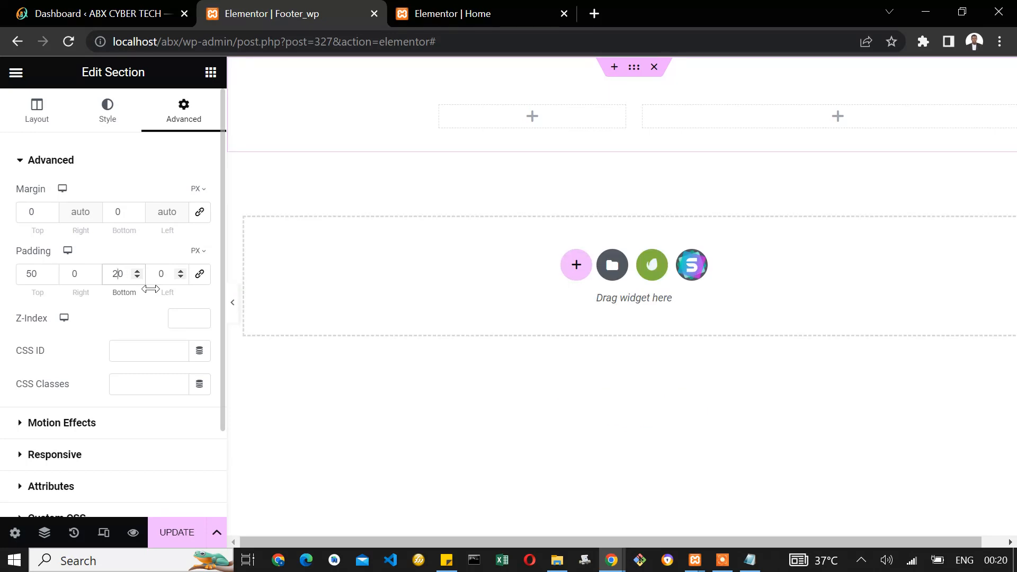
left_click(35, 109)
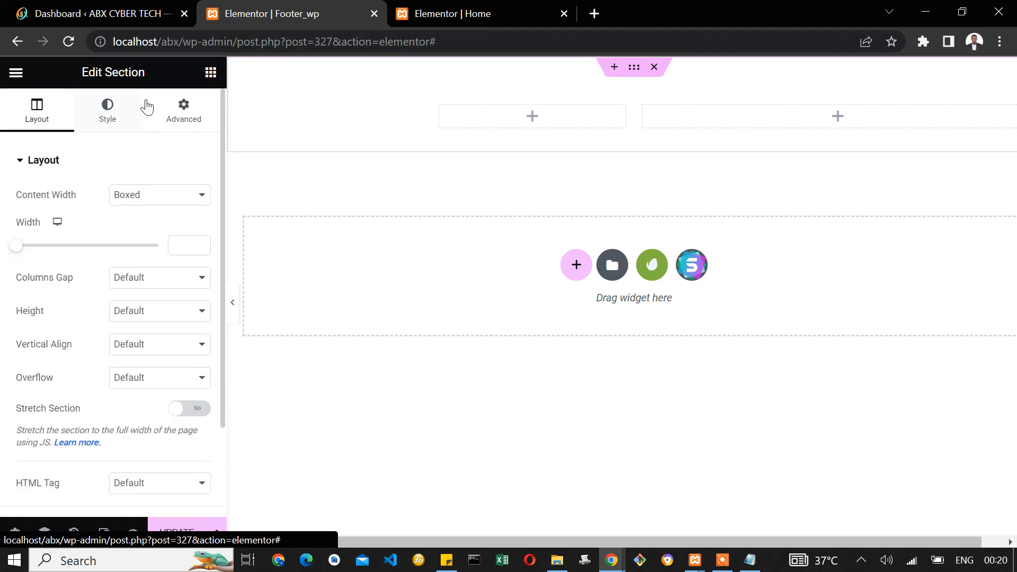
left_click(211, 72)
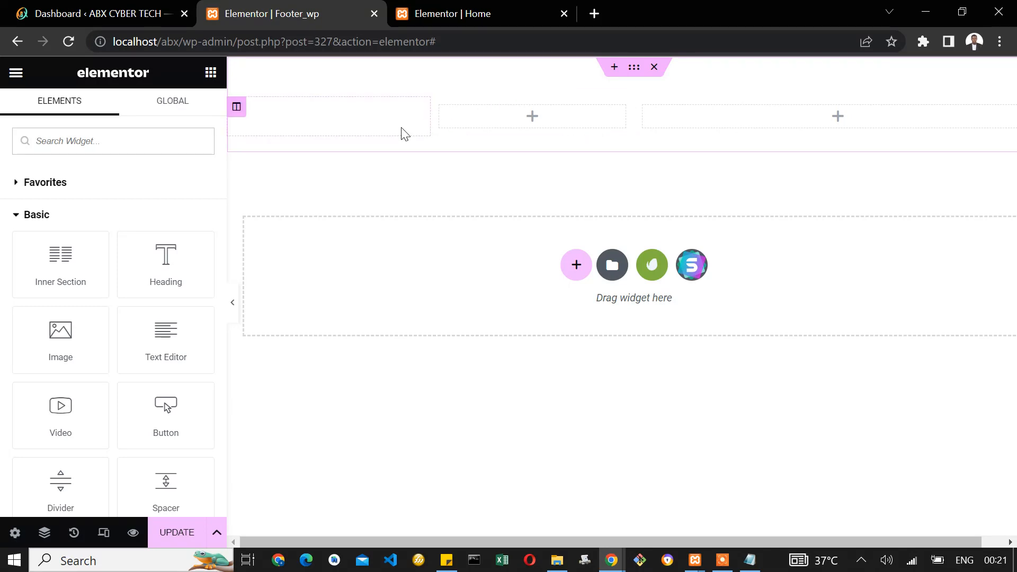
left_click(295, 115)
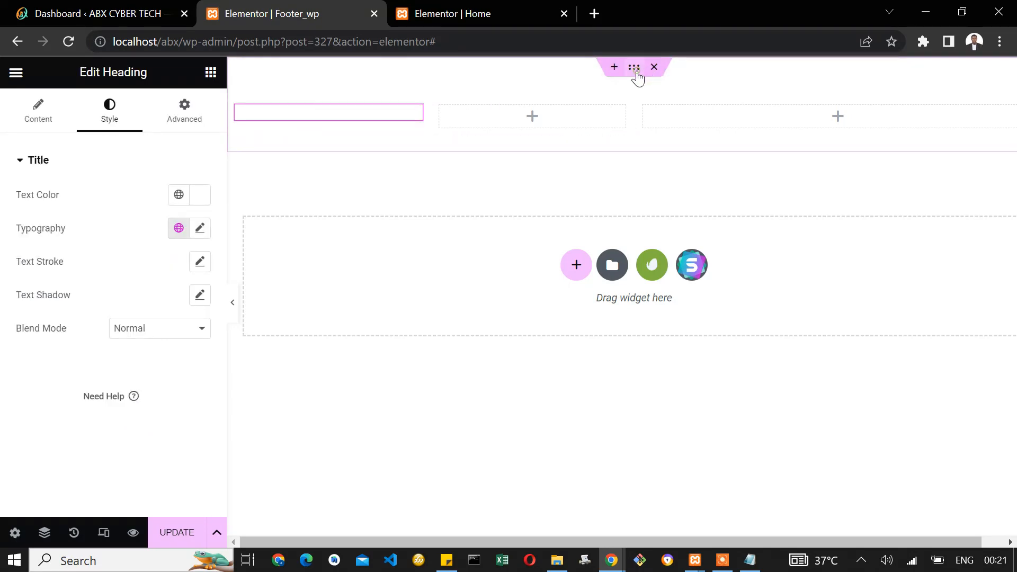
Copy the background color code #006268 from the "Ready To Speak with A Marketing Expert?" column on the Home page.
left_click(439, 12)
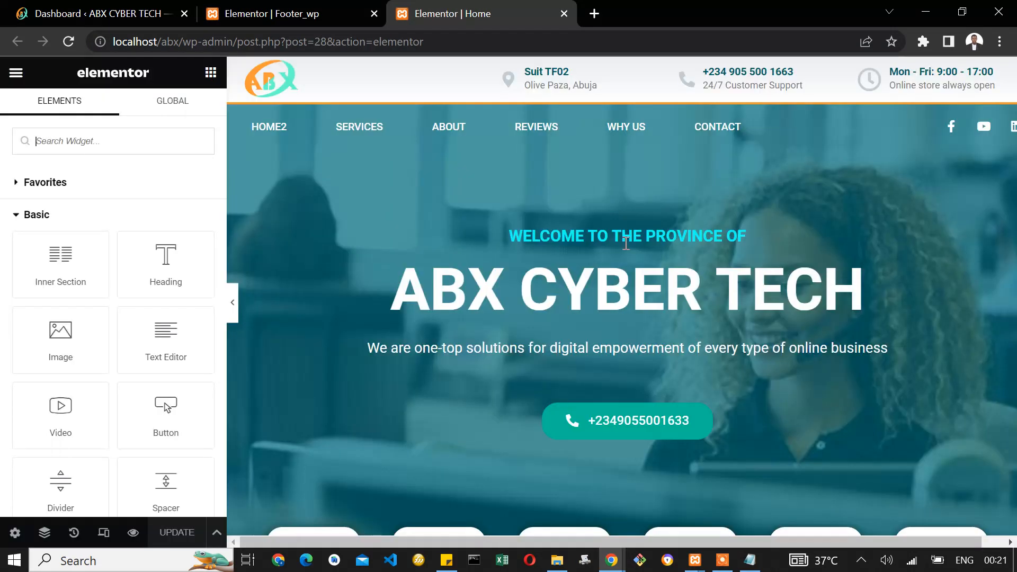
scroll(745, 377, "down", 20)
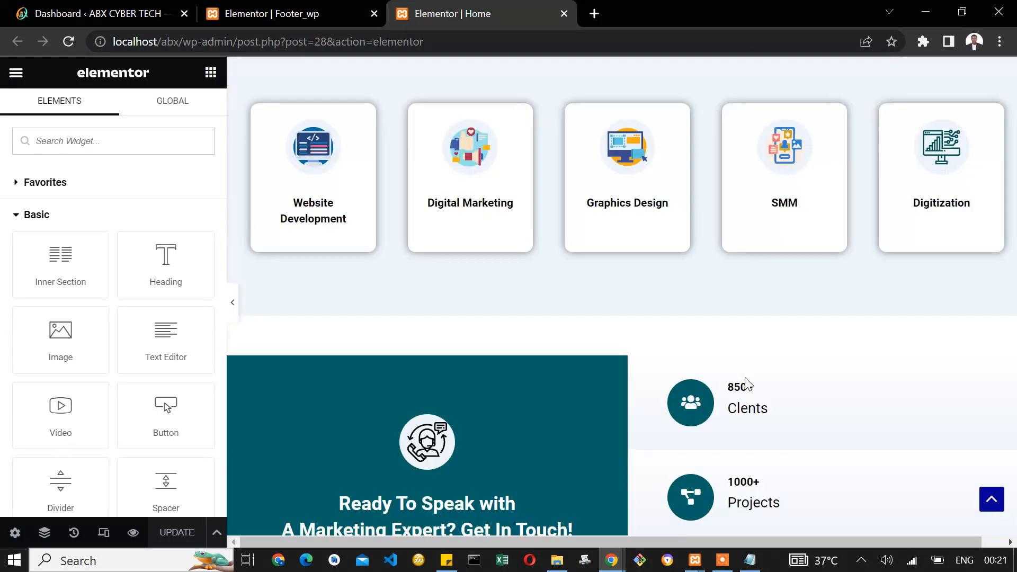
scroll(745, 377, "down", 10)
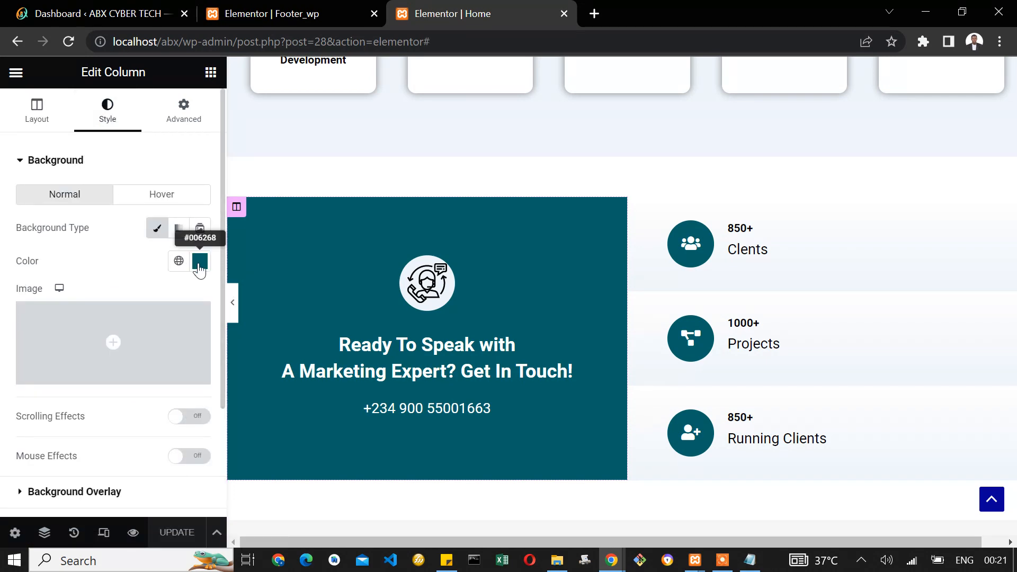
left_click(199, 266)
key("ctrl+c")
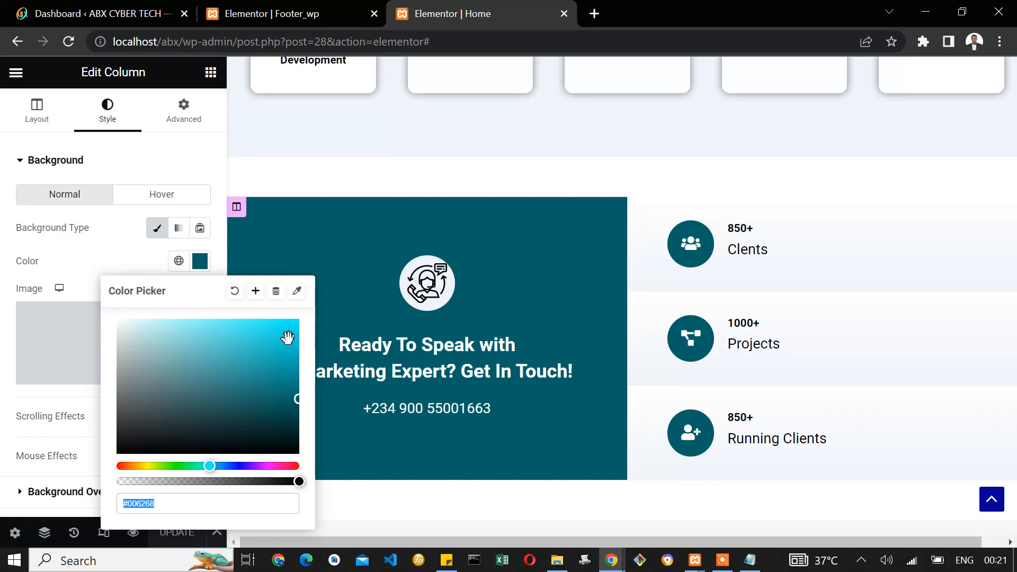
Give the Footer_wp three-column section a Classic background with the copied color #006268.
left_click(284, 14)
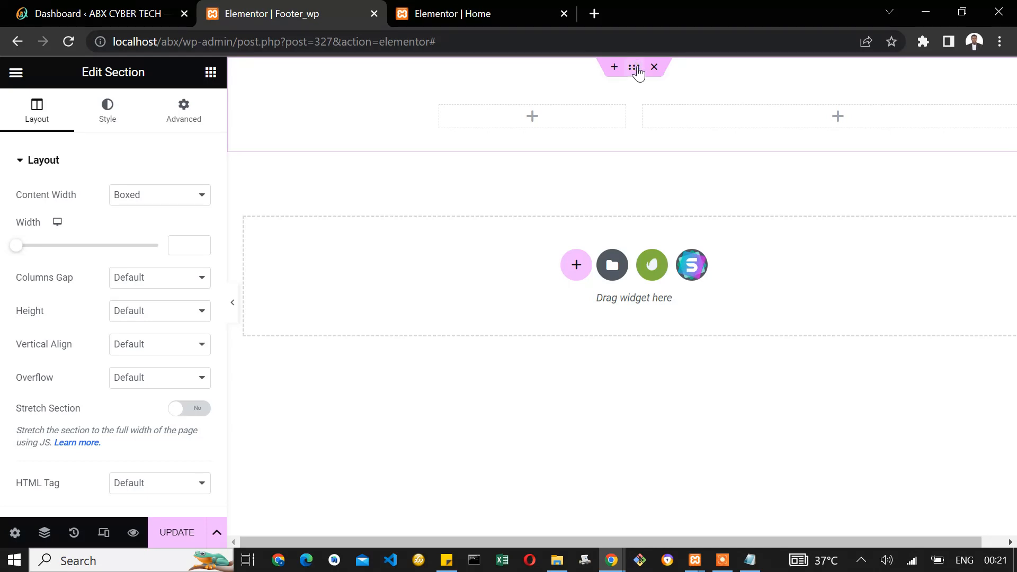
left_click(102, 120)
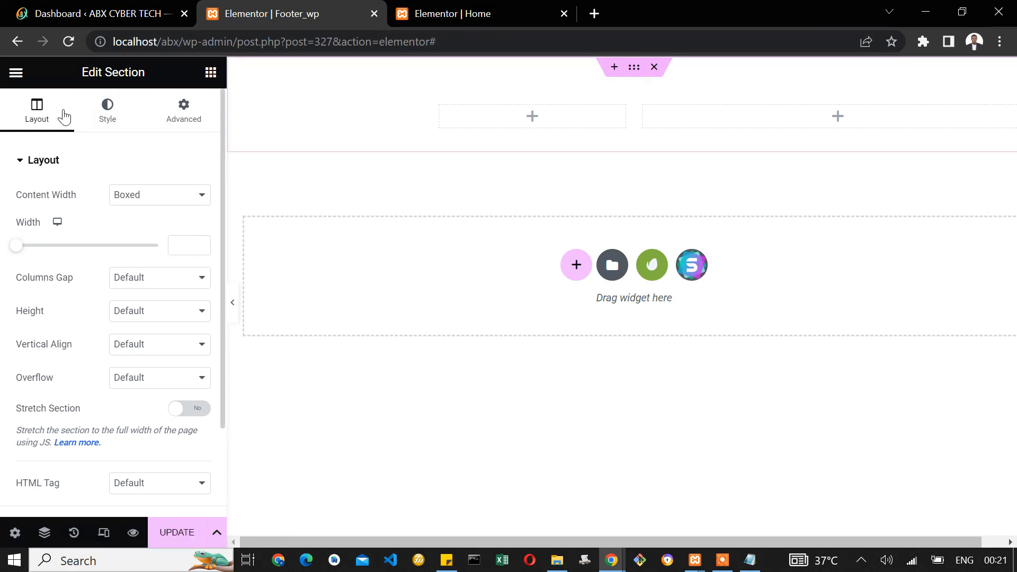
left_click(109, 125)
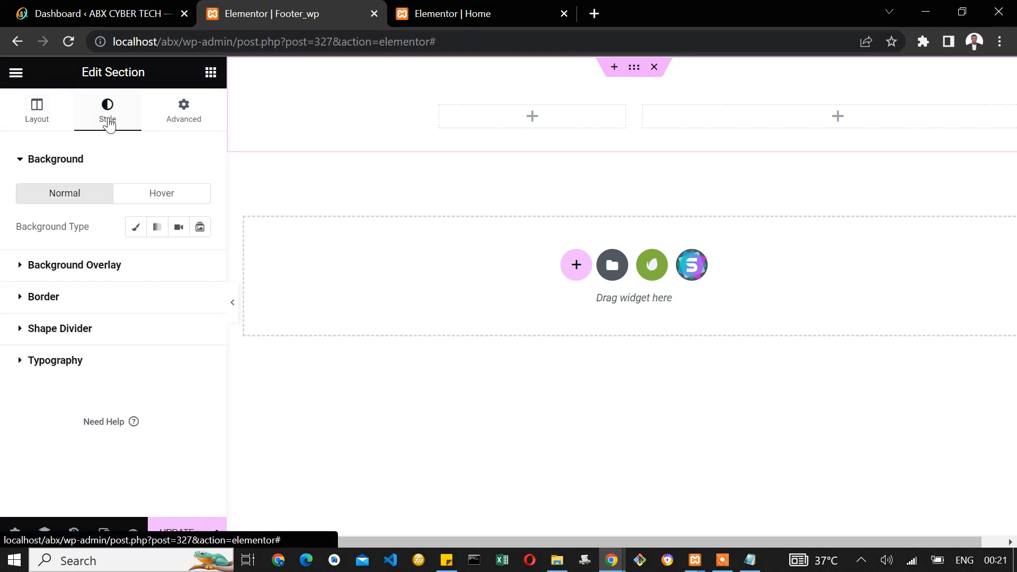
left_click(134, 229)
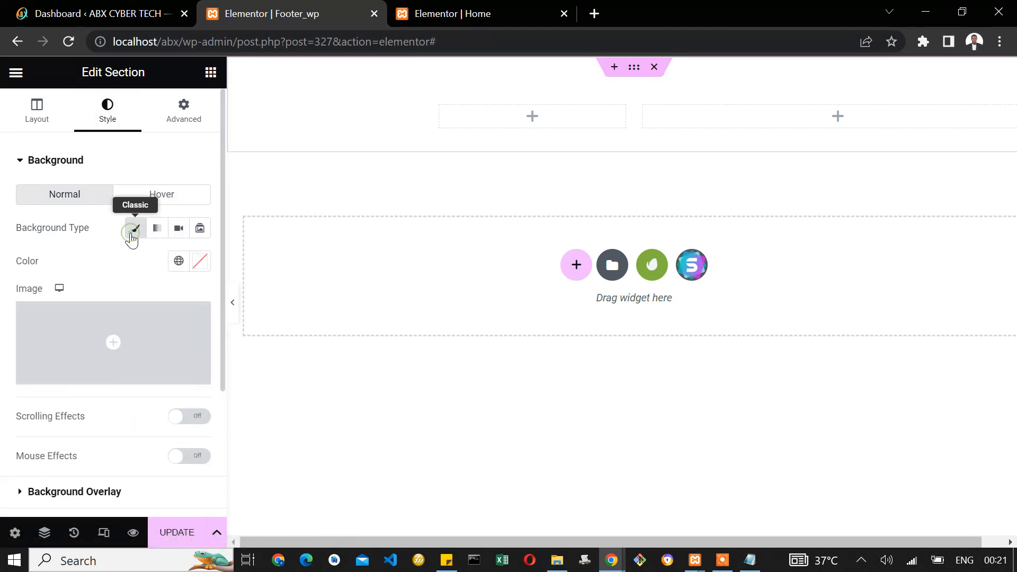
left_click(203, 265)
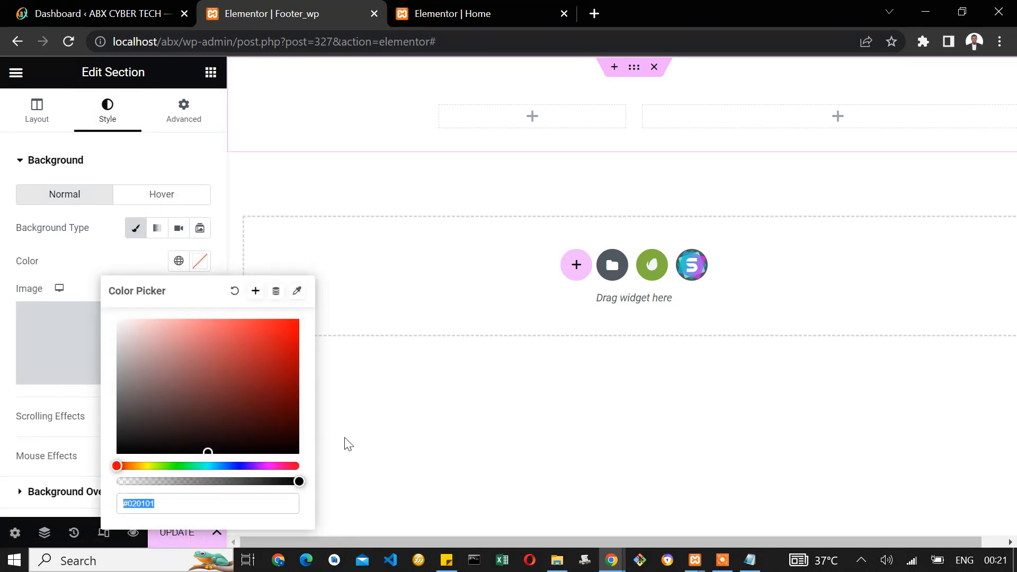
key("ctrl+v")
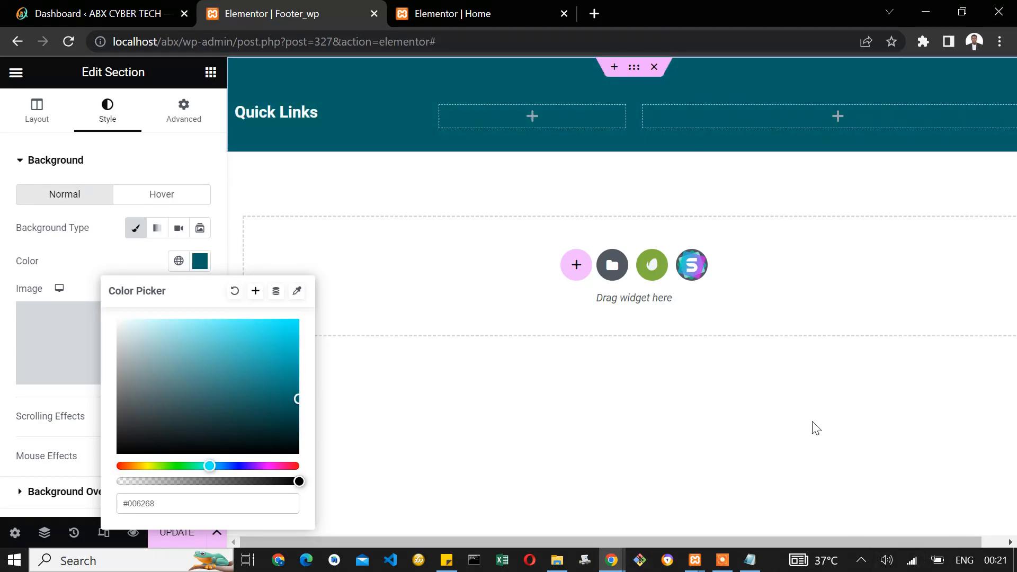
left_click(501, 378)
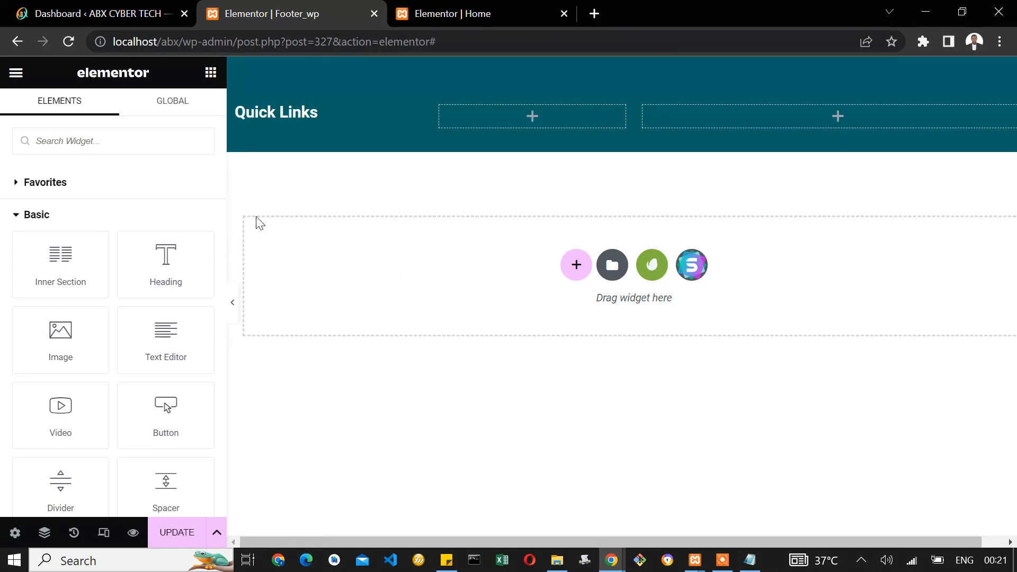
Search the widgets for "list" and place an Icon List beneath the Quick Links heading in the first column.
scroll(119, 410, "down", 4)
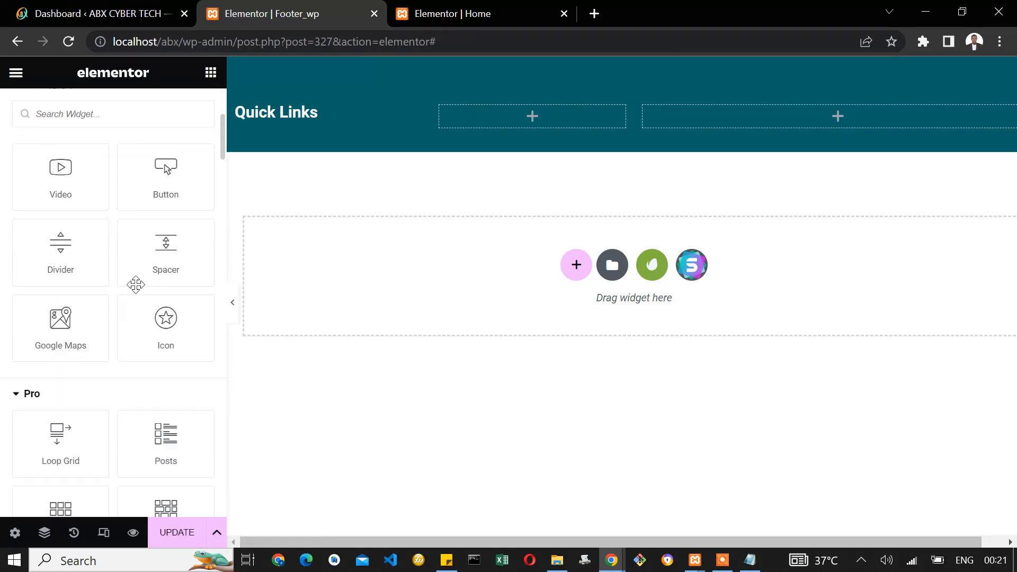
scroll(134, 283, "up", 4)
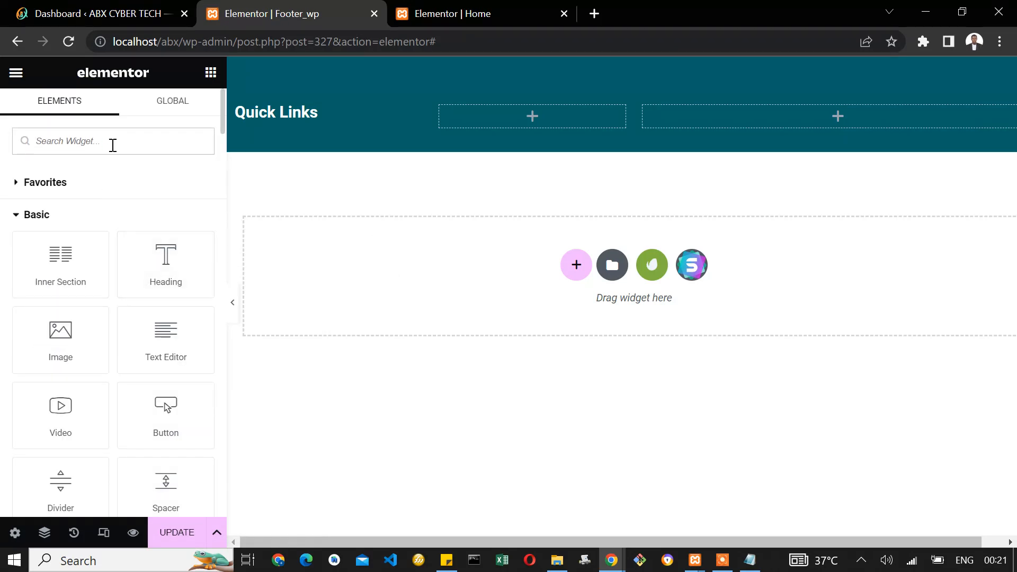
type("list")
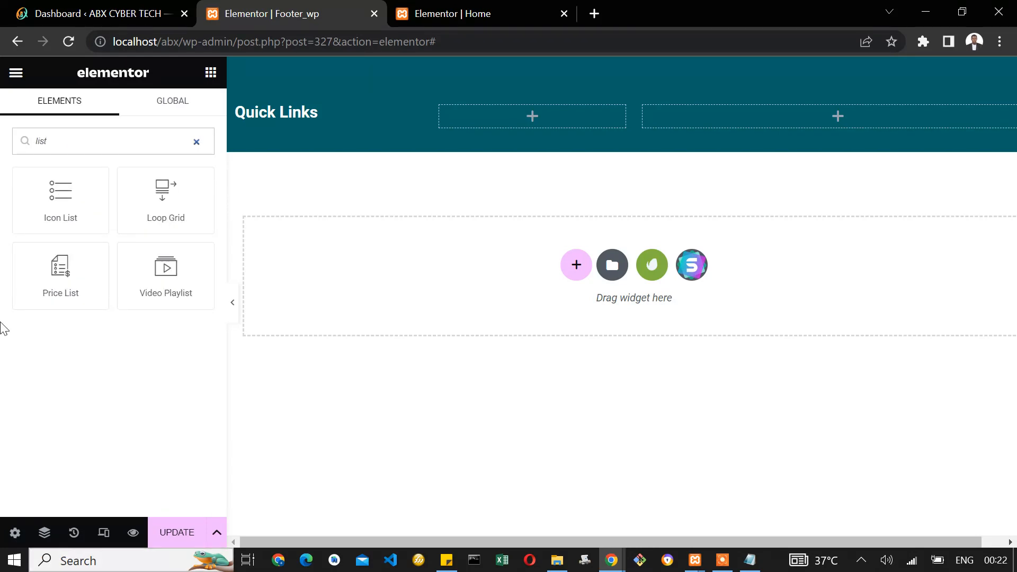
left_click_drag(76, 213, 308, 114)
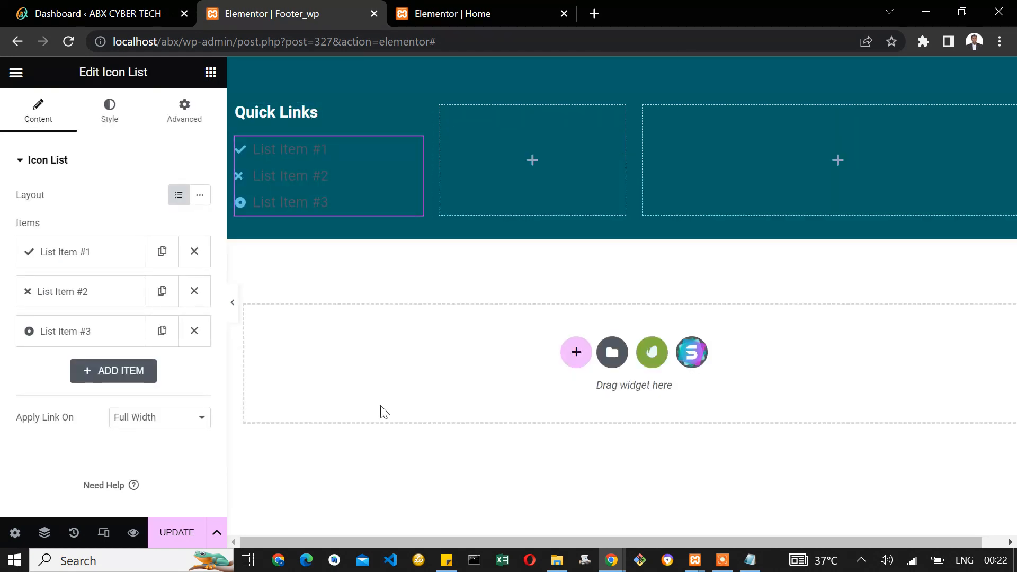
Remove the icons from the first and second items of the Icon List beneath the Quick Links heading.
left_click(76, 255)
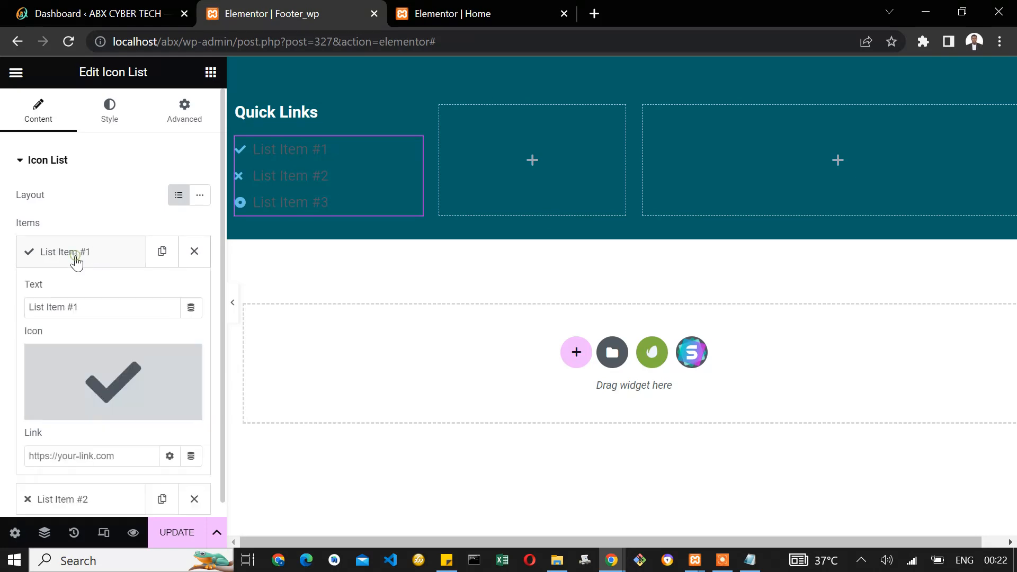
left_click(186, 360)
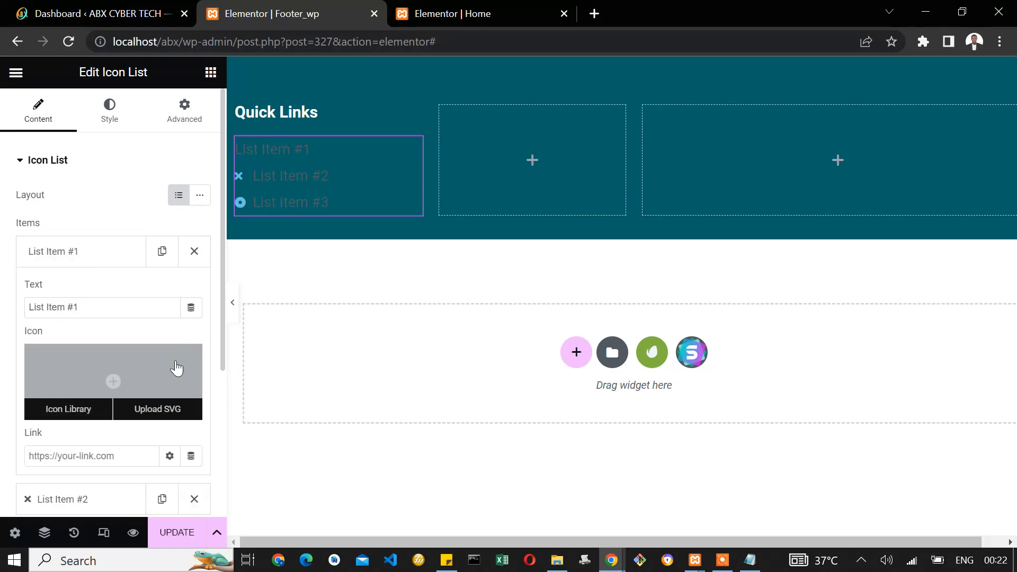
left_click(101, 265)
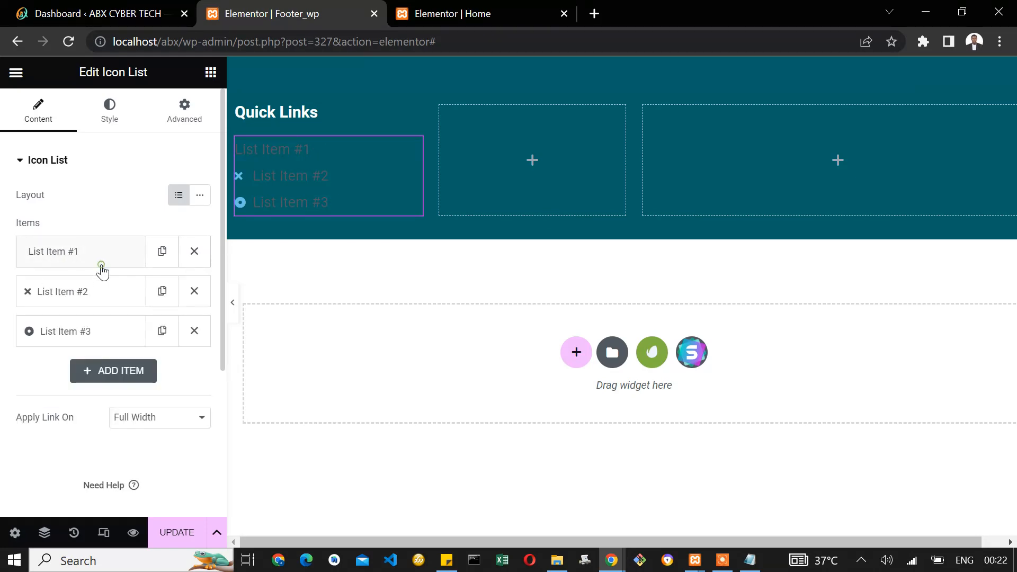
left_click(77, 292)
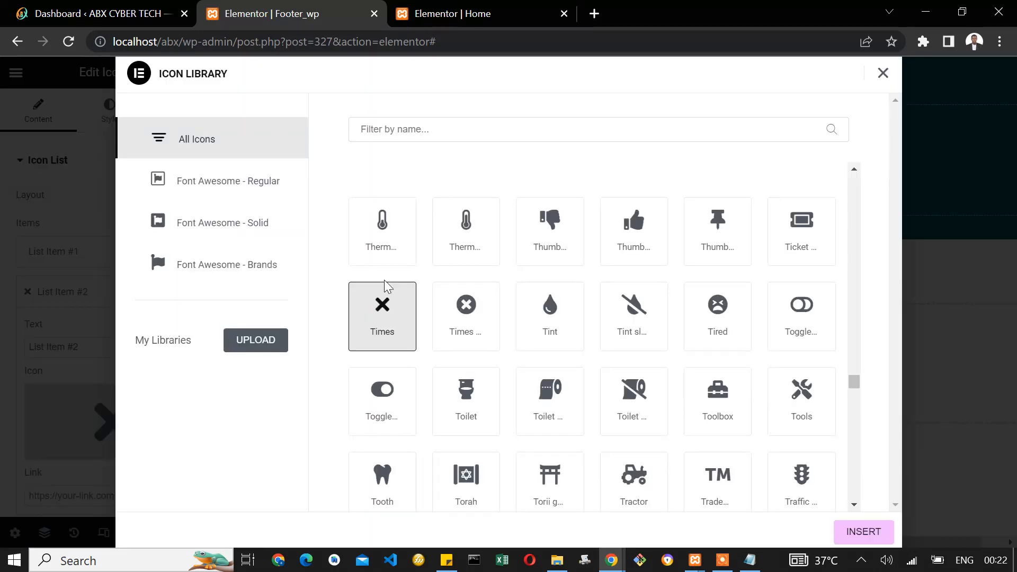
left_click(882, 80)
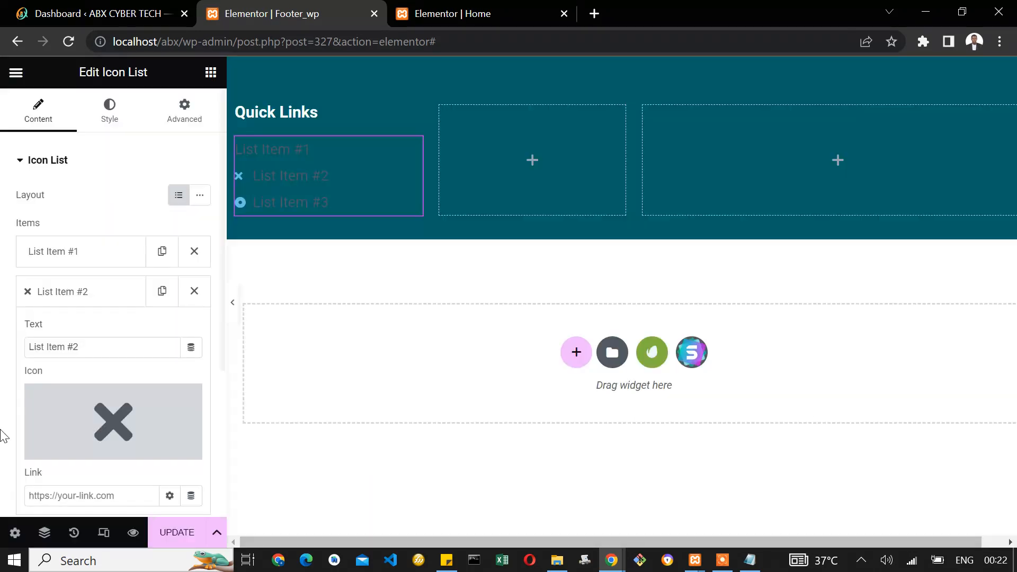
left_click(181, 403)
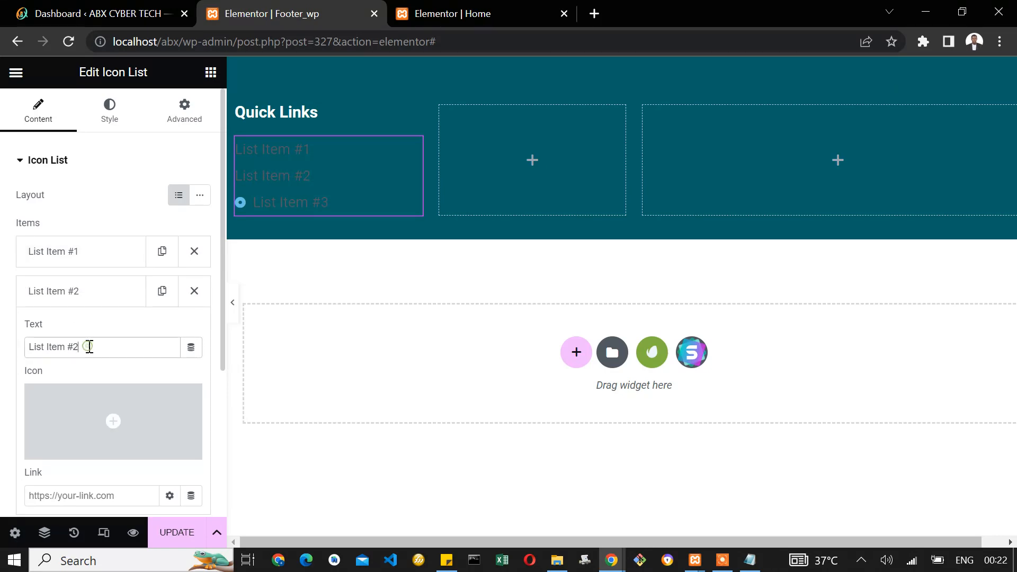
left_click(107, 293)
left_click(99, 343)
scroll(111, 371, "down", 4)
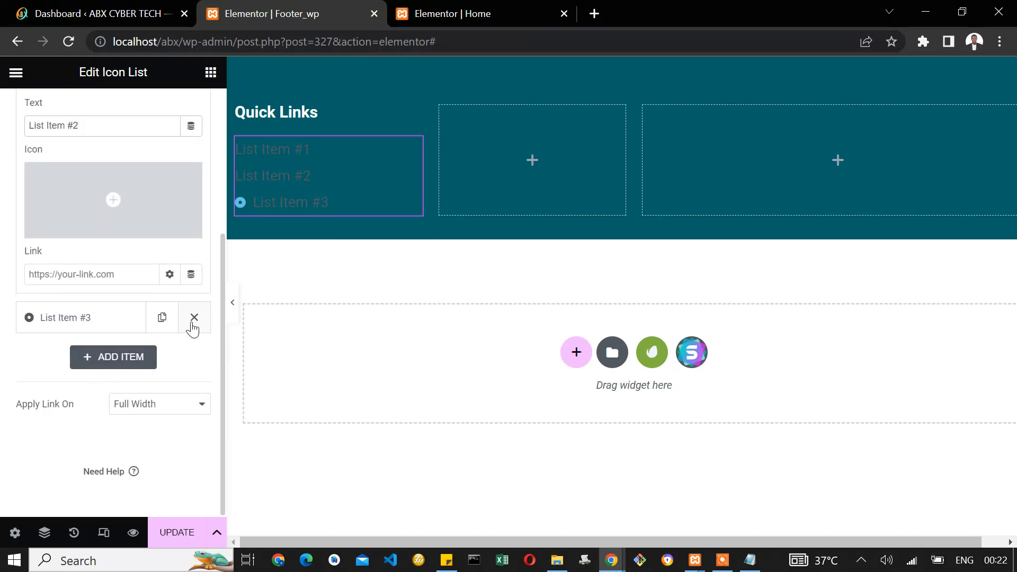
scroll(133, 334, "up", 4)
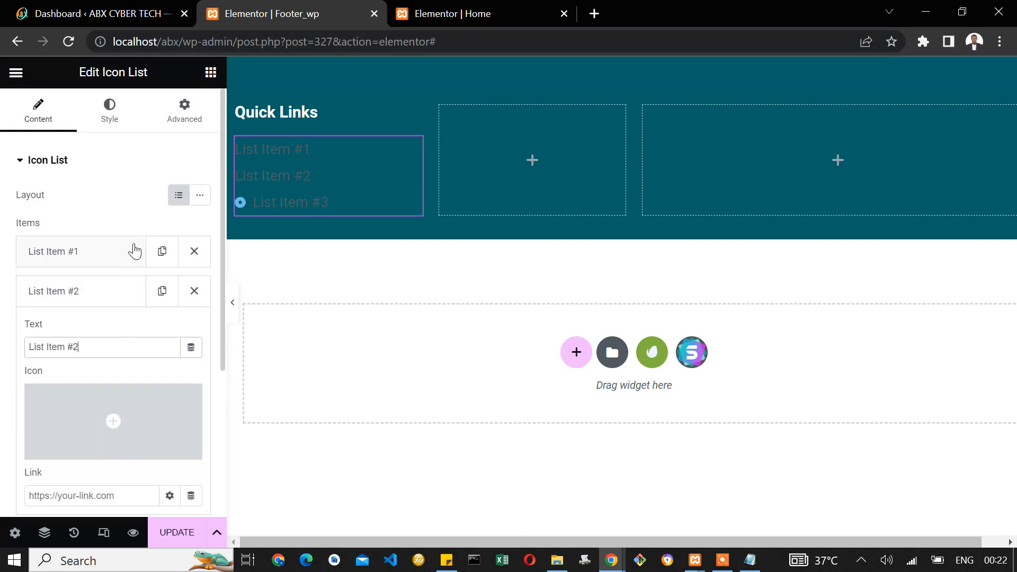
Set the normal text color of the Icon List items to white, #FFFFFF.
left_click(111, 120)
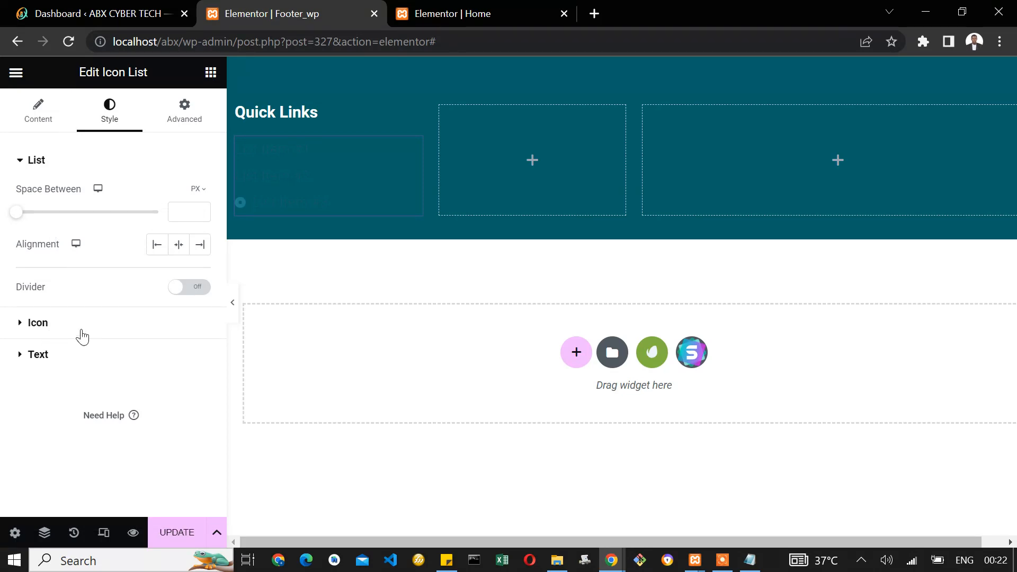
left_click(66, 356)
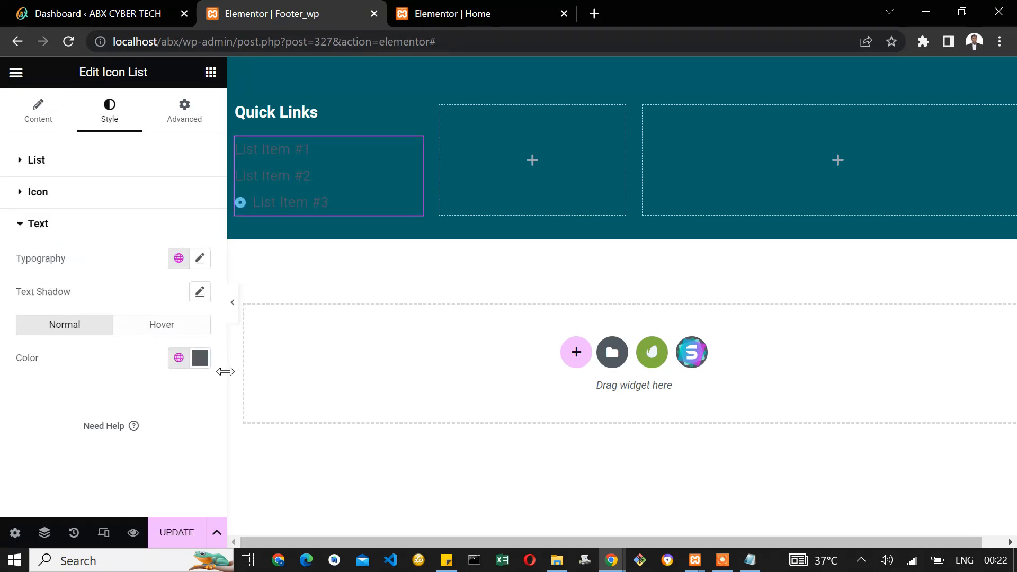
left_click(200, 357)
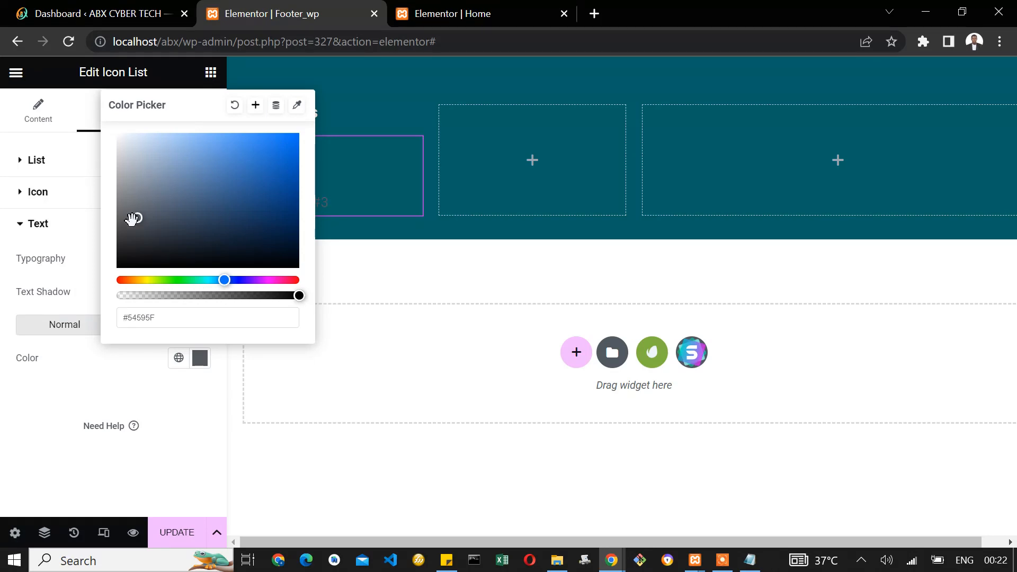
left_click_drag(132, 218, 115, 122)
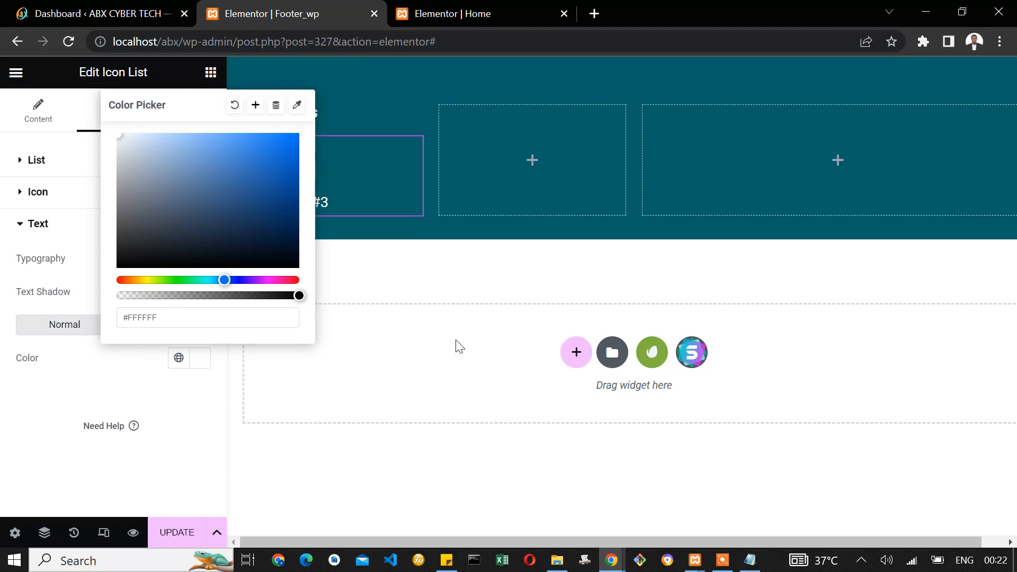
key("Escape")
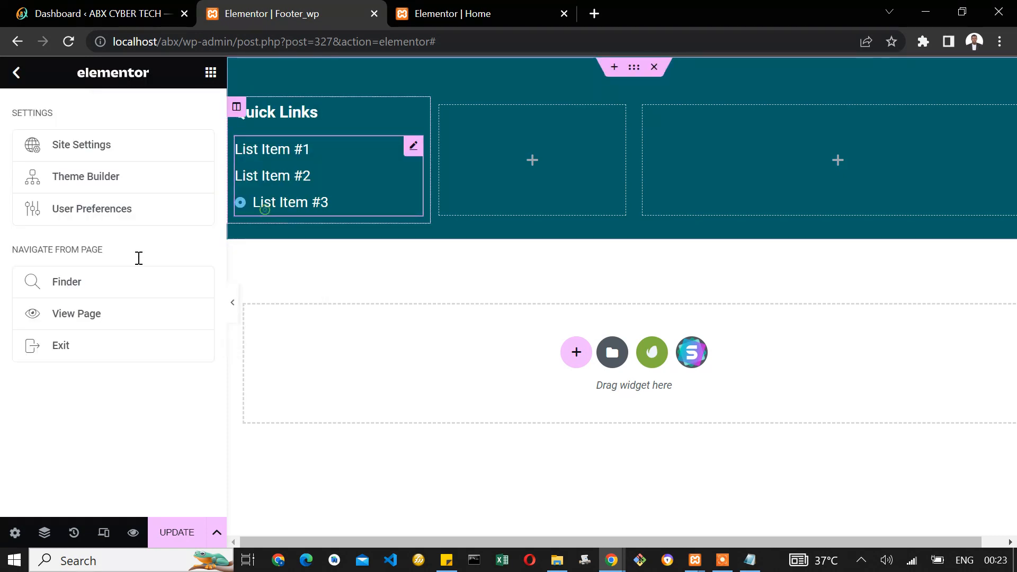
key("Escape")
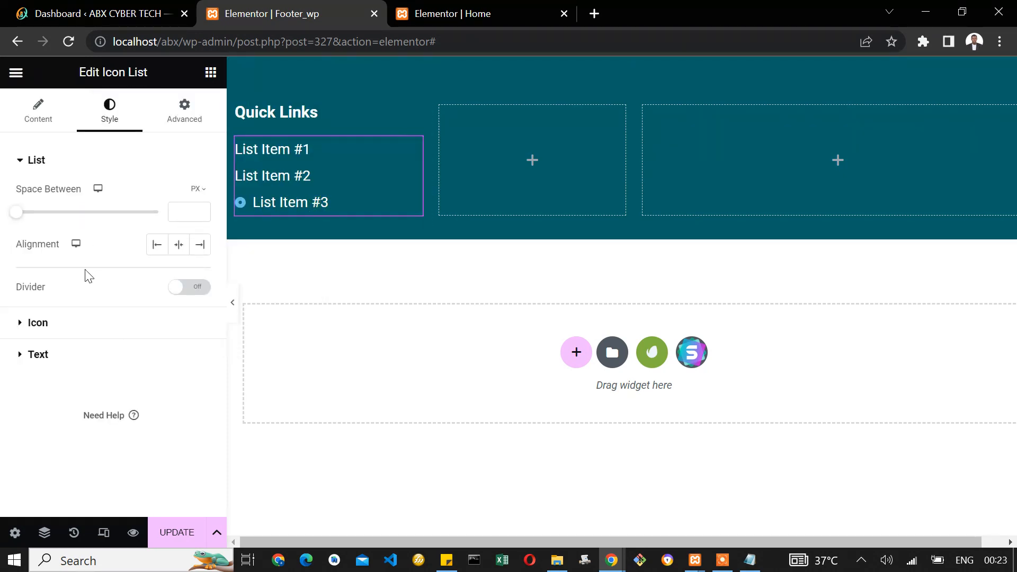
Remove the icon from the third Icon List item.
left_click(52, 126)
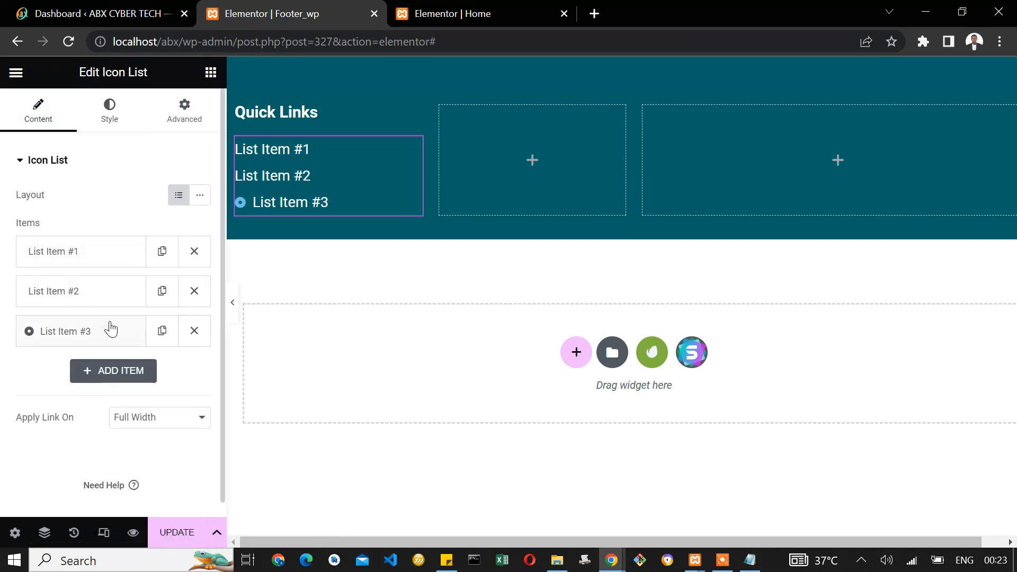
left_click(114, 340)
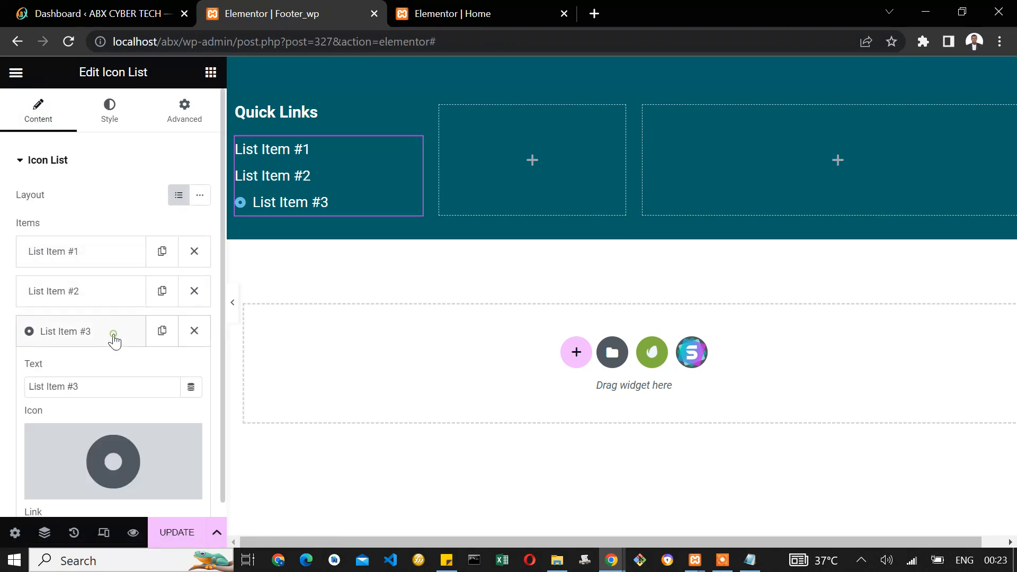
scroll(121, 410, "down", 4)
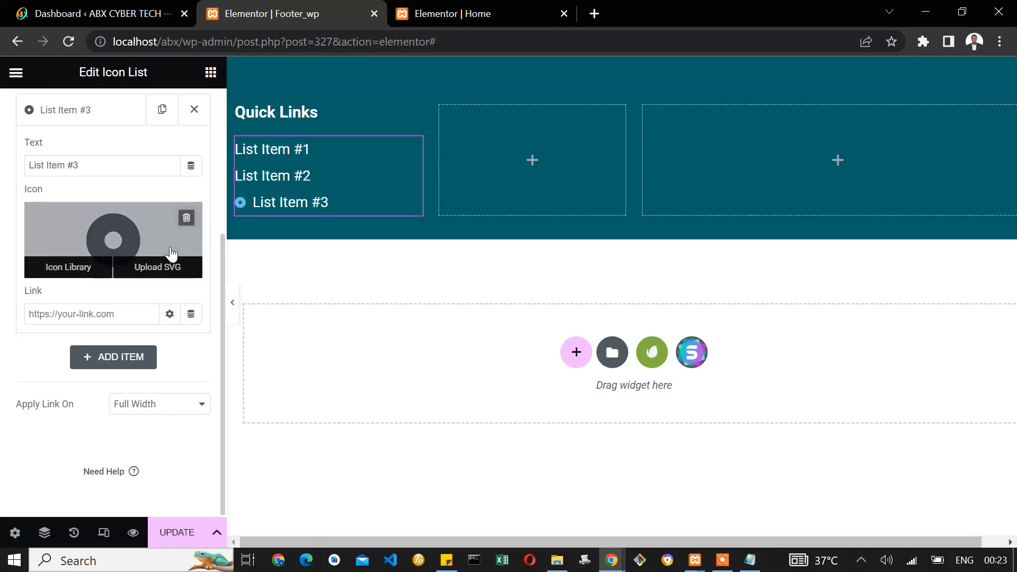
left_click(184, 219)
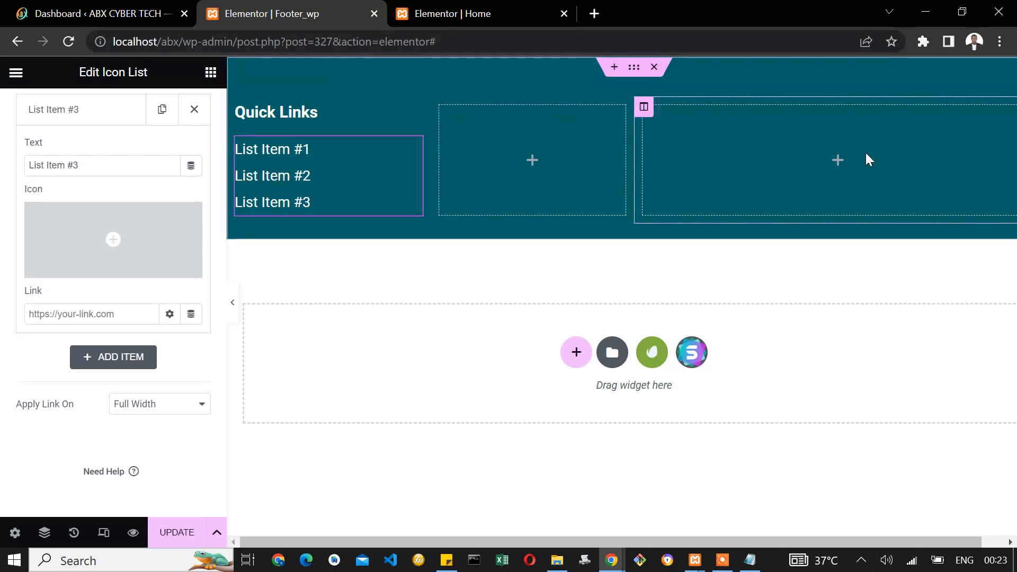
Switch to the WRITE UP file in Notepad and copy "Partners" from its Quick Links section.
left_click(756, 569)
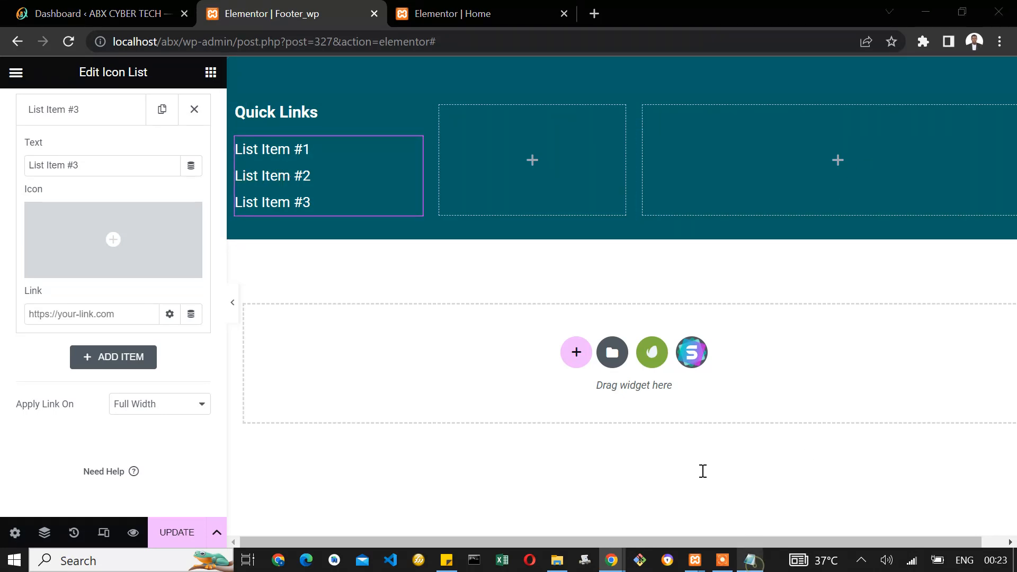
left_click(567, 399)
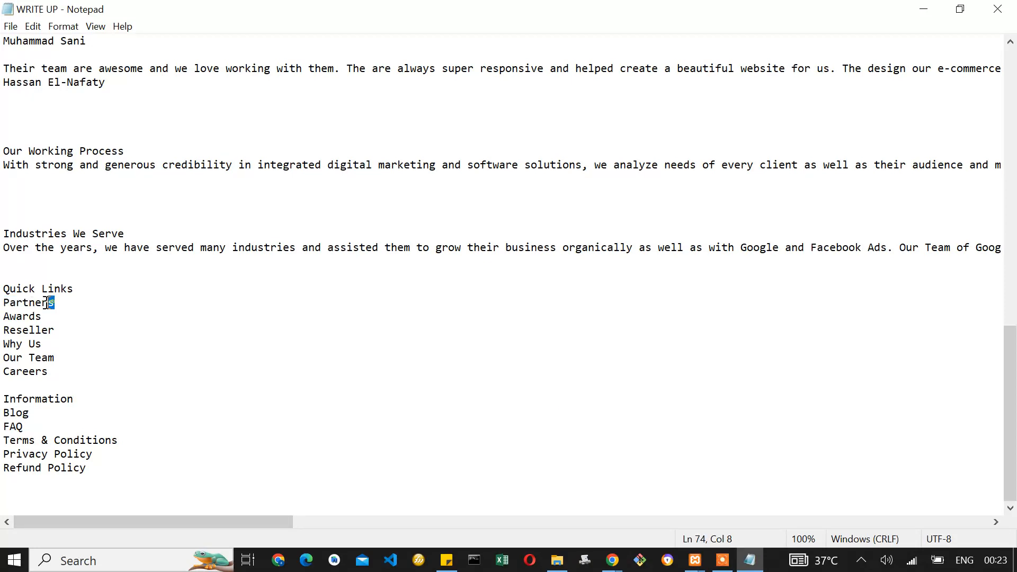
left_click_drag(47, 302, 3, 303)
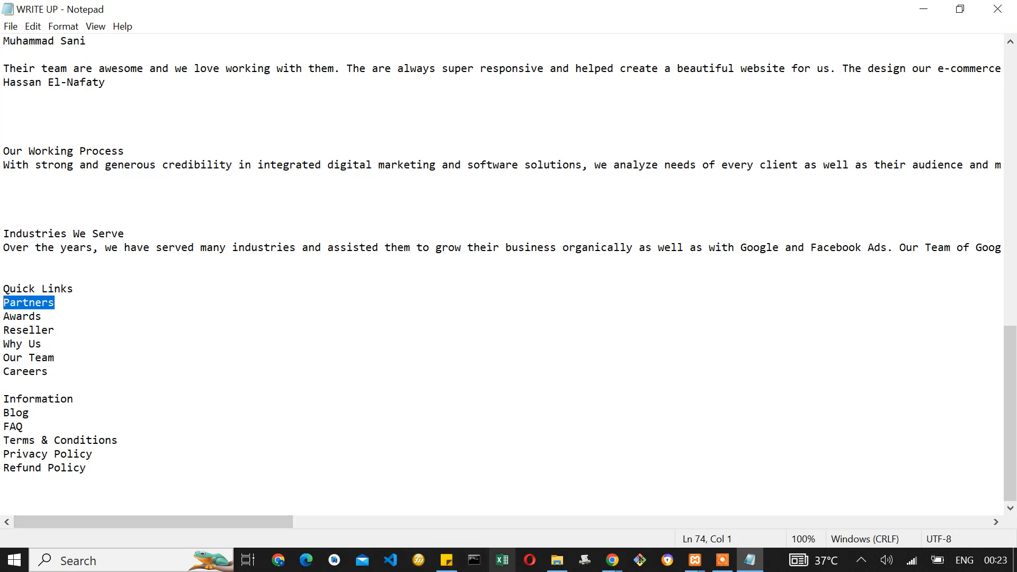
Return to the Footer_wp template in Chrome and replace the first Icon List item's text with "Partners".
left_click(607, 560)
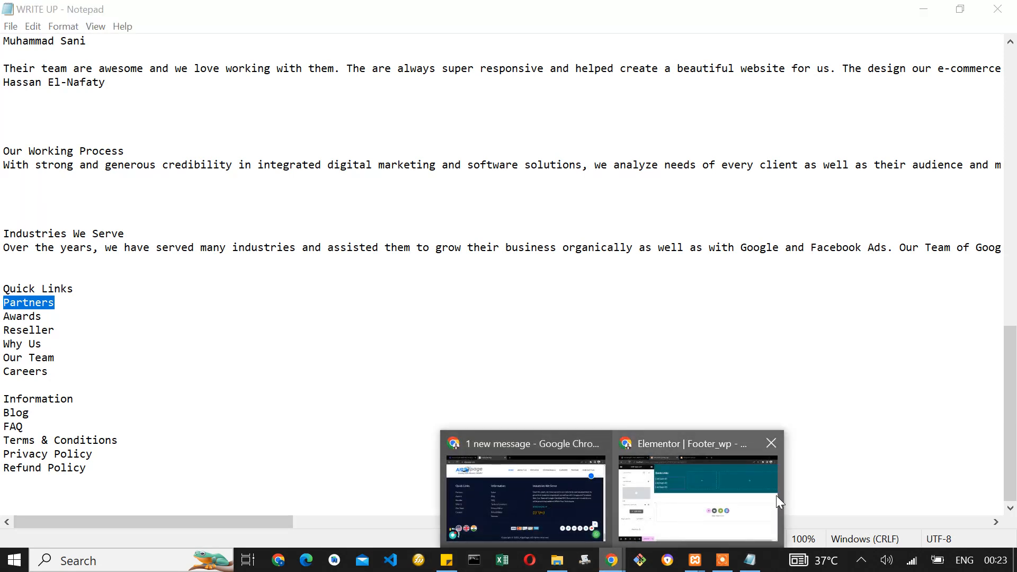
left_click(689, 492)
left_click(297, 153)
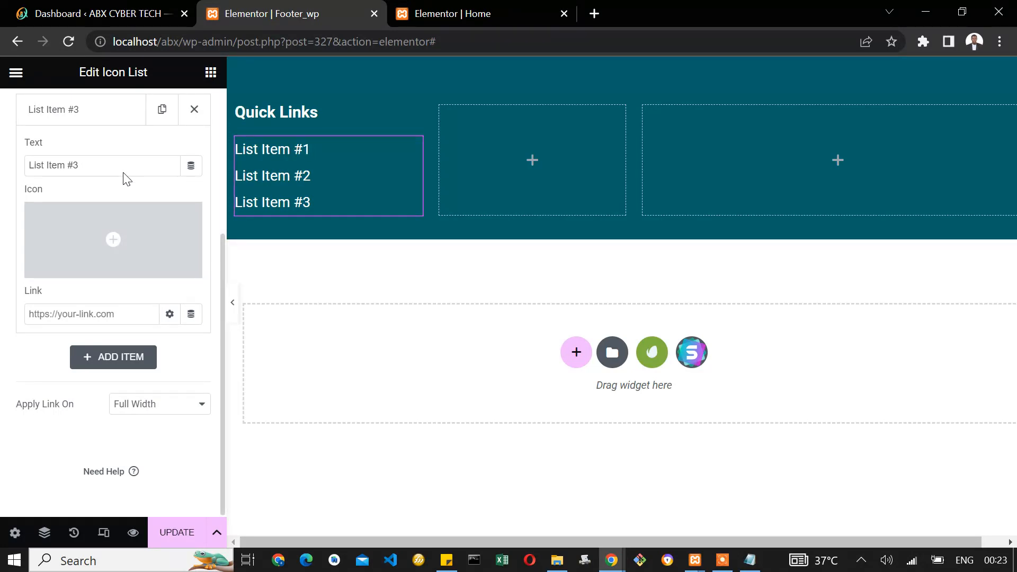
scroll(84, 201, "up", 4)
left_click(95, 264)
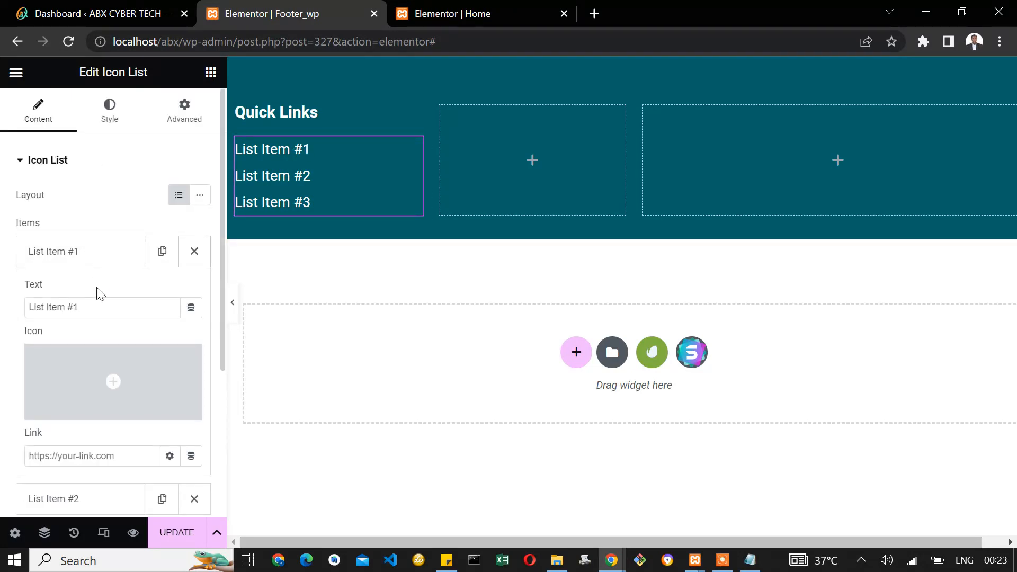
left_click(96, 263)
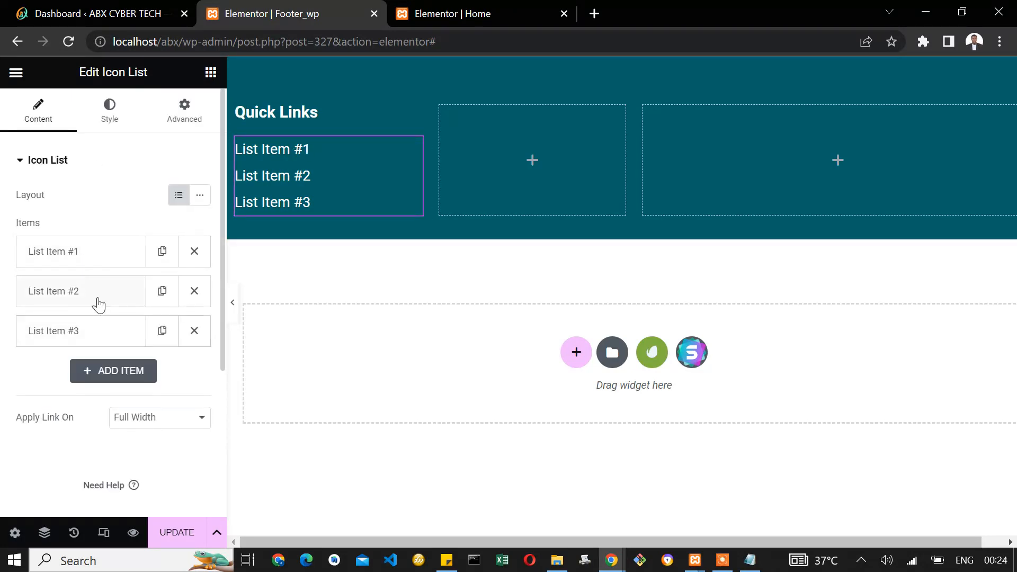
left_click(101, 256)
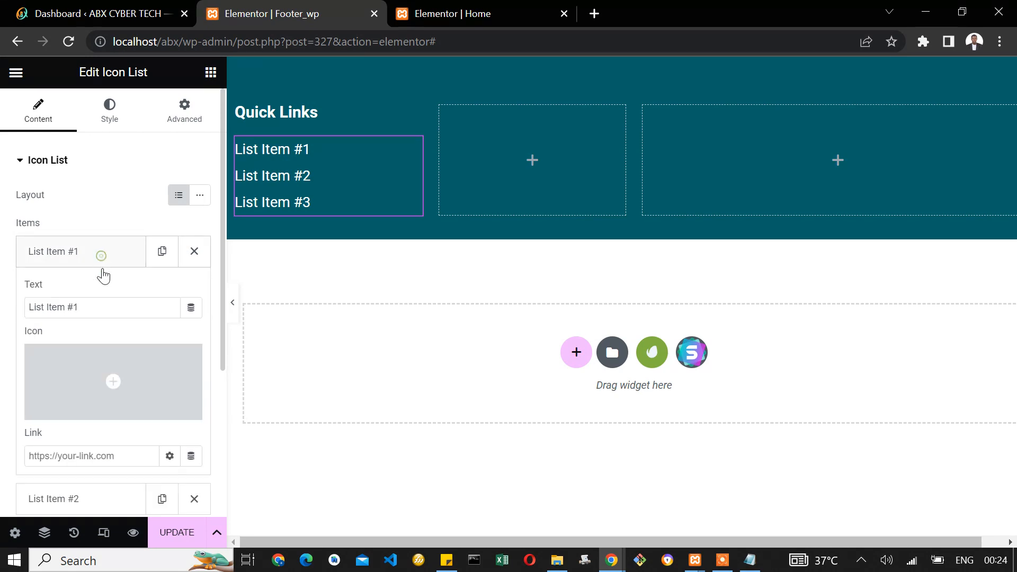
triple_click(108, 307)
type("Partners")
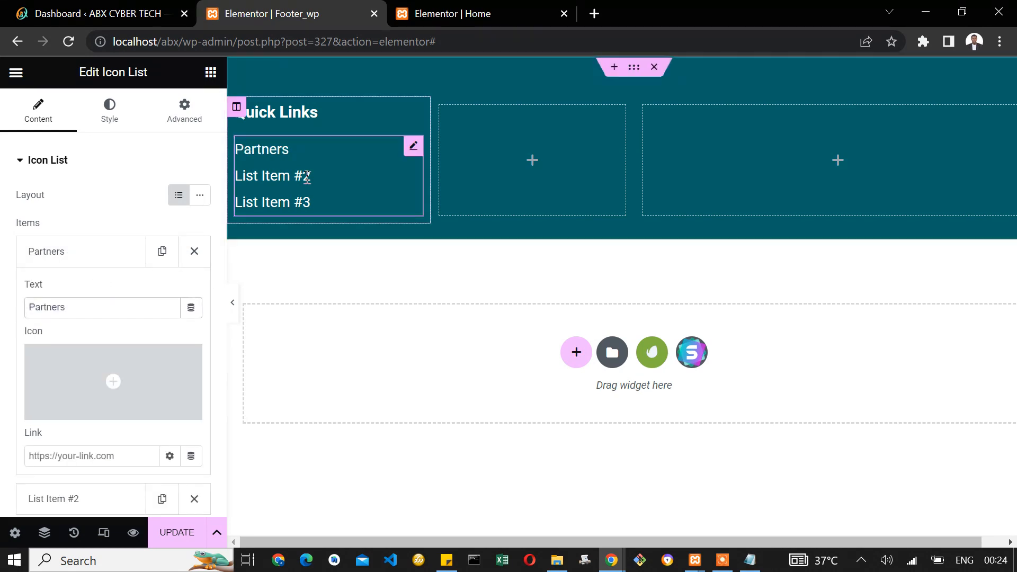
Copy "Awards" from the Notepad Quick Links section and use it as the second Icon List item's text in Footer_wp.
left_click(749, 560)
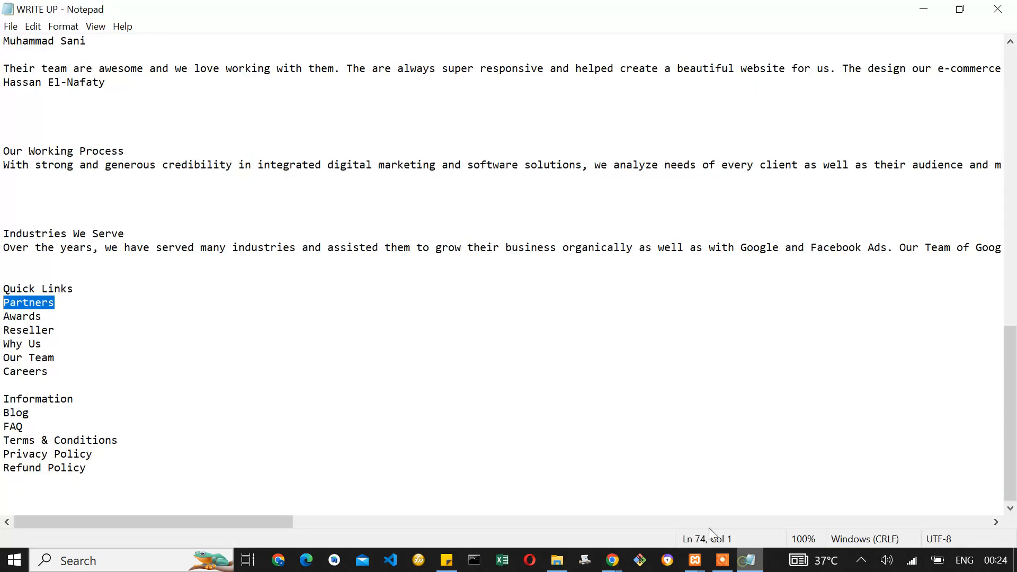
double_click(56, 315)
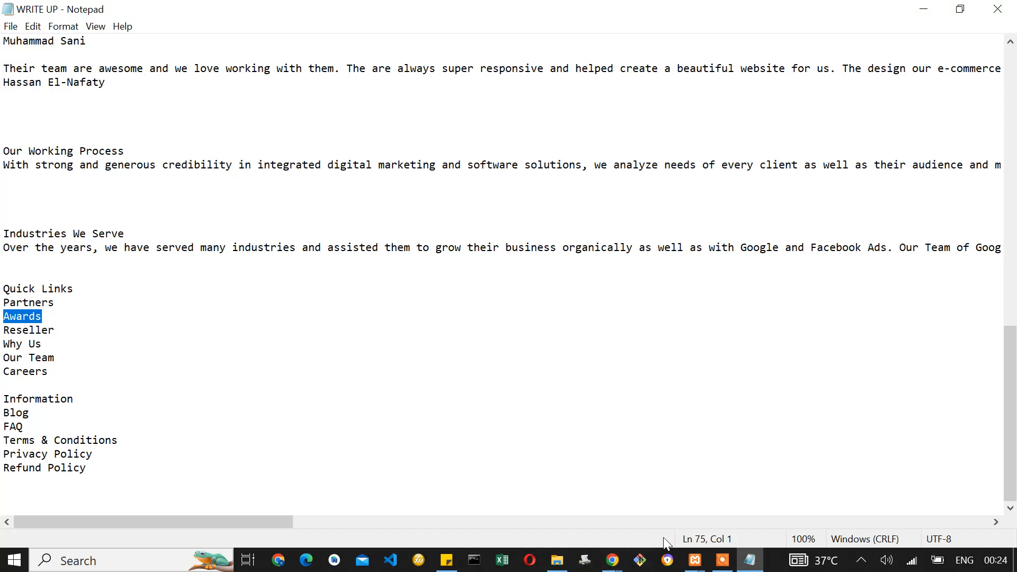
mouse_move(613, 560)
left_click(672, 518)
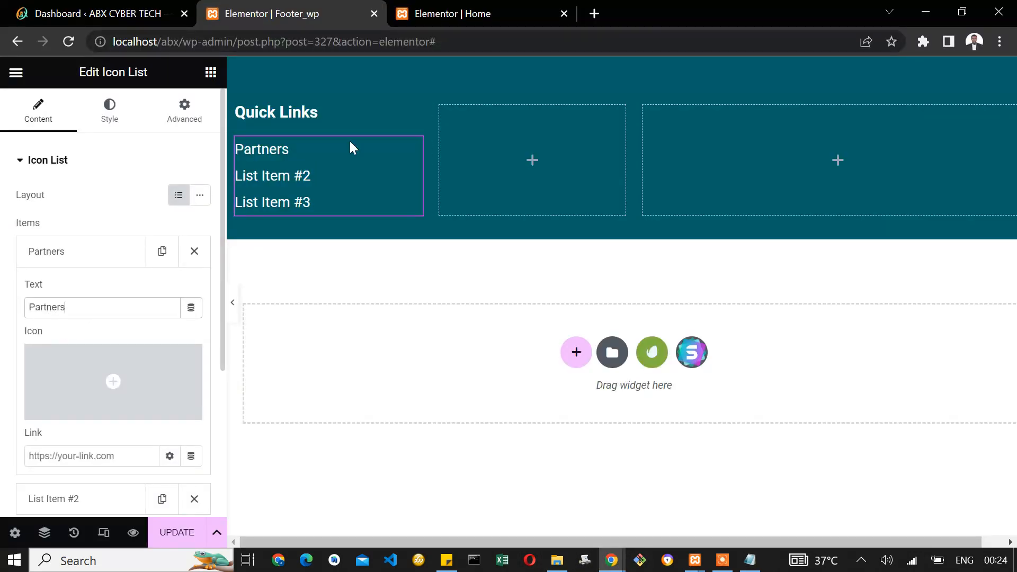
left_click(85, 261)
scroll(104, 263, "down", 1)
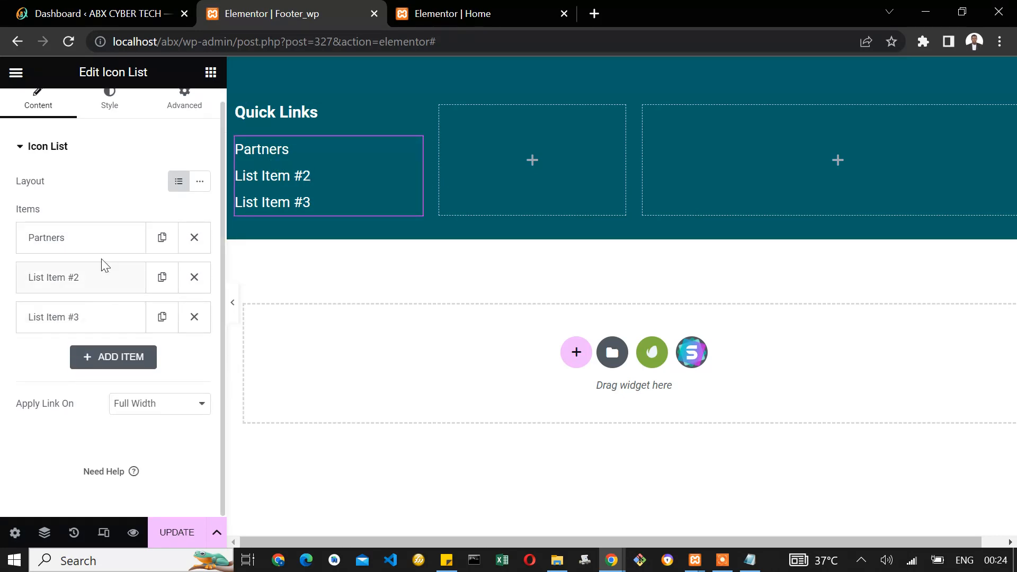
left_click(83, 275)
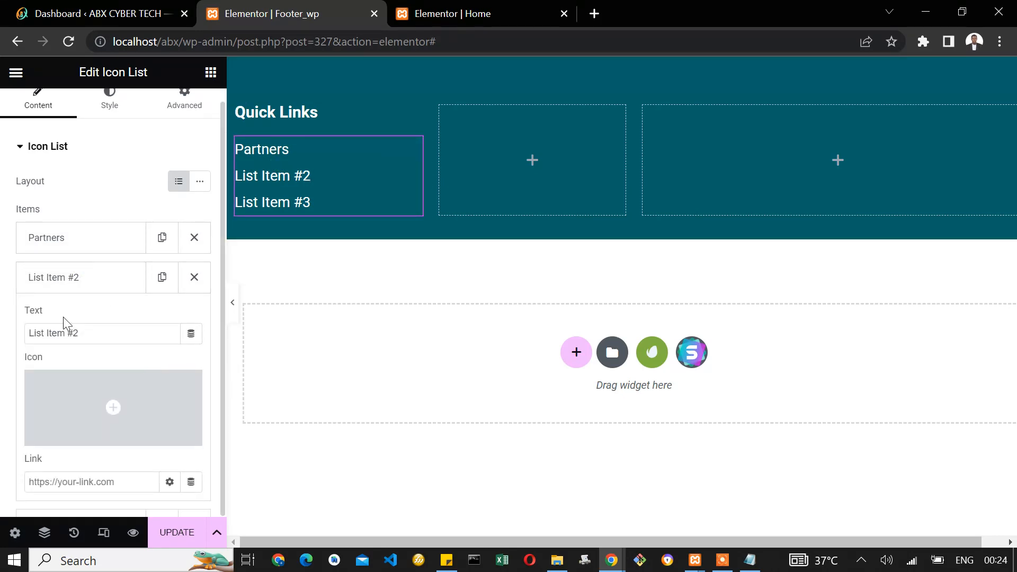
left_click(106, 279)
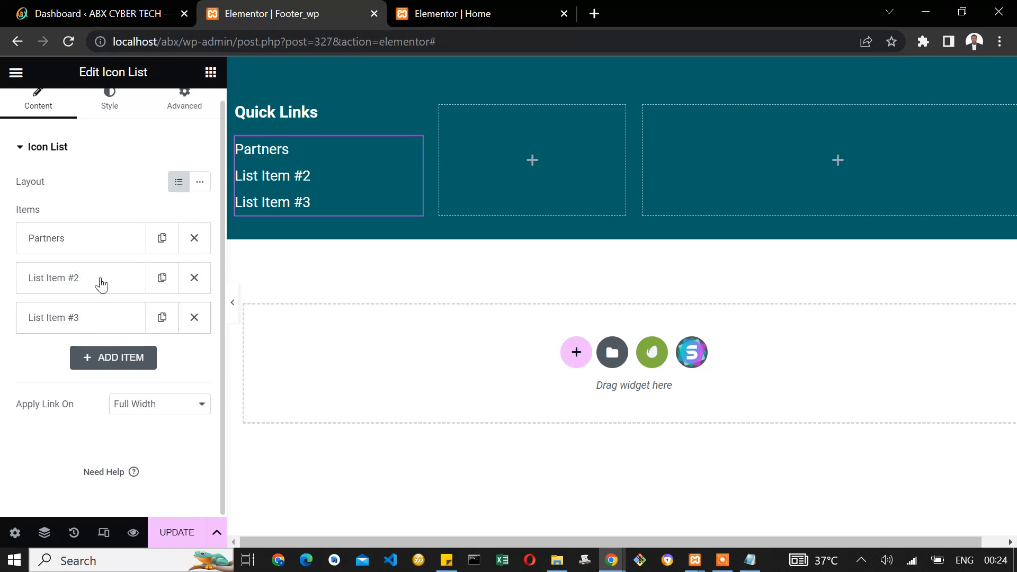
left_click(102, 281)
left_click_drag(97, 337, 27, 339)
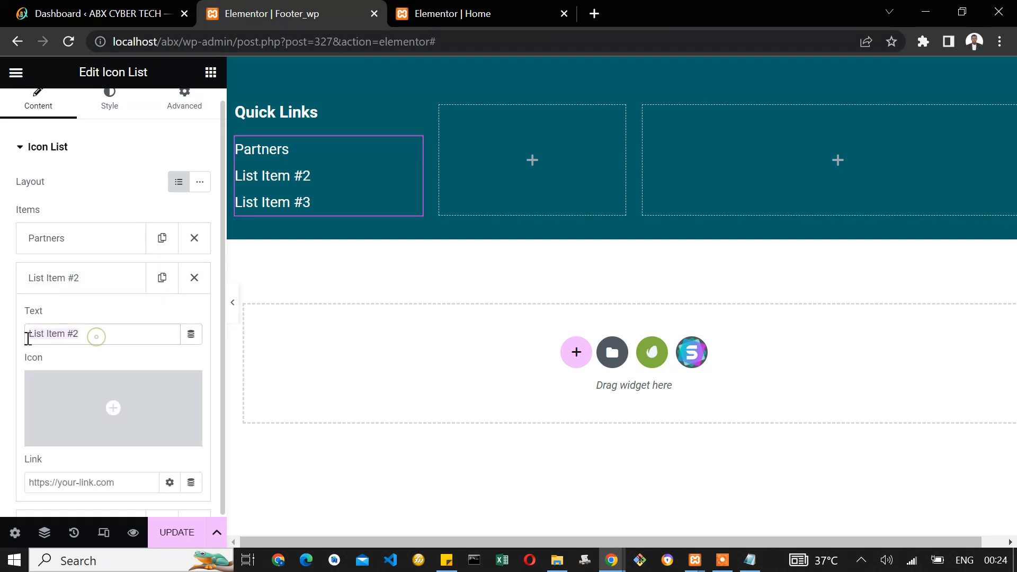
type("Awards")
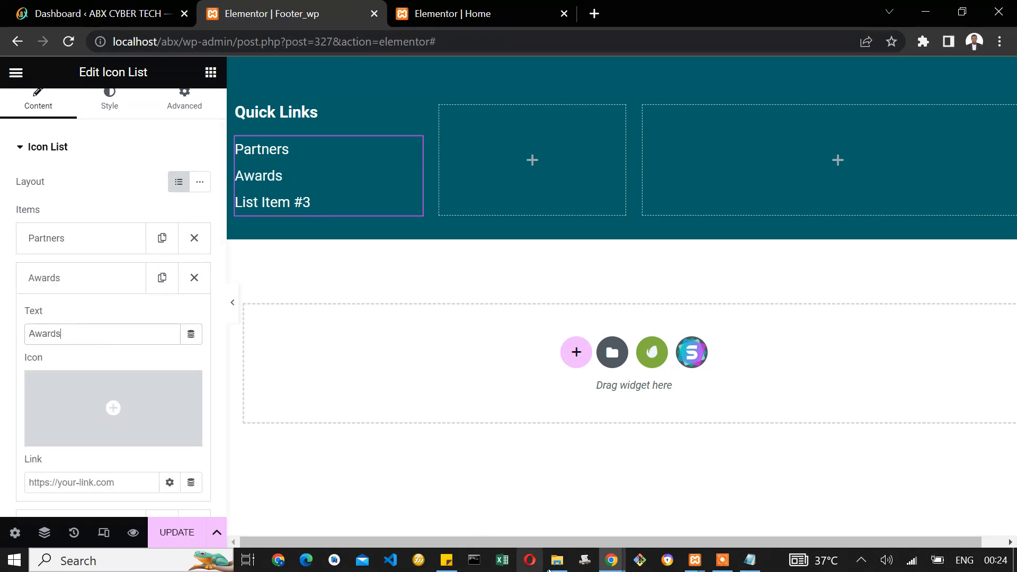
Copy "Reseller" from the WRITE UP file's Quick Links section in Notepad and use it as the third Icon List item's text in Footer_wp.
left_click(747, 561)
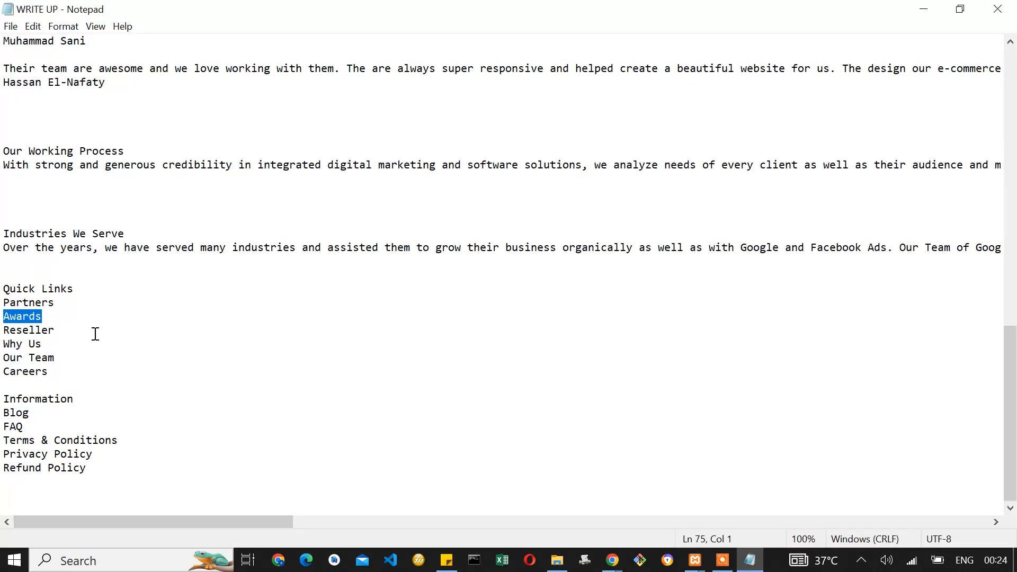
left_click_drag(85, 331, 3, 331)
key("ctrl+c")
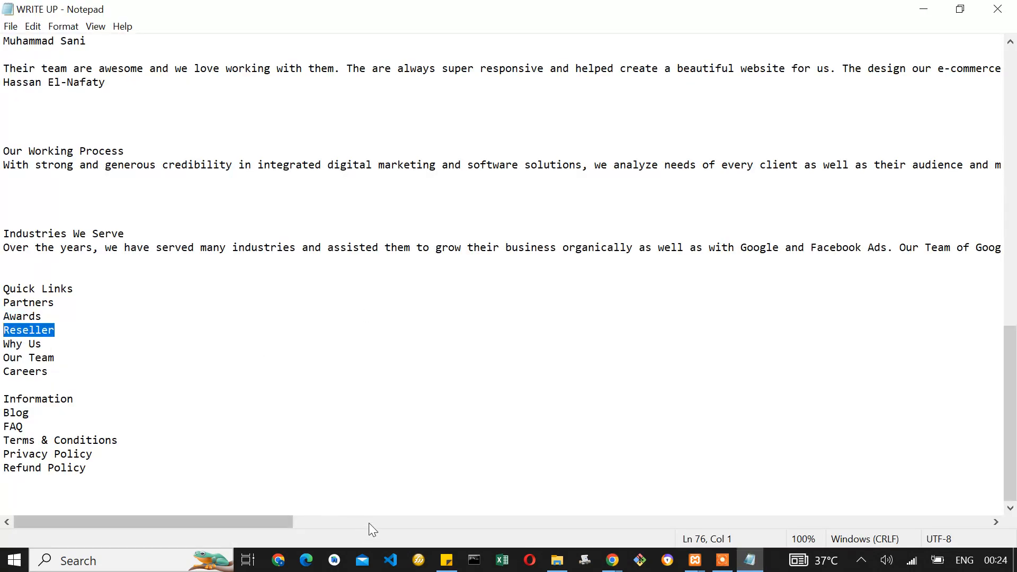
left_click(611, 560)
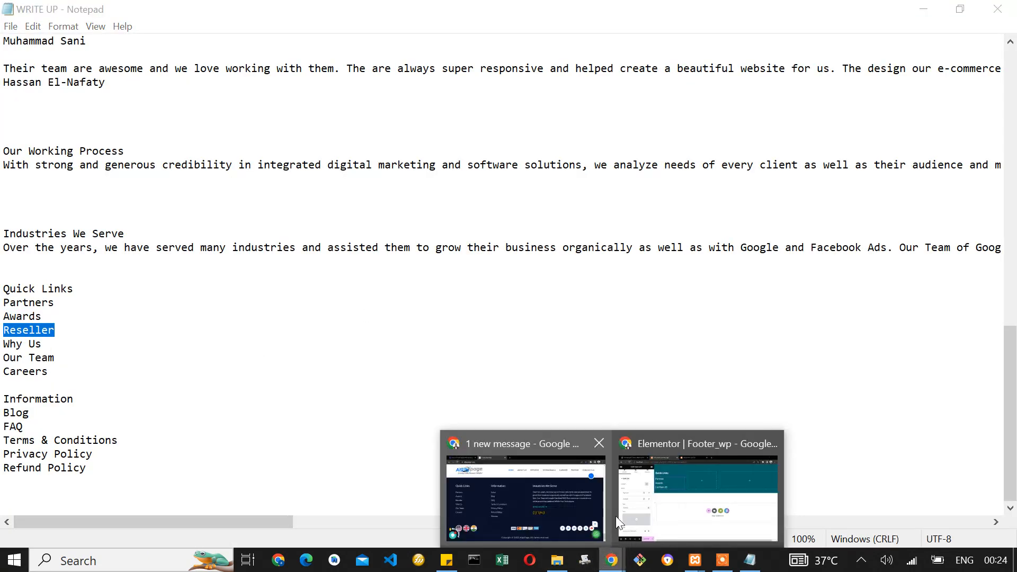
left_click(656, 520)
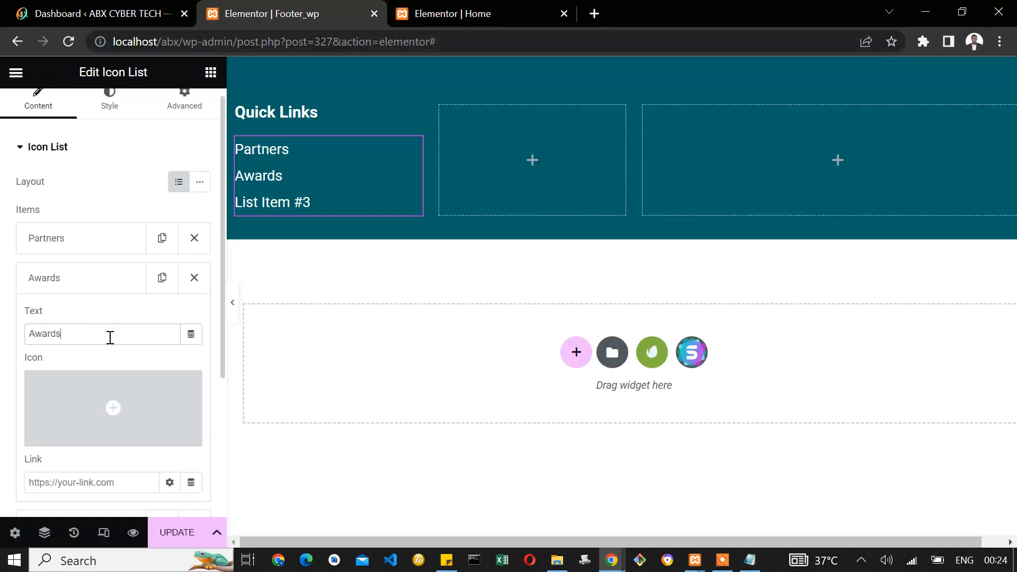
left_click(91, 286)
left_click(80, 317)
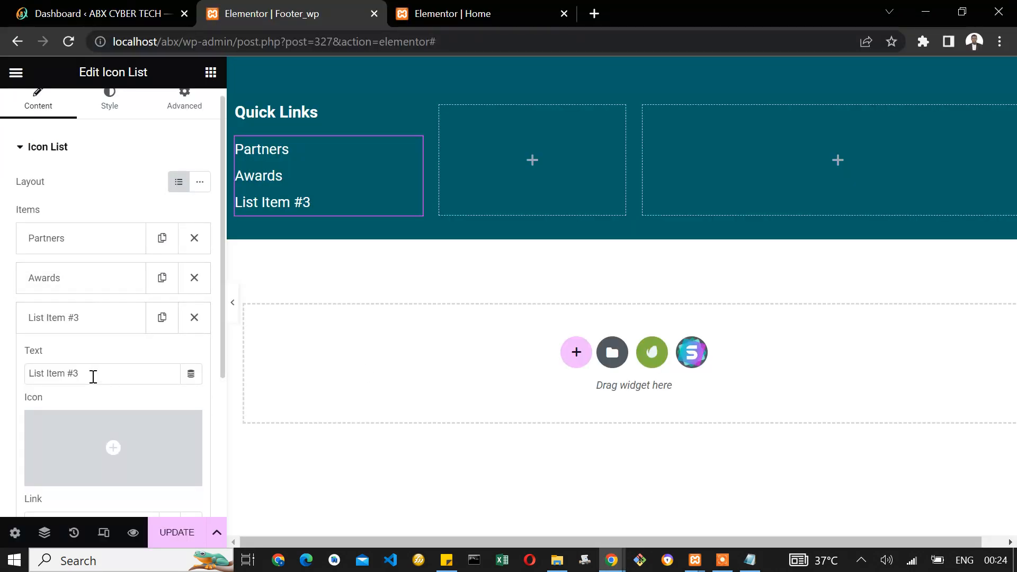
left_click(93, 374)
key("ctrl+a")
key("ctrl+v")
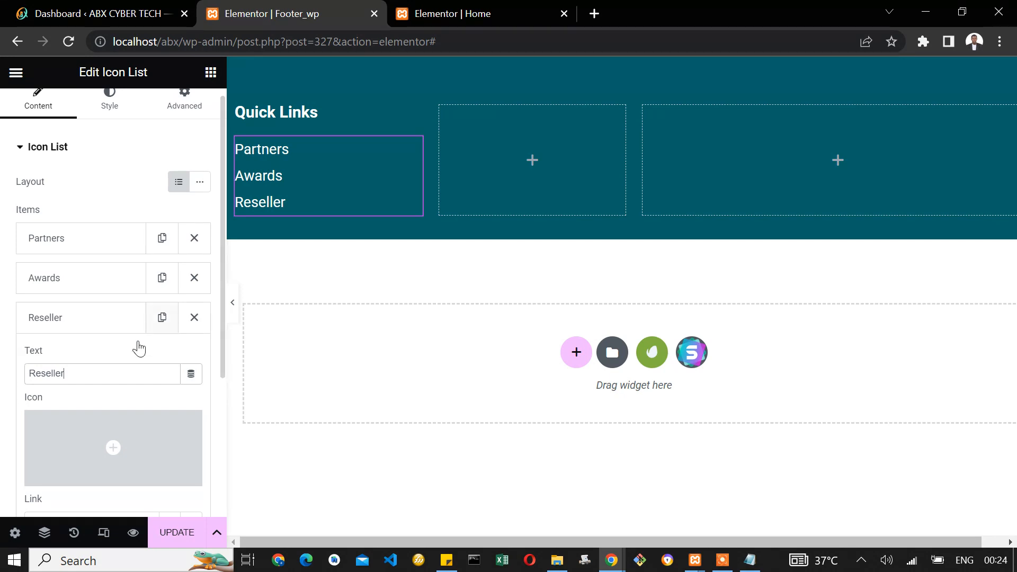
left_click(89, 331)
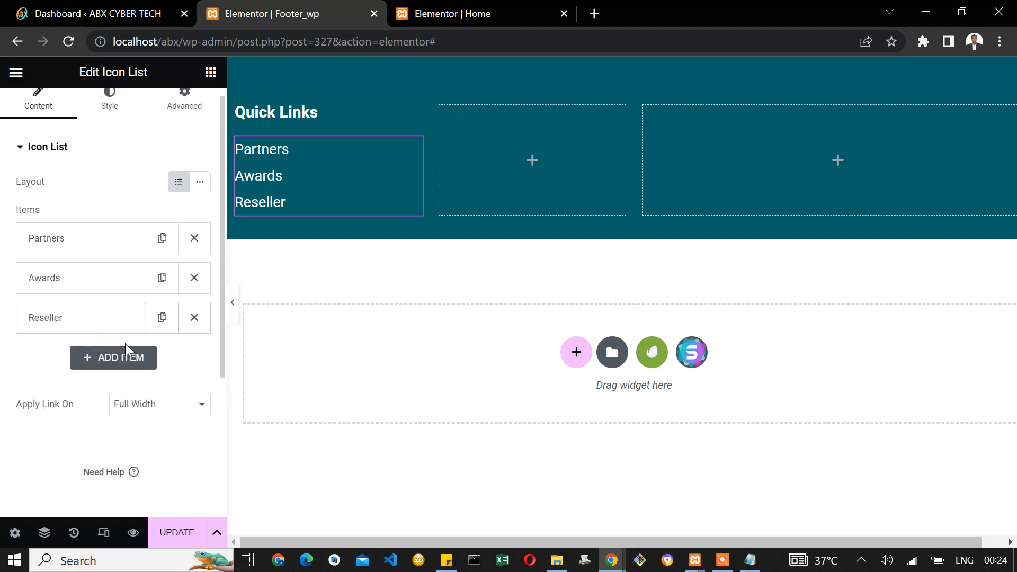
Duplicate the Reseller list item and replace the copy's text with "Why Us" copied from the Notepad Quick Links section.
left_click(163, 317)
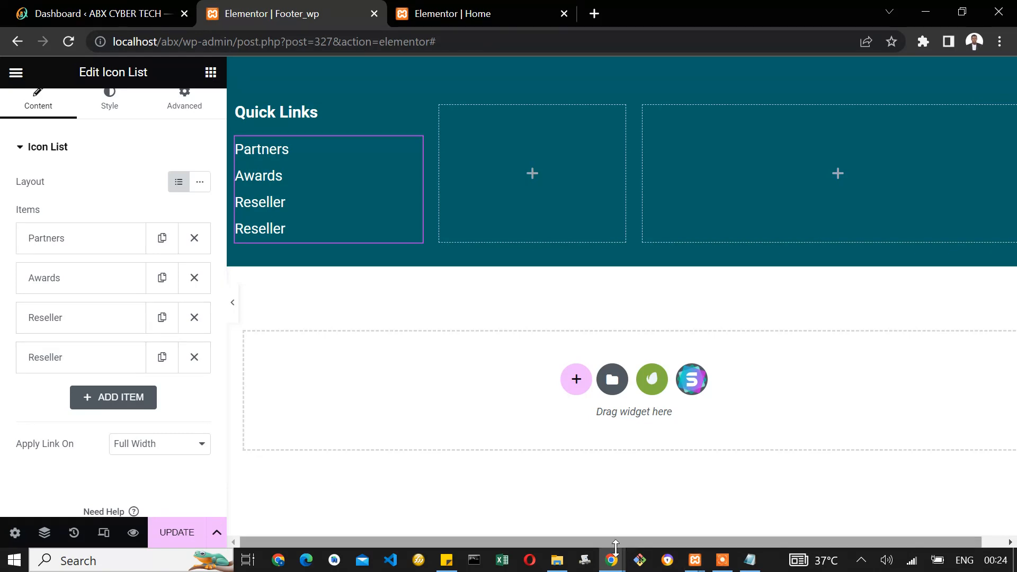
left_click(750, 560)
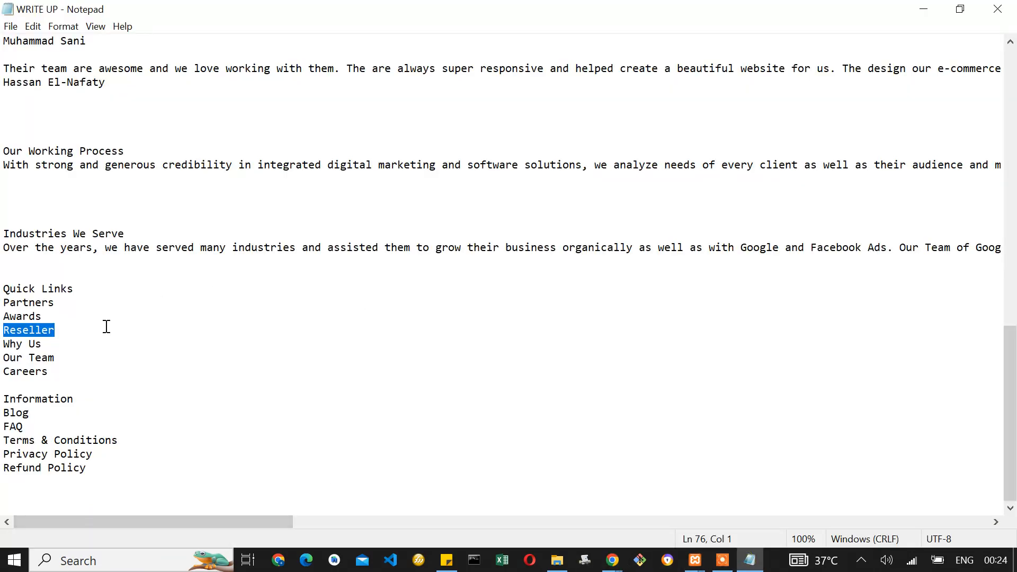
left_click_drag(60, 348, 17, 350)
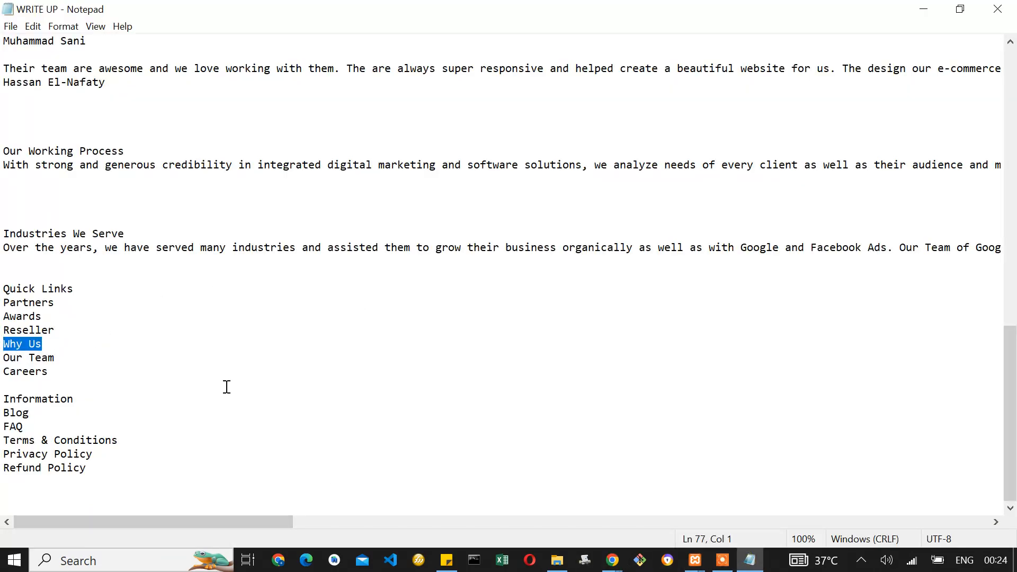
left_click(613, 560)
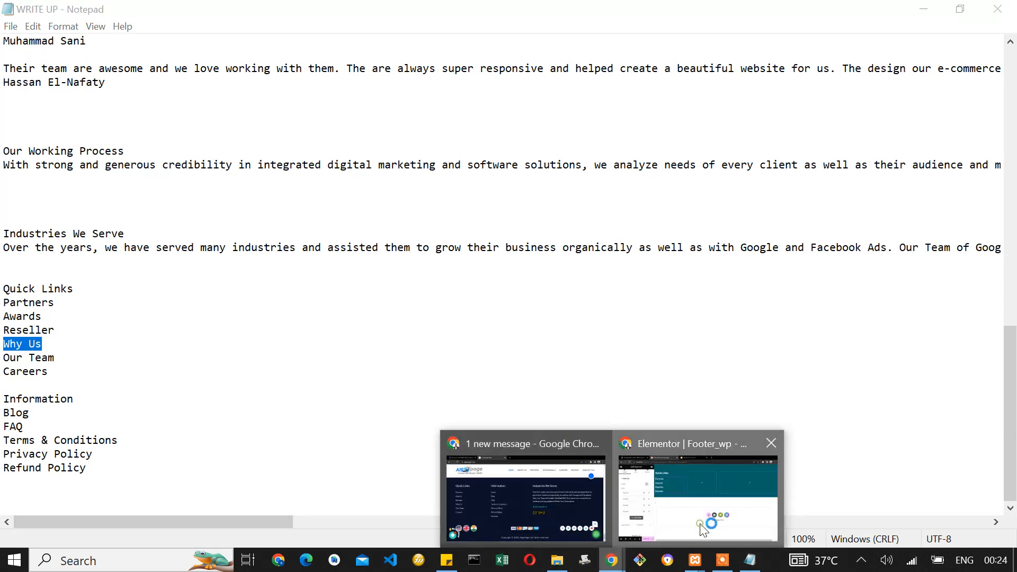
left_click(707, 524)
left_click(75, 357)
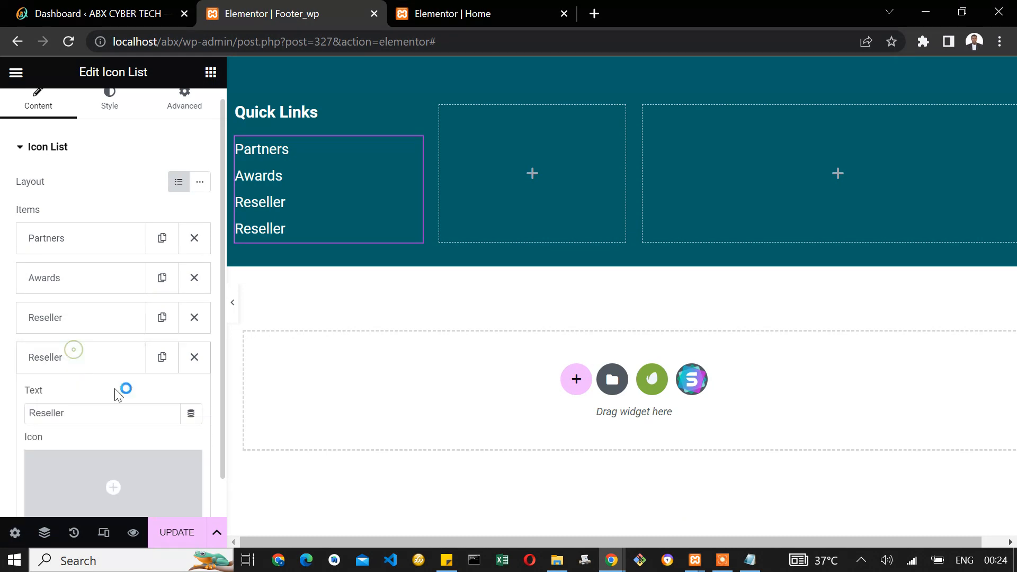
left_click(100, 414)
double_click(106, 414)
type("Why Us")
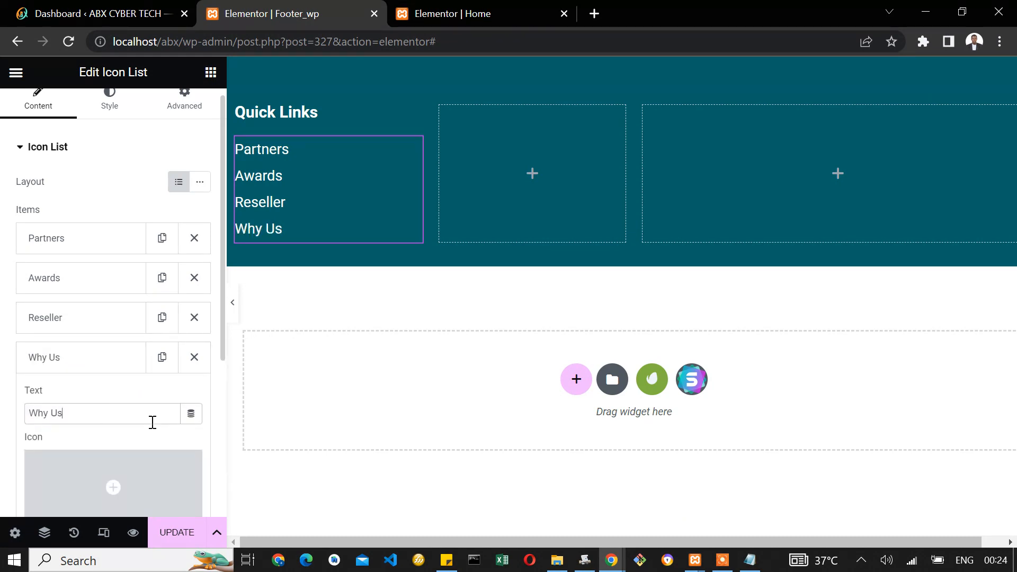
Copy the "Our Team" and "Careers" lines from the Notepad Quick Links section and return to the Footer_wp template in Chrome.
left_click(750, 560)
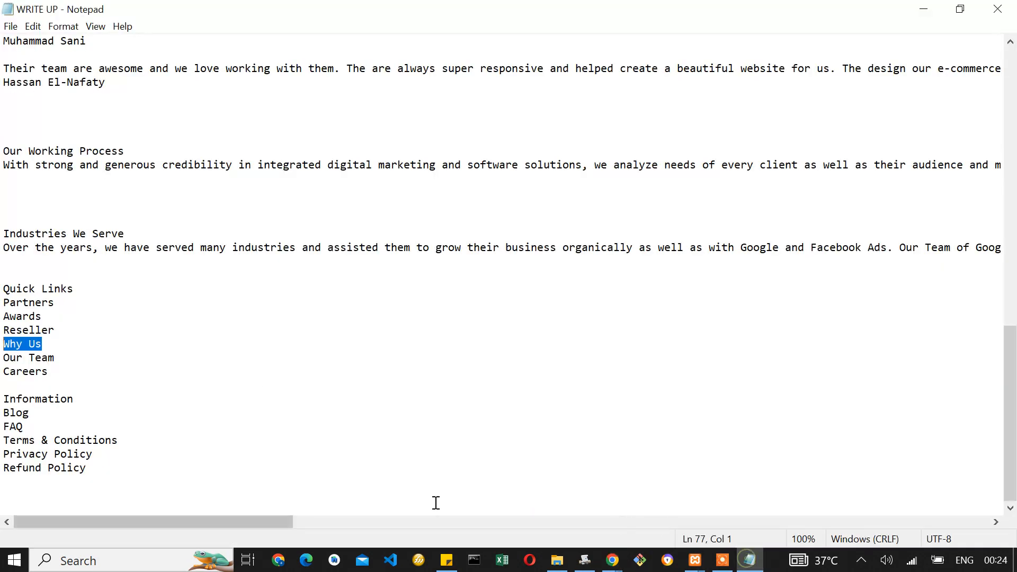
left_click_drag(55, 371, 4, 358)
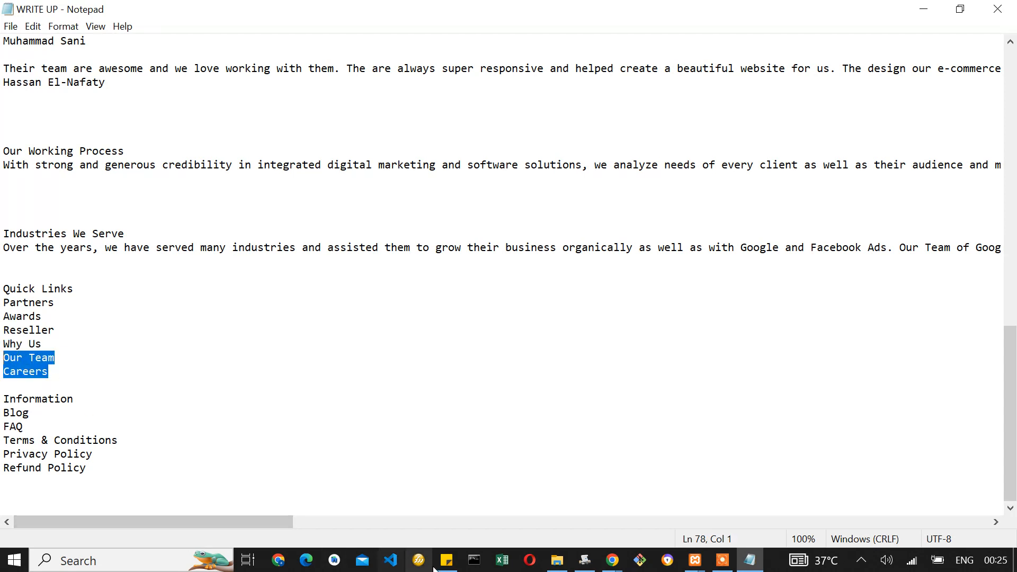
mouse_move(613, 561)
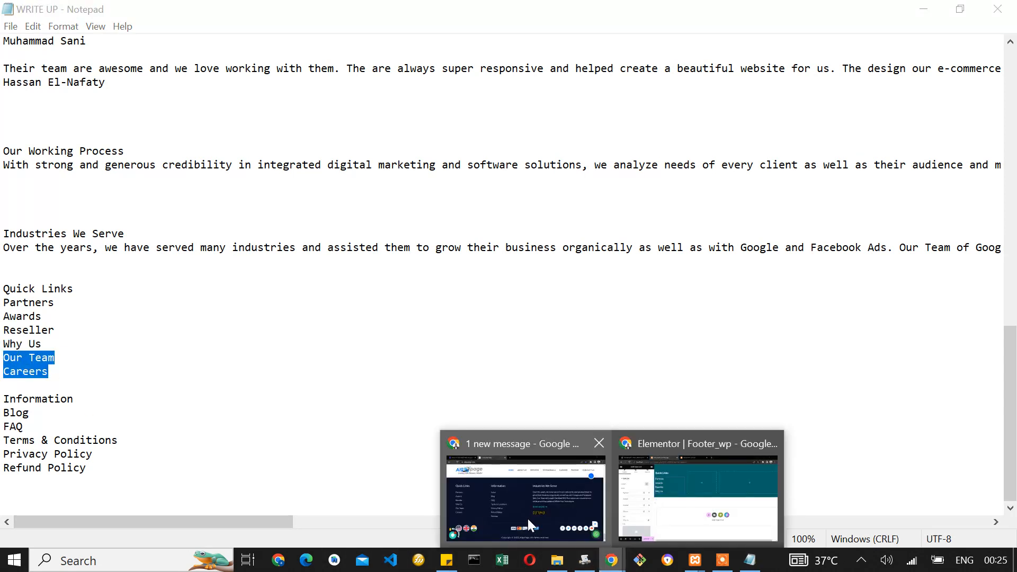
left_click(604, 503)
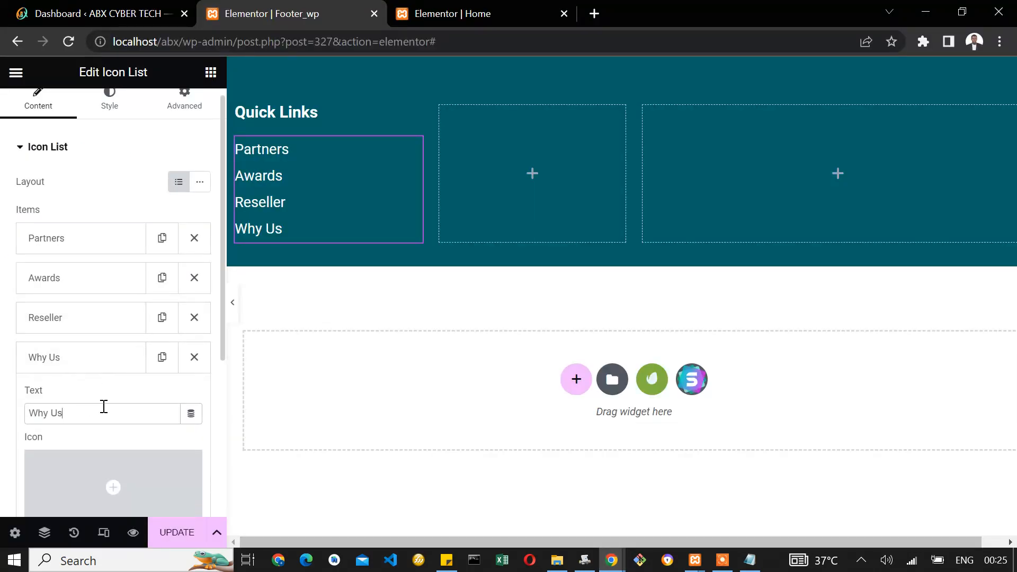
Duplicate the "Why Us" list item twice to create the fifth and sixth Icon List items.
left_click(86, 354)
left_click(162, 357)
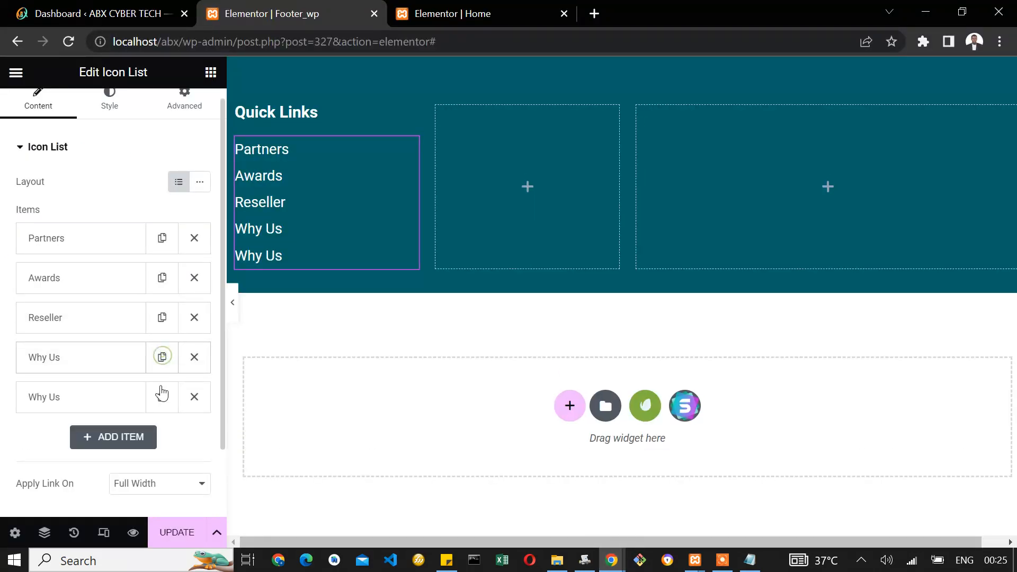
left_click(162, 400)
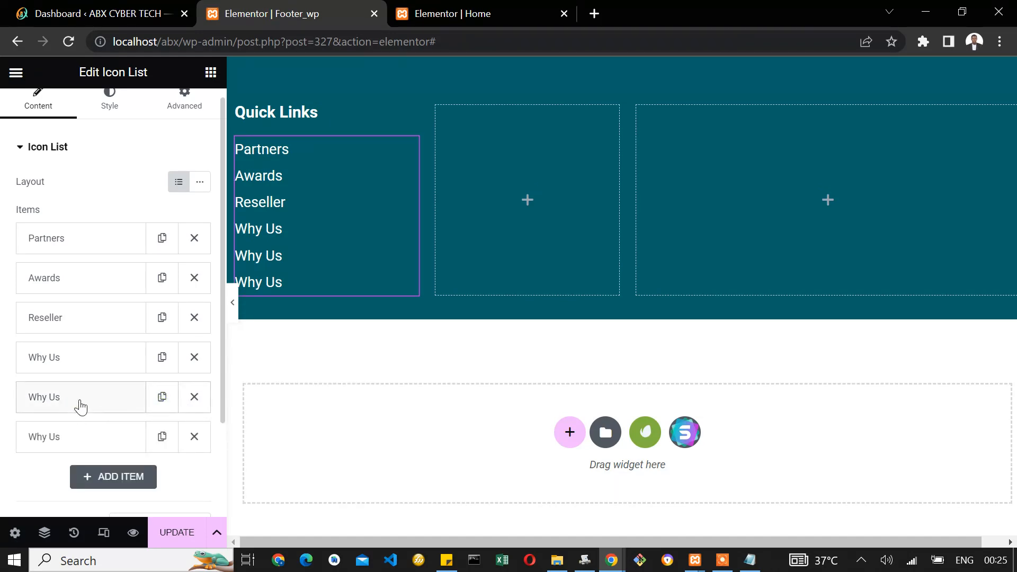
Paste the copied text into the fifth Icon List item and trim it to "Our Team".
left_click(61, 395)
left_click_drag(69, 452, 11, 456)
type("Our Team Careers")
left_click_drag(113, 456, 76, 455)
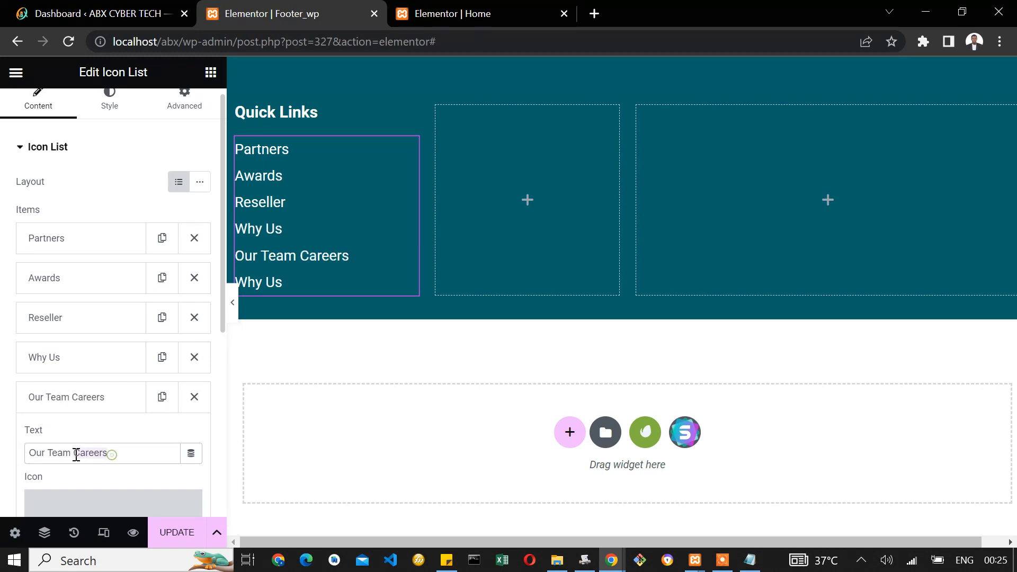
key("BackSpace")
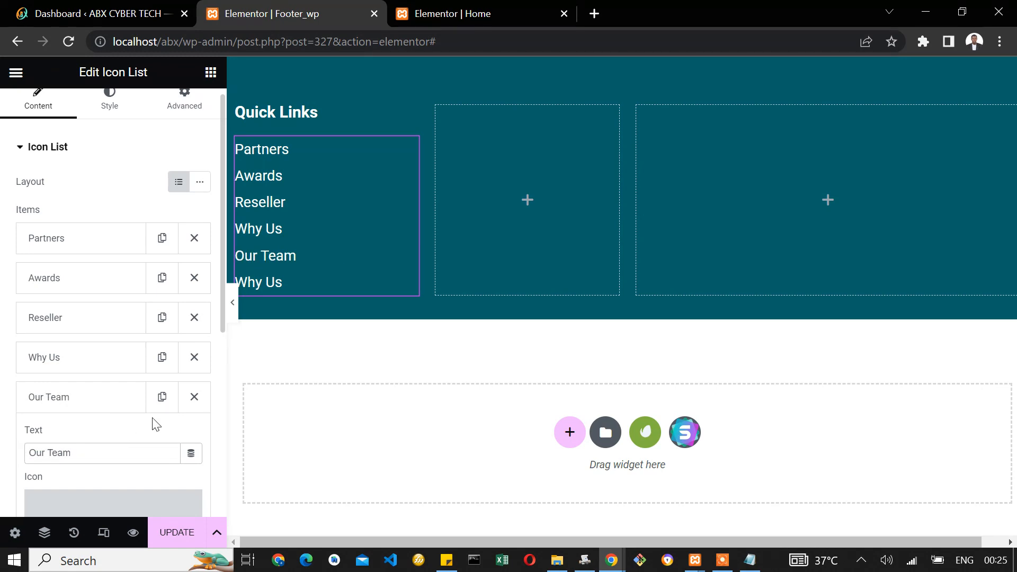
Change the sixth Icon List item's text to "Careers" and update the template.
scroll(91, 399, "down", 6)
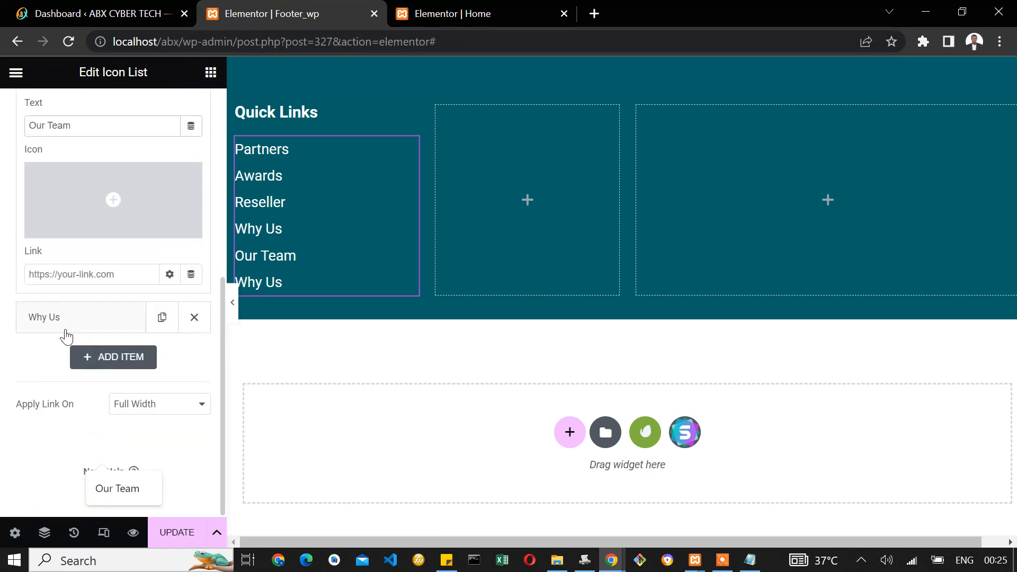
left_click(76, 316)
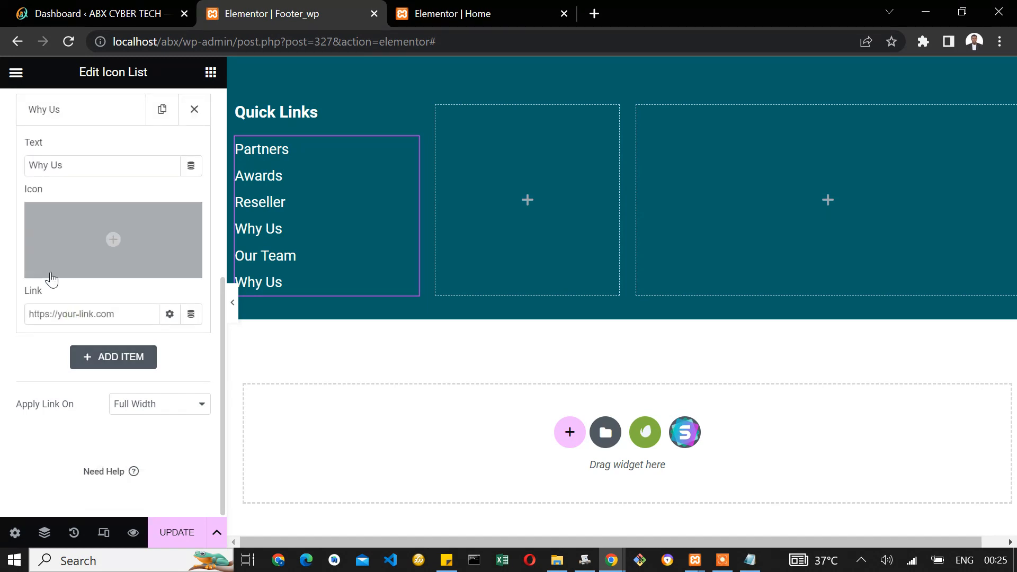
scroll(102, 188, "up", 6)
scroll(85, 382, "down", 4)
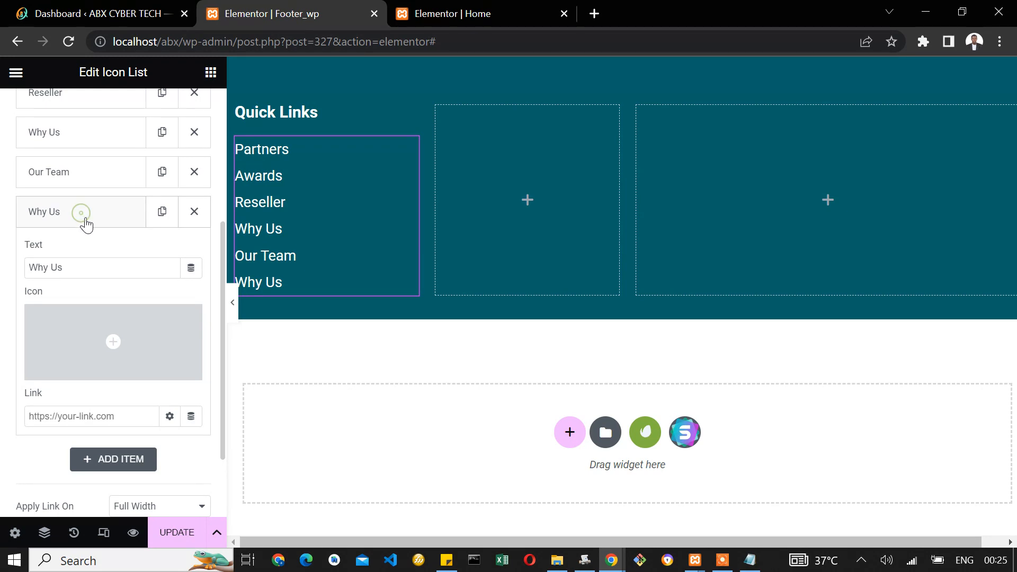
left_click(167, 533)
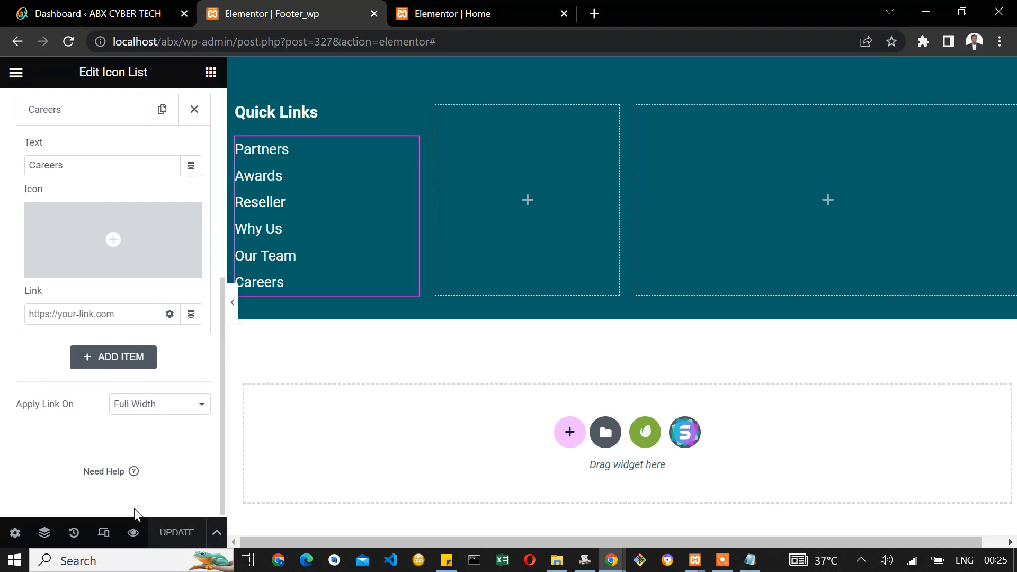
Preview the footer page to check the Quick Links list, and return to the Footer_wp editor.
left_click(133, 534)
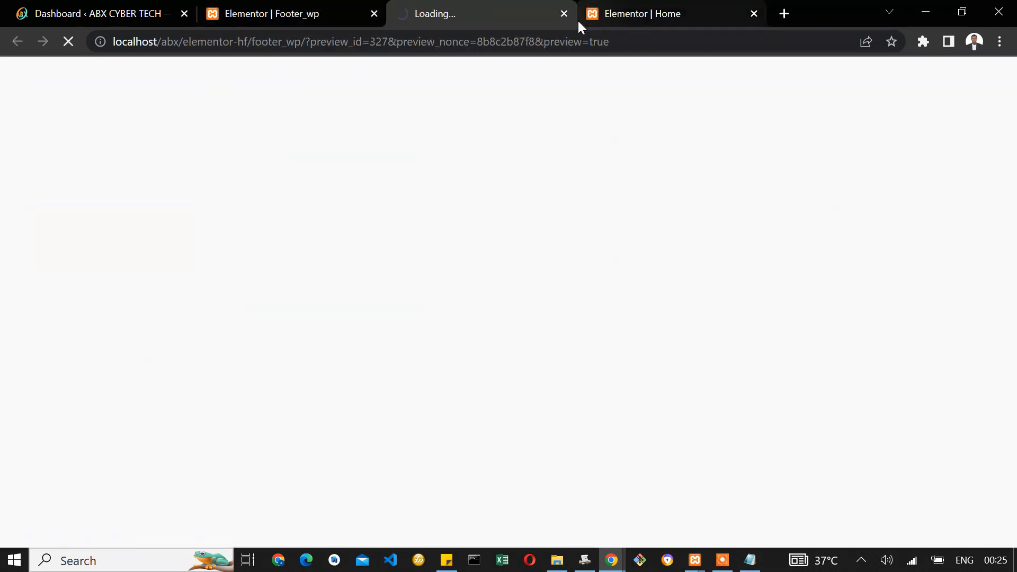
left_click(325, 17)
left_click(487, 6)
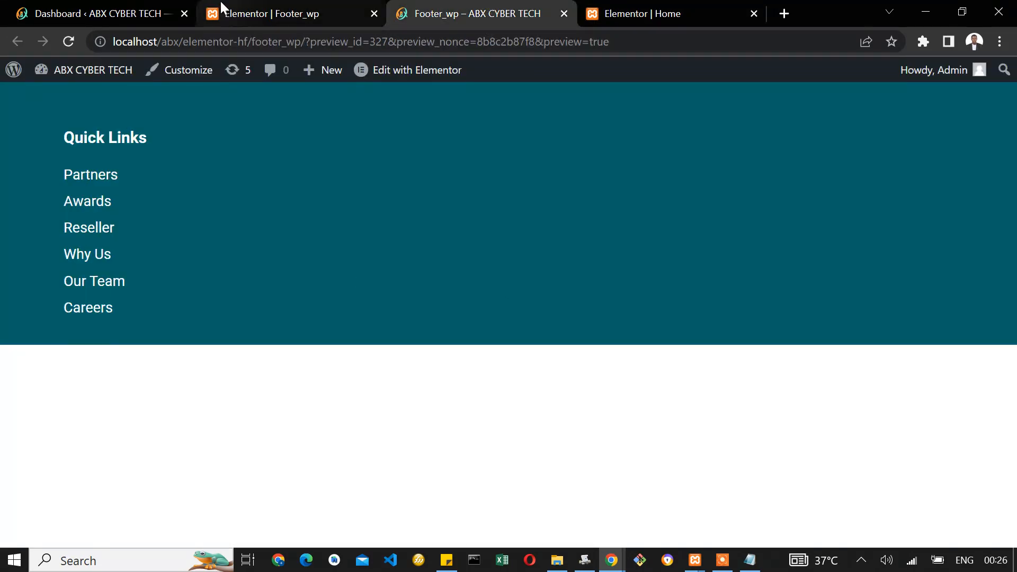
left_click(254, 13)
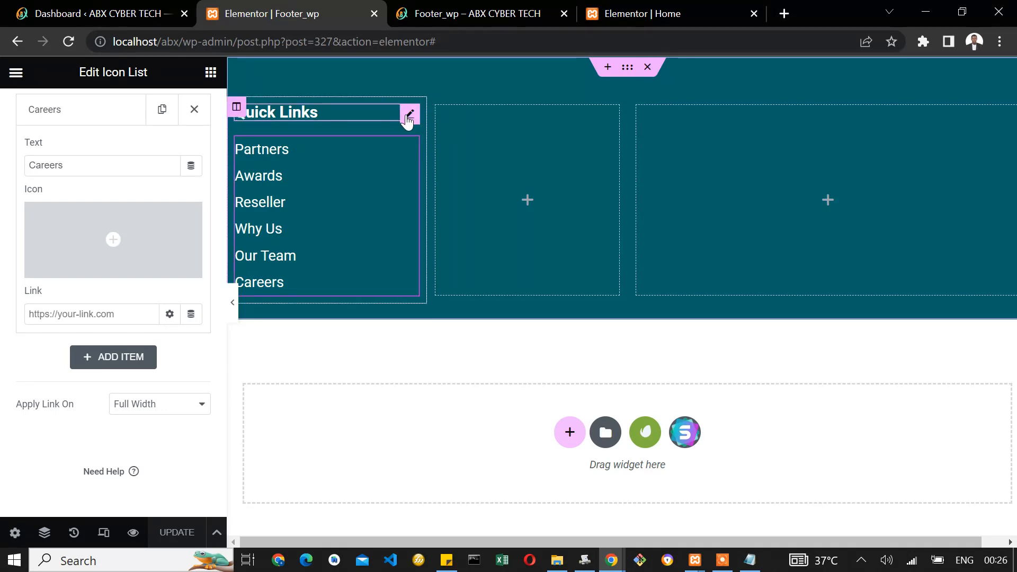
Duplicate the Quick Links heading and move the copy into the second column.
right_click(408, 117)
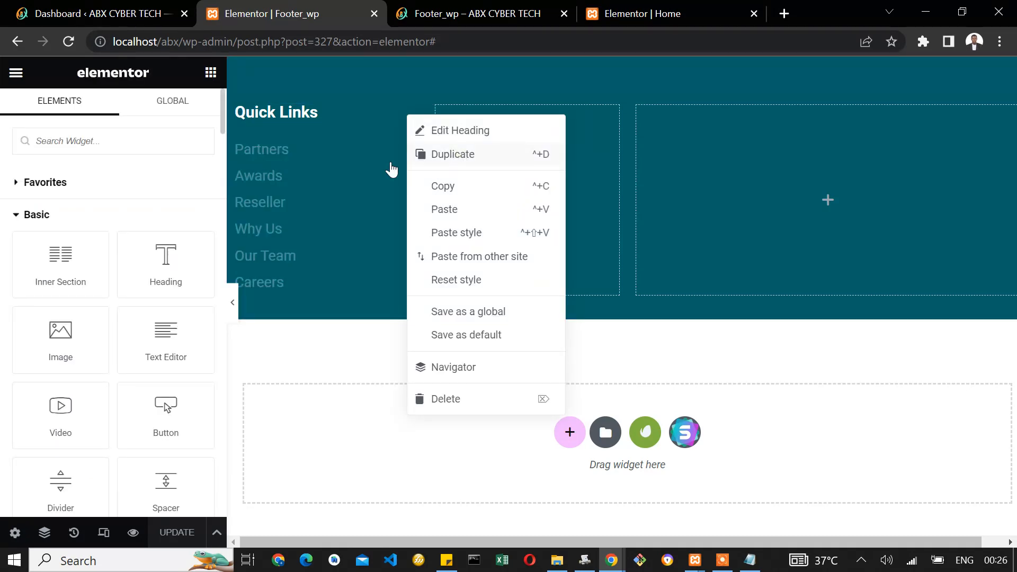
left_click(424, 154)
left_click_drag(418, 144, 309, 201)
Duplicate the Icon List and move the copy into the second column beneath its heading.
left_click(418, 159)
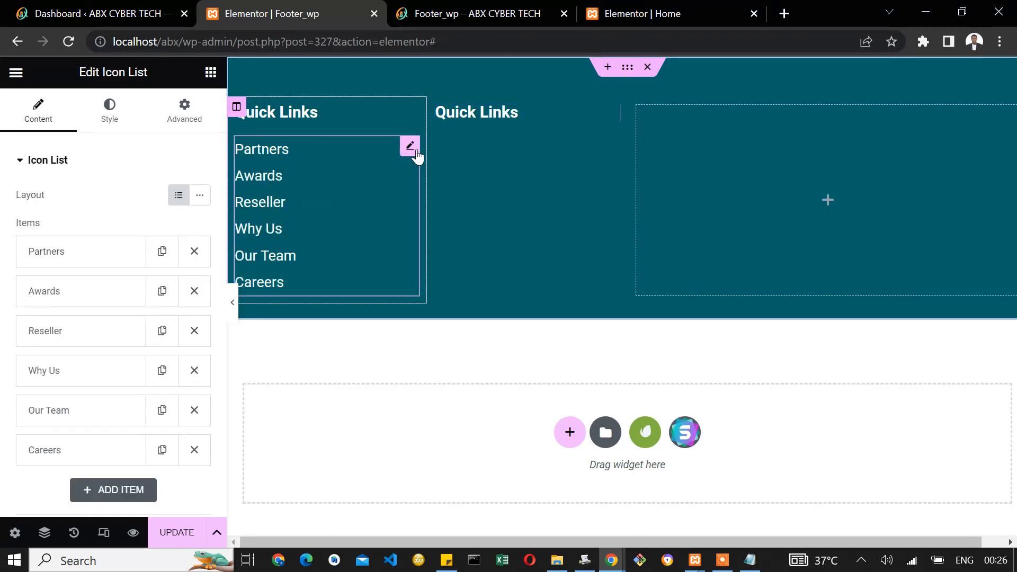
right_click(417, 155)
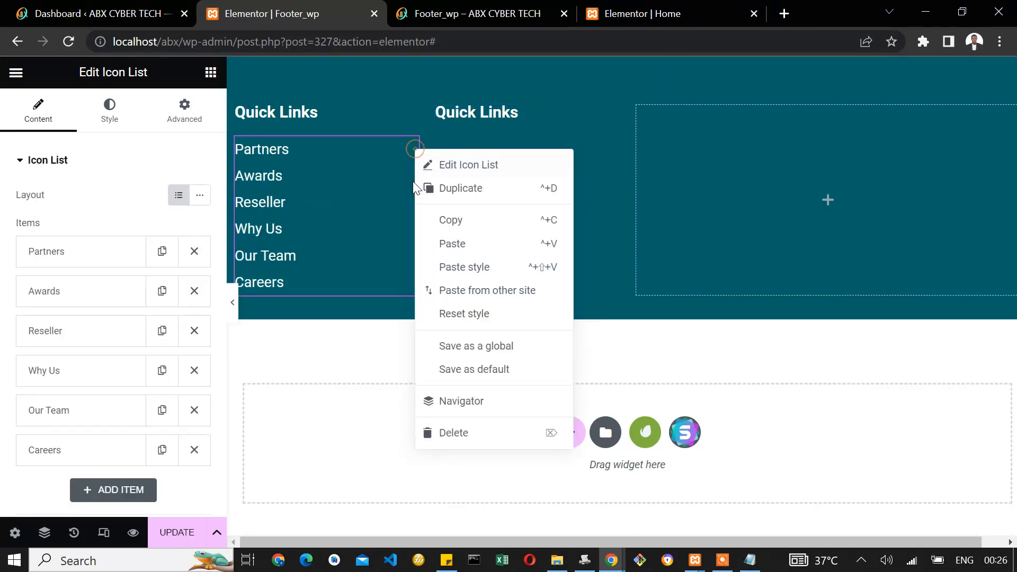
left_click(446, 203)
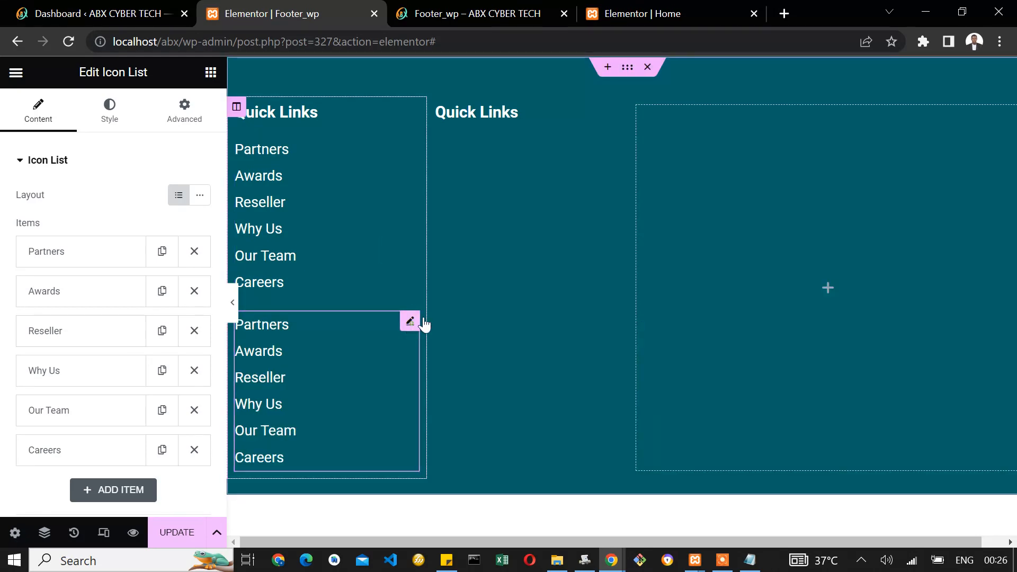
left_click_drag(425, 325, 510, 228)
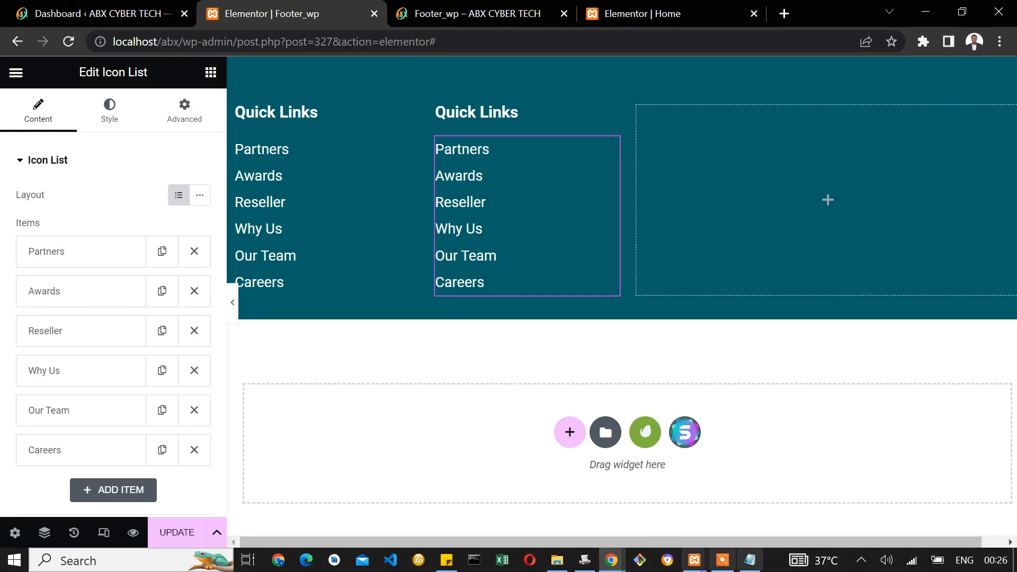
Switch to the WRITE UP file in Notepad and copy the "Information" heading.
left_click(750, 560)
left_click(101, 386)
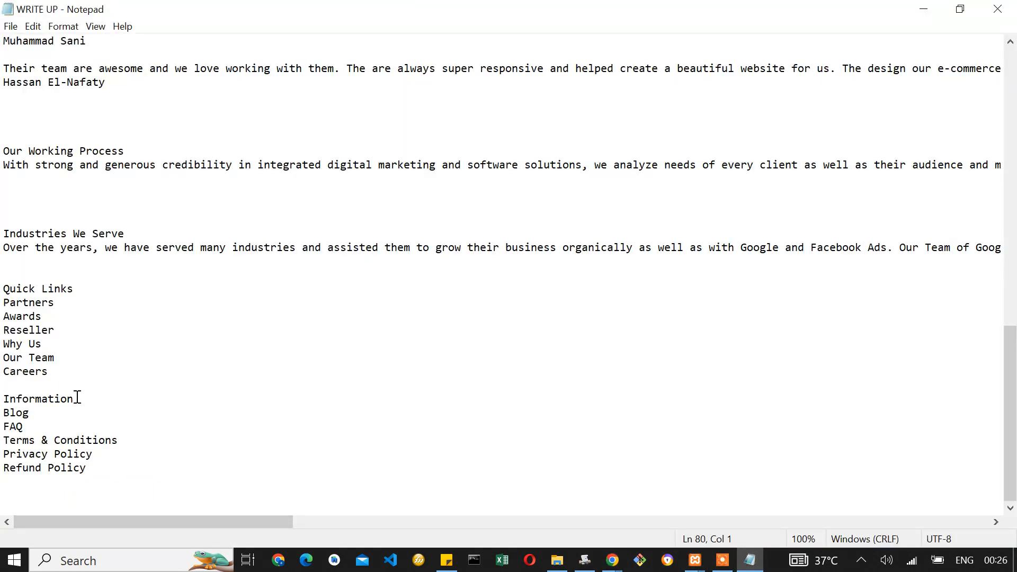
left_click_drag(77, 397, 4, 385)
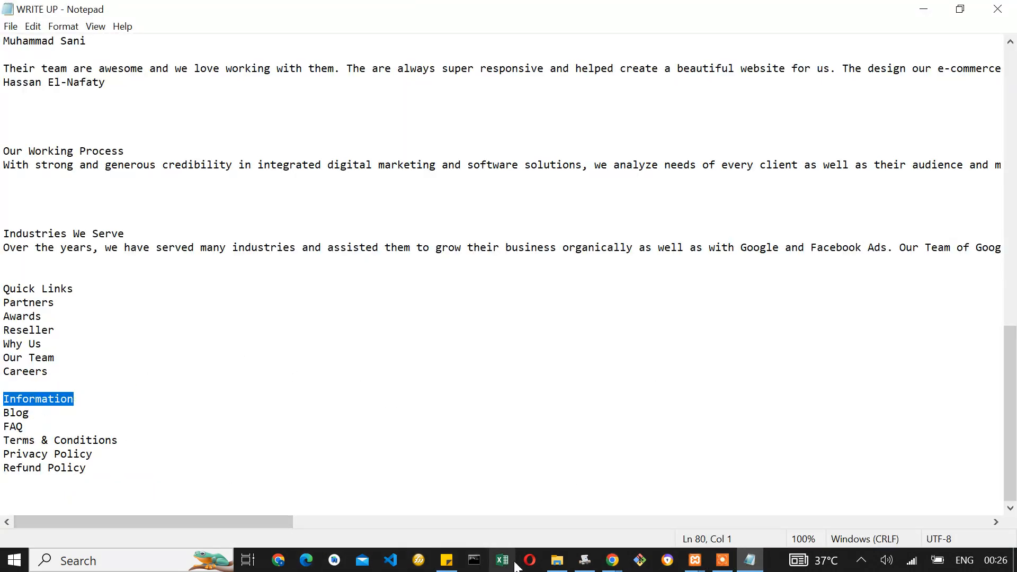
Return to the Footer_wp editor in Chrome and change the second column's heading text to "Information".
left_click(612, 561)
left_click(689, 503)
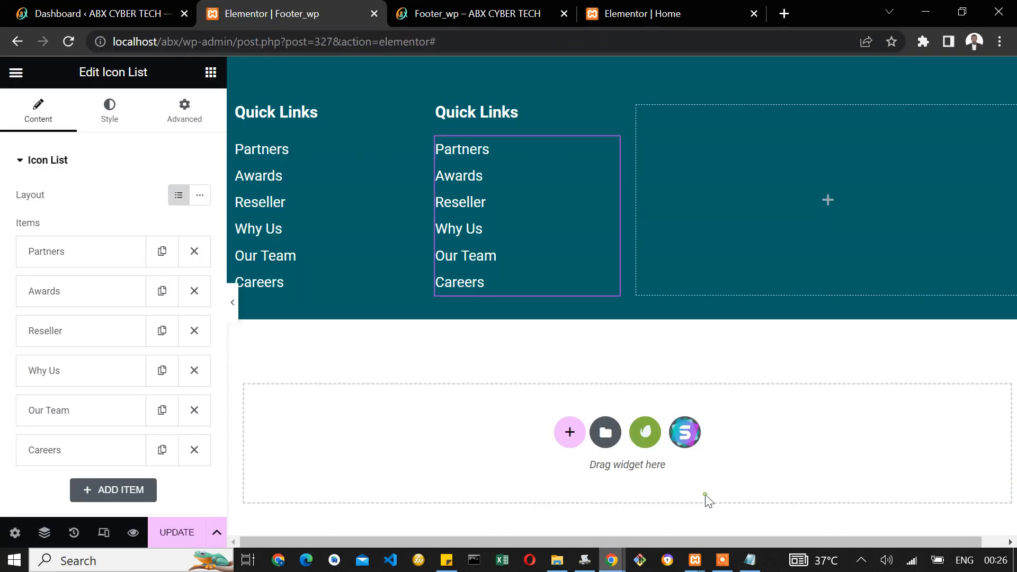
left_click(491, 106)
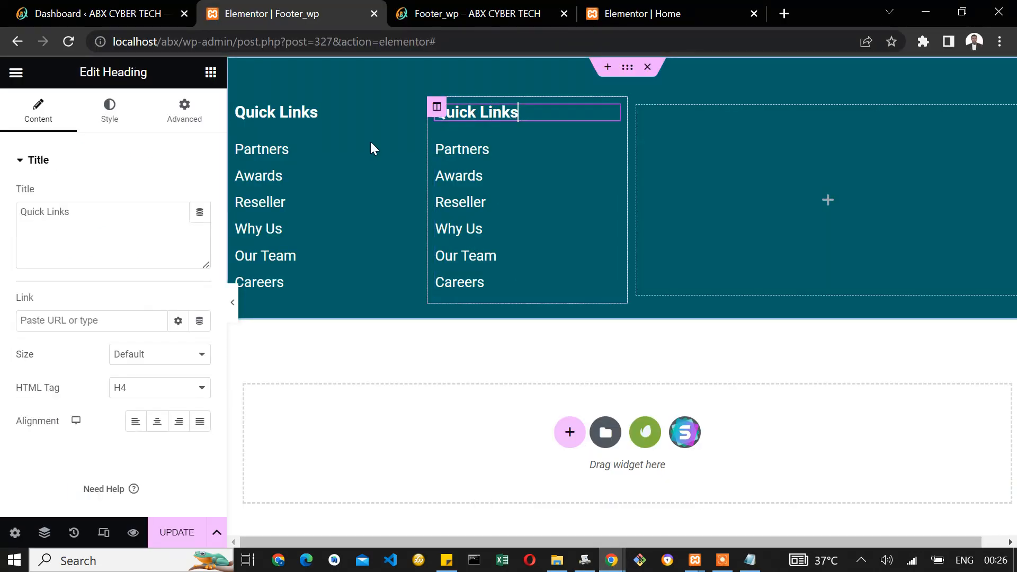
left_click(110, 210)
key("ctrl+a")
type("Information")
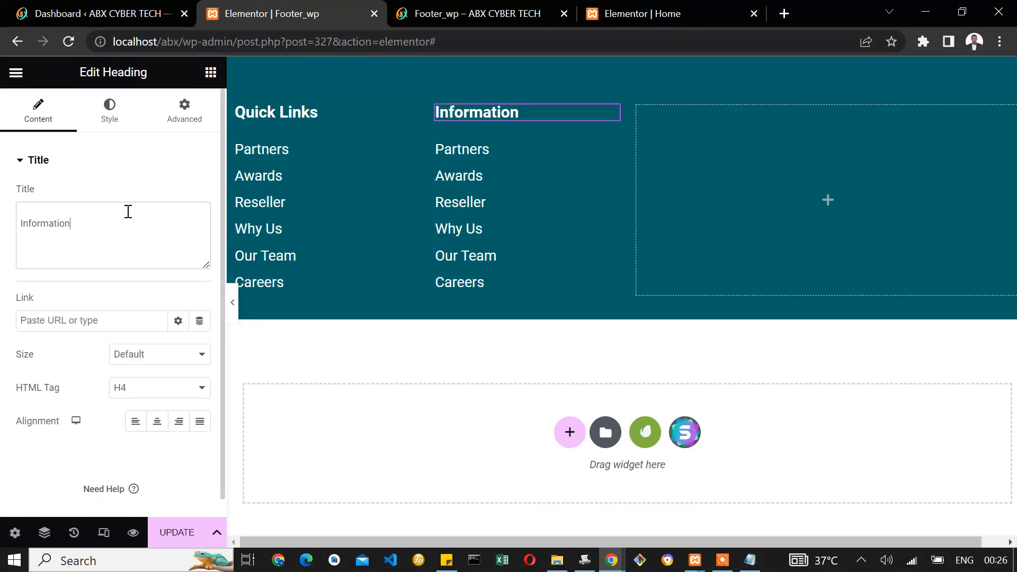
key("BackSpace")
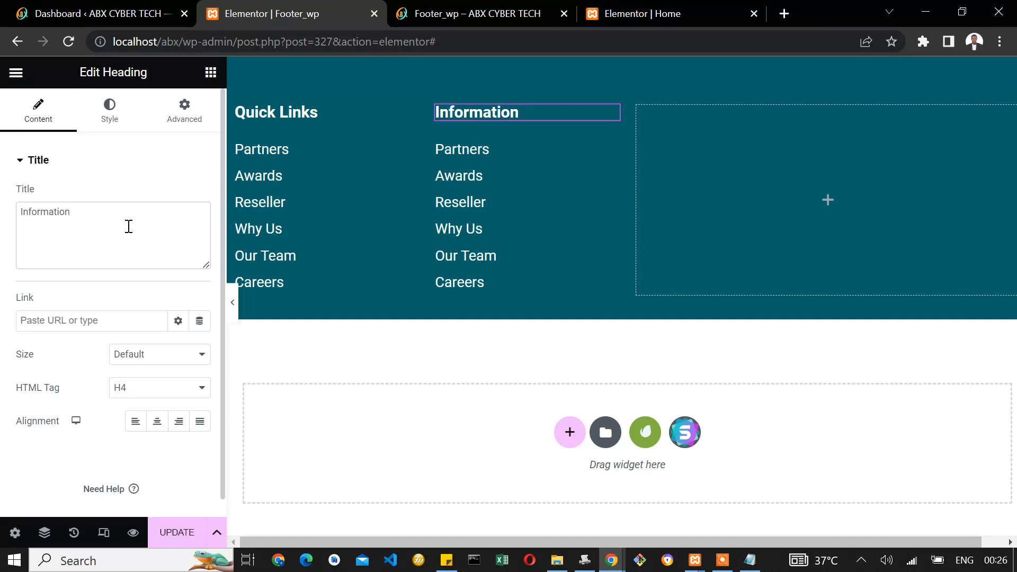
Copy "Blog" from the WRITE UP notes in Notepad and replace the second column's Partners item with it in the Footer_wp editor.
left_click(749, 560)
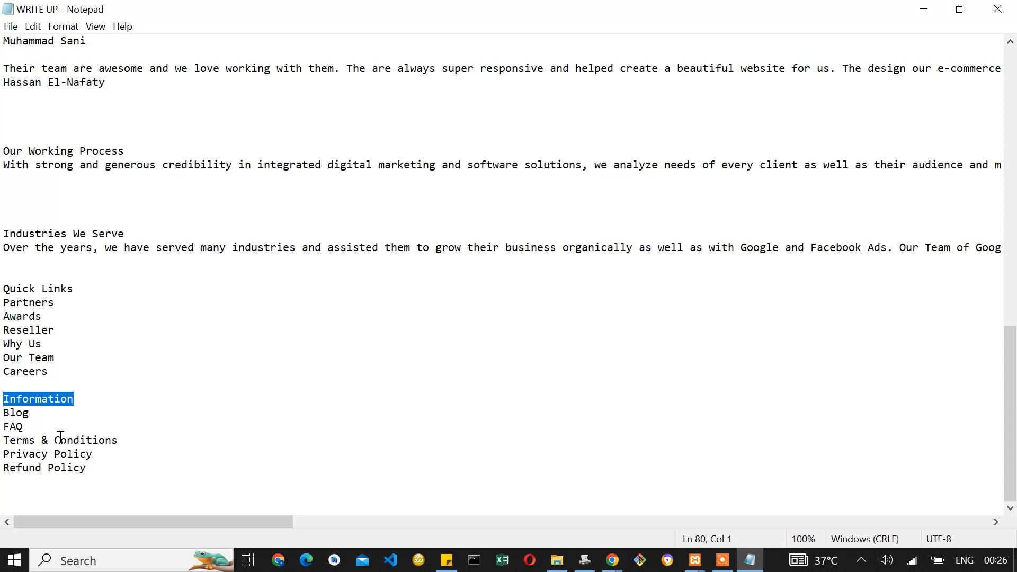
left_click(34, 414)
key("shift+Home")
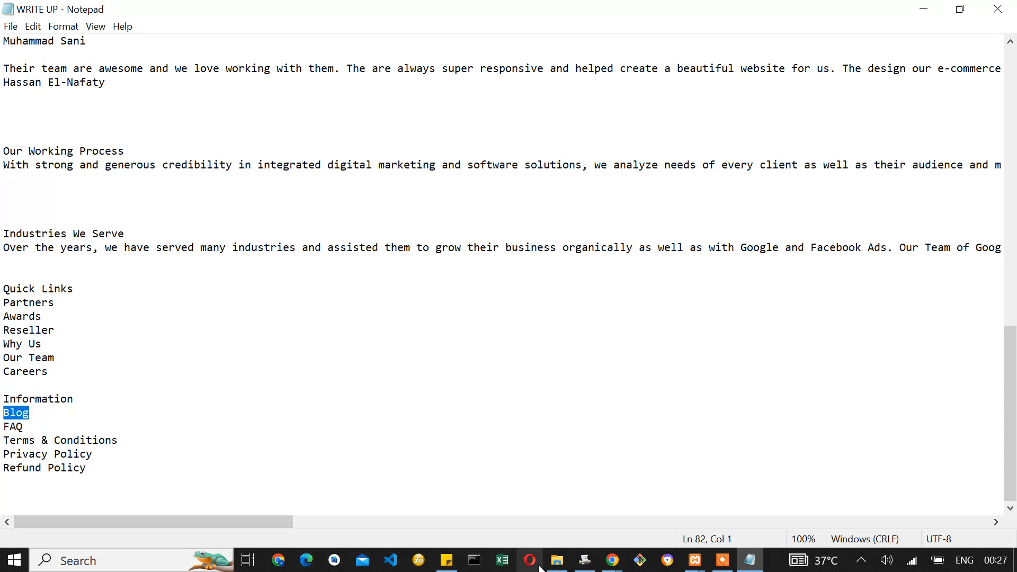
left_click(612, 560)
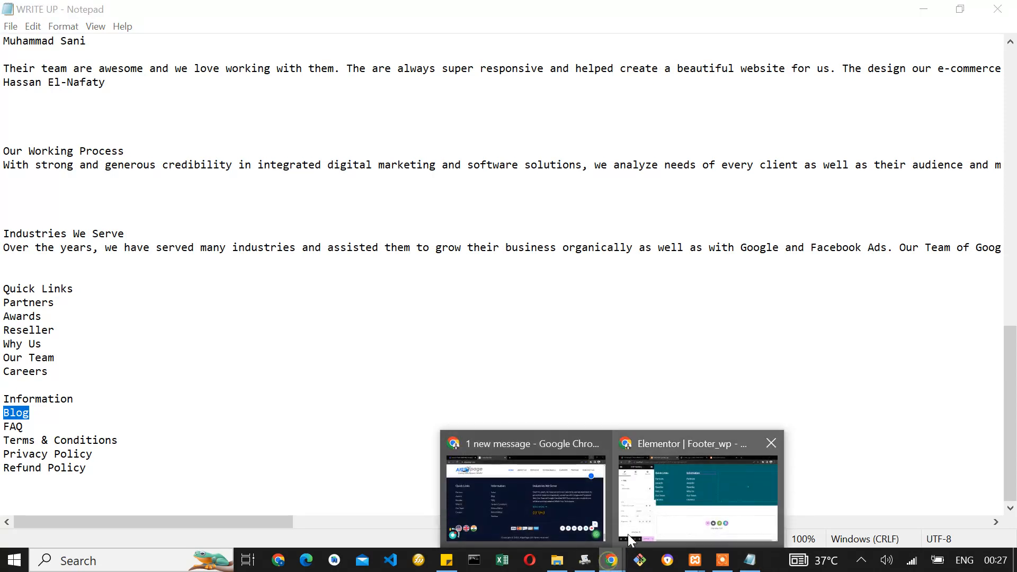
left_click(699, 472)
left_click(488, 151)
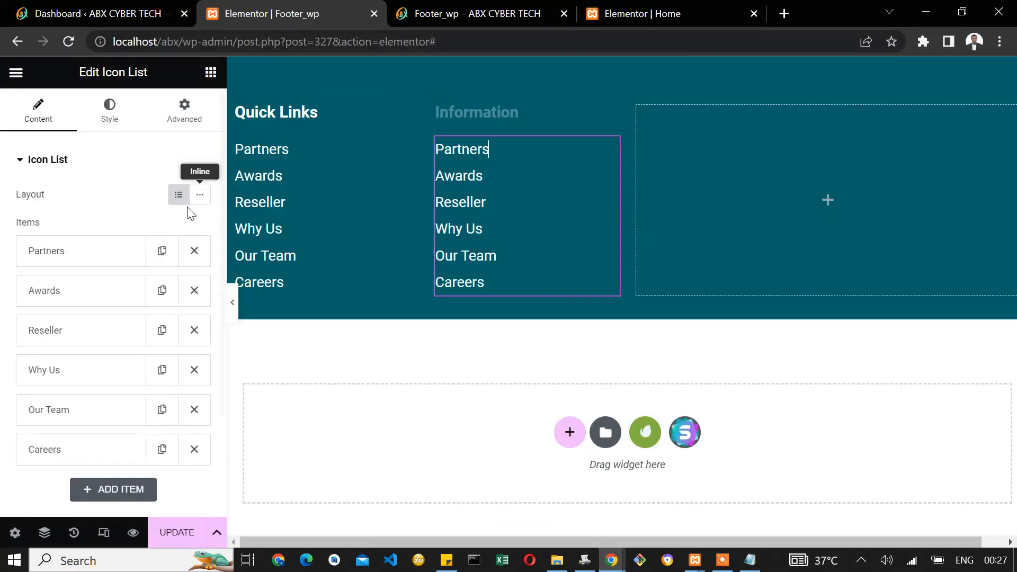
left_click(83, 262)
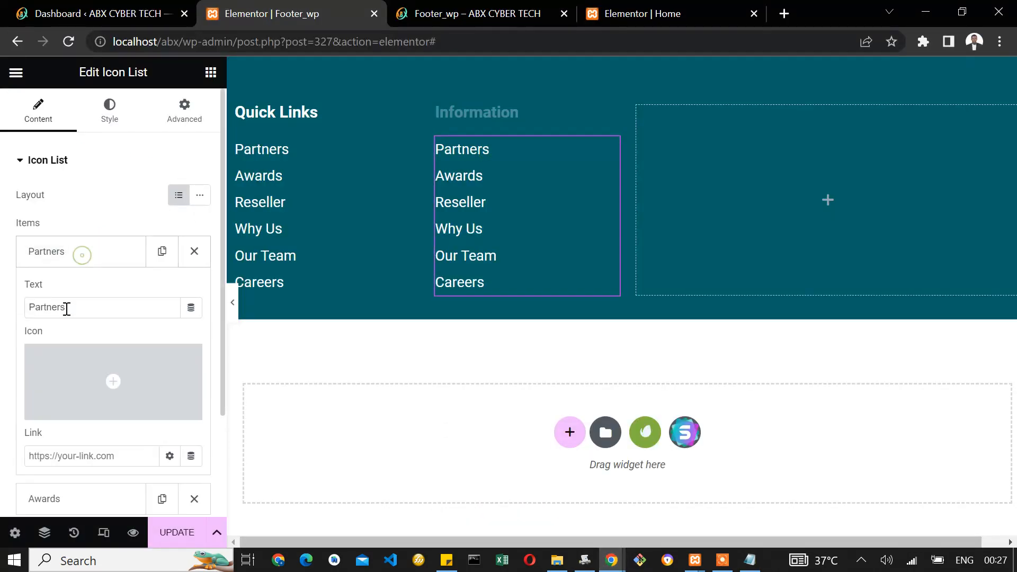
left_click(75, 307)
double_click(80, 308)
key("ctrl+v")
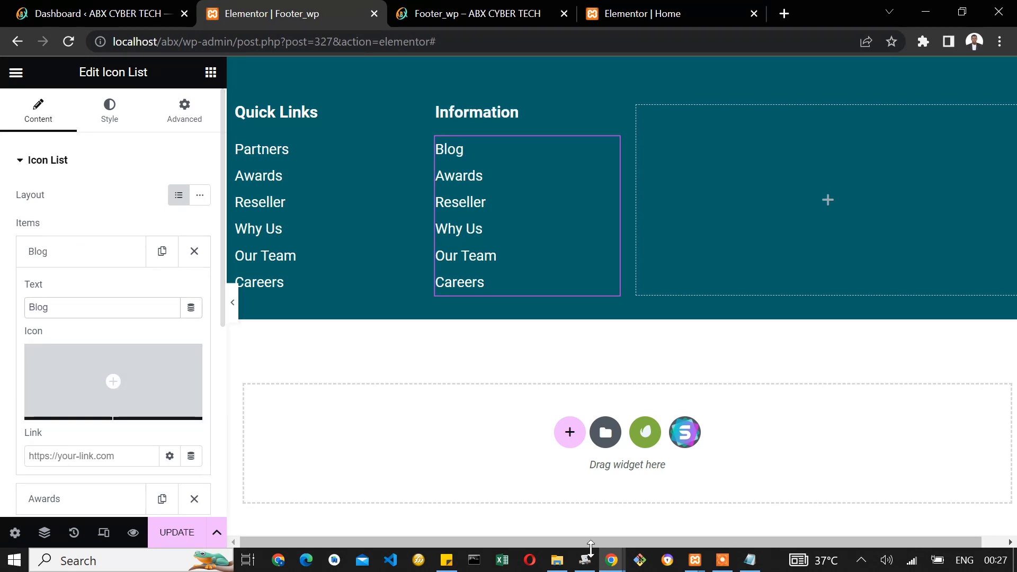
Copy "FAQ" from the WRITE UP notes in Notepad and replace the Information list's Awards item with it in the Footer_wp editor.
left_click(751, 560)
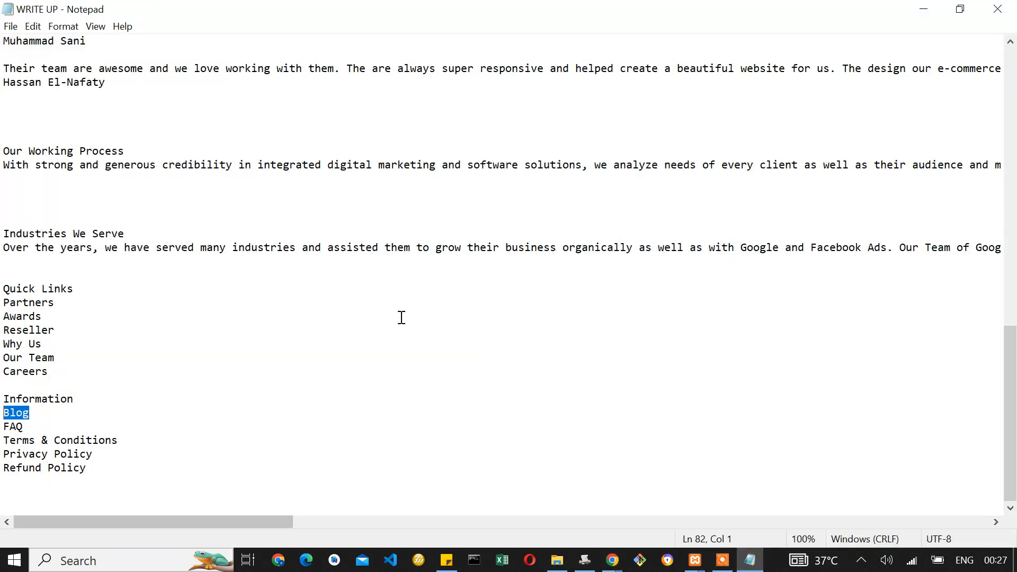
double_click(12, 427)
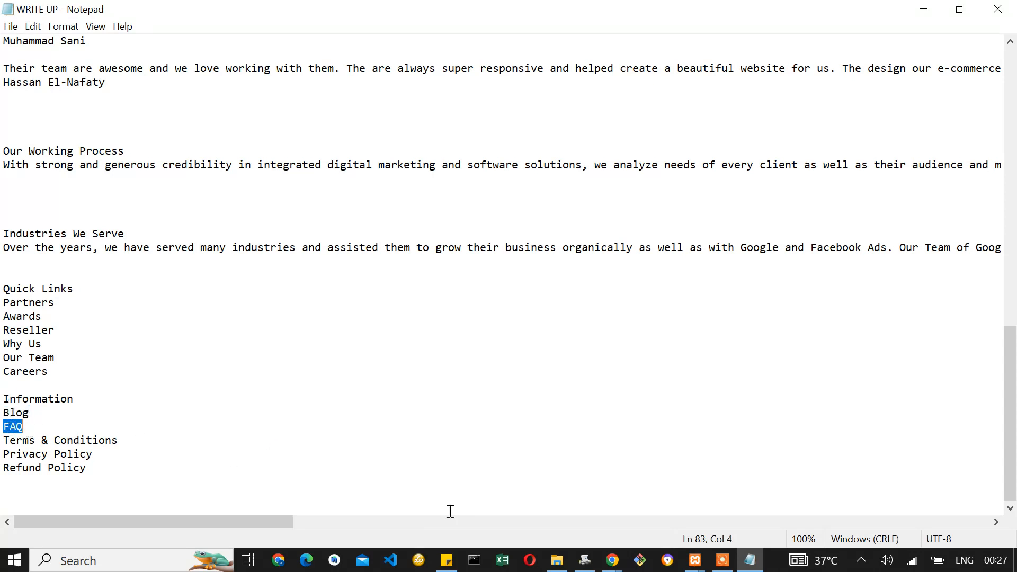
mouse_move(611, 560)
left_click(669, 503)
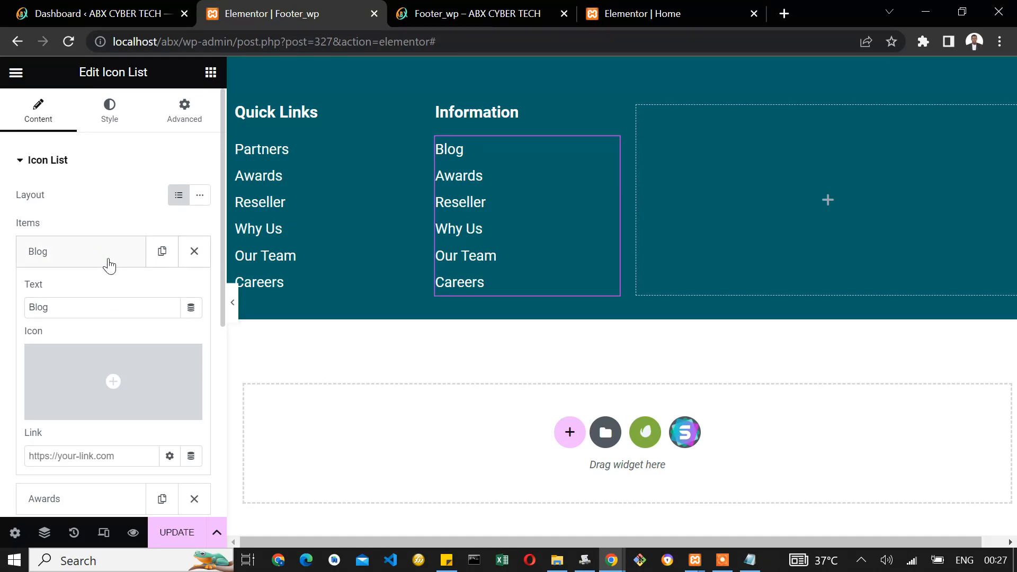
left_click(90, 258)
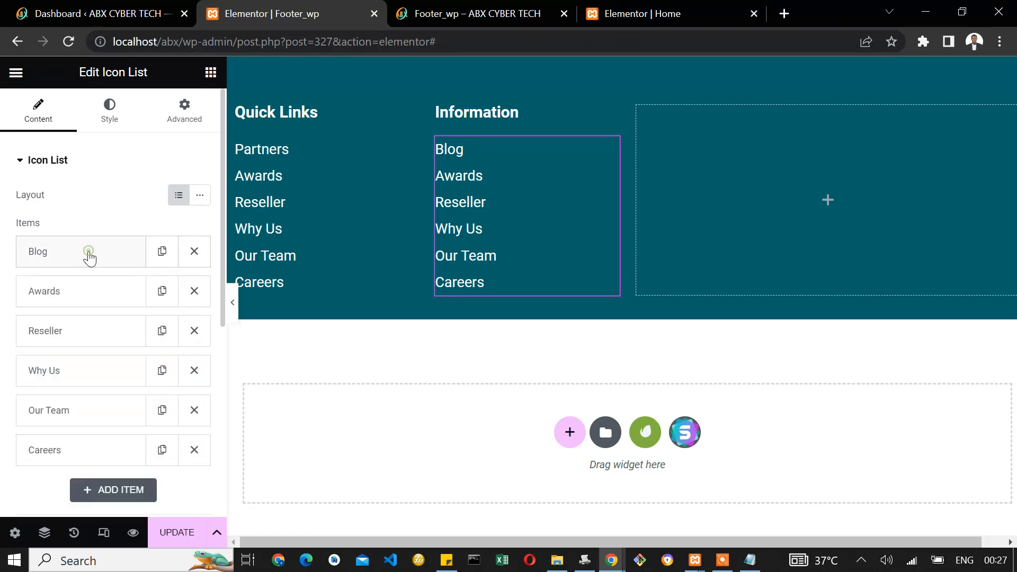
left_click(75, 293)
left_click_drag(73, 347, 2, 352)
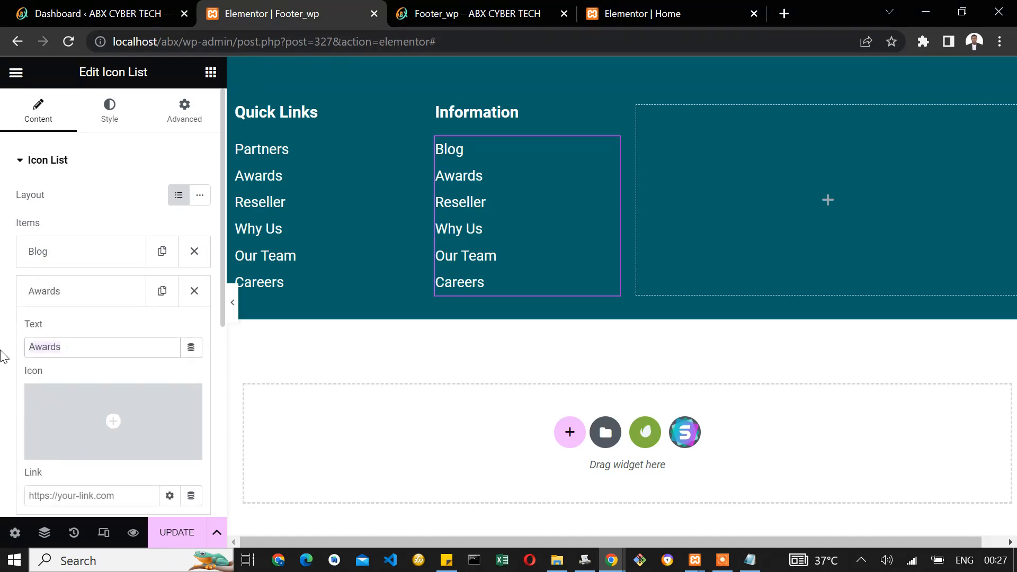
type("FAQ")
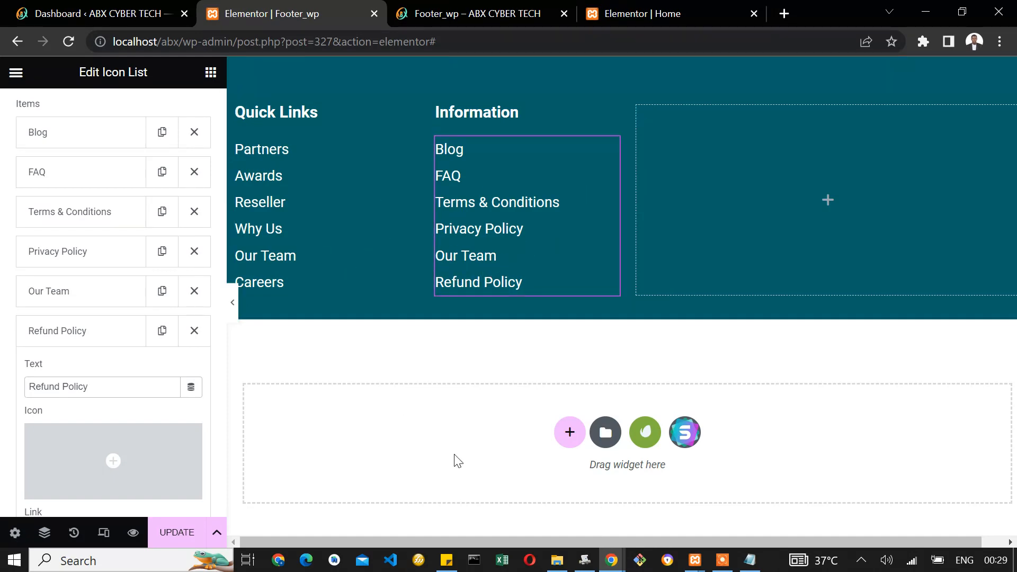
Copy the "Industries We Serve" heading from the WRITE UP notes in Notepad and return to the Footer_wp editor.
left_click(752, 563)
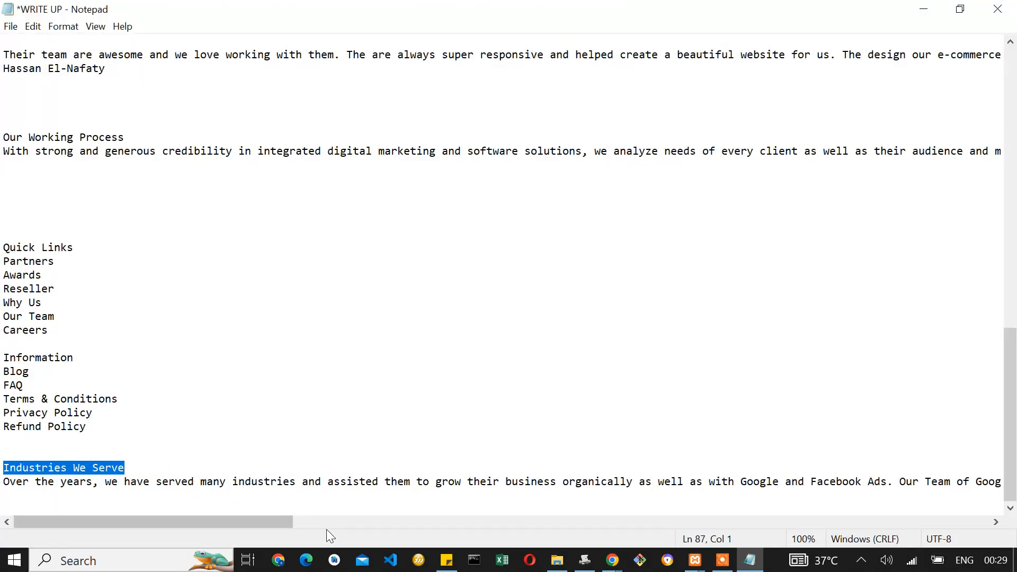
mouse_move(612, 566)
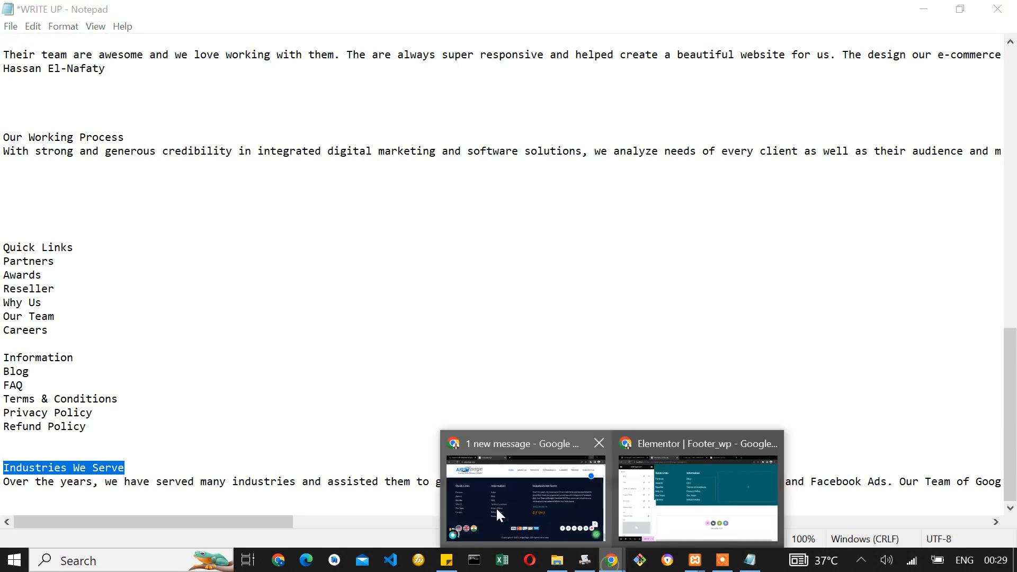
left_click(704, 488)
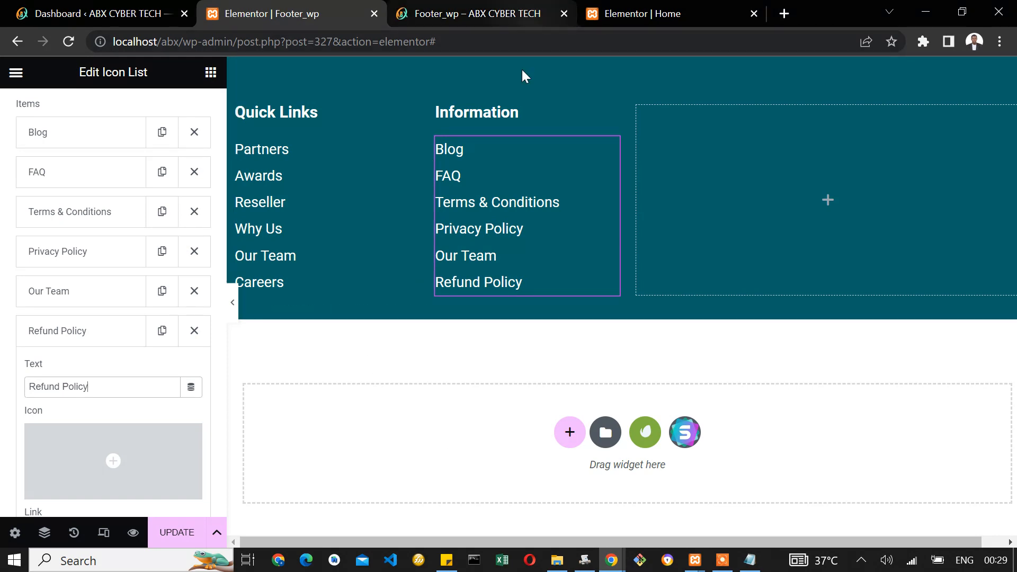
Duplicate the Information heading and move the copy into the empty third column.
right_click(612, 118)
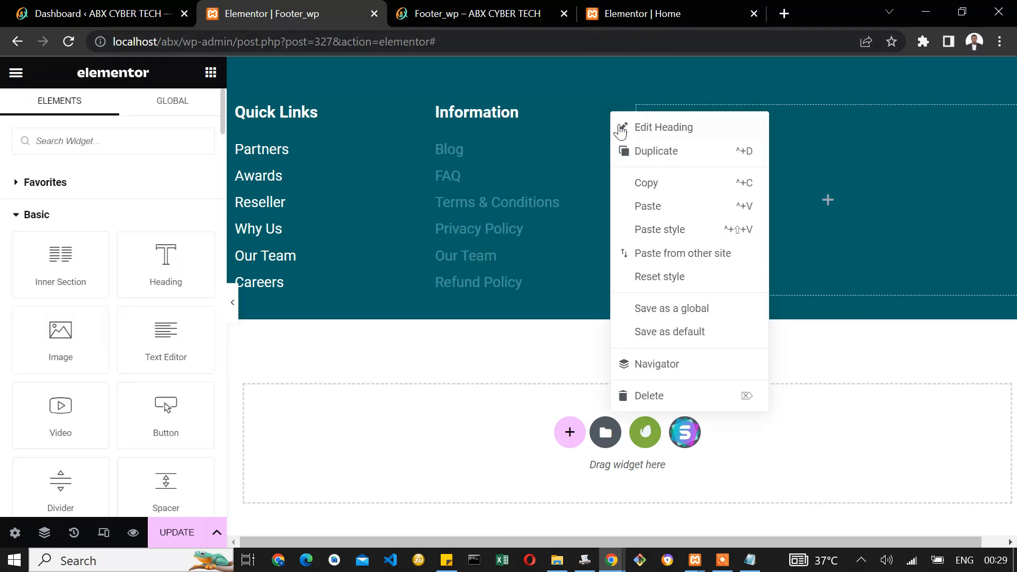
left_click(628, 154)
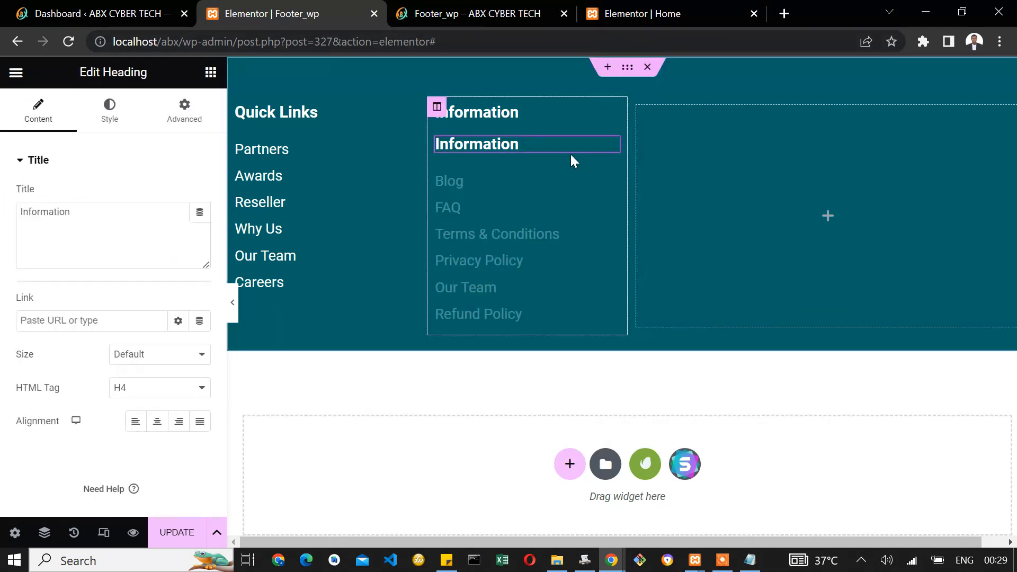
left_click_drag(618, 152, 802, 108)
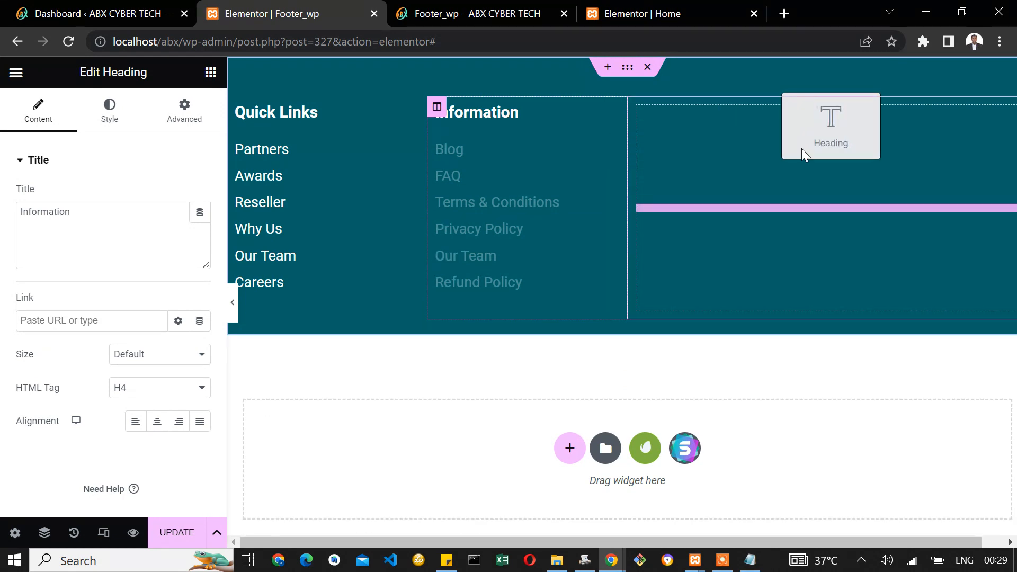
left_click_drag(802, 148, 800, 151)
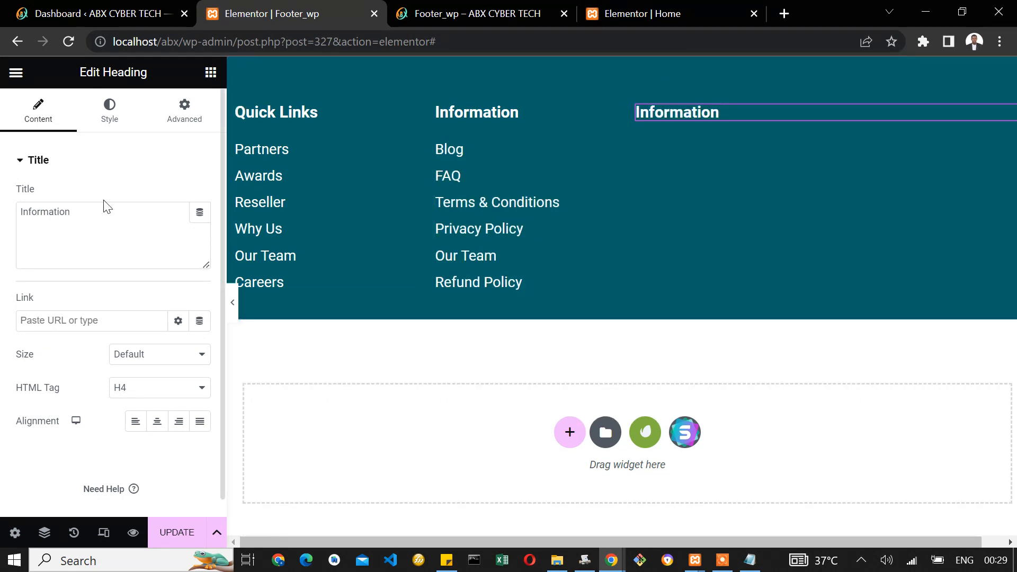
left_click(194, 123)
left_click(211, 72)
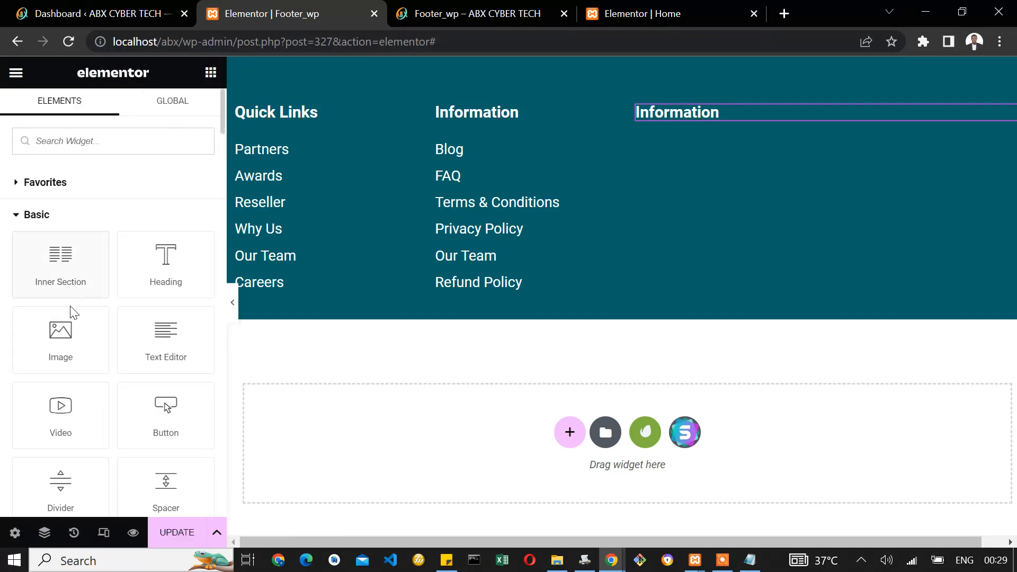
left_click_drag(166, 284, 735, 117)
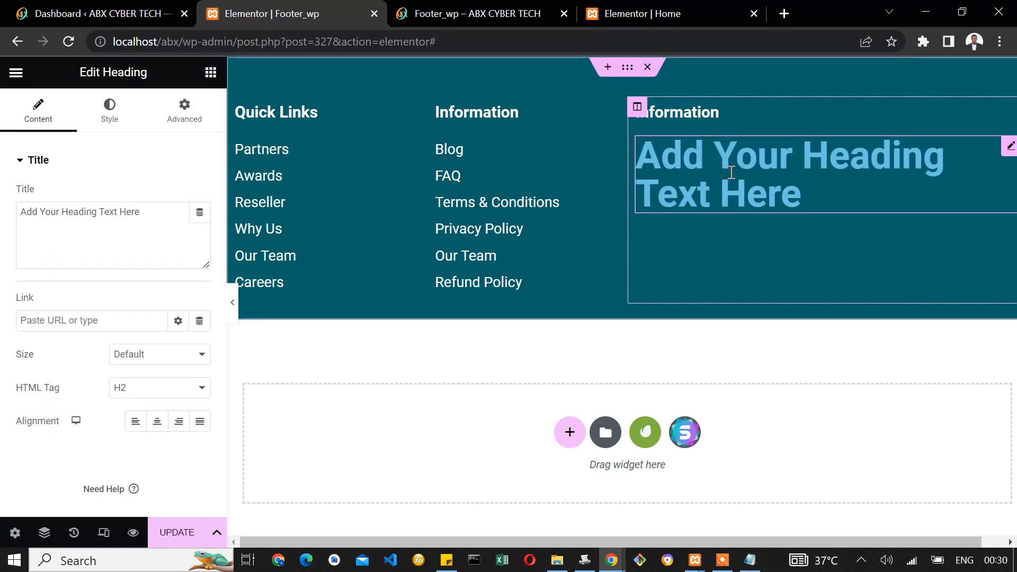
right_click(1012, 150)
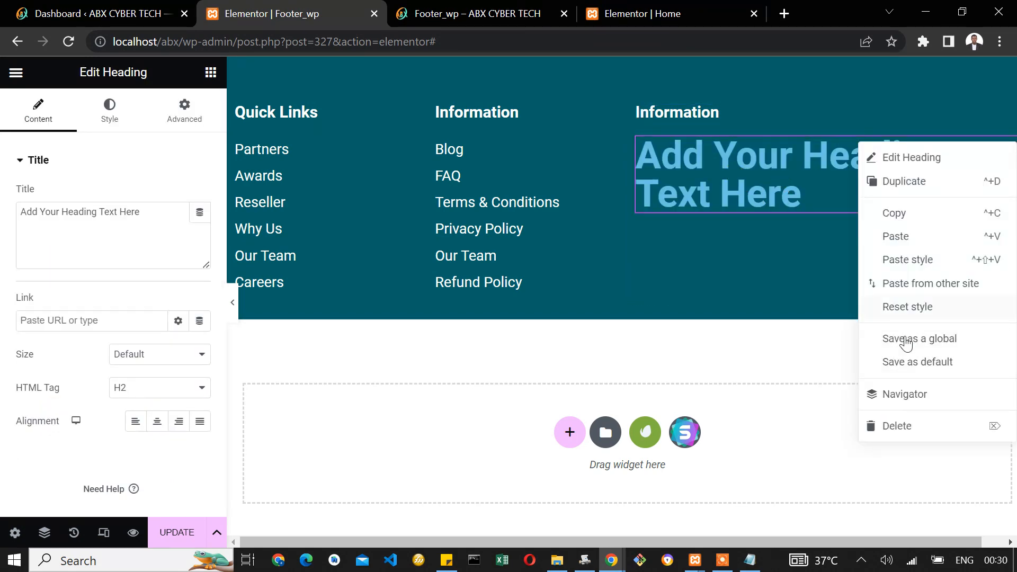
left_click(895, 430)
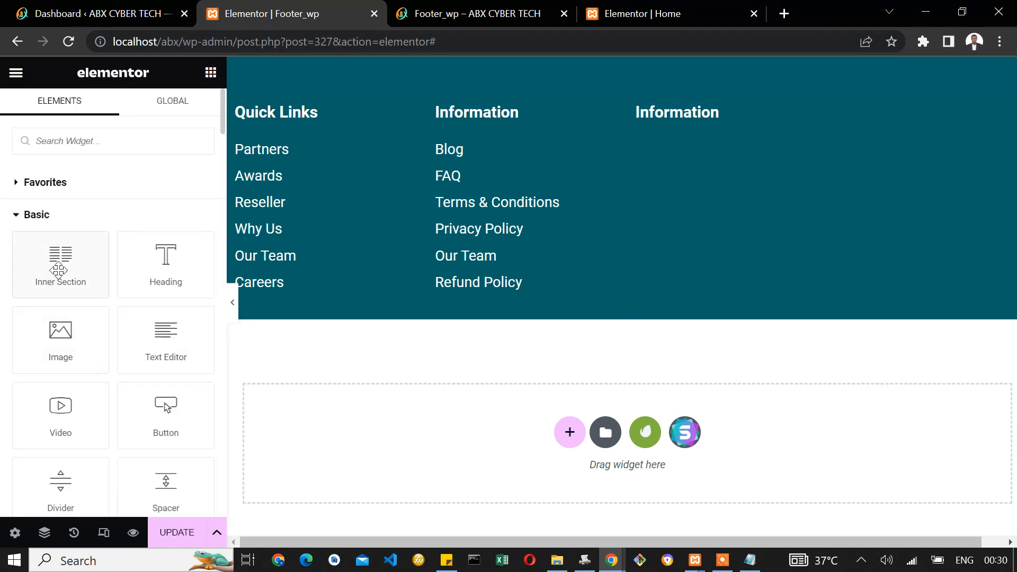
Add a Text Editor widget beneath the third column's heading and set its text color to white (#FFFFFF).
left_click_drag(145, 334, 726, 114)
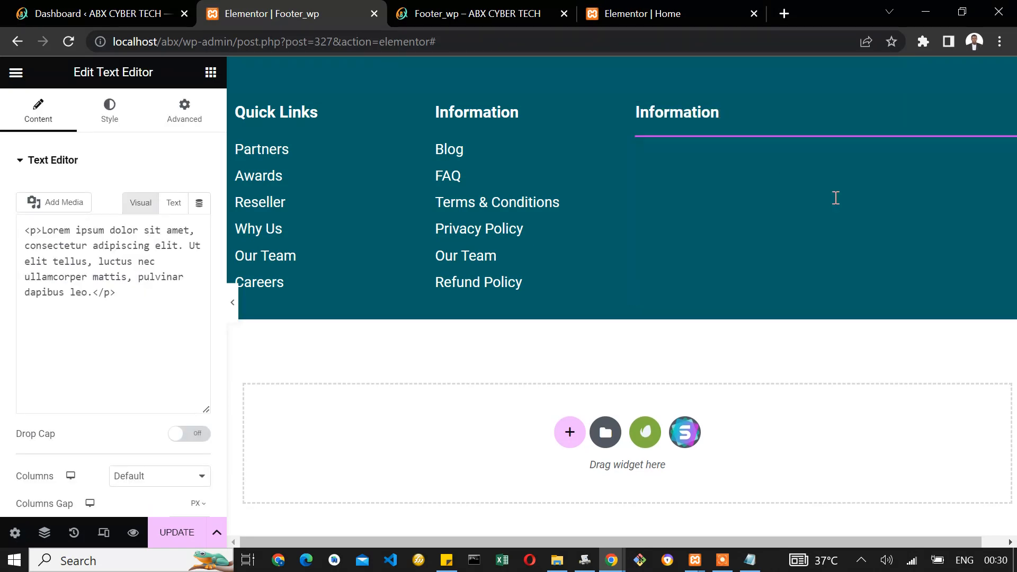
left_click(112, 123)
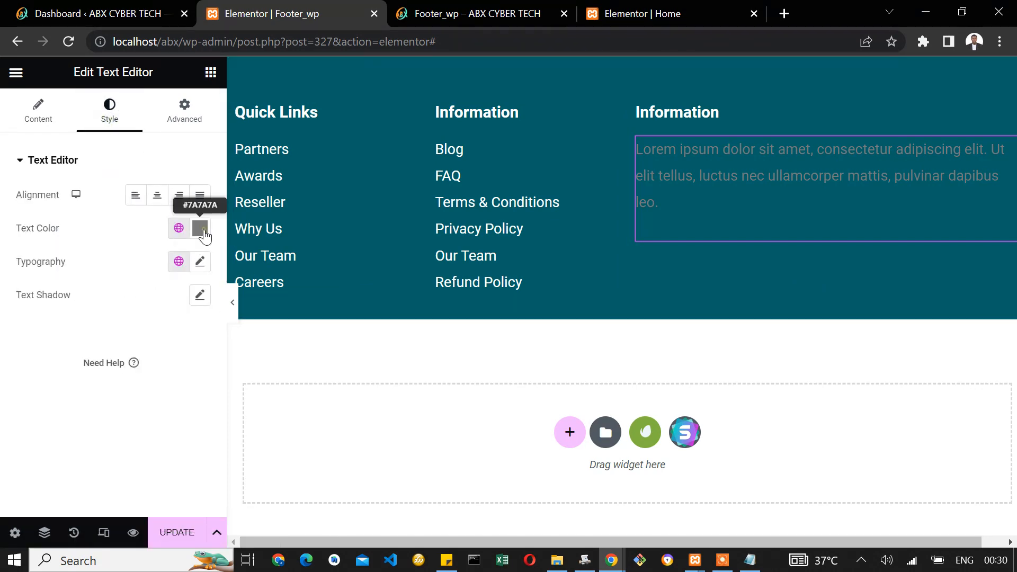
left_click(200, 228)
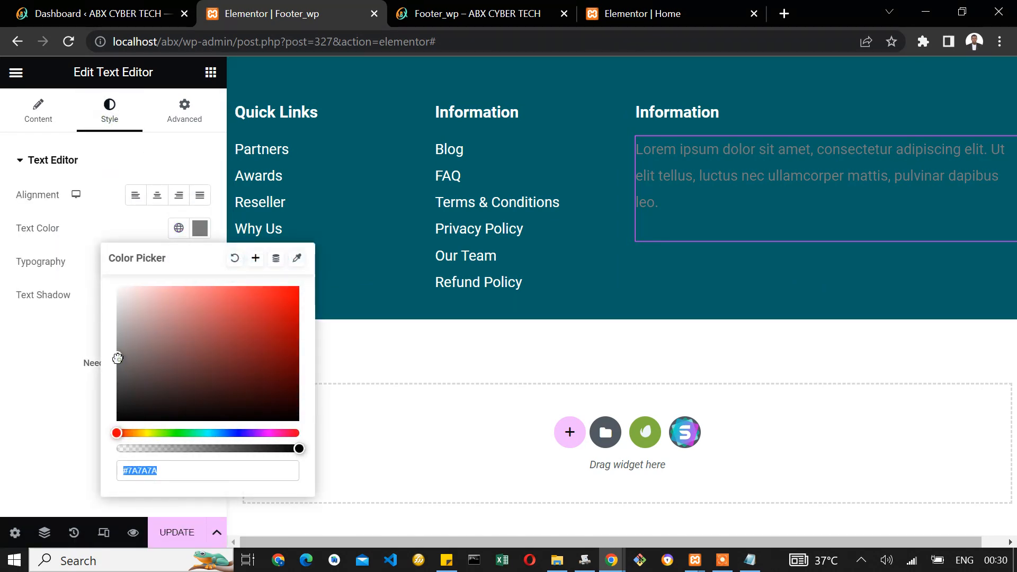
left_click_drag(118, 357, 94, 268)
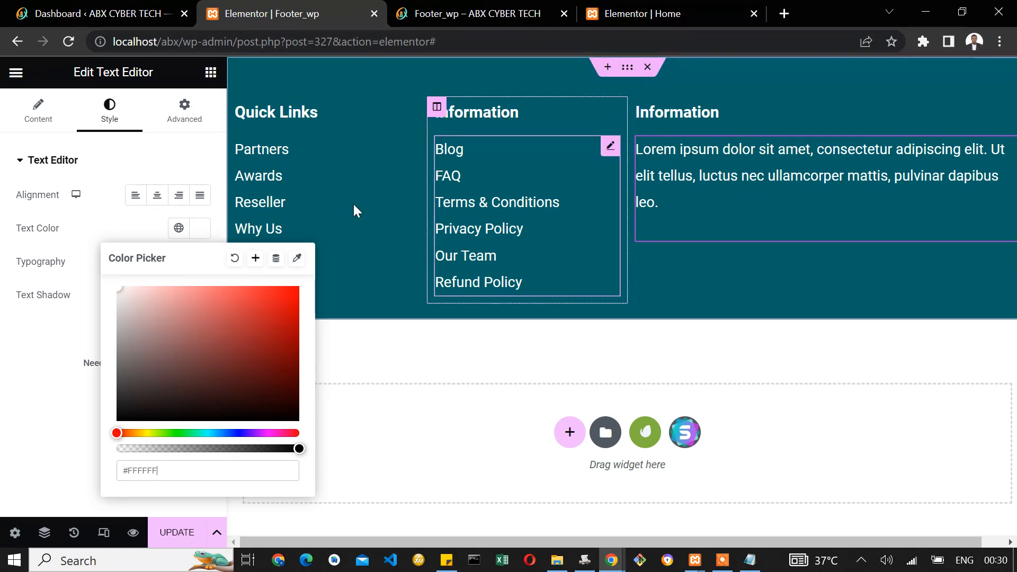
Switch to the WRITE UP notes in Notepad and copy the "Over the years" paragraph under Industries We Serve.
left_click(749, 560)
left_click(206, 320)
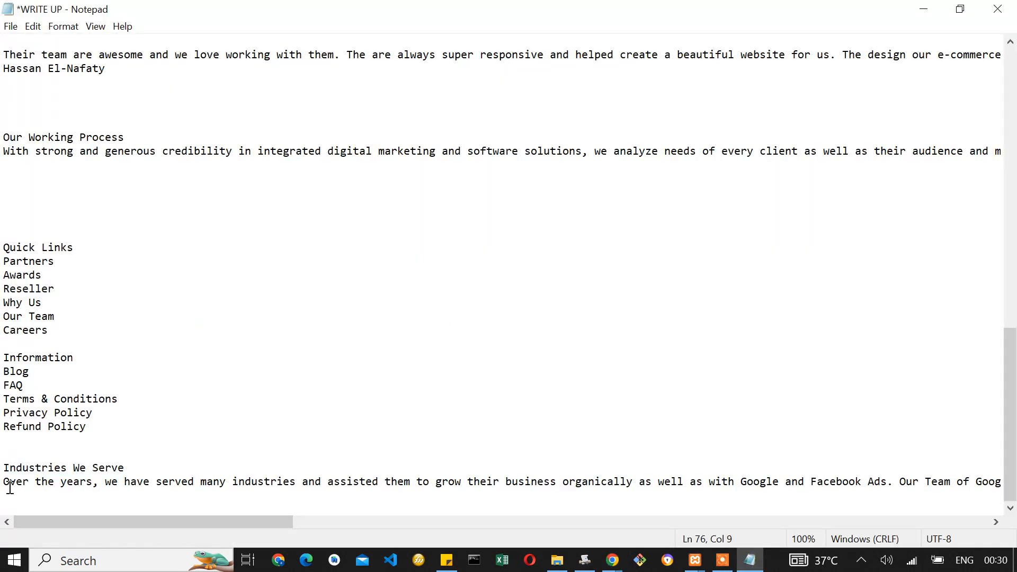
left_click_drag(5, 482, 507, 500)
key("ctrl+c")
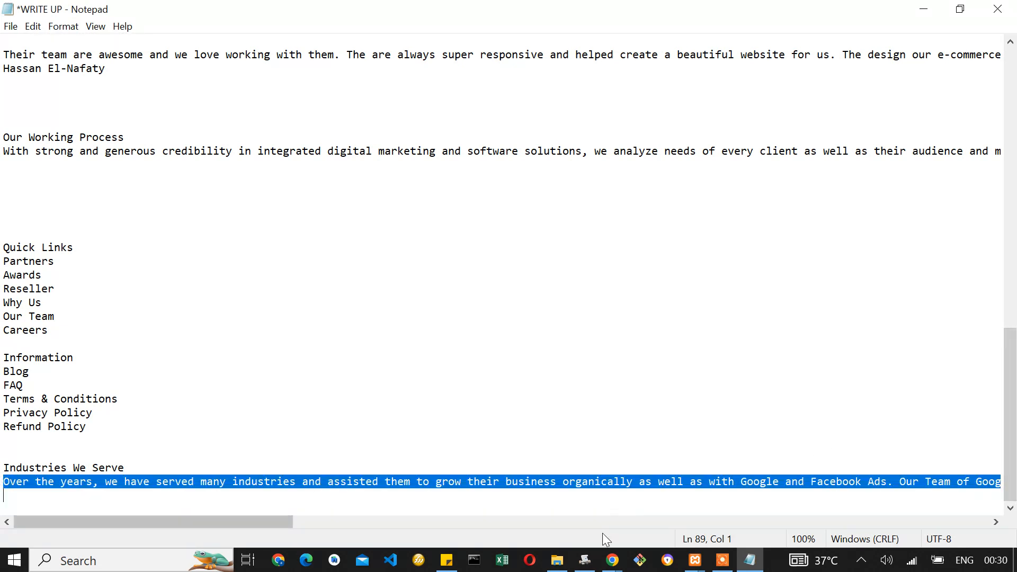
Return to the Footer_wp editor and replace the third column's placeholder text with the copied "Over the years" paragraph.
left_click(613, 563)
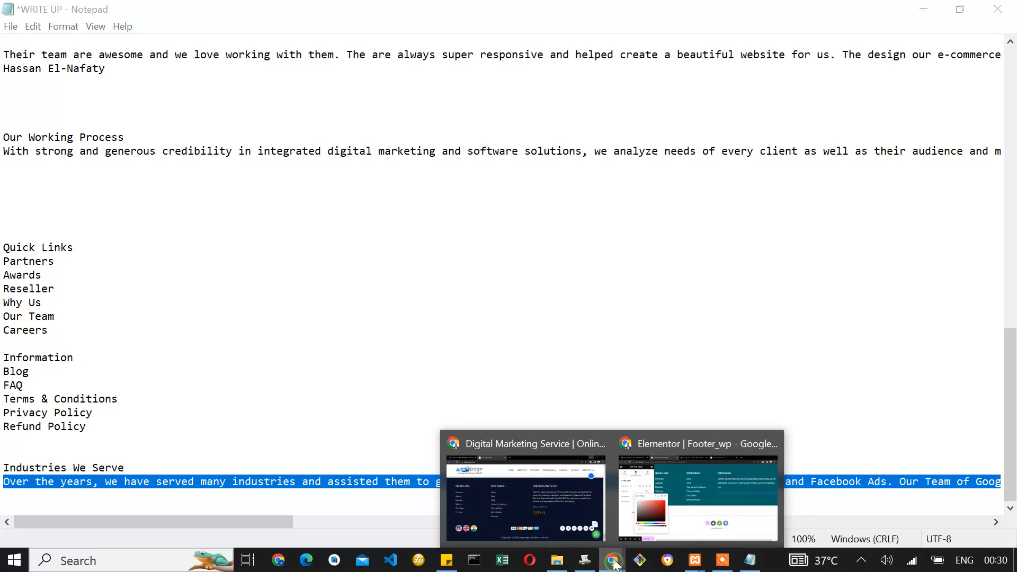
left_click(697, 525)
left_click(669, 205)
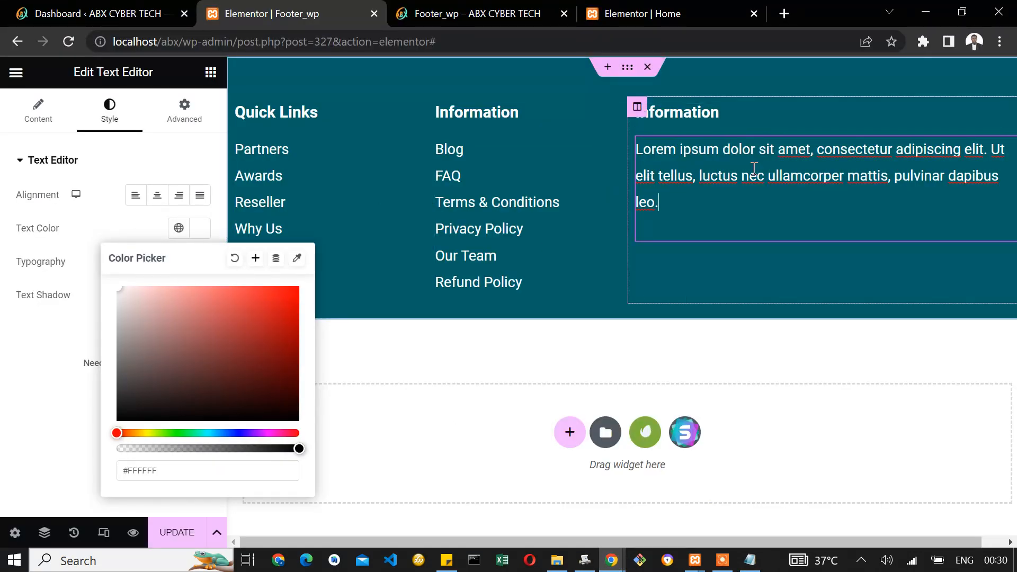
left_click(18, 412)
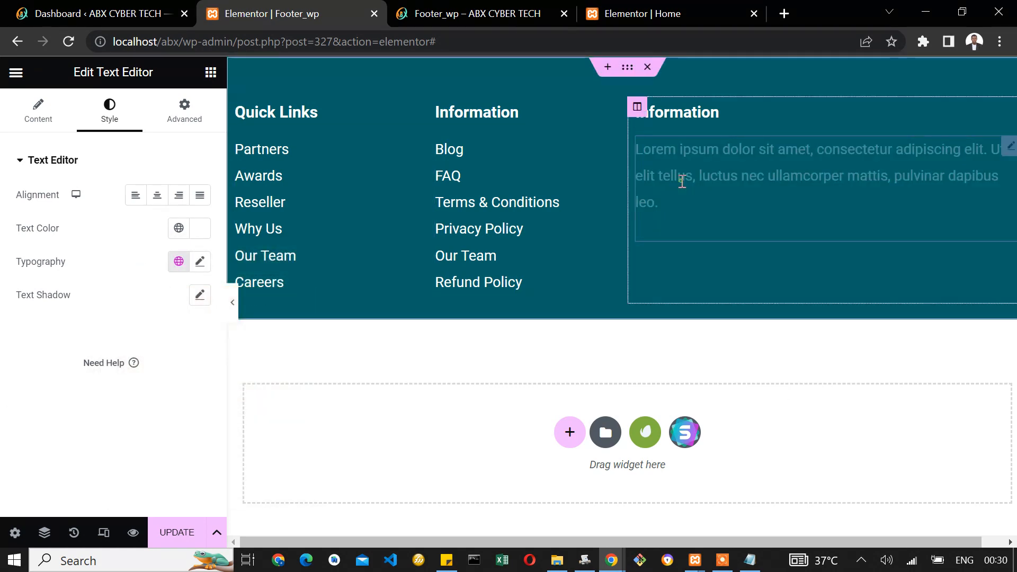
left_click(41, 116)
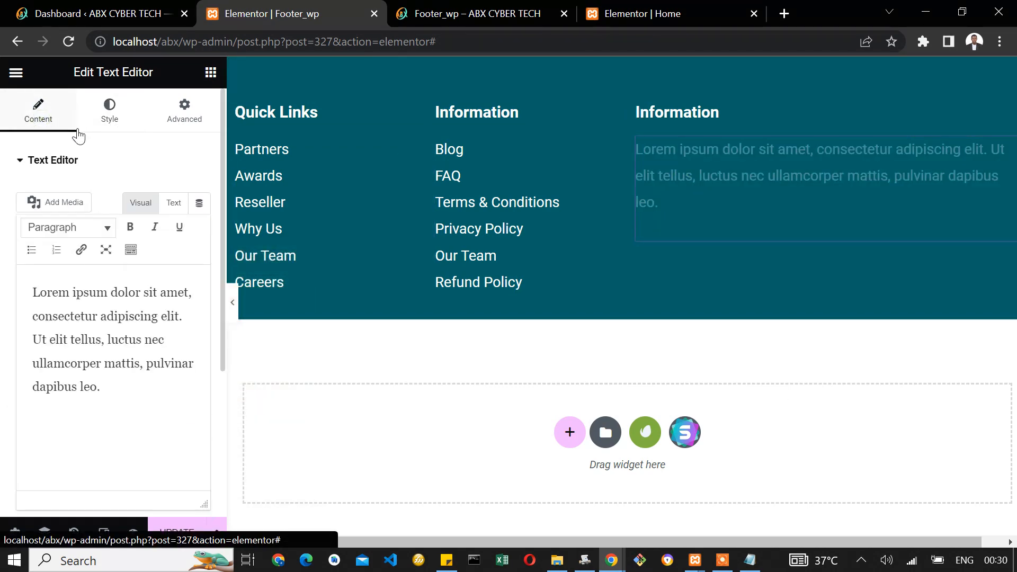
key("ctrl+a")
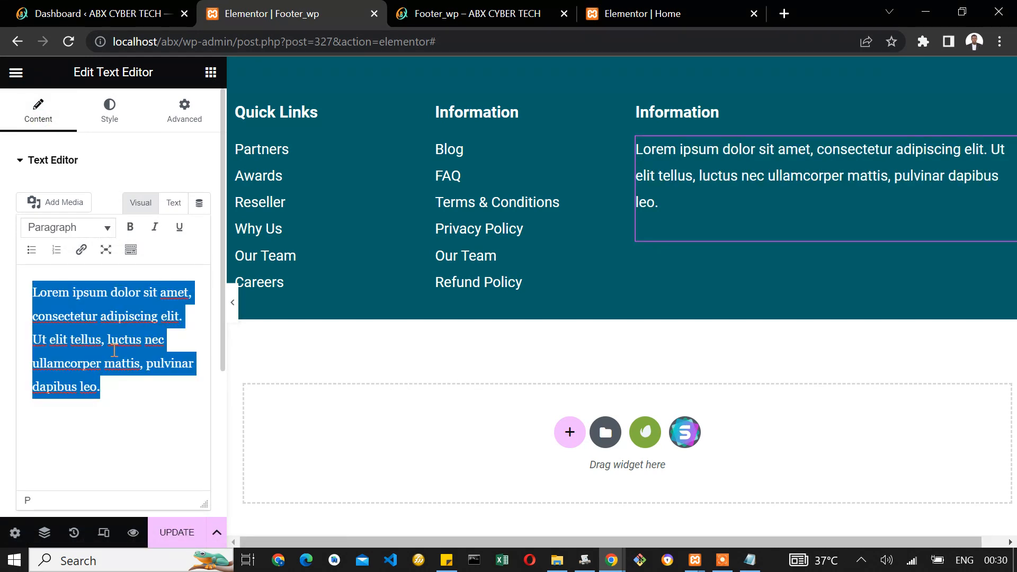
key("ctrl+v")
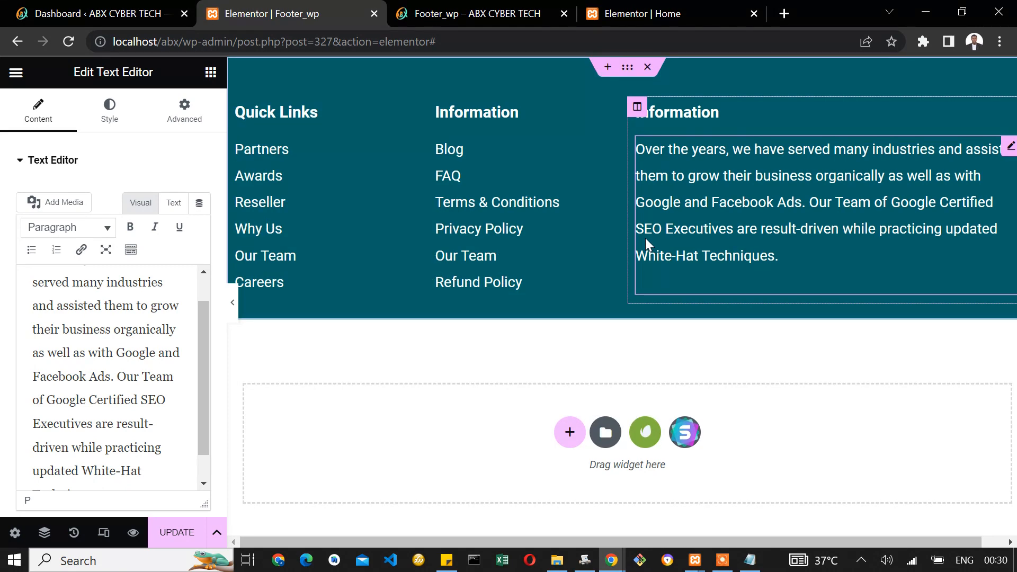
Check the third column's paragraph in the Footer_wp preview page and return to the editor.
scroll(646, 238, "down", 1)
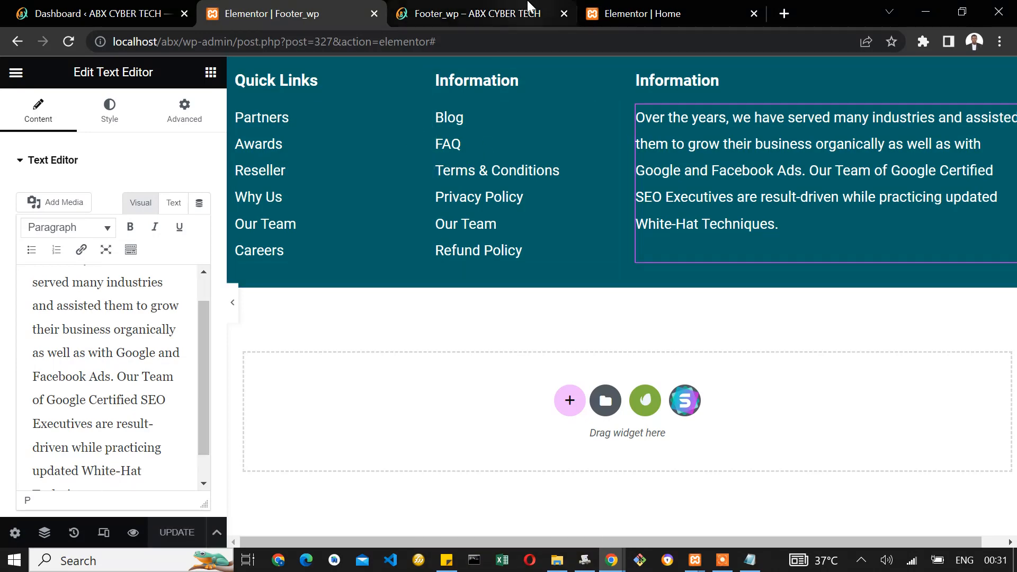
left_click(482, 11)
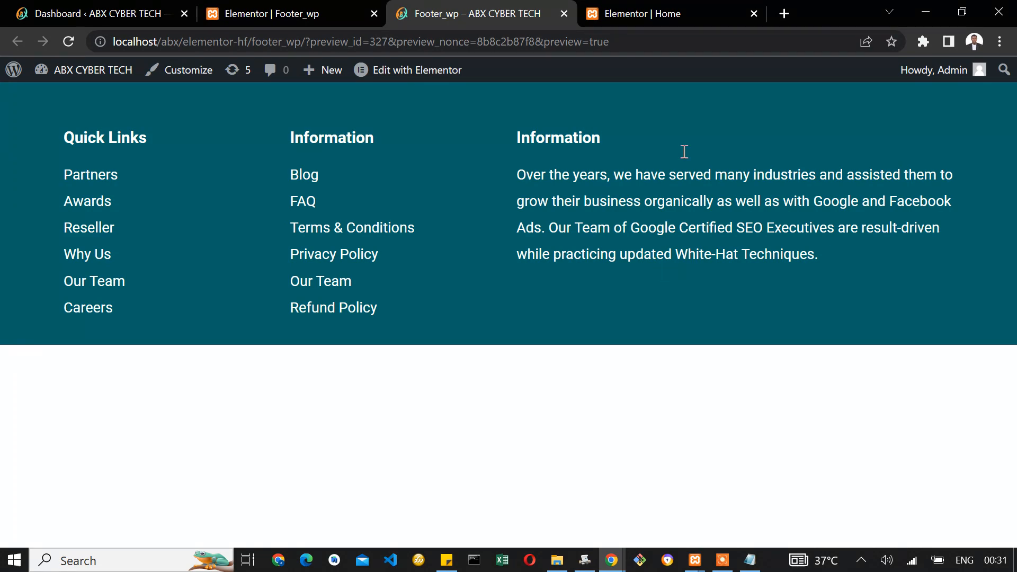
left_click(278, 11)
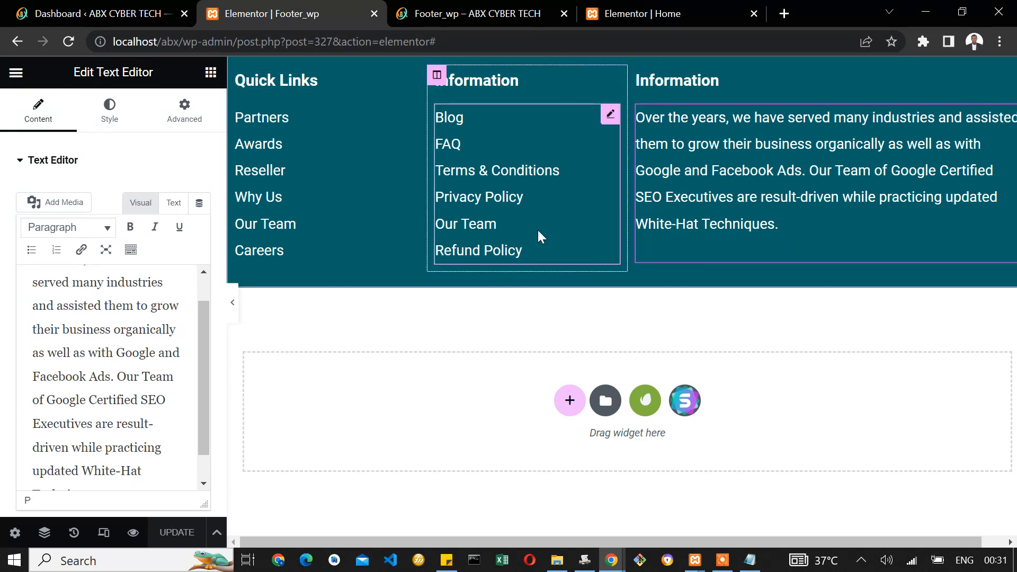
Unlink the third column's border radius values and set the left radius to 1 px.
scroll(681, 127, "up", 1)
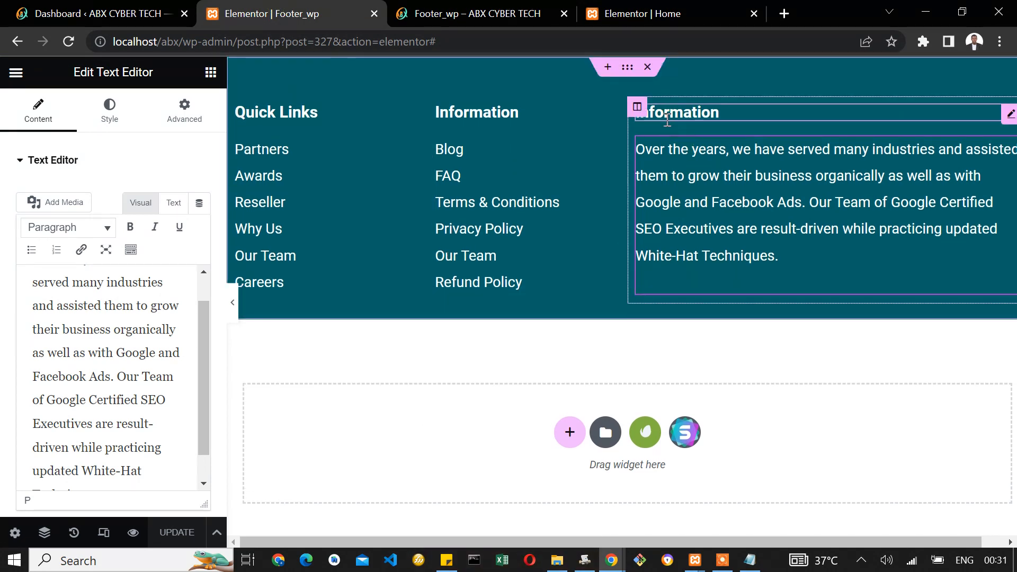
left_click(637, 108)
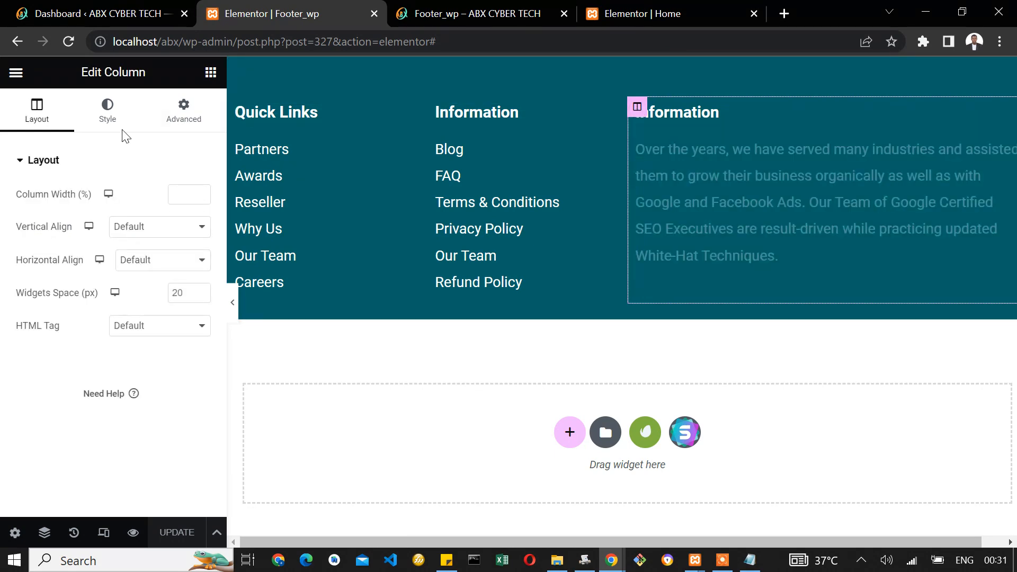
left_click(108, 112)
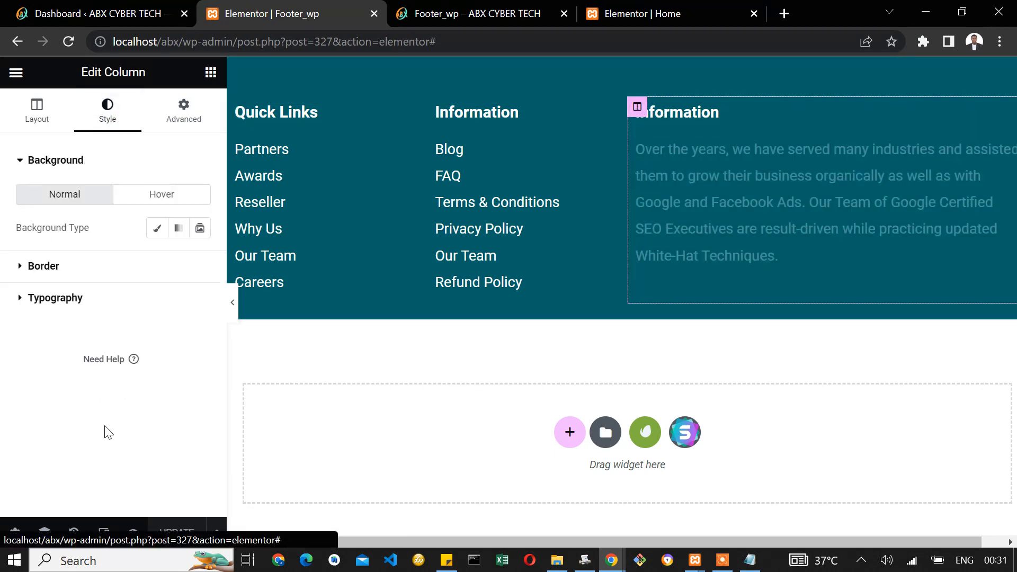
left_click(80, 265)
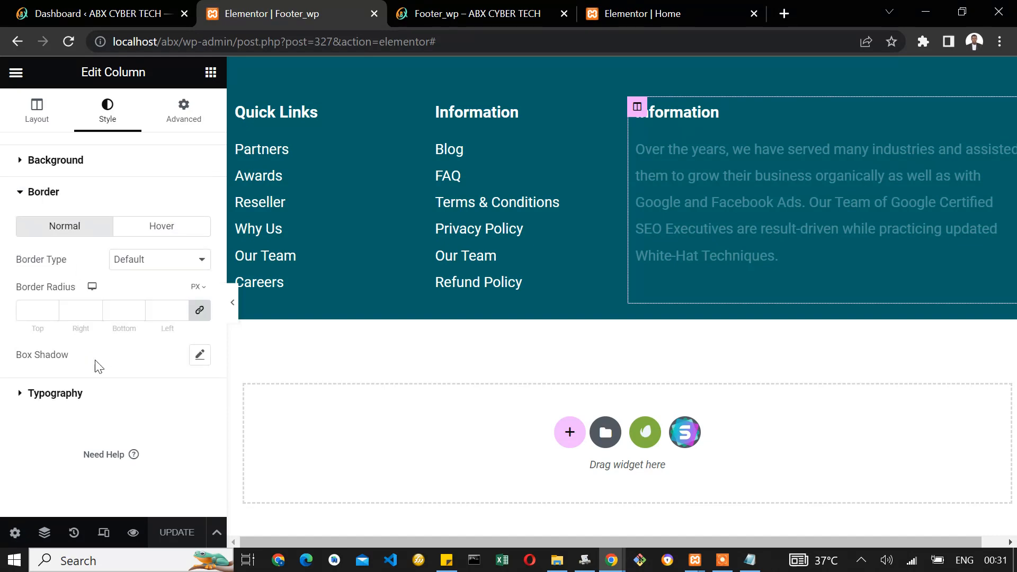
left_click(200, 310)
left_click(169, 314)
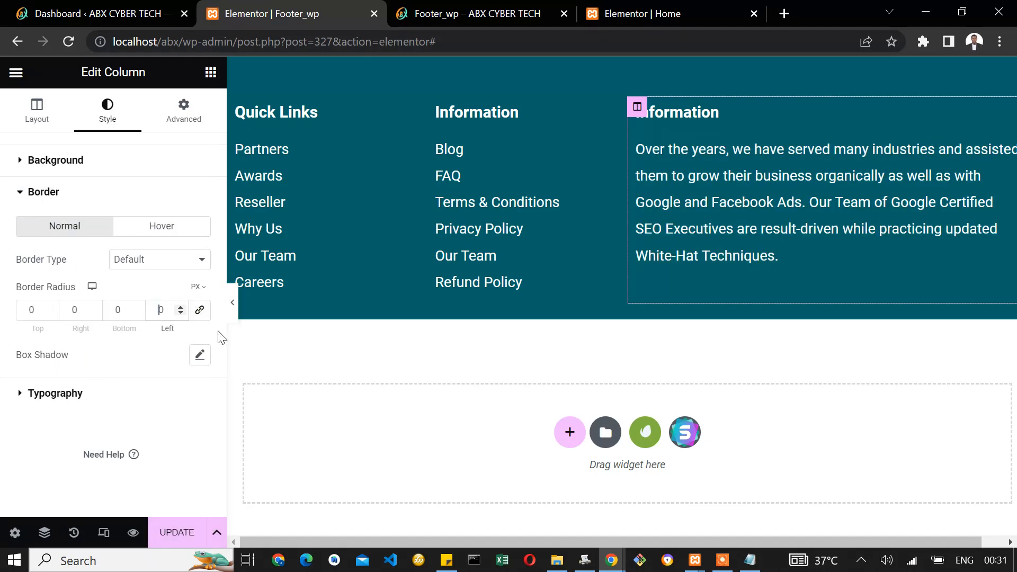
type("1")
left_click(925, 214)
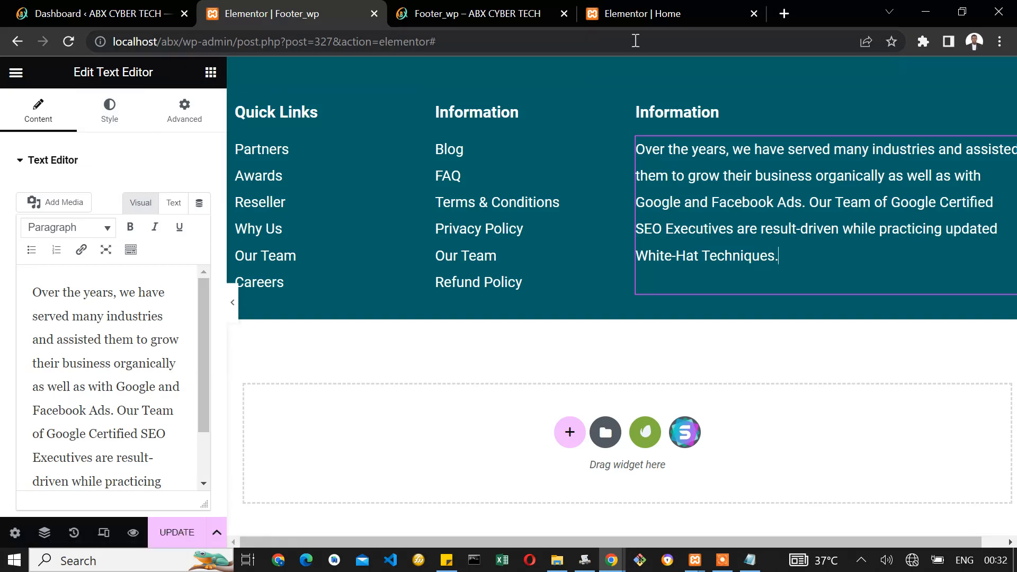
Set the third column's border type to Solid, update the template and check the border in the Footer_wp preview.
left_click(637, 107)
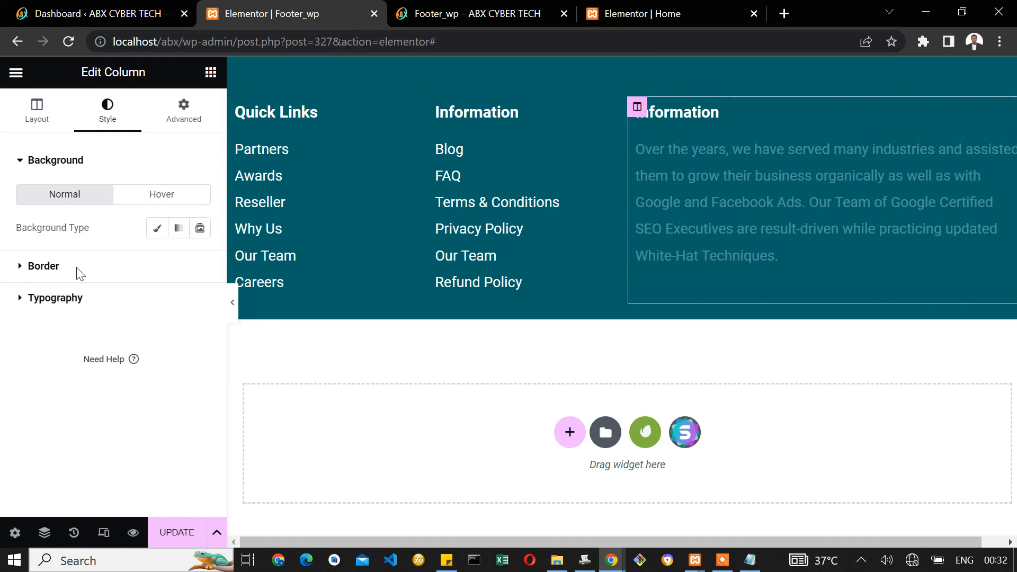
left_click(43, 266)
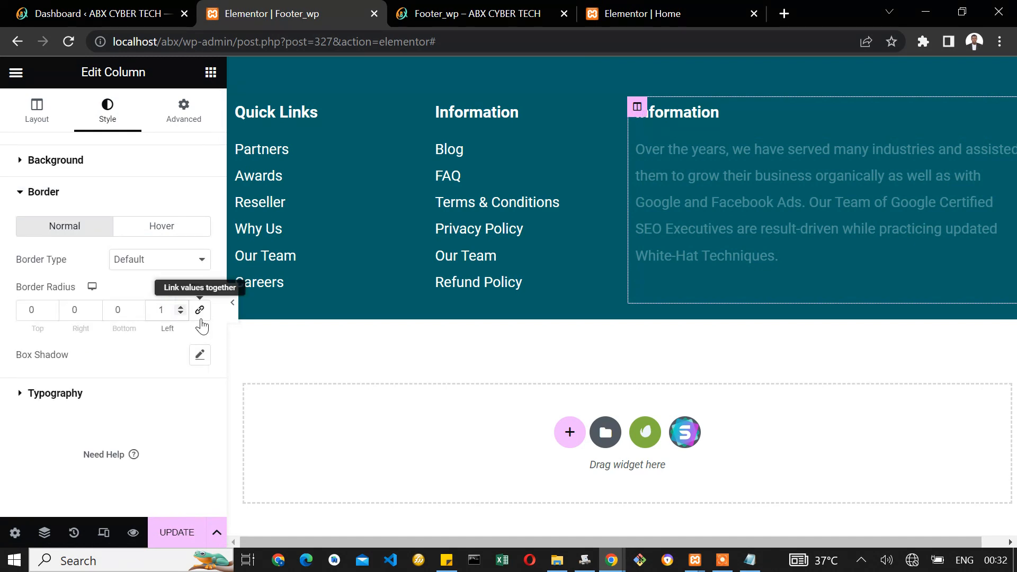
left_click(177, 259)
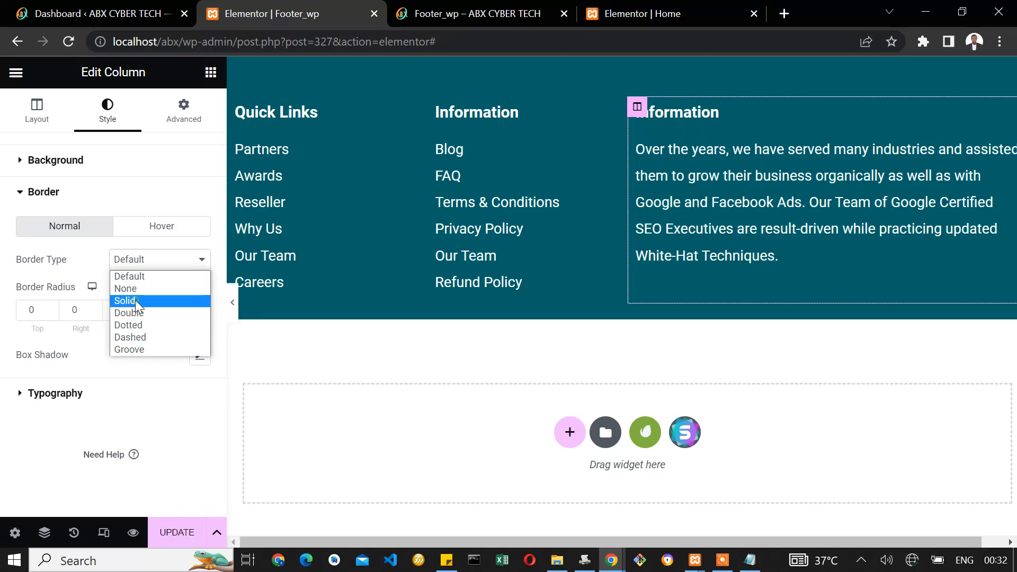
left_click(136, 300)
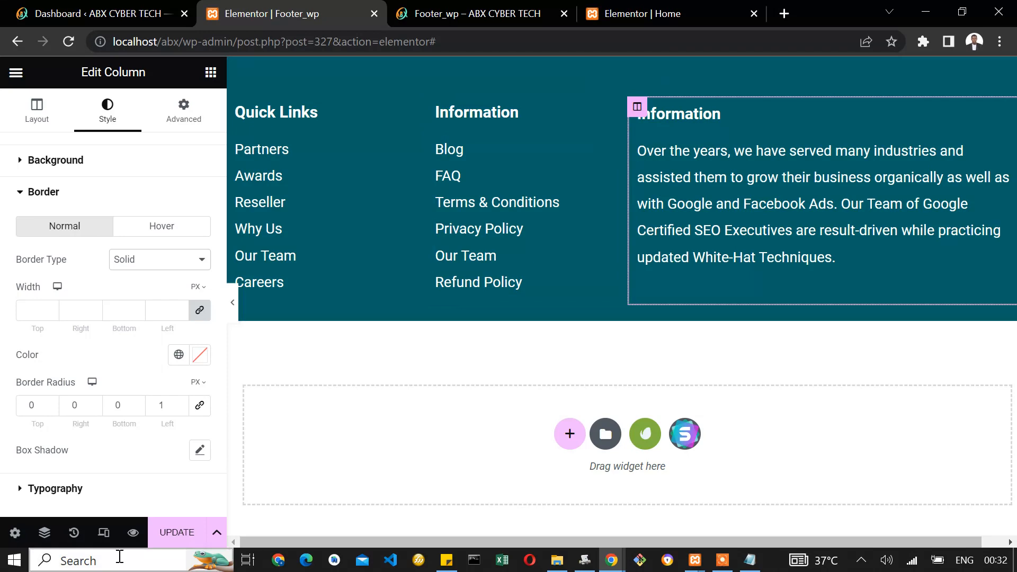
left_click(177, 533)
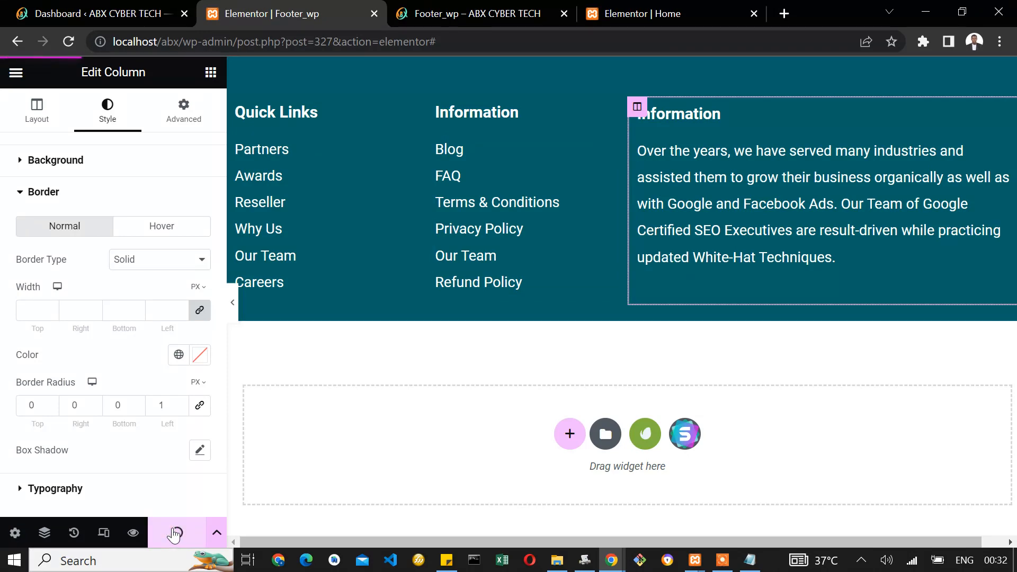
left_click(451, 13)
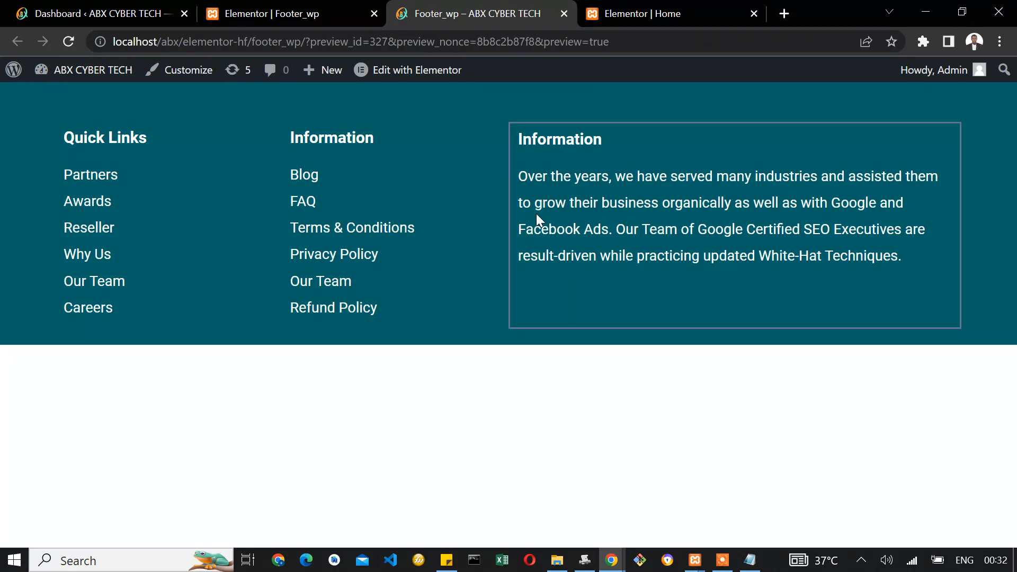
left_click(295, 8)
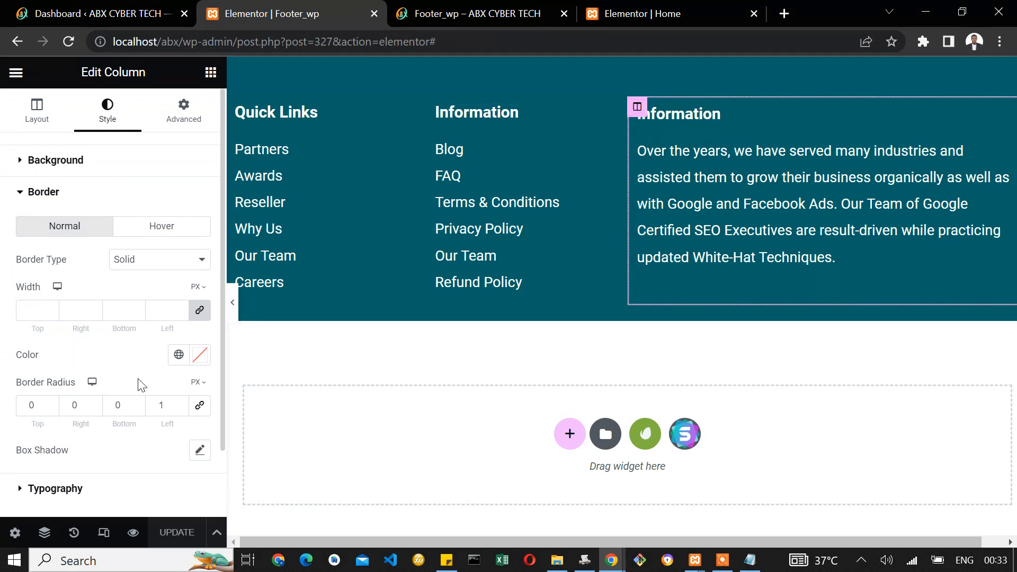
Reset the third column's left border radius to 0 px.
scroll(142, 385, "down", 2)
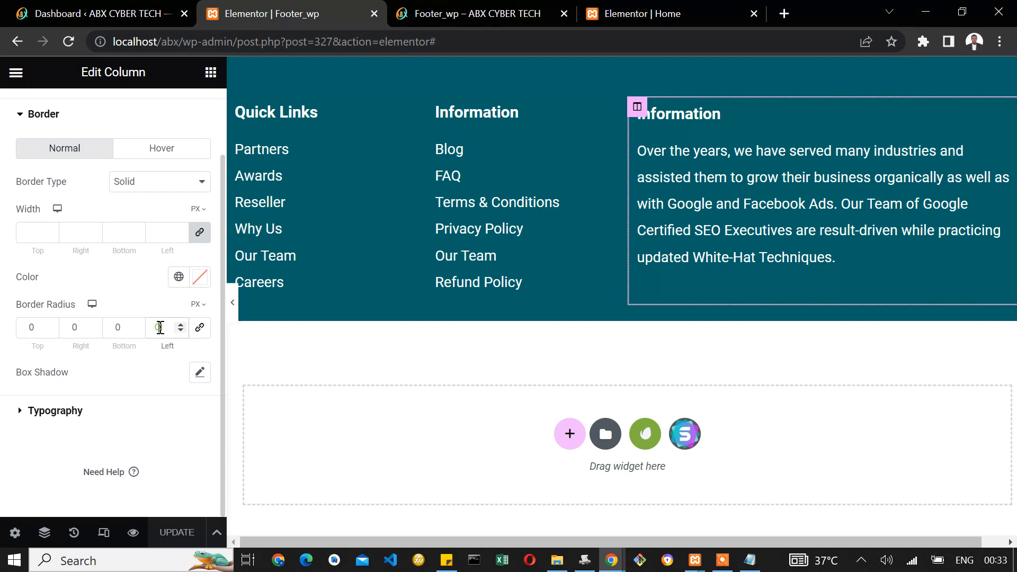
type("1")
key("BackSpace")
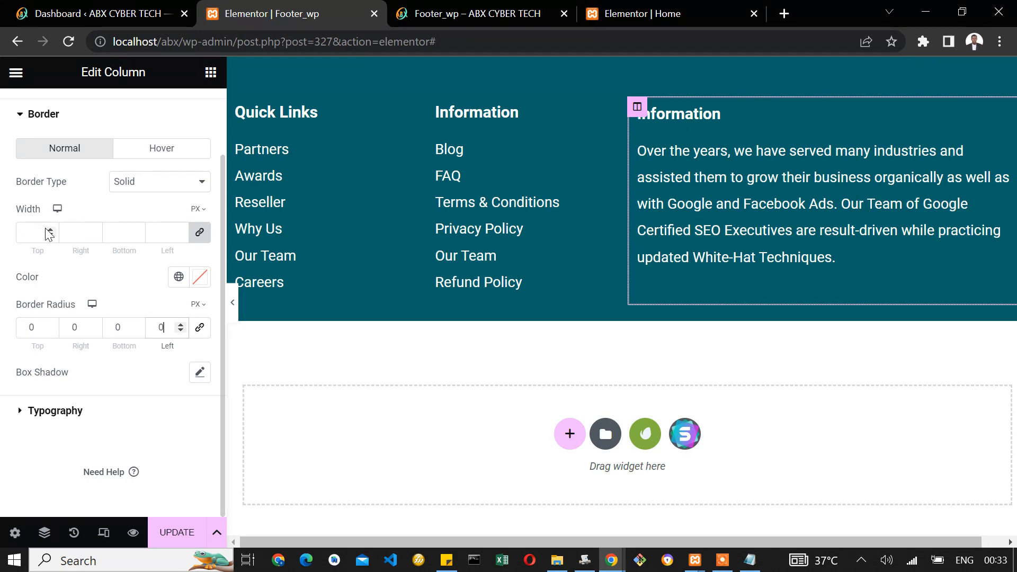
Unlink the third column's border widths and set 1 px on the left side, with 0 on the other sides.
left_click(164, 233)
type("1")
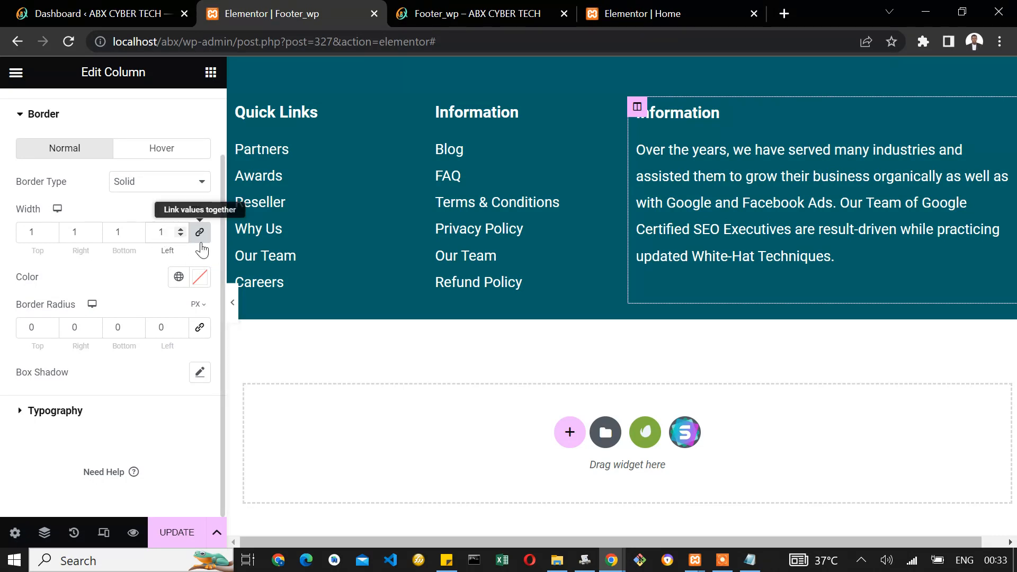
key("BackSpace")
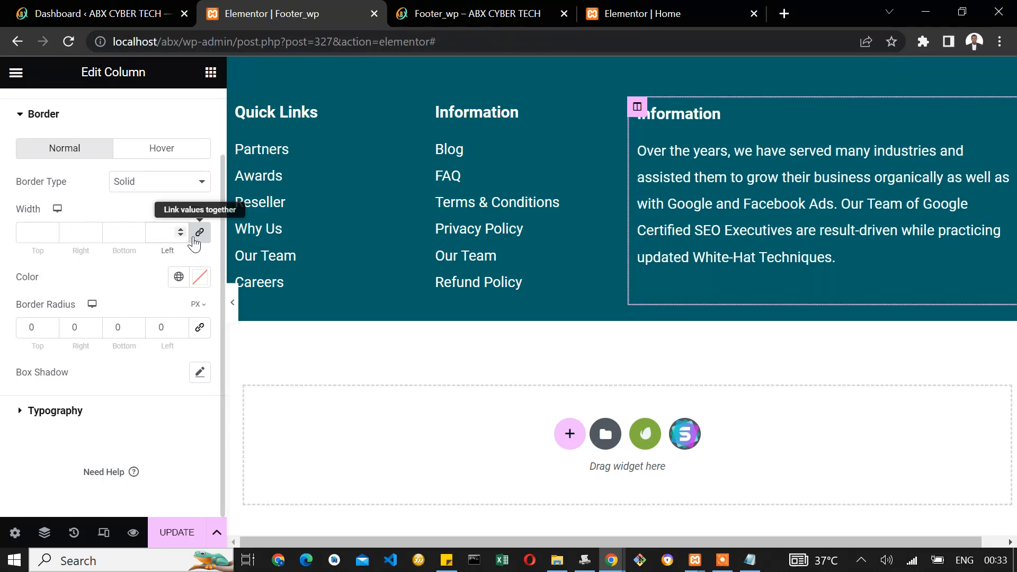
left_click(197, 238)
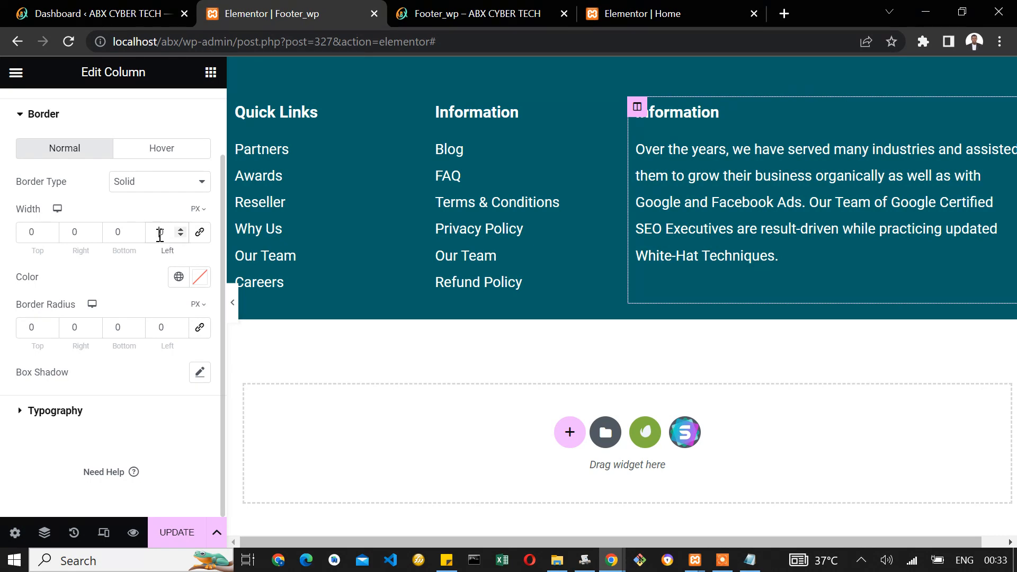
type("2")
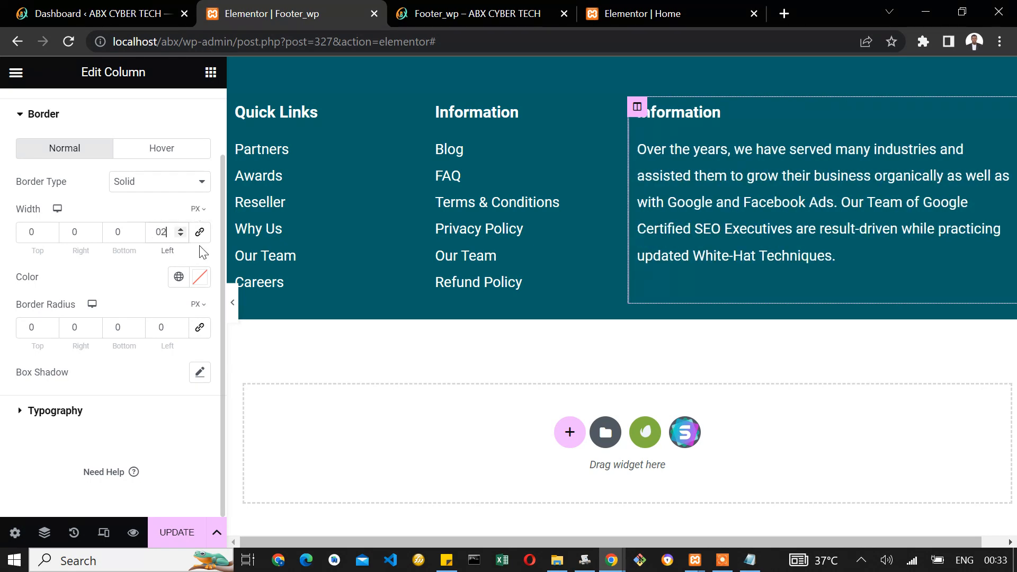
key("BackSpace")
type("1")
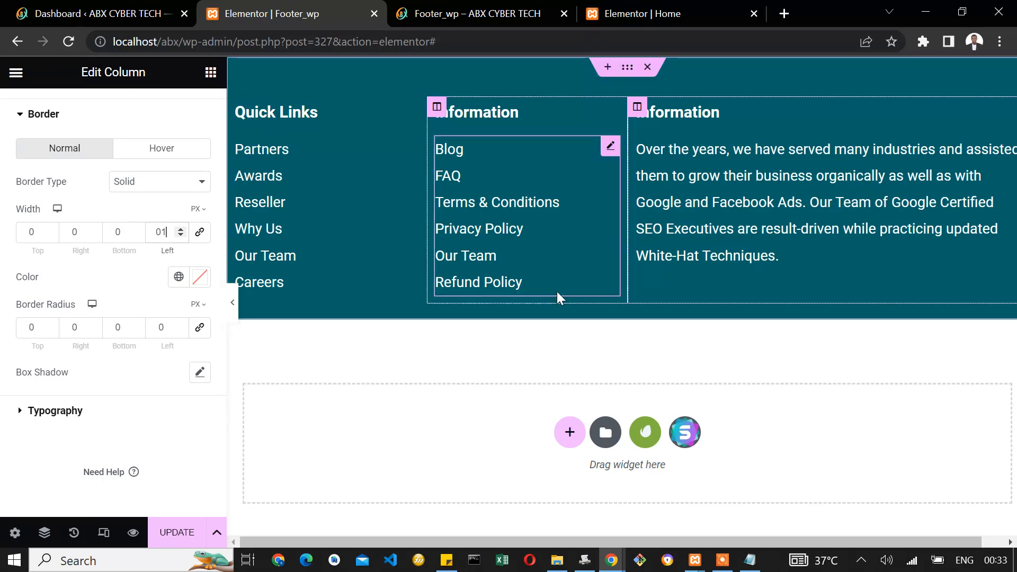
Set the third column's border color to white (#FFFFFF).
left_click(199, 283)
left_click(205, 466)
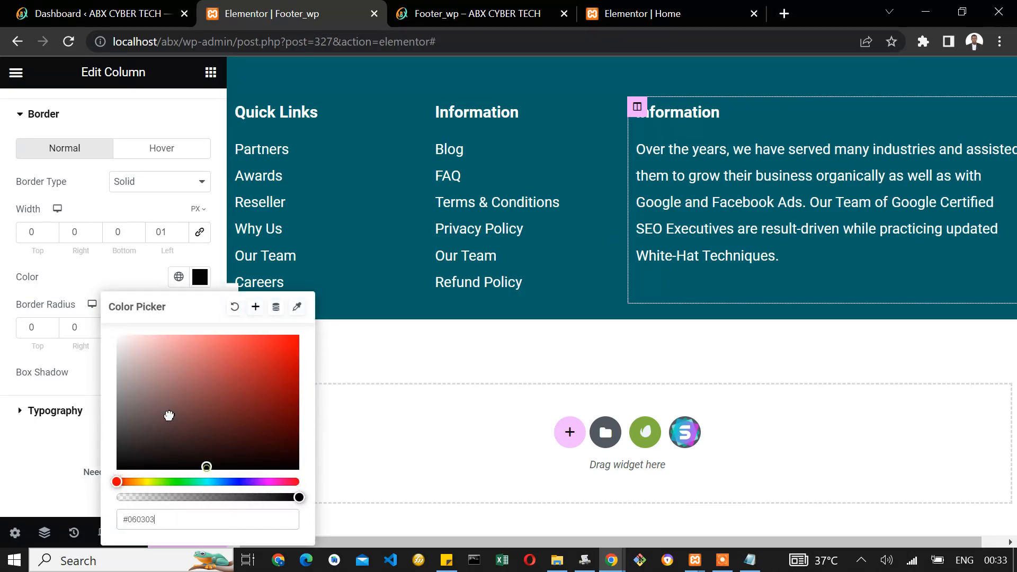
left_click_drag(169, 415, 84, 328)
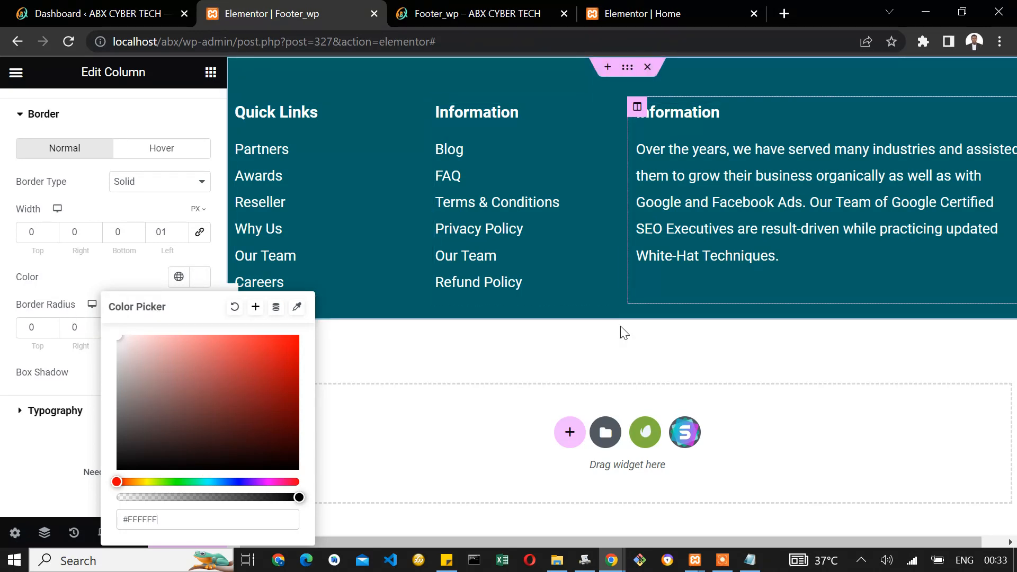
Unlink the third column's padding values, set the left padding to 50 px with 0 elsewhere, and update the template.
left_click(146, 121)
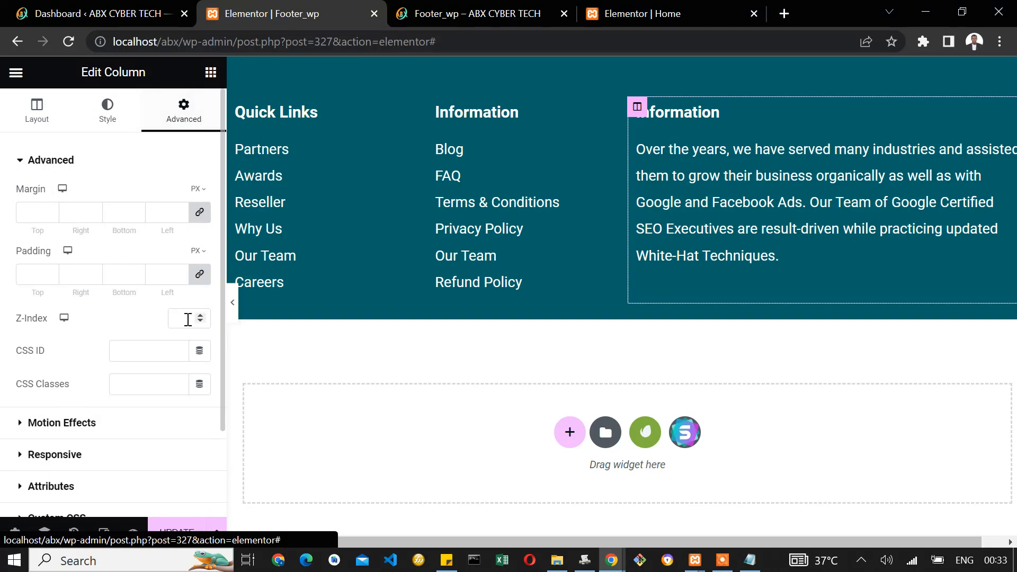
left_click(199, 276)
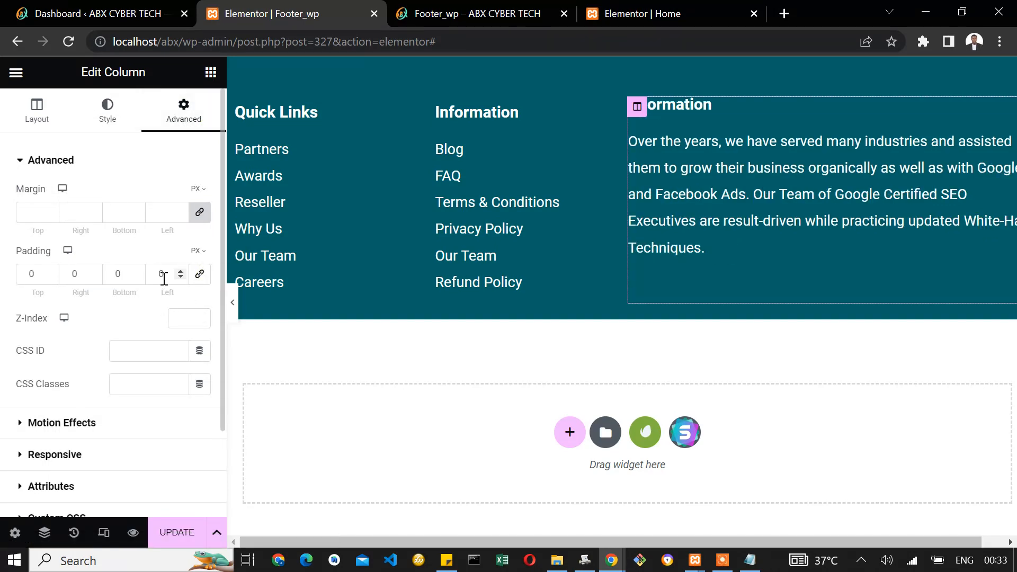
type("5")
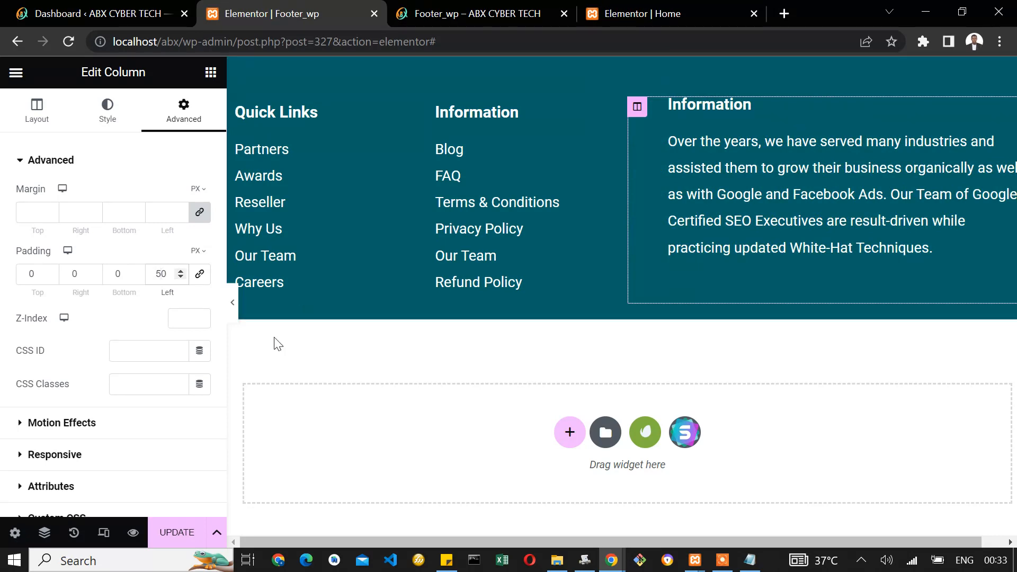
left_click(175, 535)
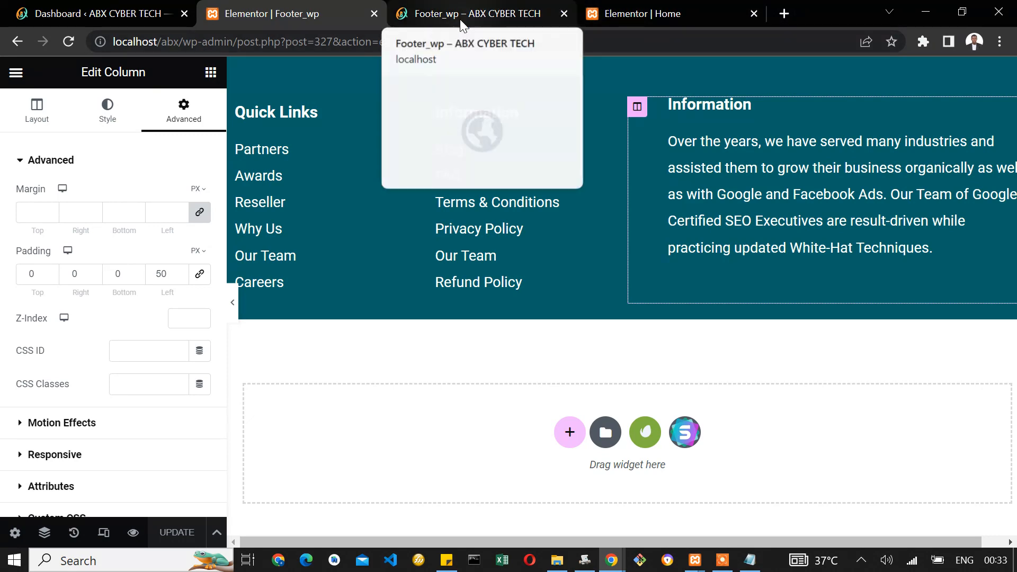
Check the third column's border and left padding on the Footer_wp preview page, and return to the editor.
left_click(488, 14)
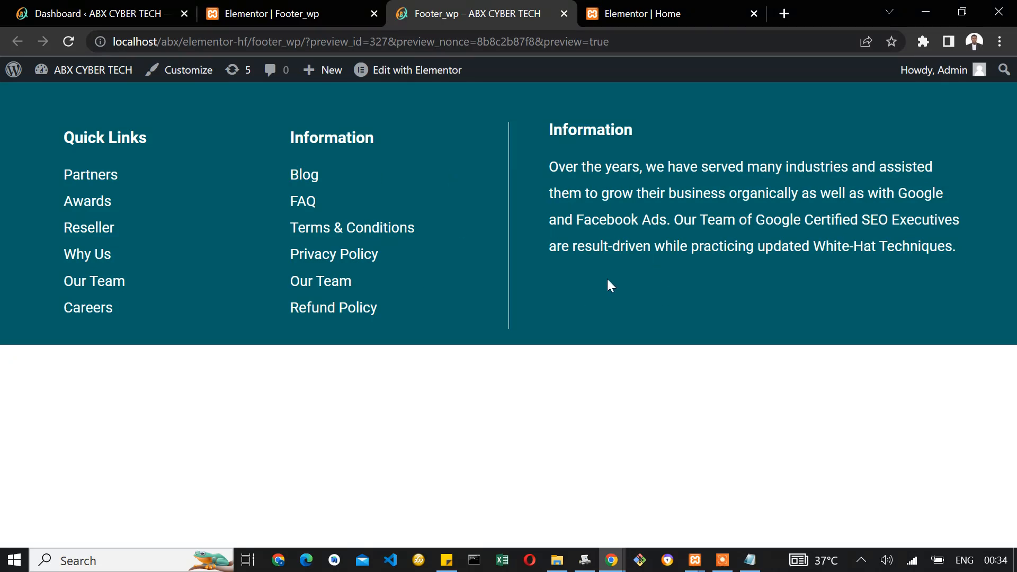
left_click(281, 10)
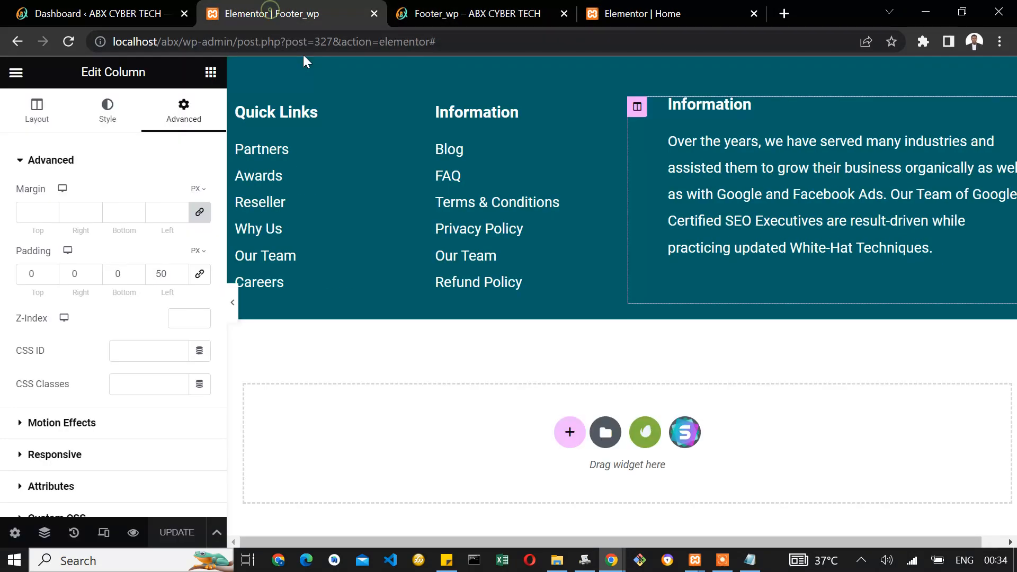
left_click(471, 8)
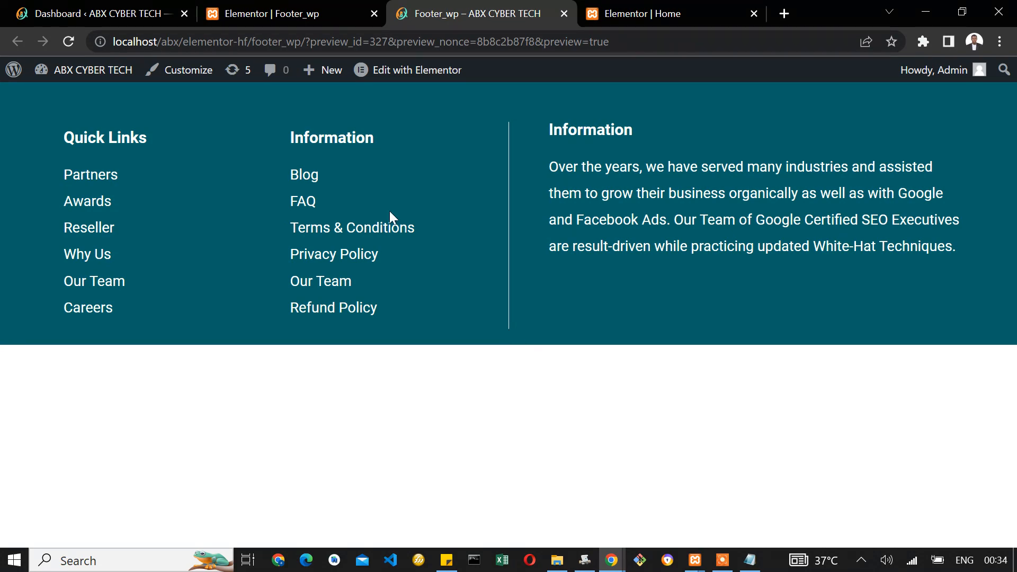
left_click(309, 8)
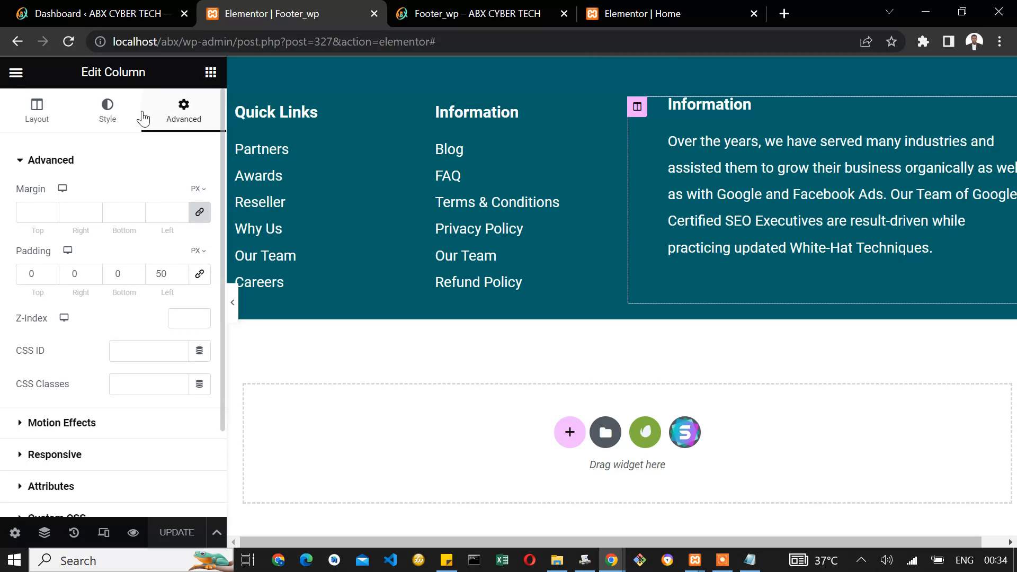
Change the third column's border color to gray (#8C8C8C) and update the template.
left_click(108, 110)
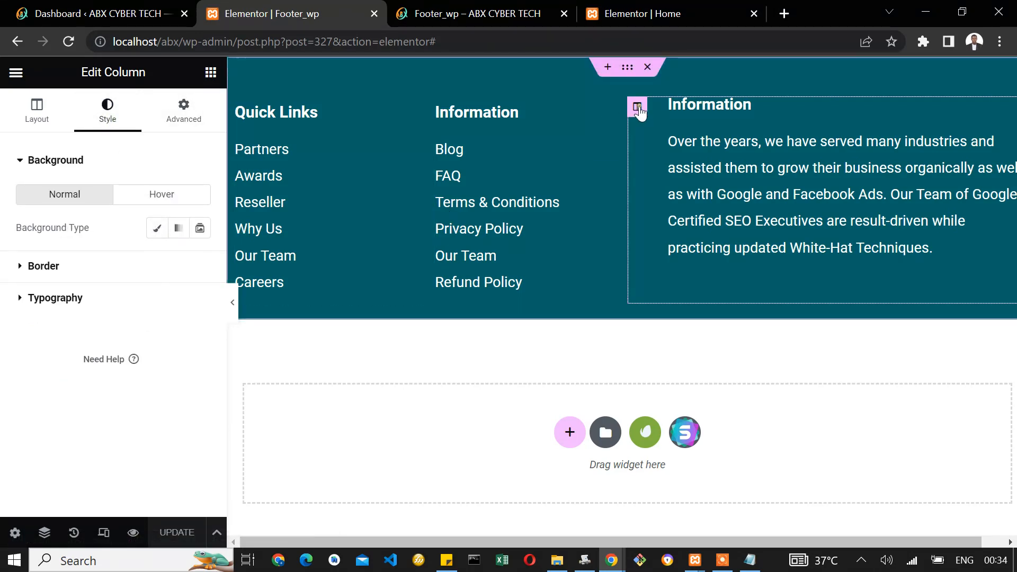
left_click(77, 266)
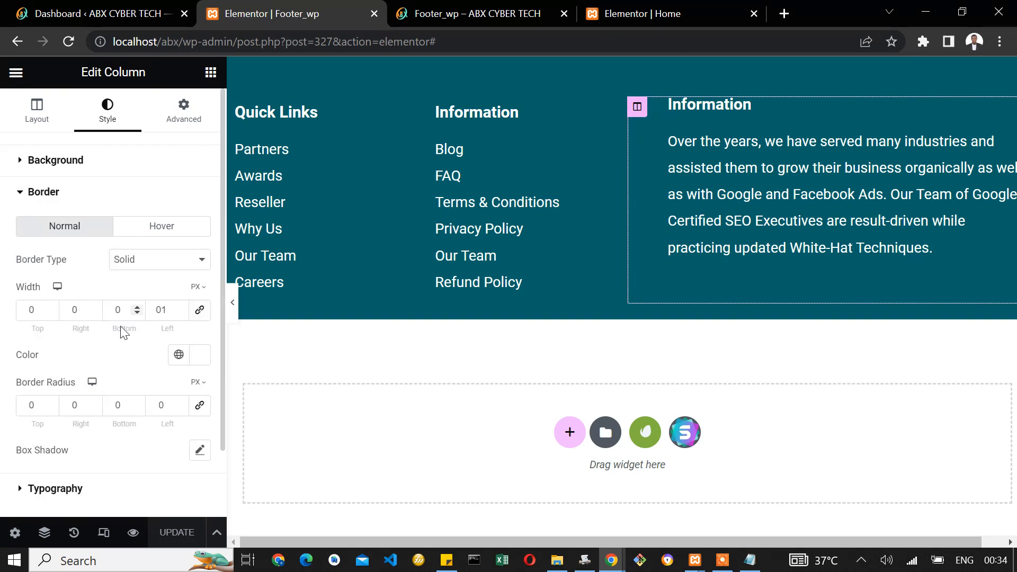
left_click(198, 356)
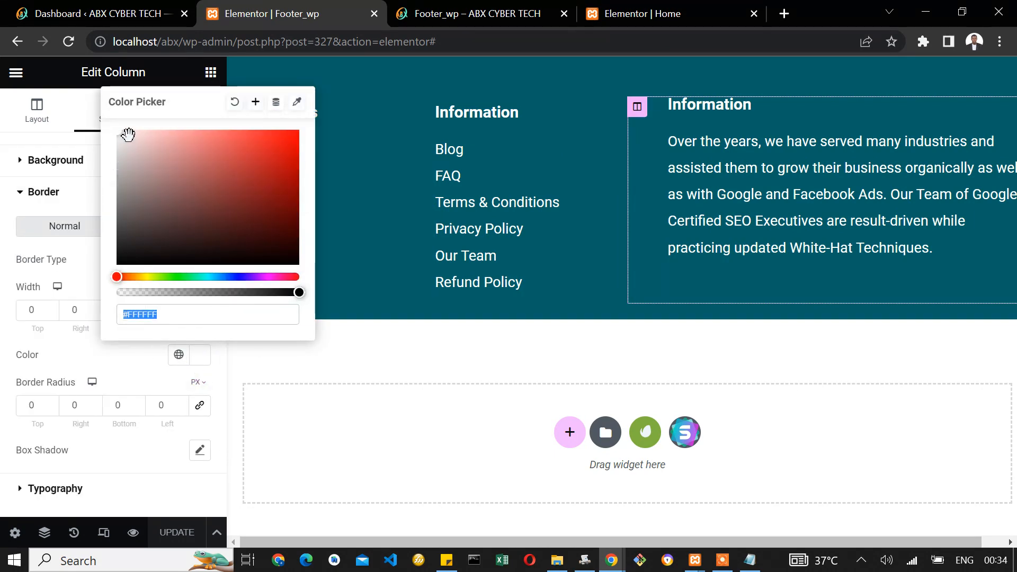
left_click_drag(127, 136, 110, 196)
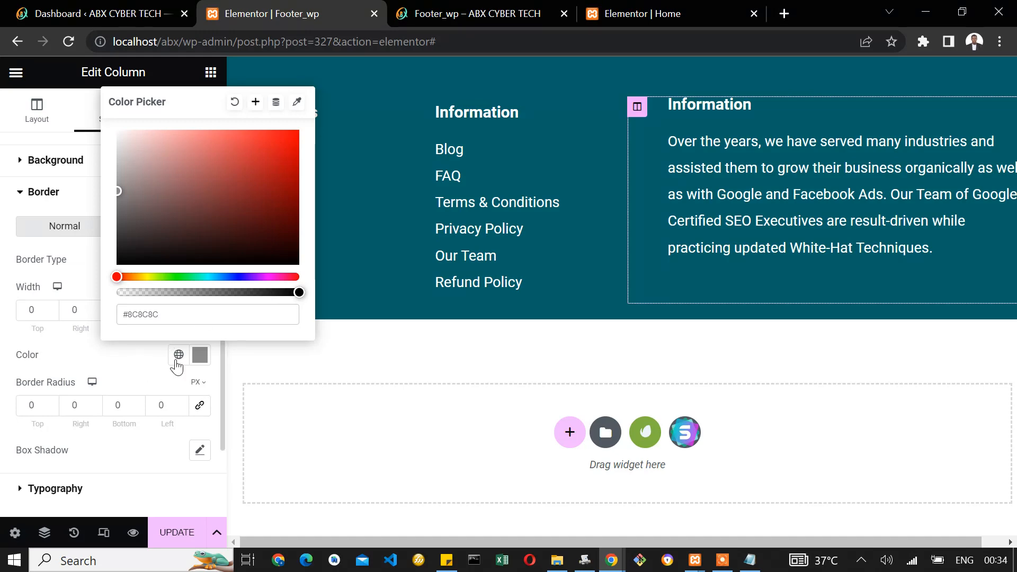
left_click(176, 538)
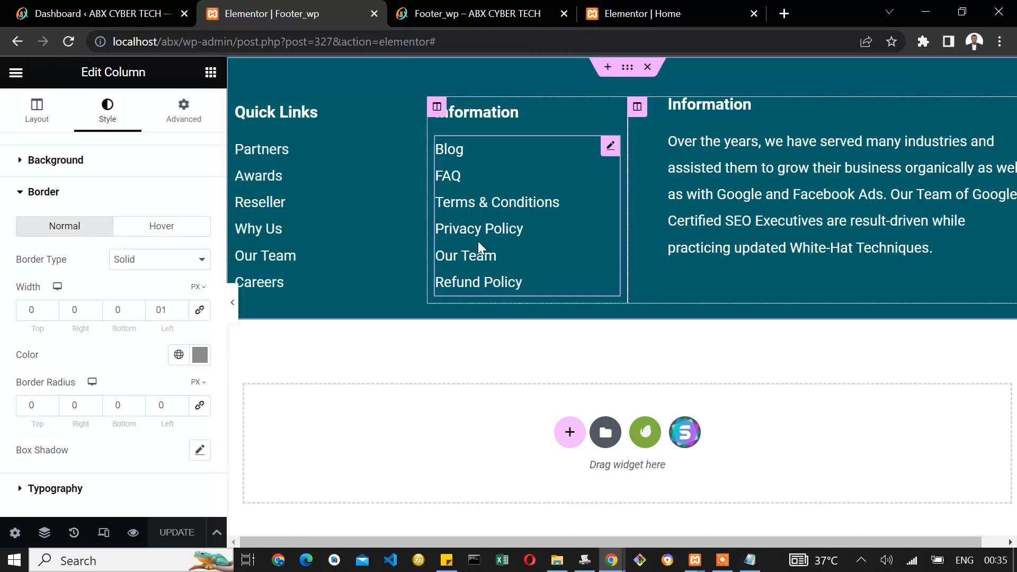
Review the recolored divider line on the Footer_wp preview page and return to the editor.
left_click(493, 14)
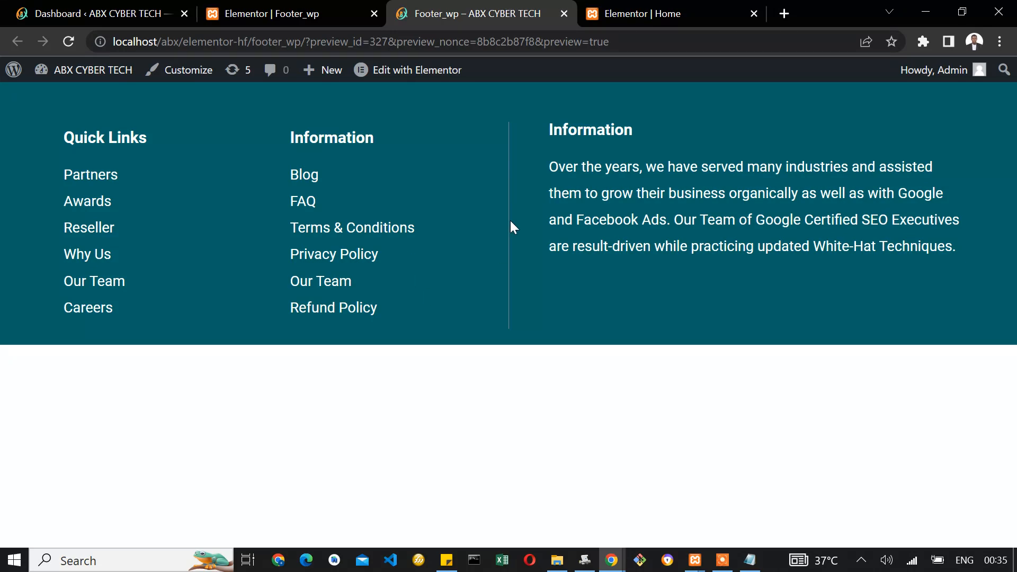
left_click(334, 8)
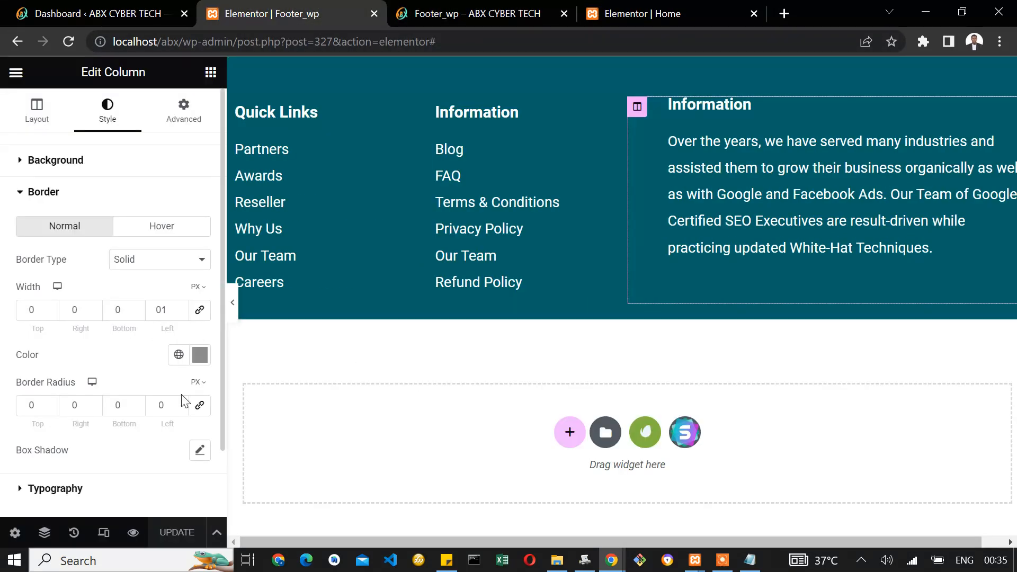
left_click(476, 7)
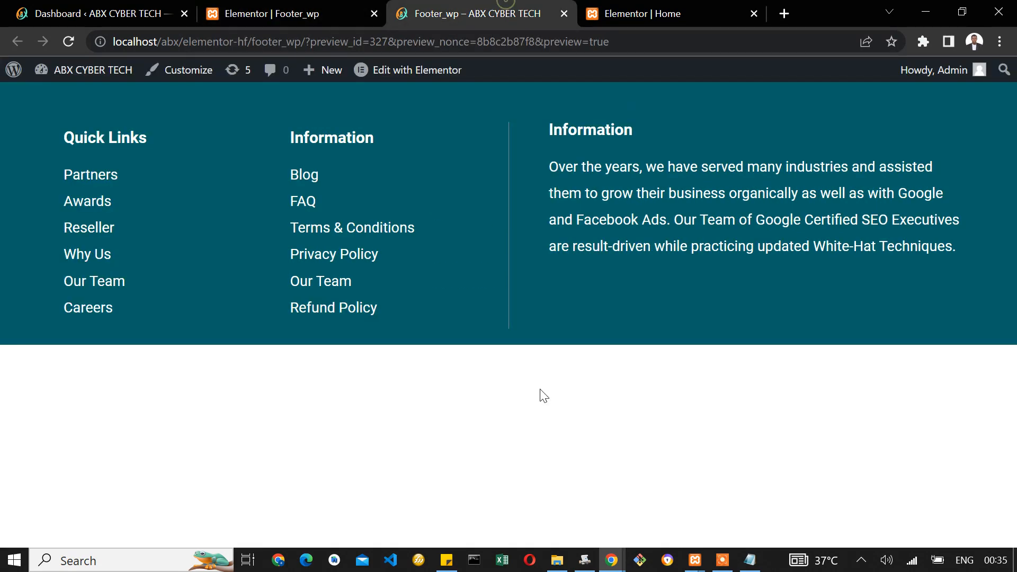
left_click(273, 12)
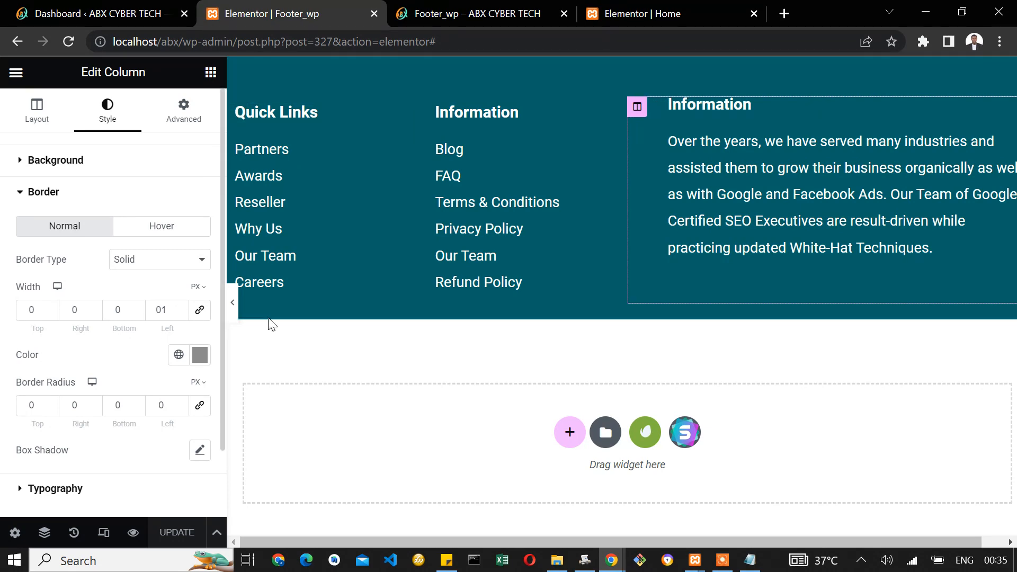
Set the footer section's bottom padding to 50 px.
left_click(187, 118)
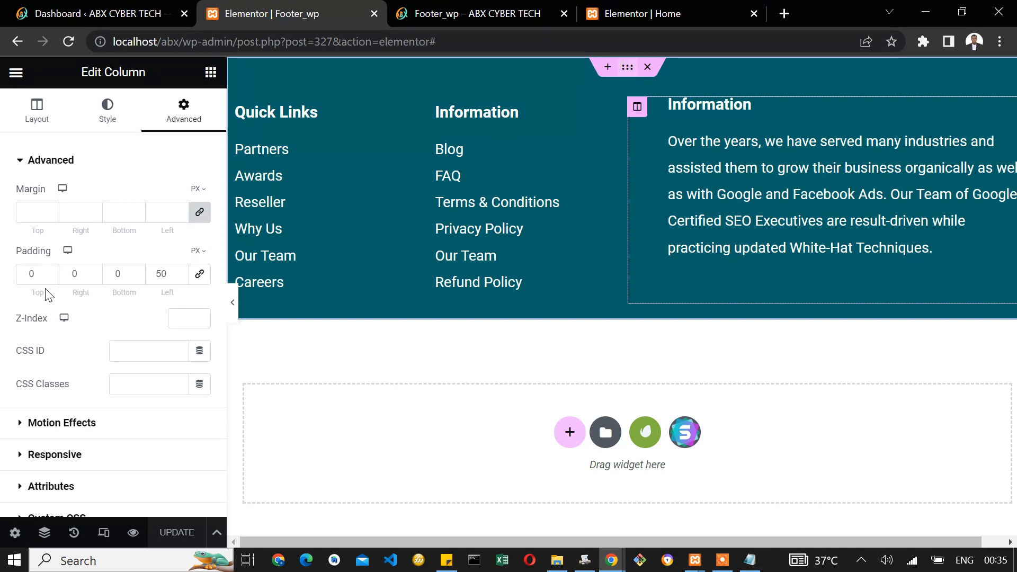
left_click(627, 67)
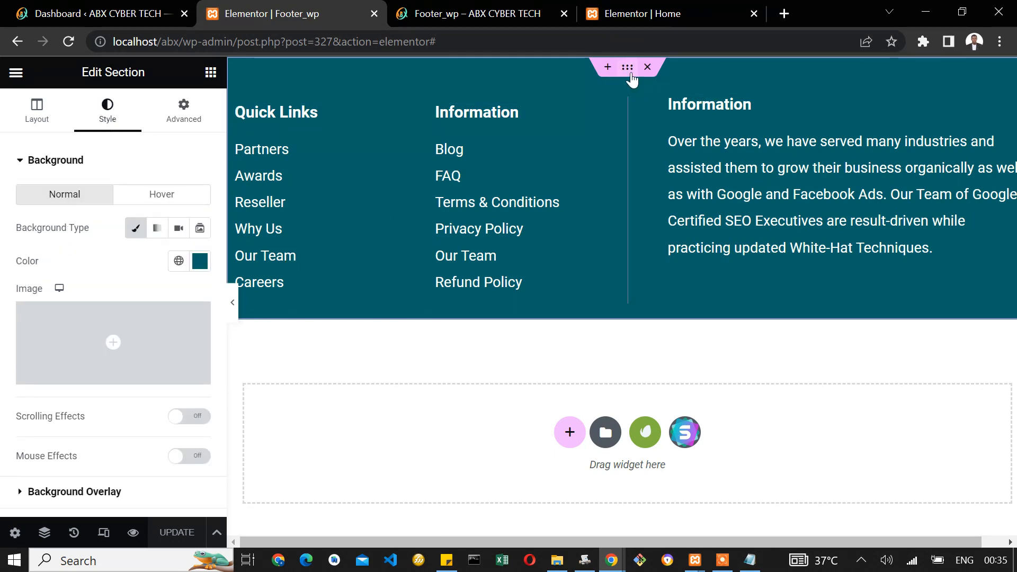
left_click(190, 118)
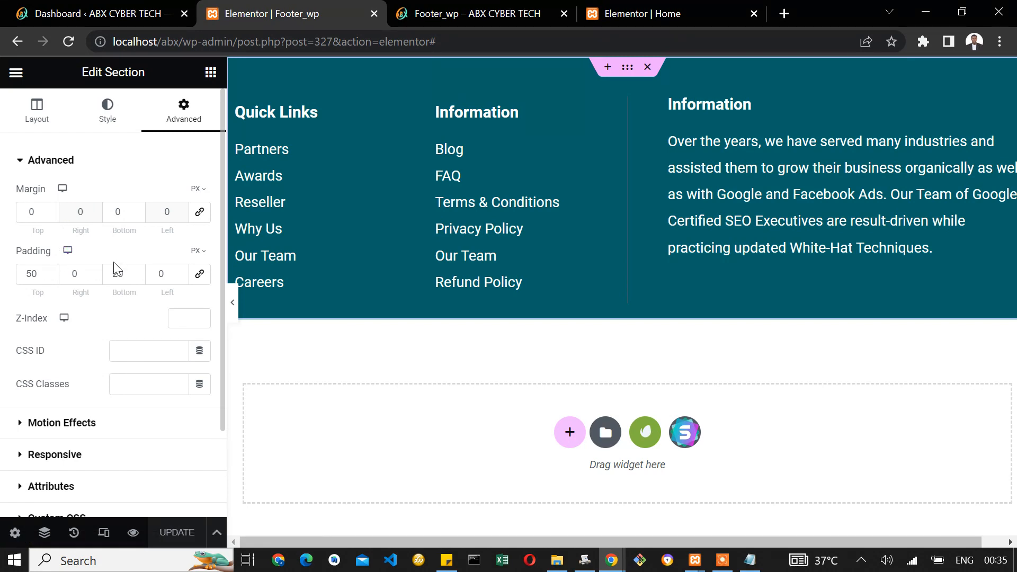
type("50")
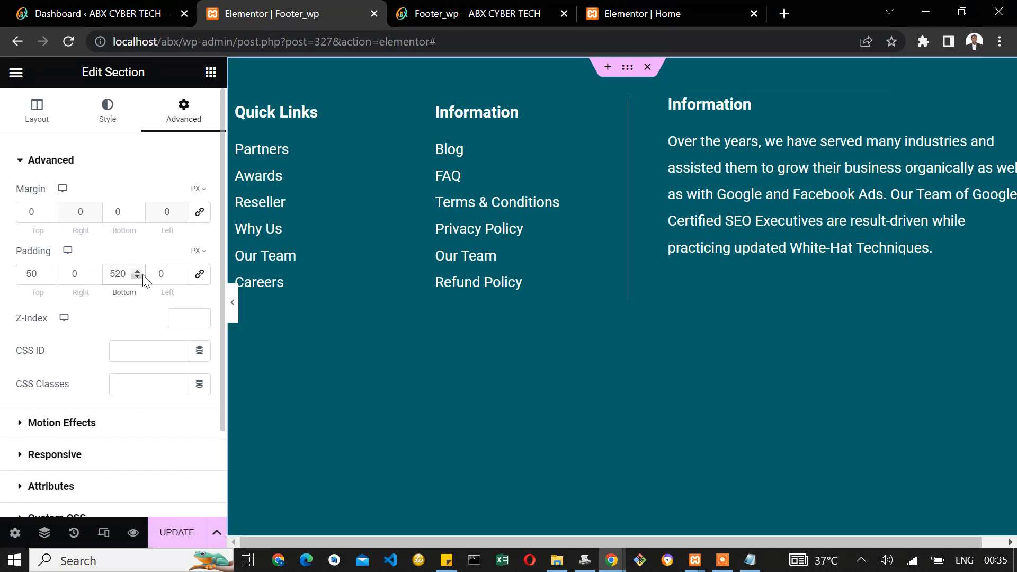
key("Delete")
key("Delete")
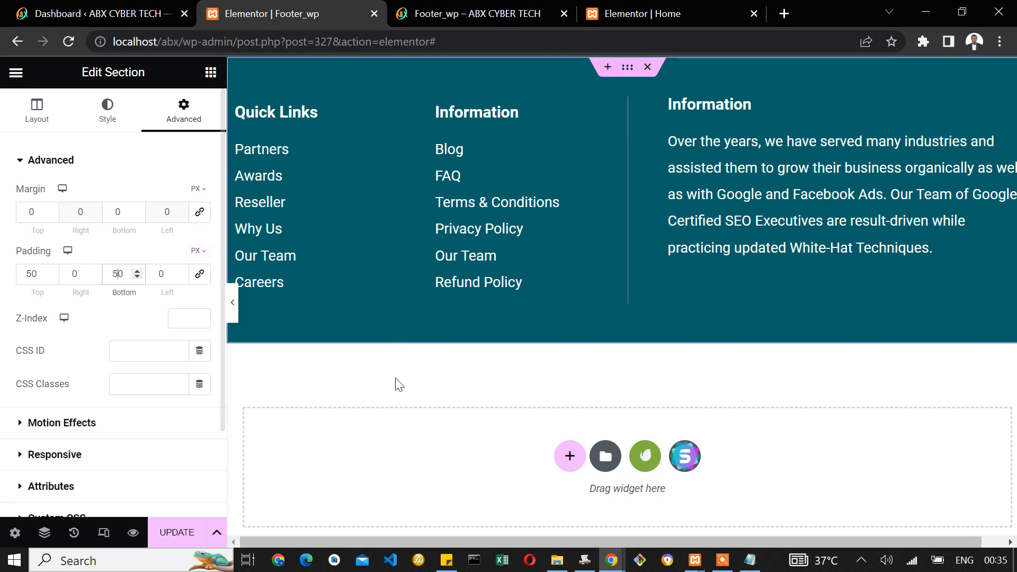
scroll(602, 254, "down", 1)
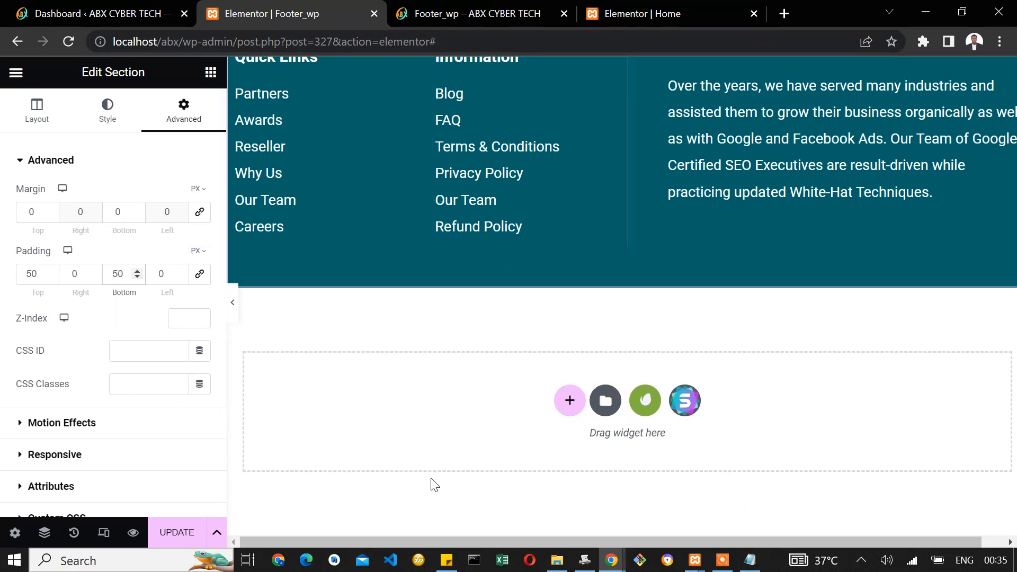
scroll(644, 238, "up", 1)
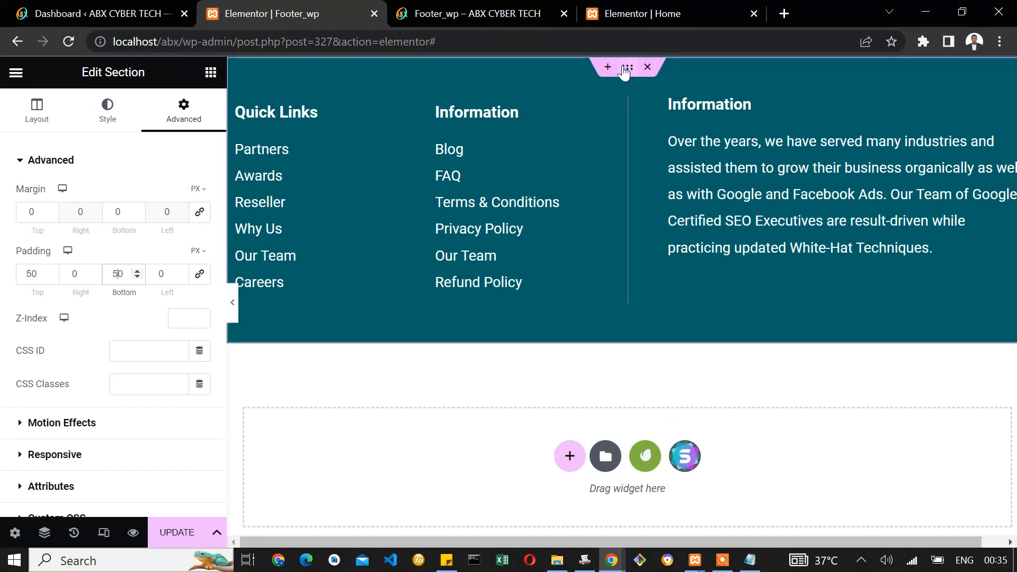
Set the footer section's border type to Solid.
left_click(107, 111)
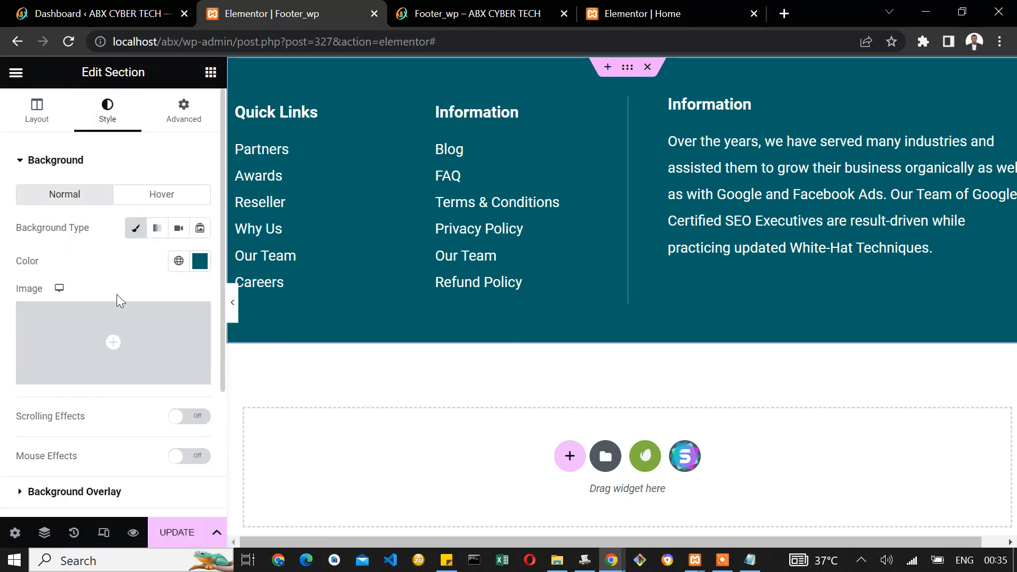
scroll(91, 424, "down", 3)
left_click(32, 346)
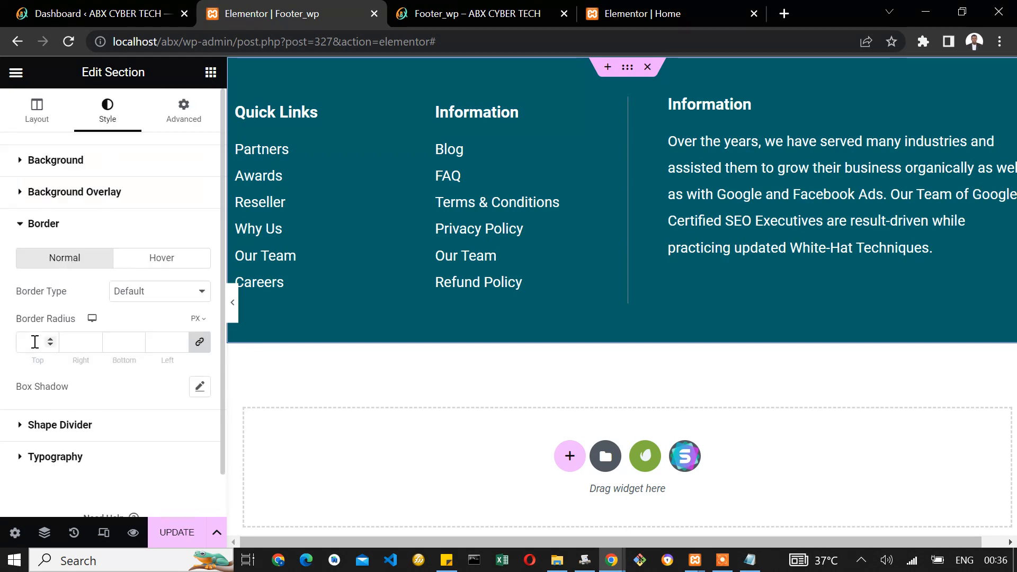
left_click(142, 293)
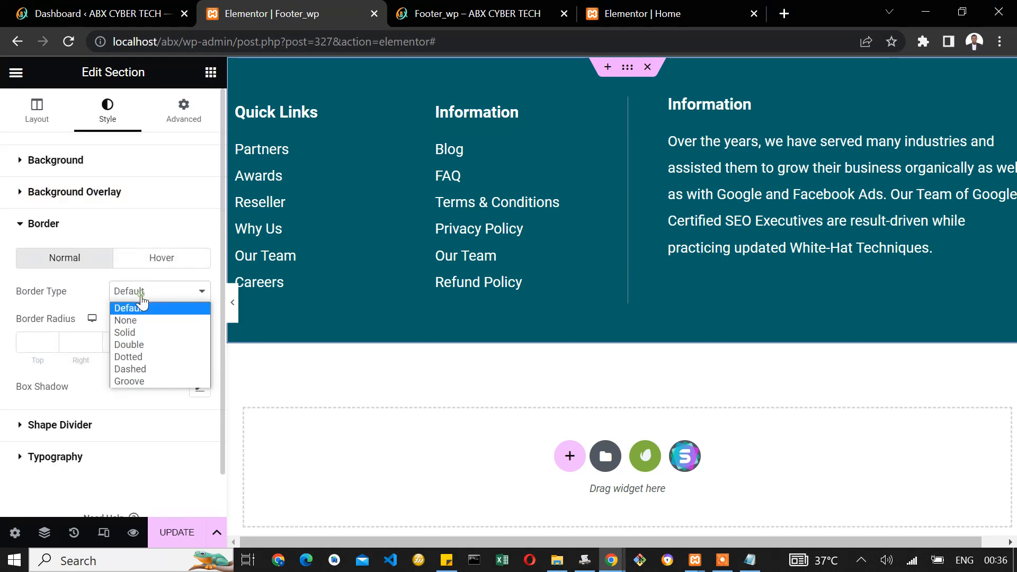
left_click(130, 333)
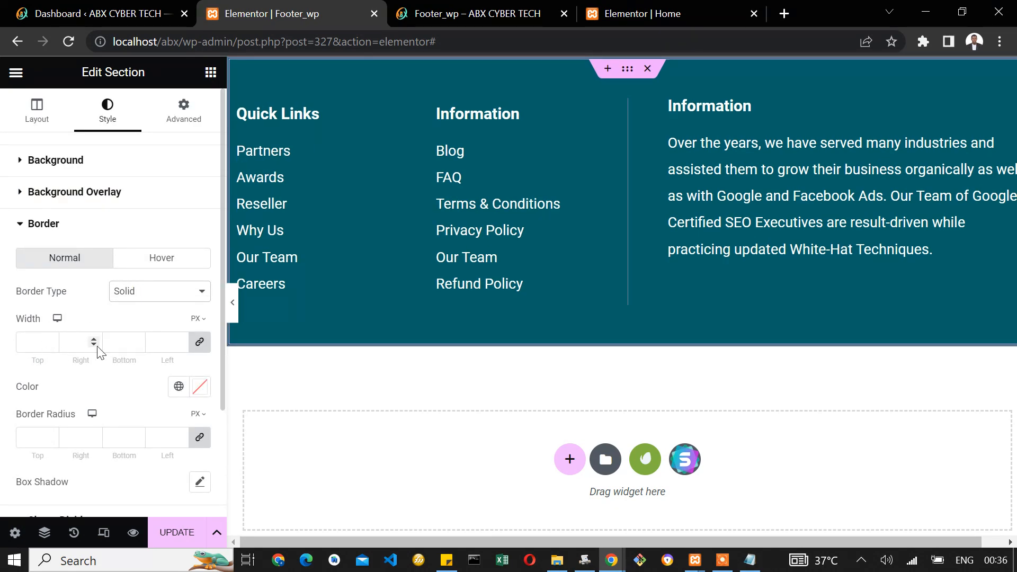
Unlink the section's border widths and set 1 px on the bottom side, with 0 on the other sides.
left_click(198, 343)
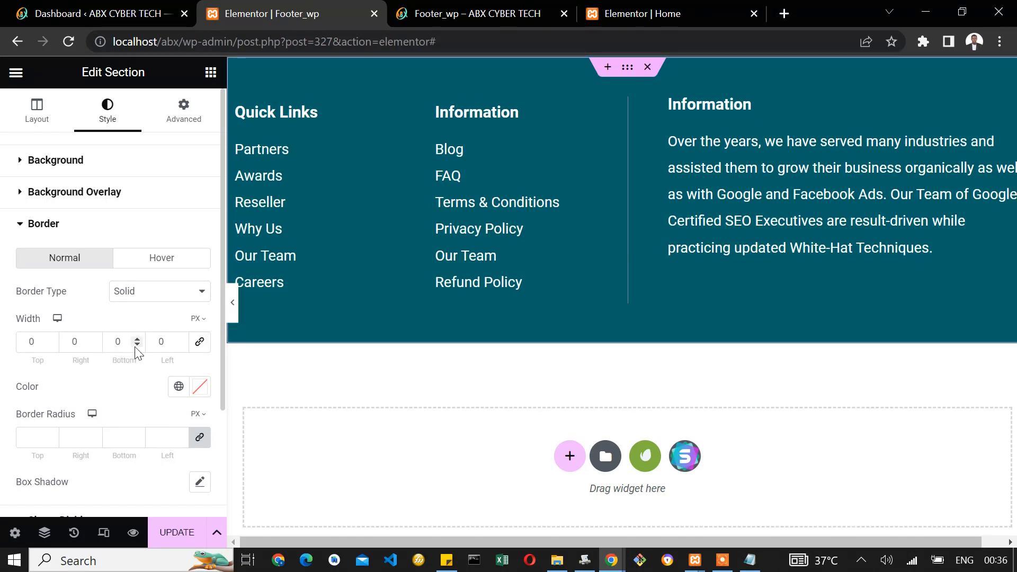
left_click(117, 345)
type("10")
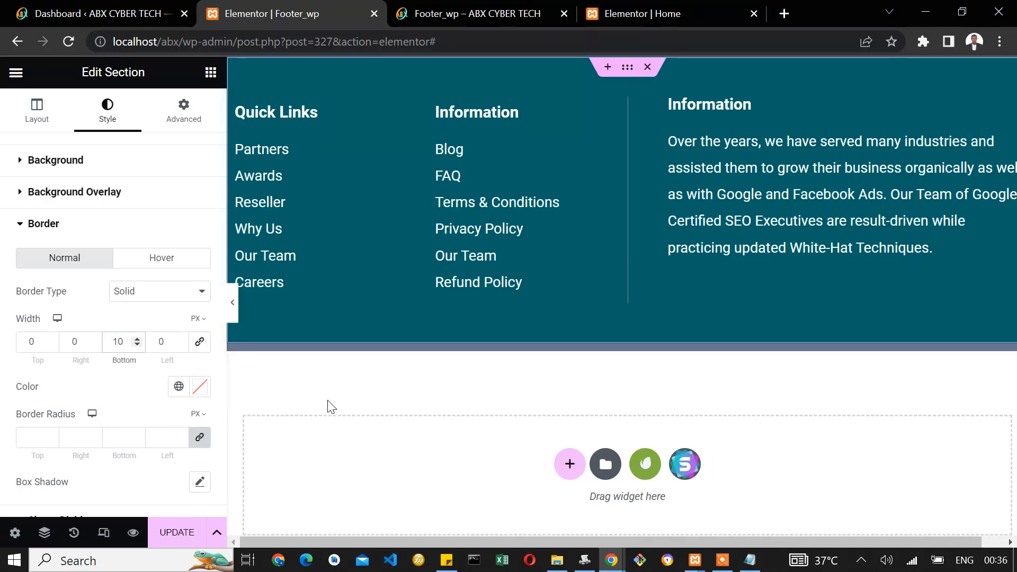
key("BackSpace")
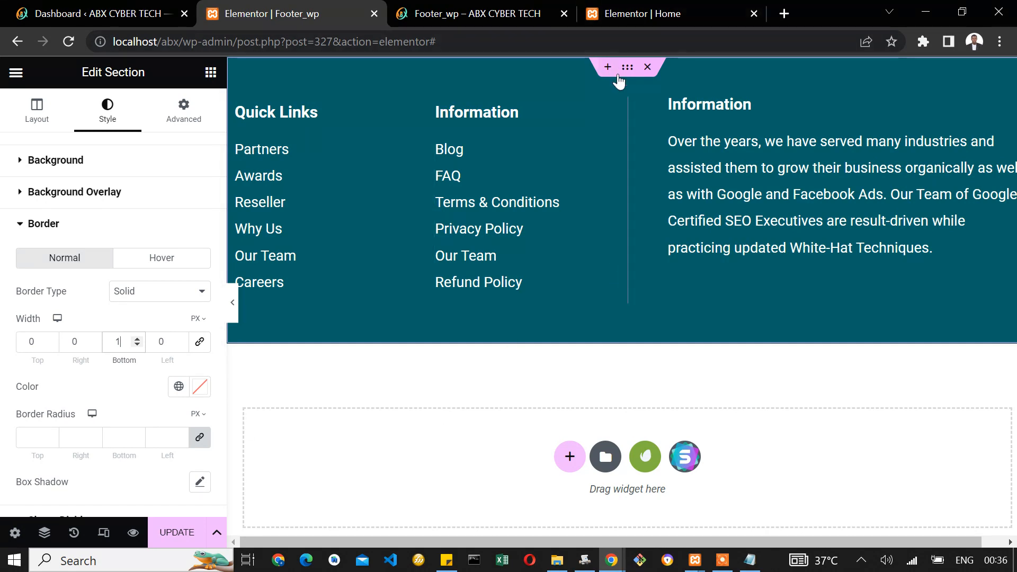
Duplicate the whole three-column footer section.
scroll(567, 172, "down", 1)
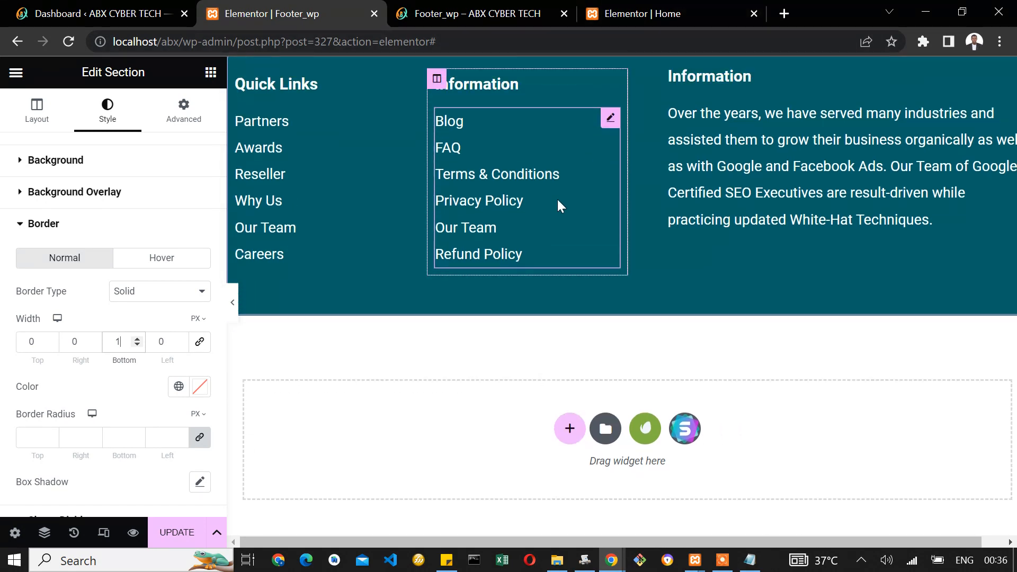
scroll(557, 199, "up", 1)
right_click(628, 69)
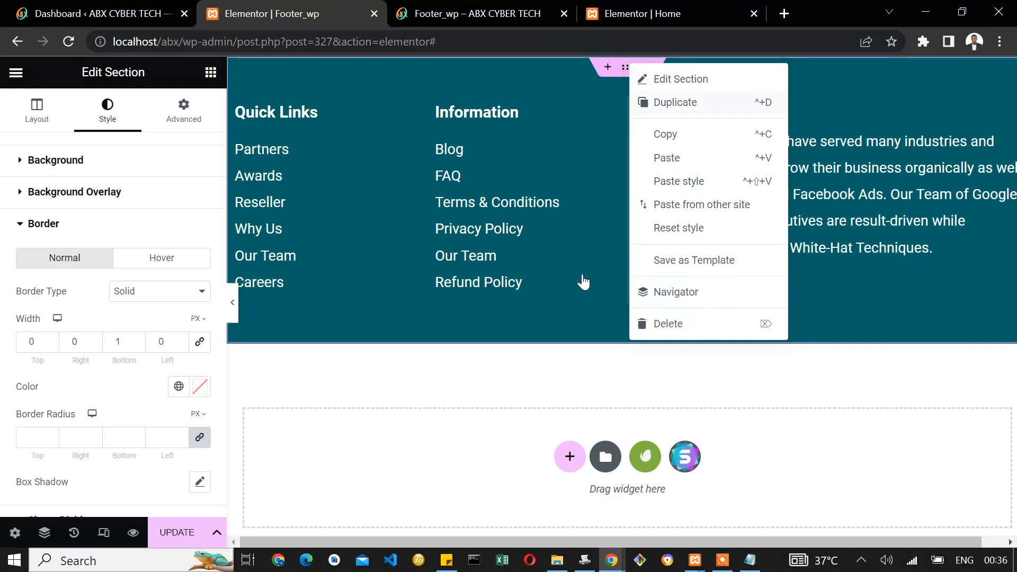
key("ctrl+d")
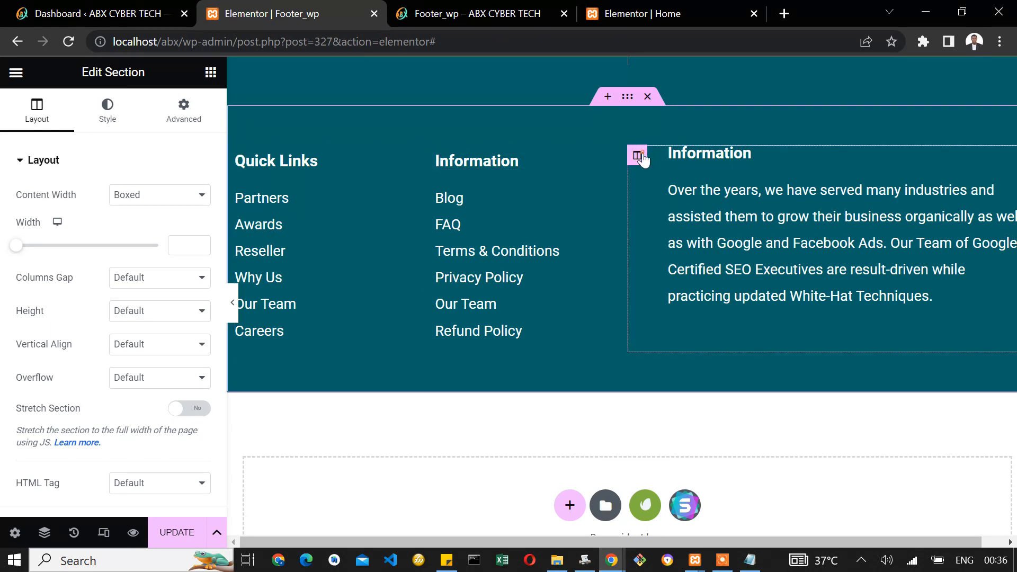
Reduce the duplicated section to its second column's Information heading by deleting the third column, the second column's link list and the Quick Links column.
right_click(638, 156)
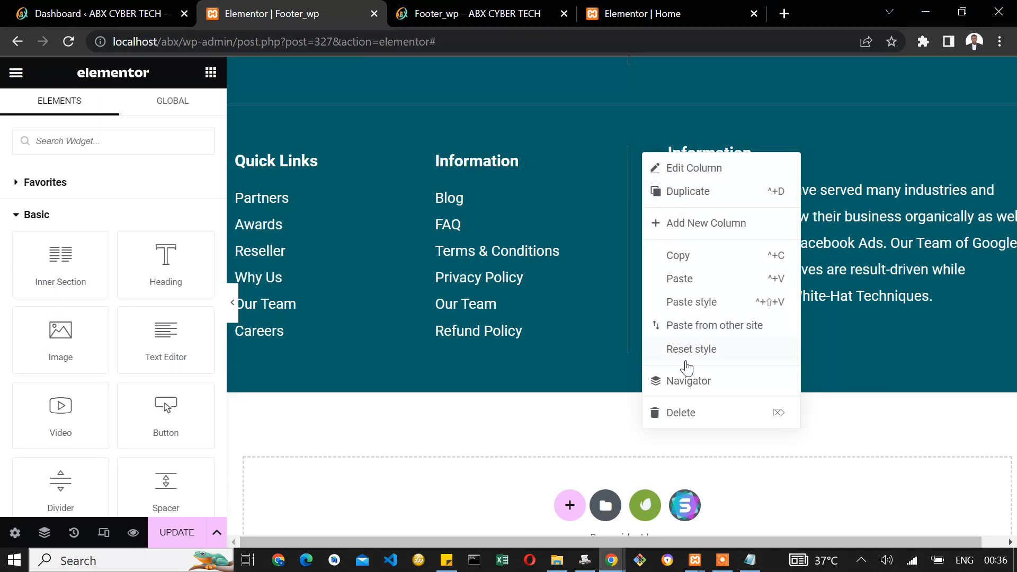
left_click(681, 413)
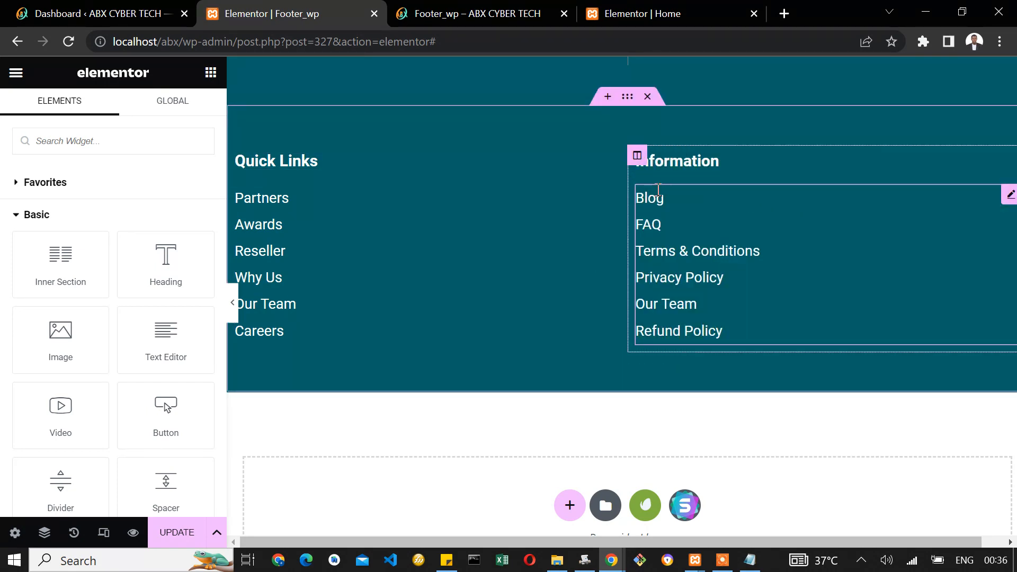
right_click(1009, 196)
left_click(909, 490)
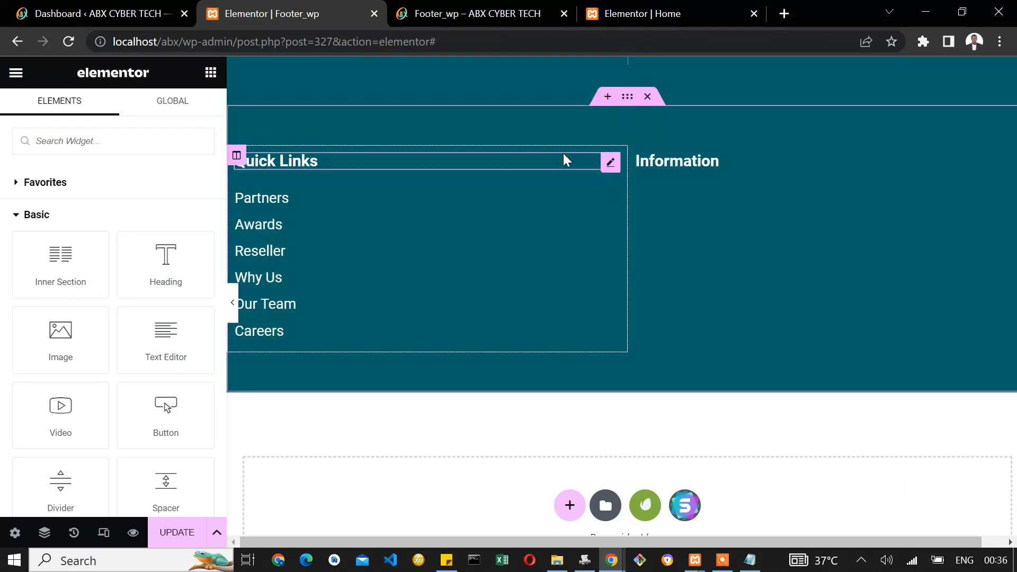
right_click(237, 156)
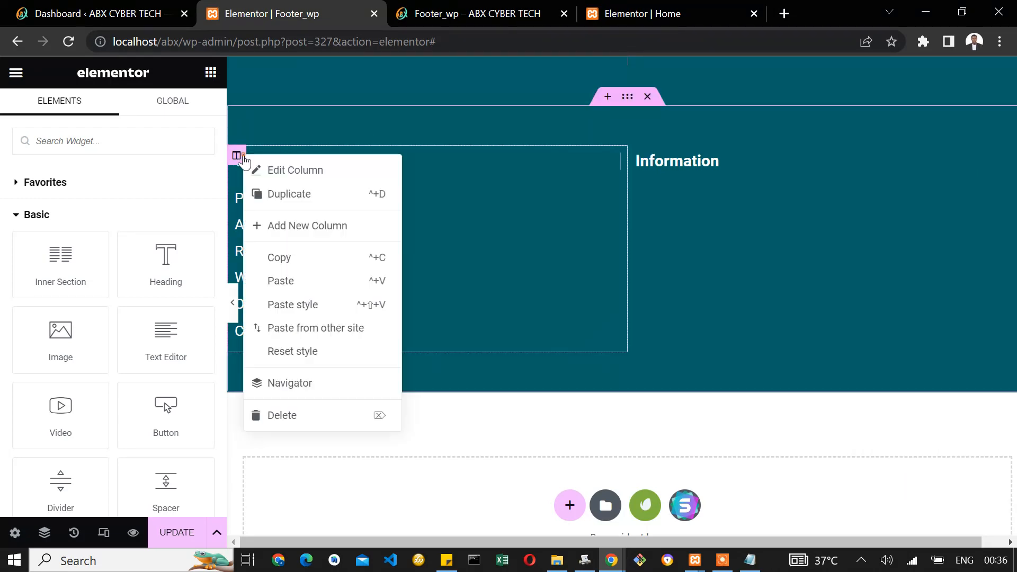
left_click(283, 414)
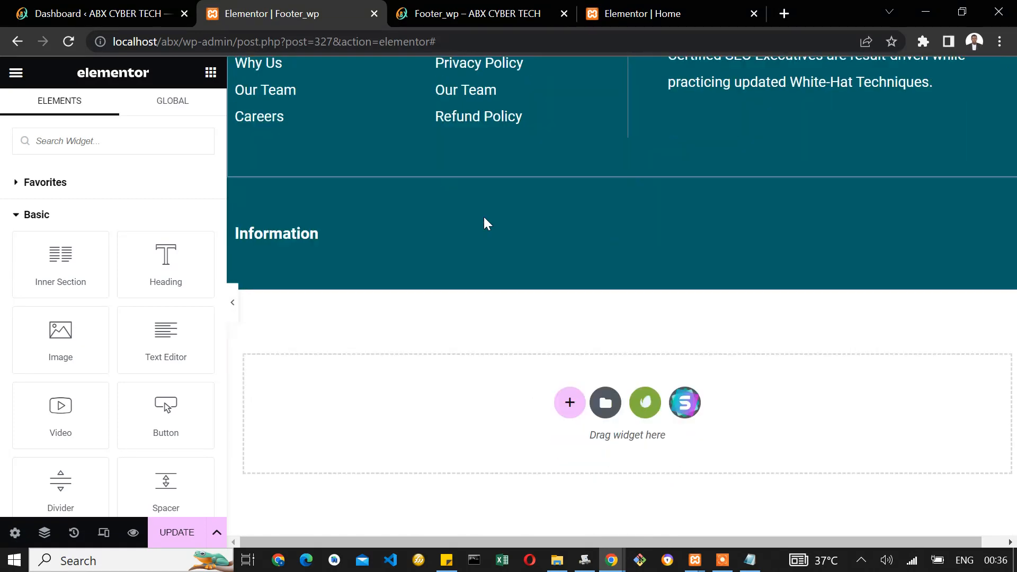
Set the lower footer section's top and bottom padding to 20 px.
left_click(409, 233)
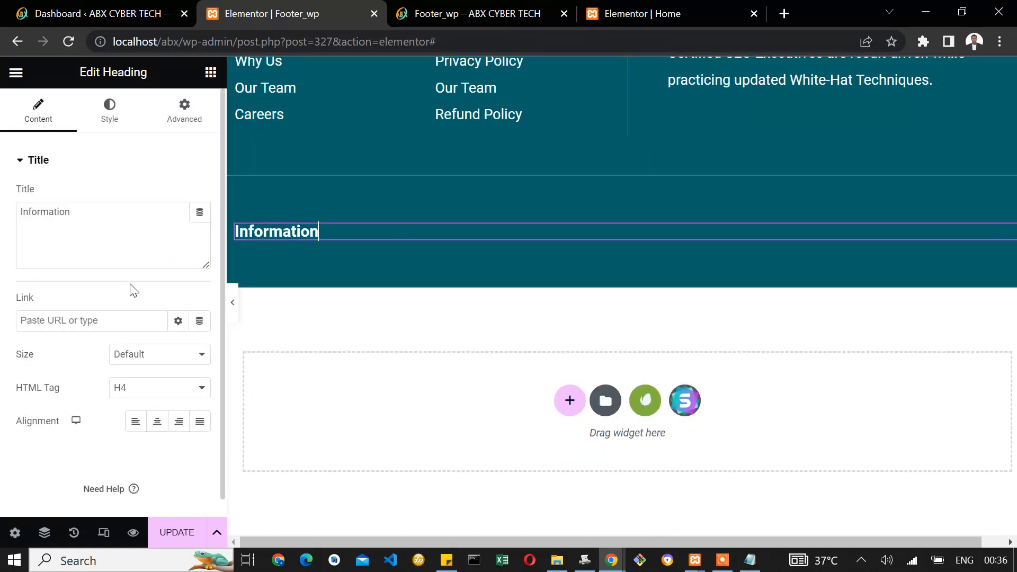
left_click(627, 167)
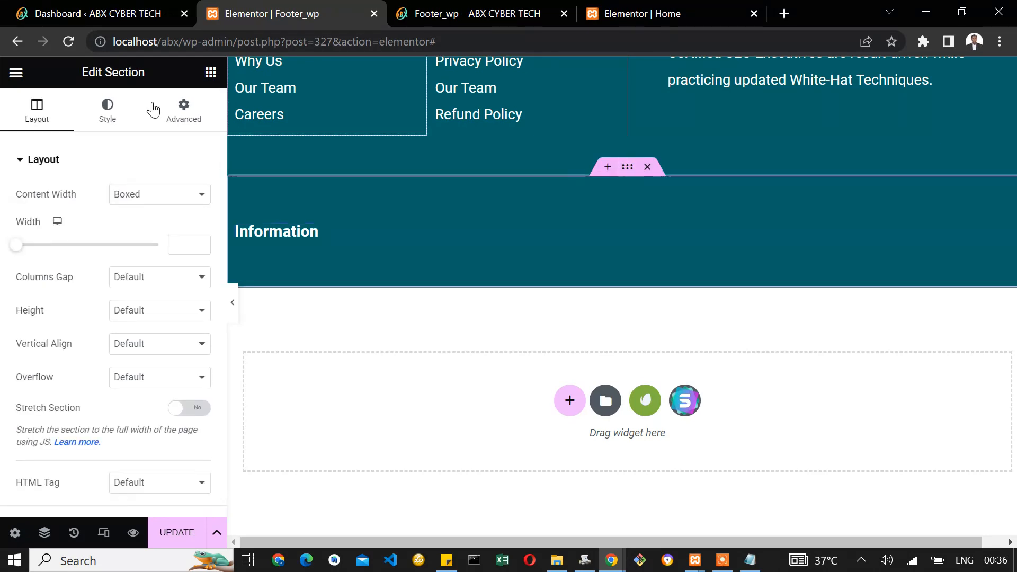
left_click(184, 113)
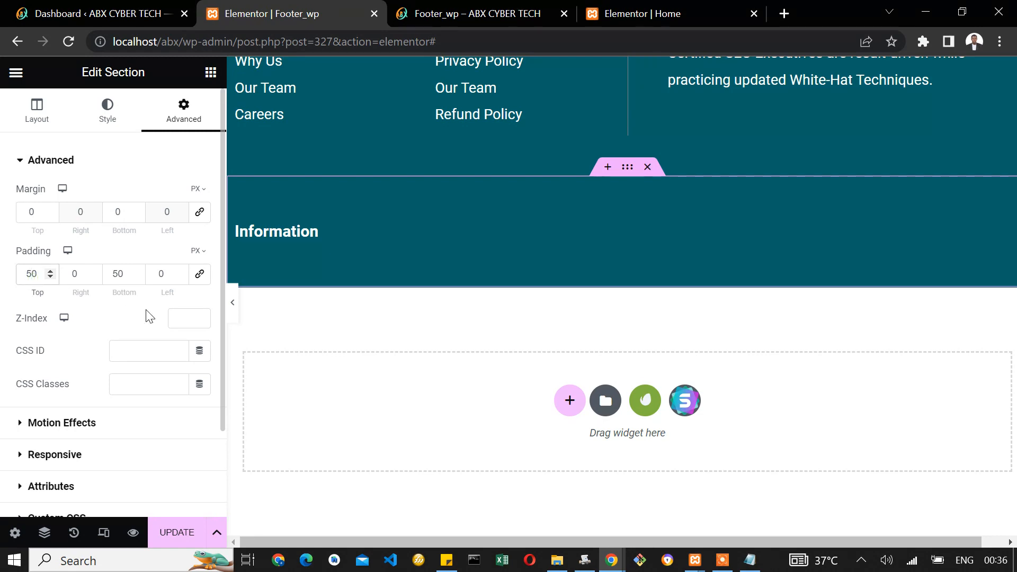
key("BackSpace")
type("2")
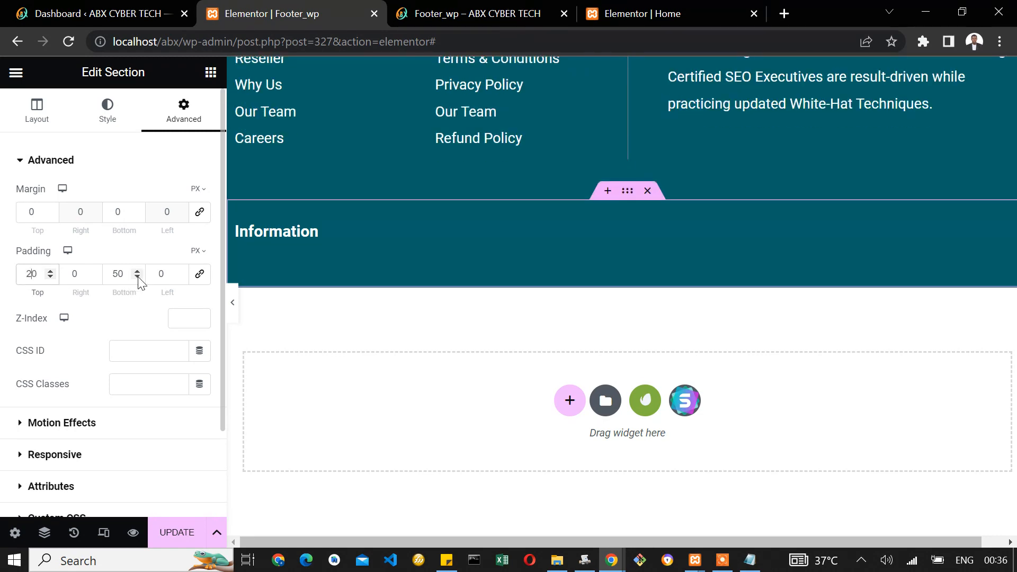
left_click(120, 275)
key("BackSpace")
type("2")
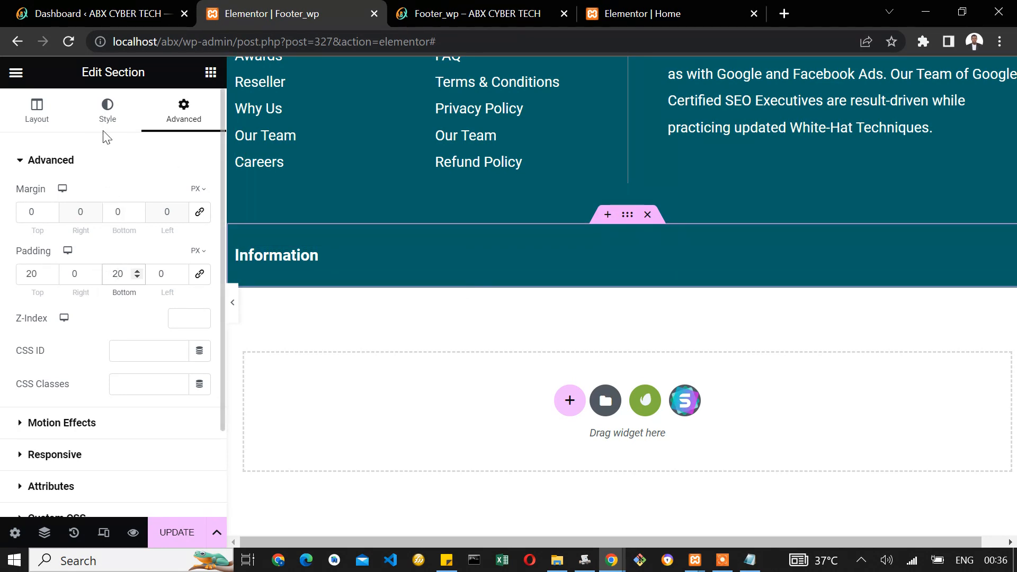
Check the lower section's background and border settings, then update the template and view its preview page.
left_click(107, 112)
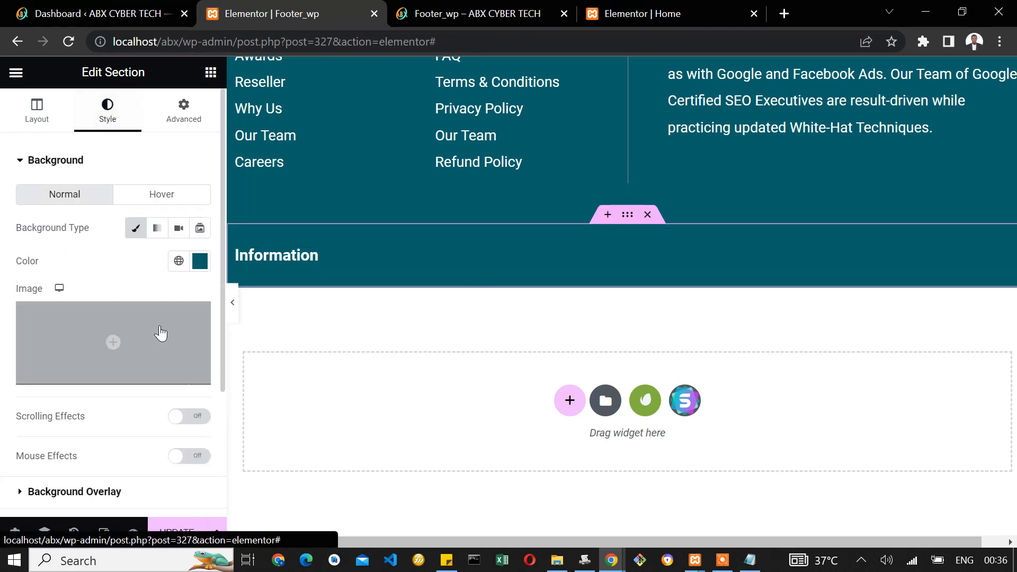
left_click(200, 261)
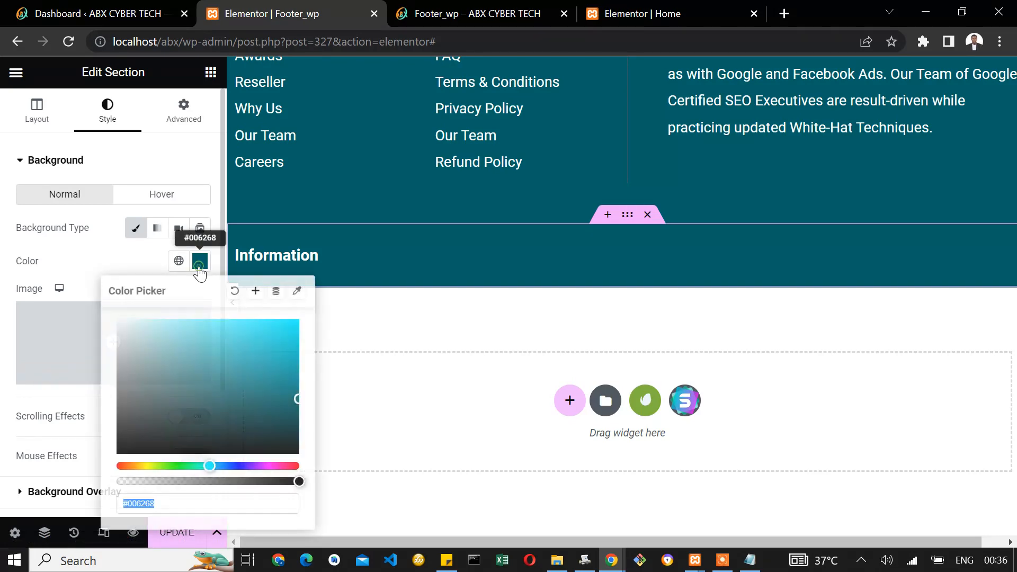
left_click(72, 273)
scroll(80, 288, "down", 3)
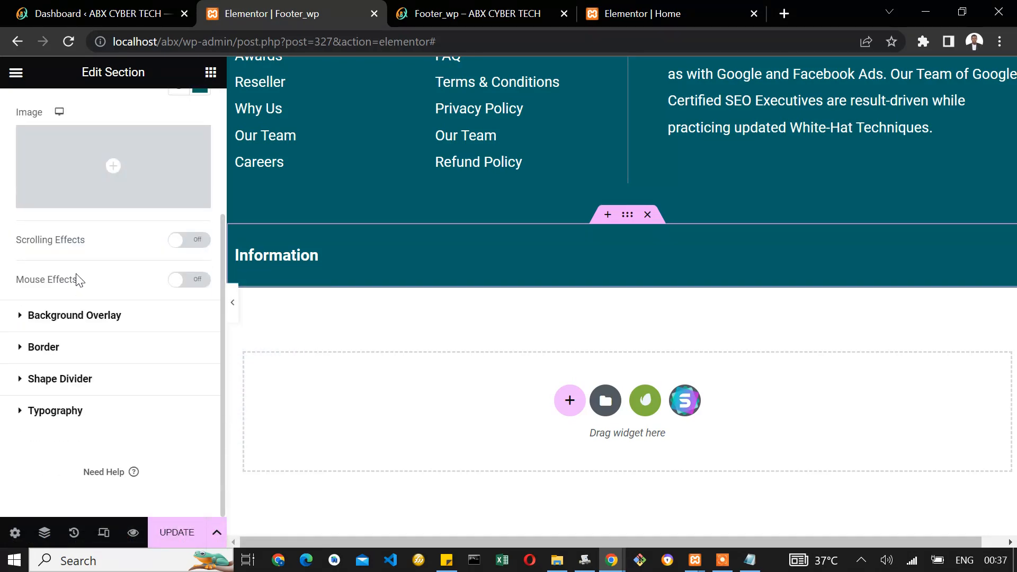
left_click(48, 351)
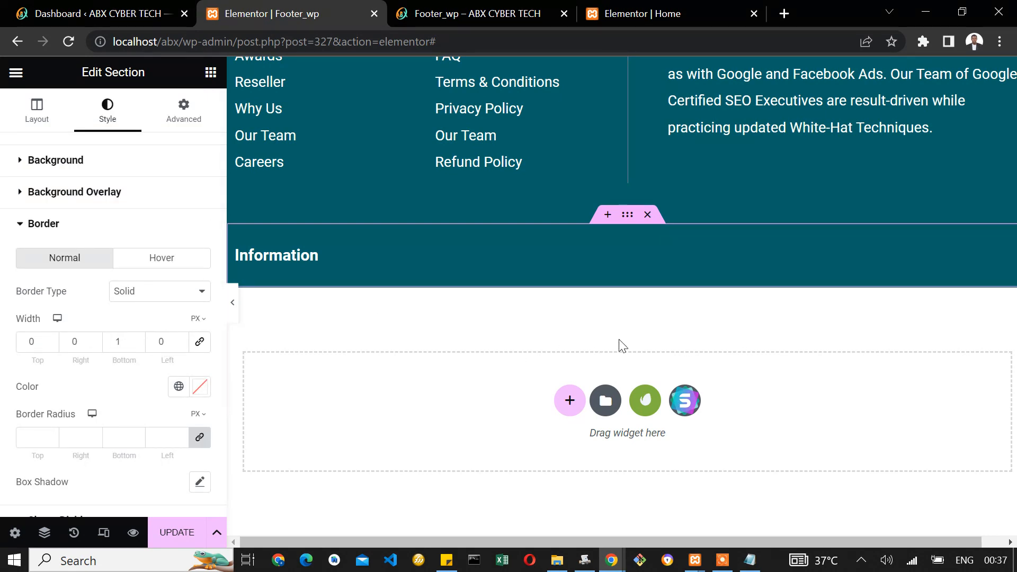
left_click(155, 525)
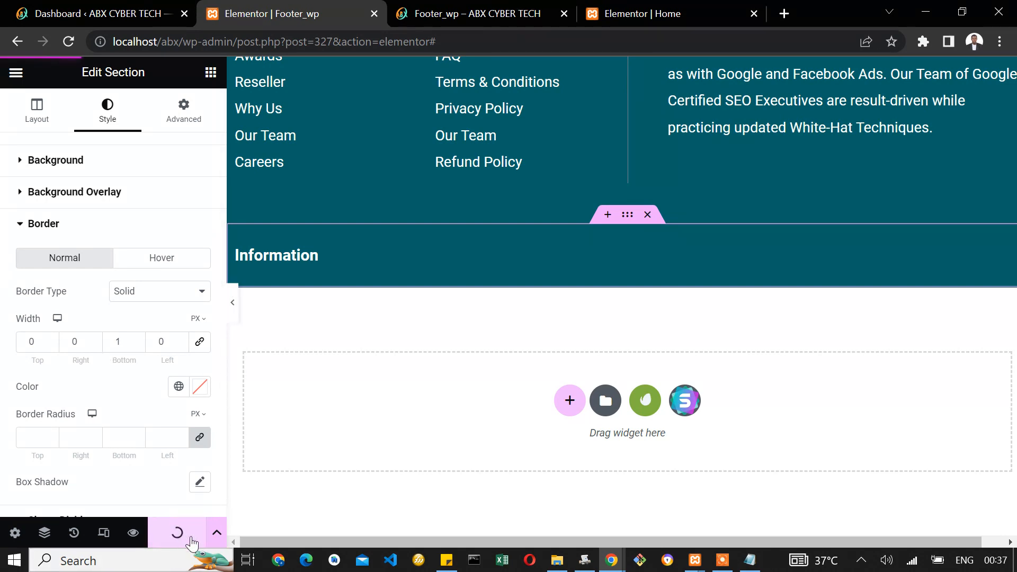
left_click(440, 7)
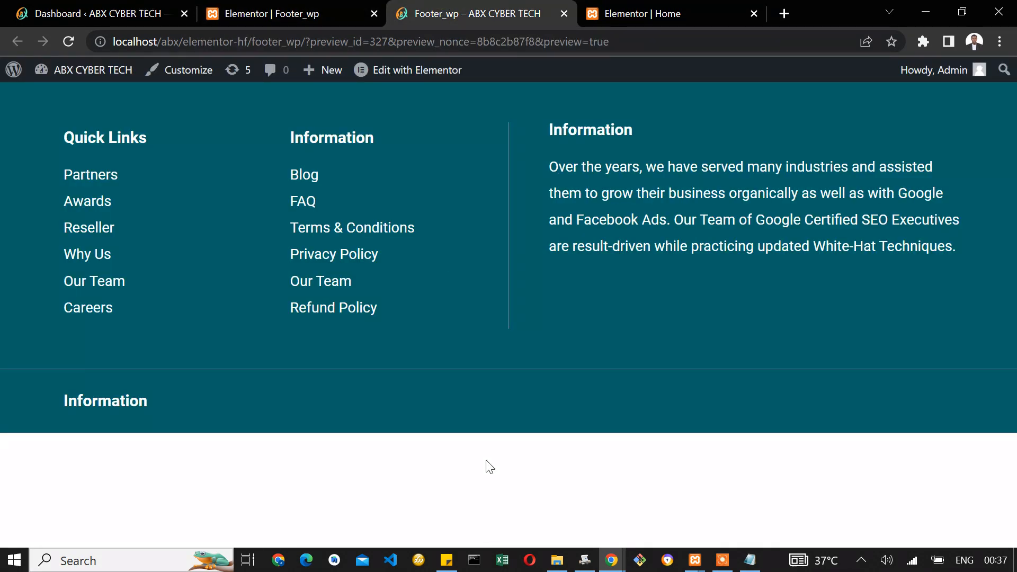
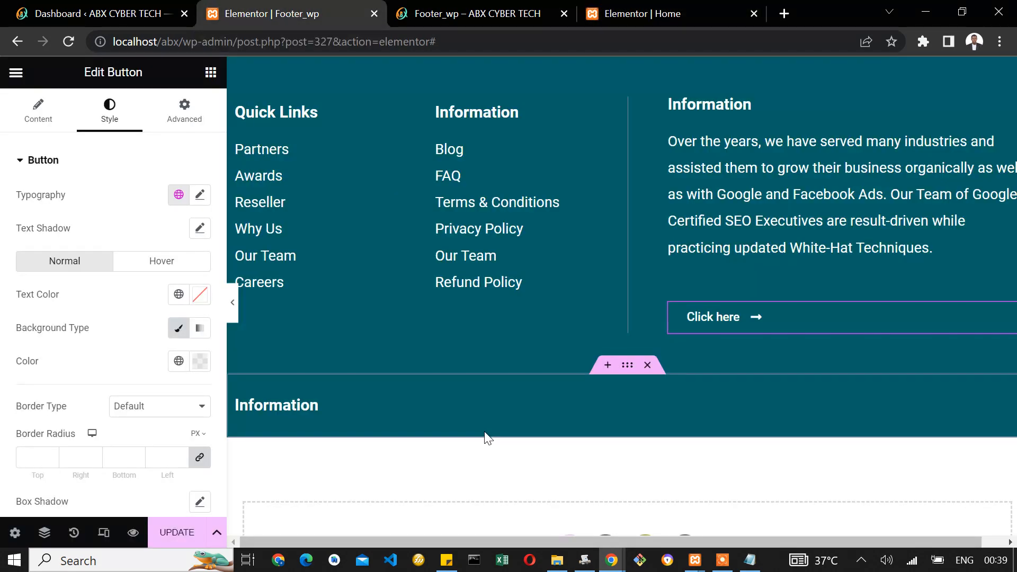
Add a second column to the lower footer section and place a Social Icons widget in it.
left_click(443, 403)
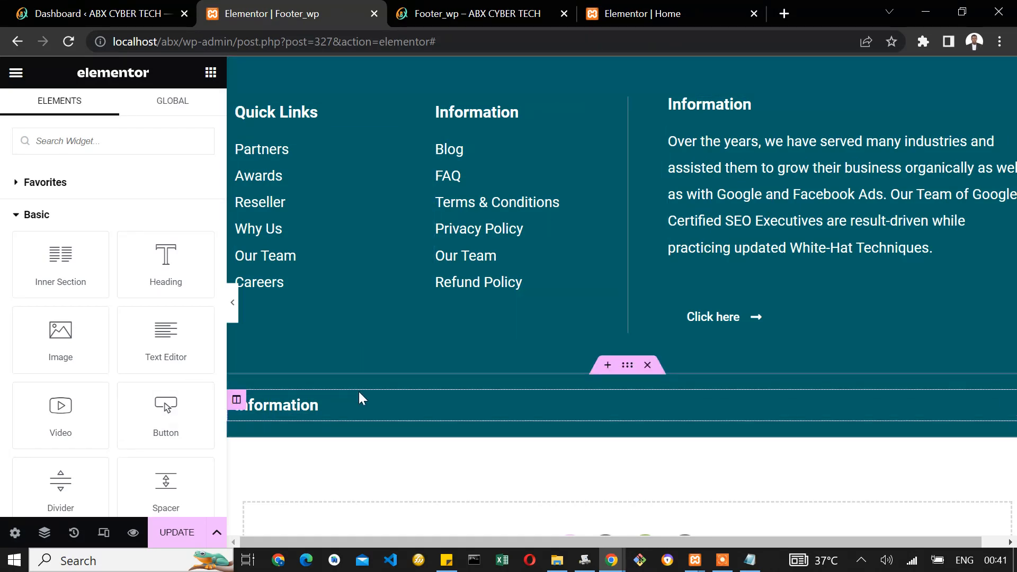
right_click(241, 403)
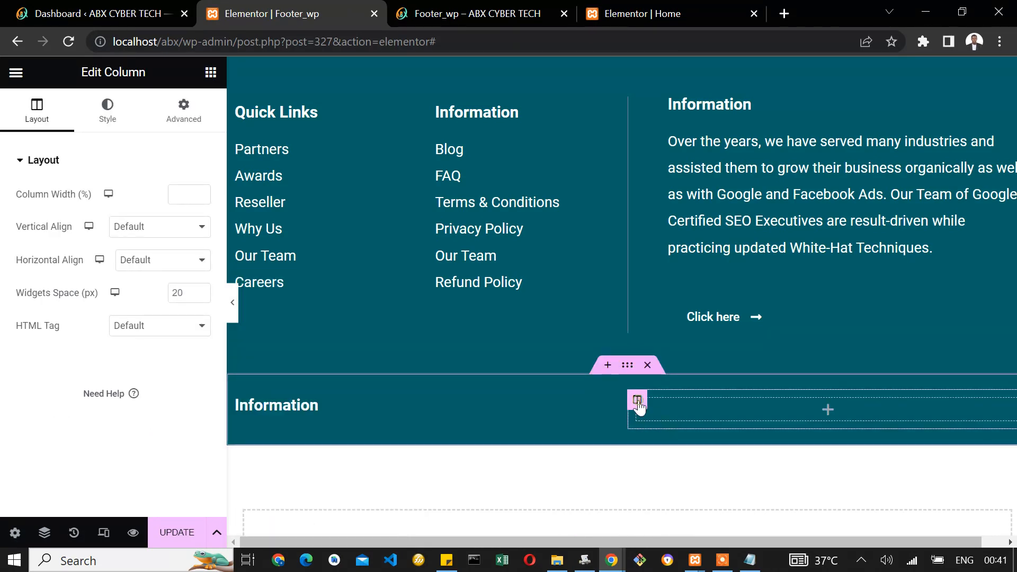
left_click(211, 73)
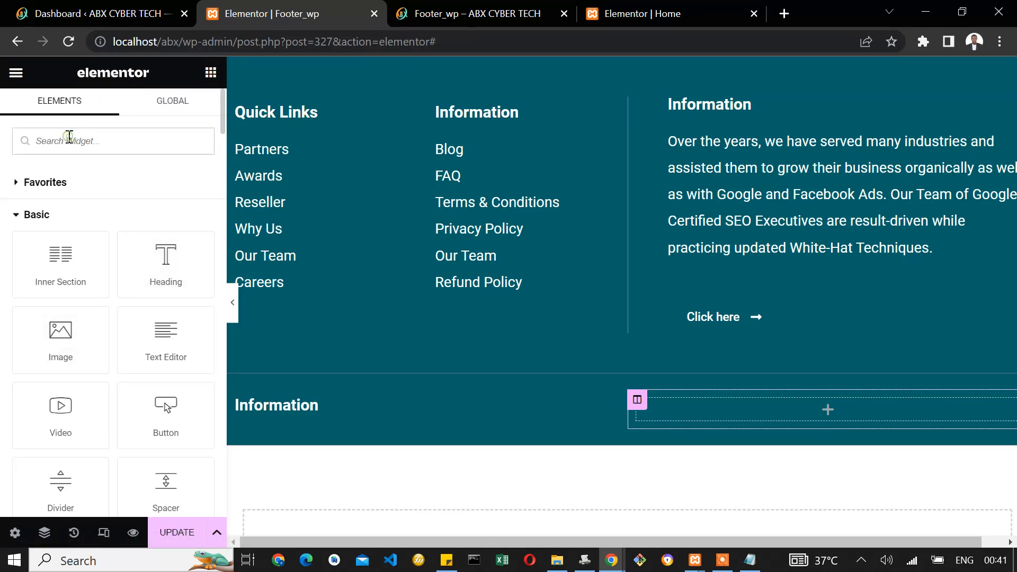
type("soci")
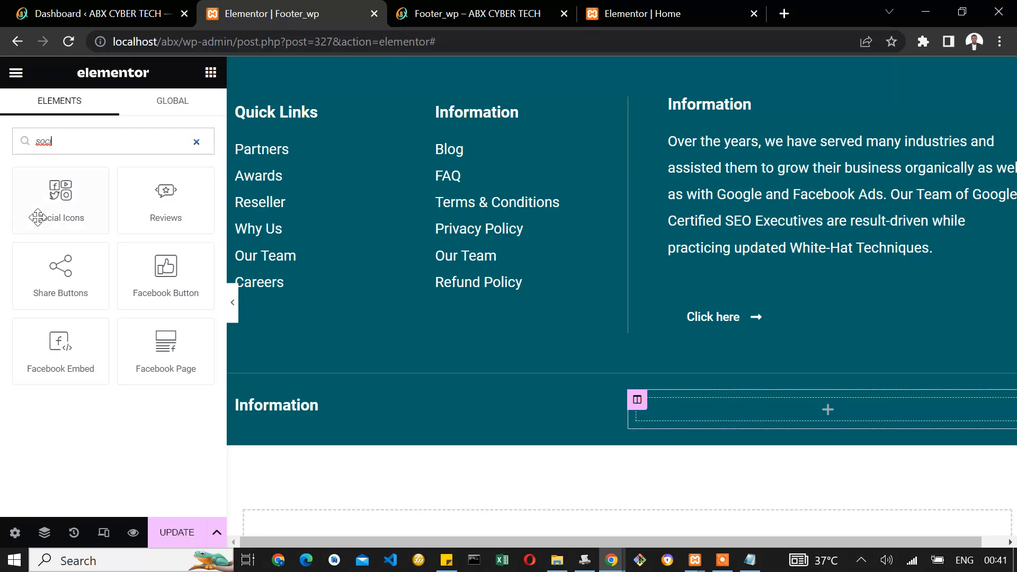
left_click_drag(38, 218, 724, 404)
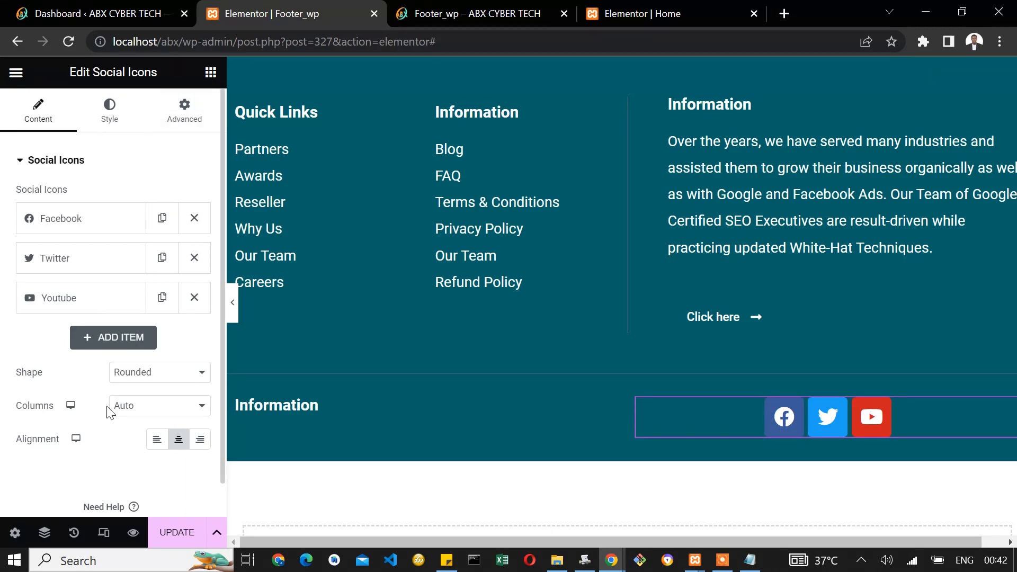
Set the social icons' shape to Circle and their color mode to Custom.
left_click(159, 380)
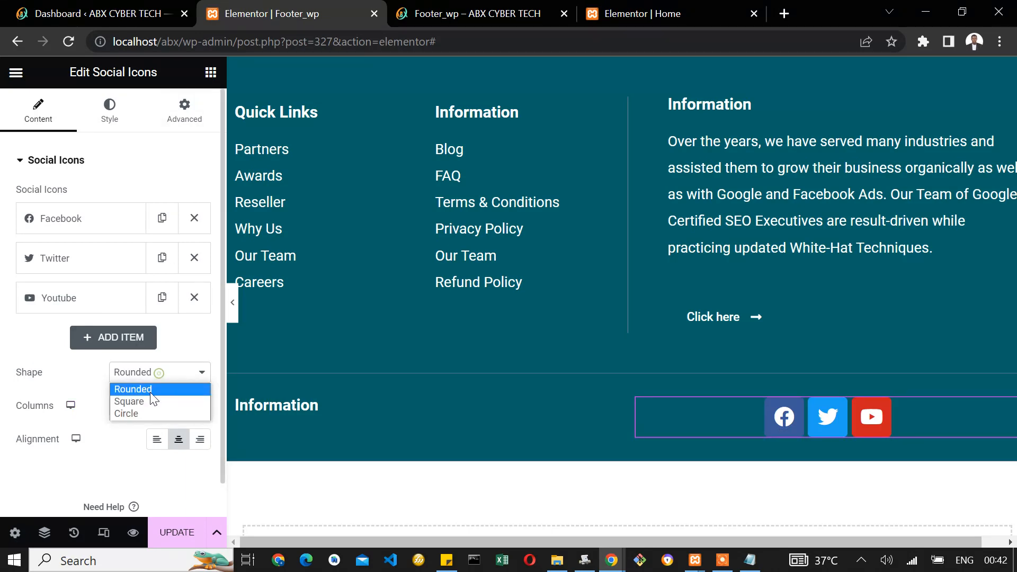
left_click(128, 412)
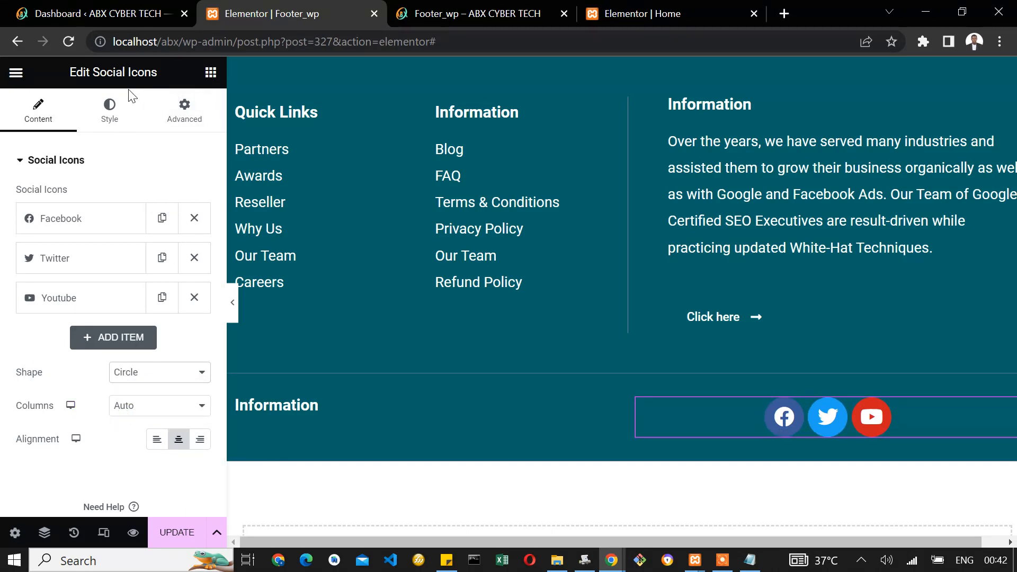
left_click(109, 113)
scroll(159, 403, "down", 3)
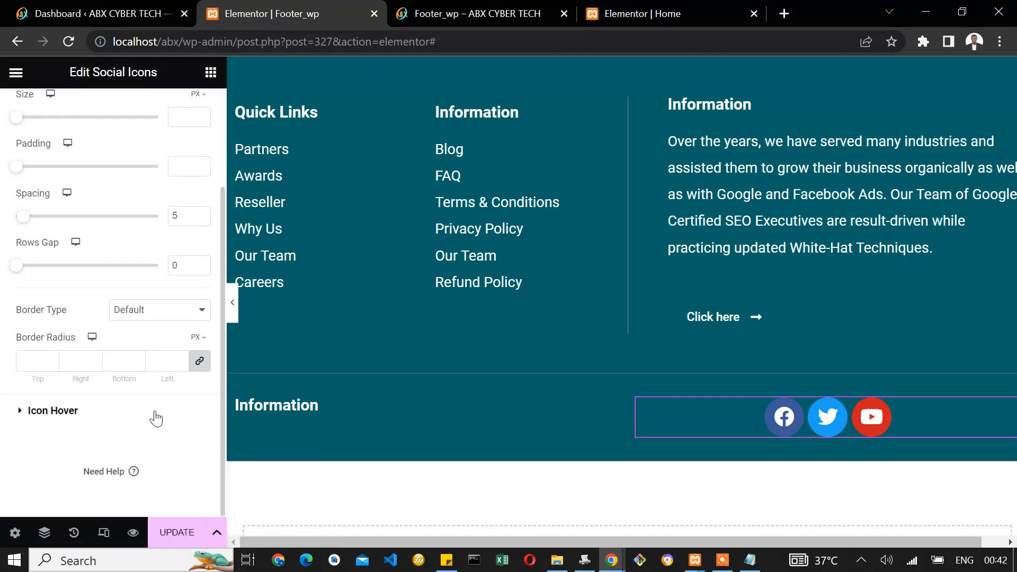
scroll(180, 275, "up", 3)
left_click(179, 195)
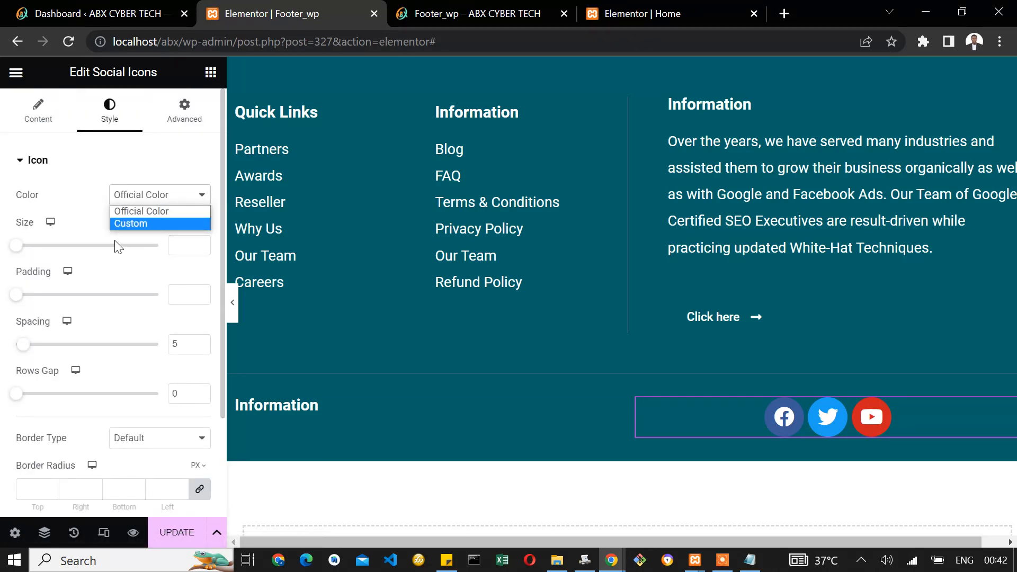
left_click(142, 224)
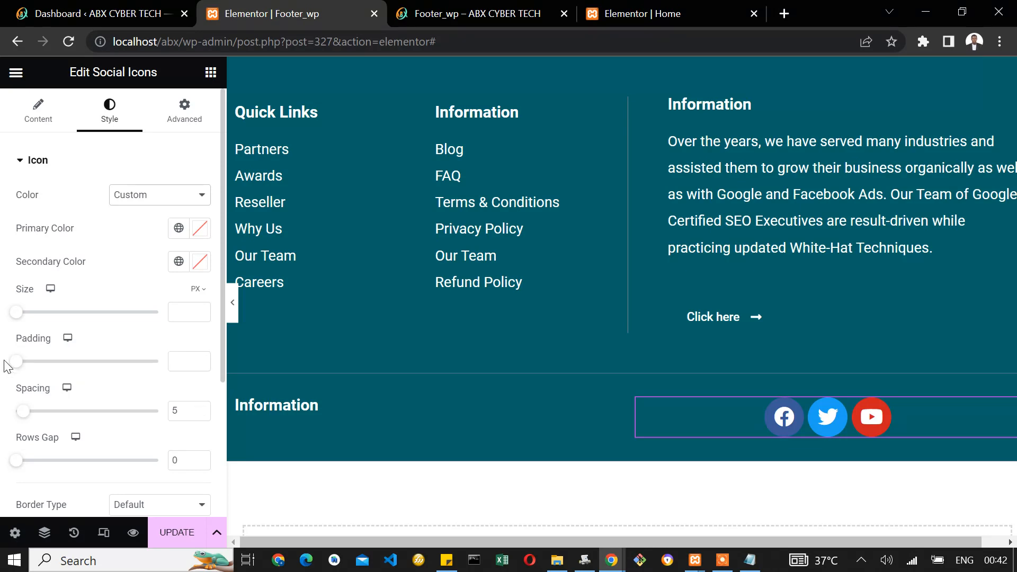
Set the social icons' primary color to grey #818181.
left_click(200, 229)
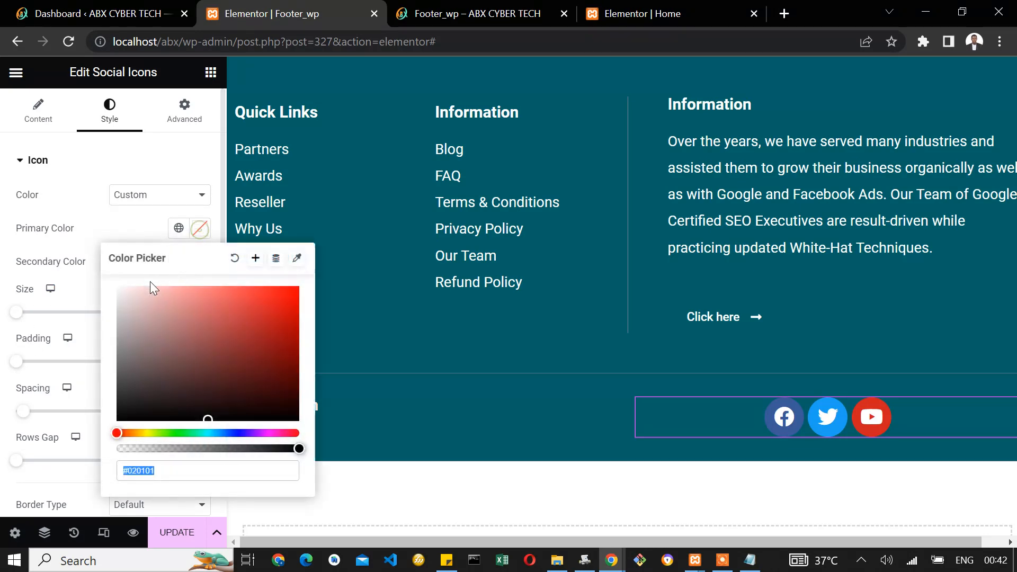
left_click(210, 422)
left_click_drag(126, 385, 71, 387)
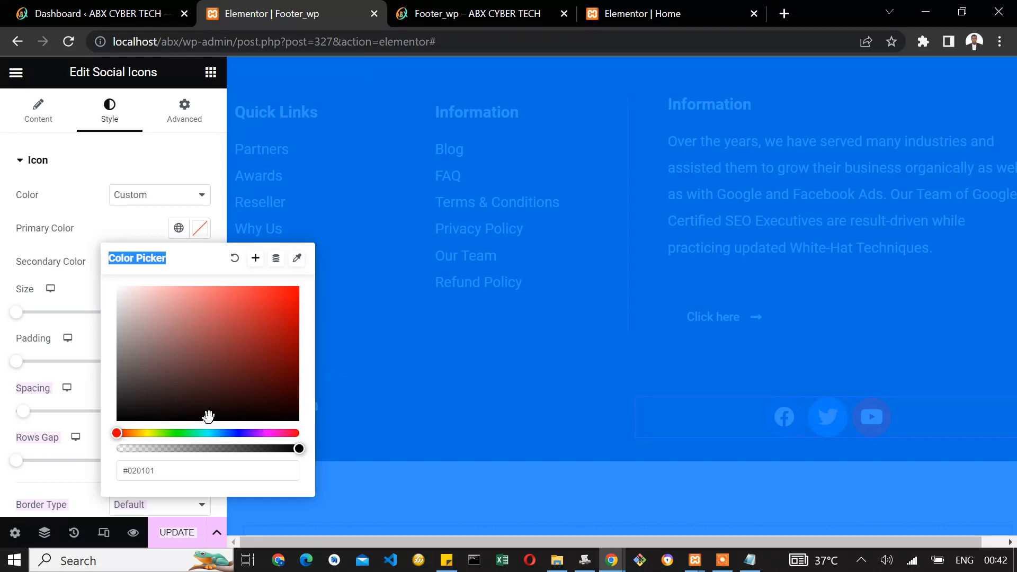
left_click_drag(209, 417, 78, 354)
left_click(505, 411)
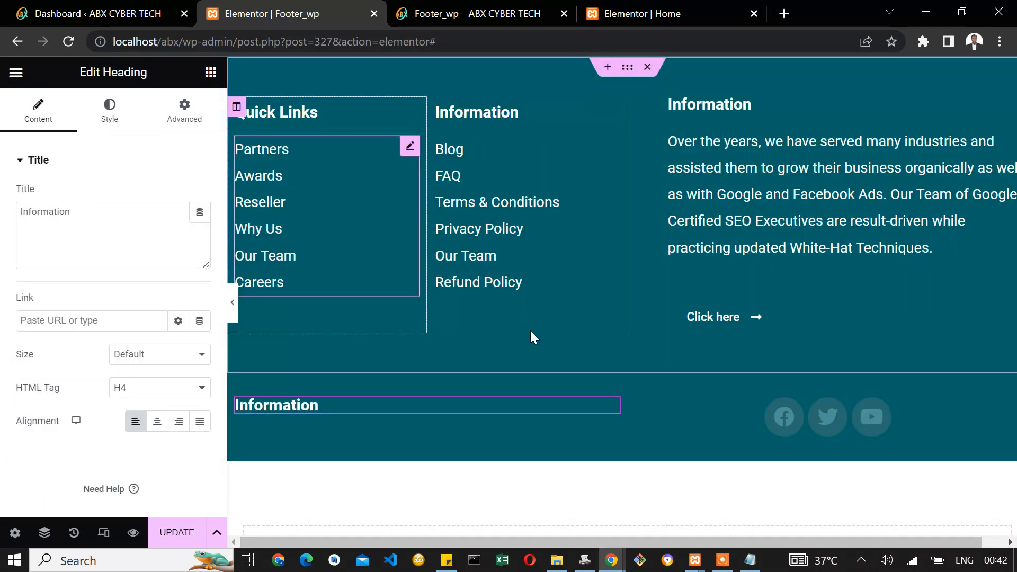
Reduce the opacity of the social icons' primary color to #81818166 and align the icons right.
left_click(939, 425)
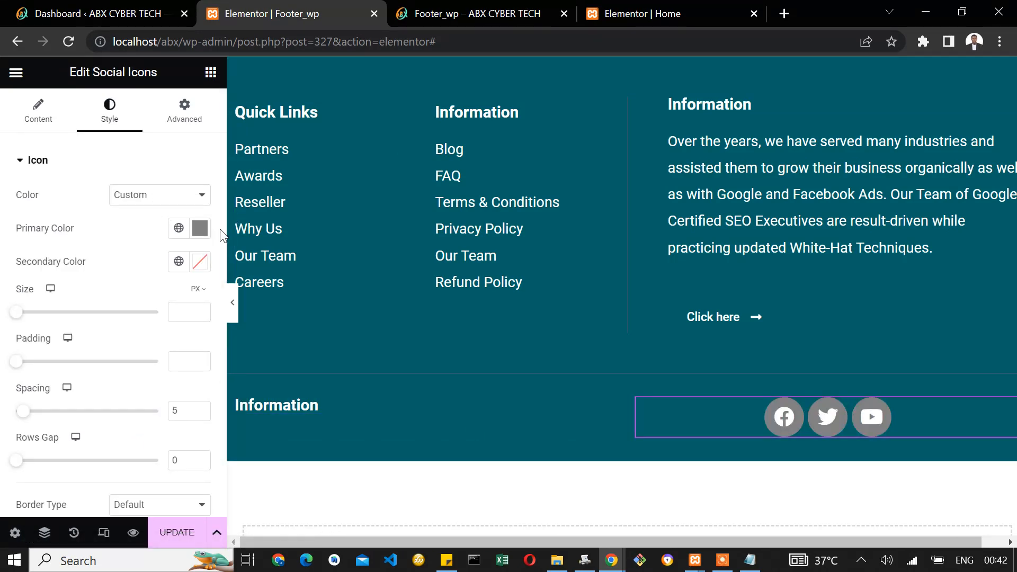
left_click(200, 228)
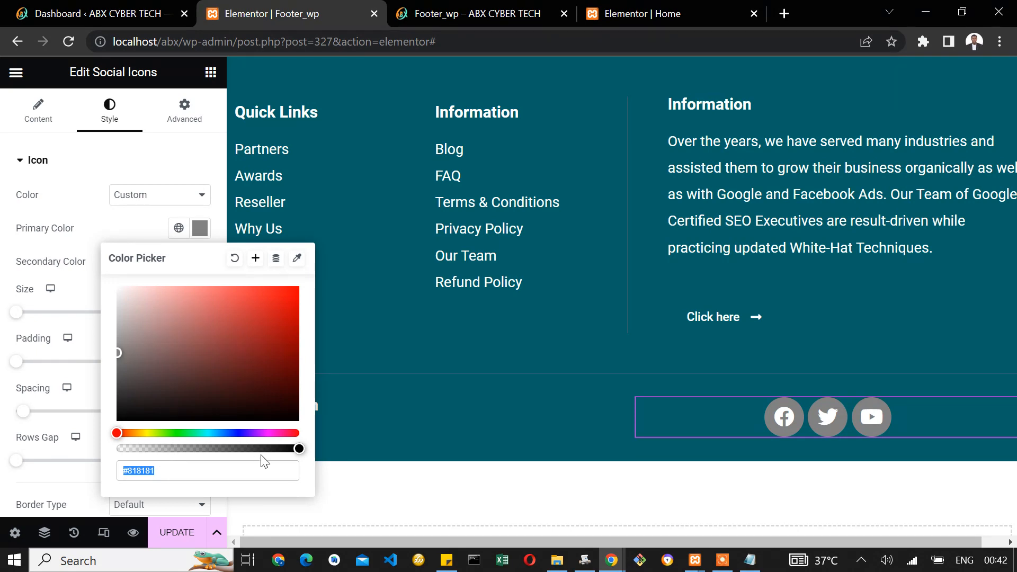
left_click_drag(298, 445, 190, 447)
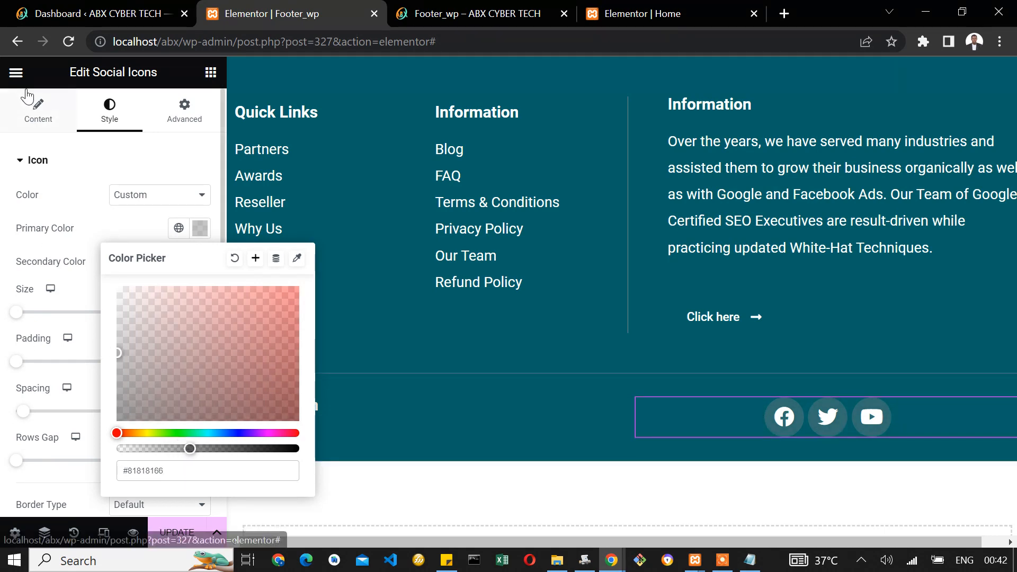
left_click(37, 113)
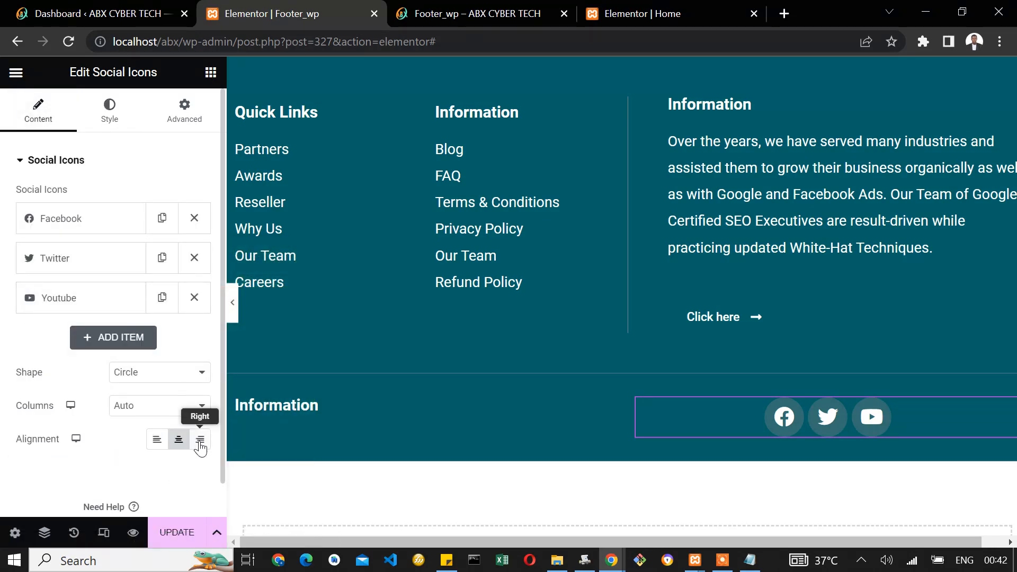
left_click(201, 440)
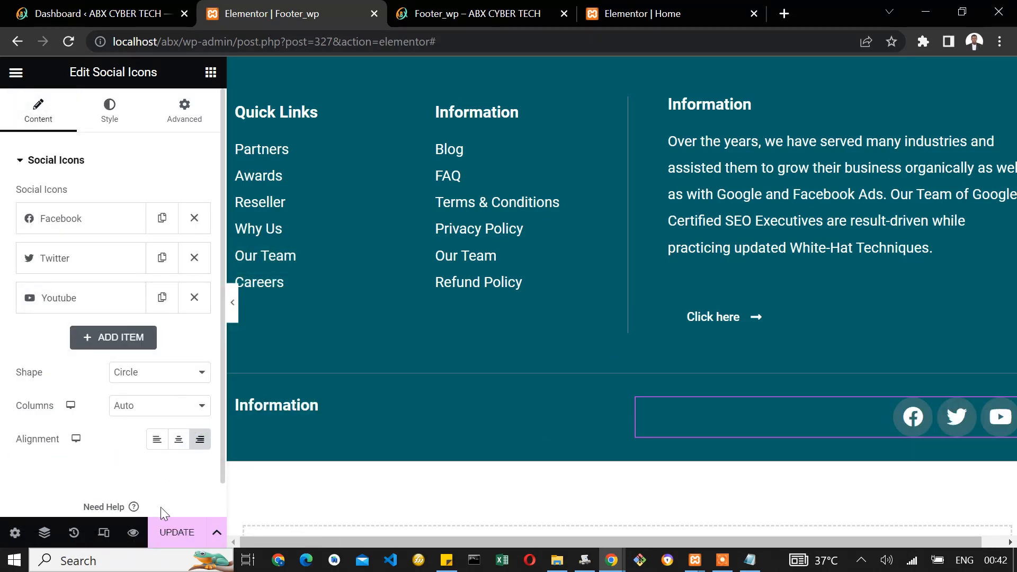
Duplicate the paragraph in the upper section's third column and move the copy below the lower section's Information heading.
left_click(320, 401)
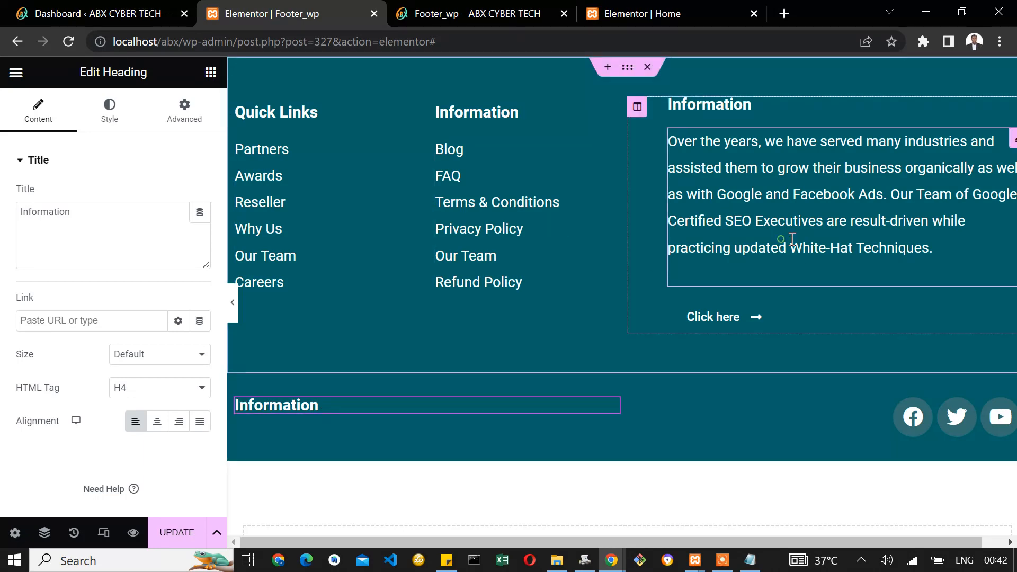
left_click(831, 277)
right_click(1011, 138)
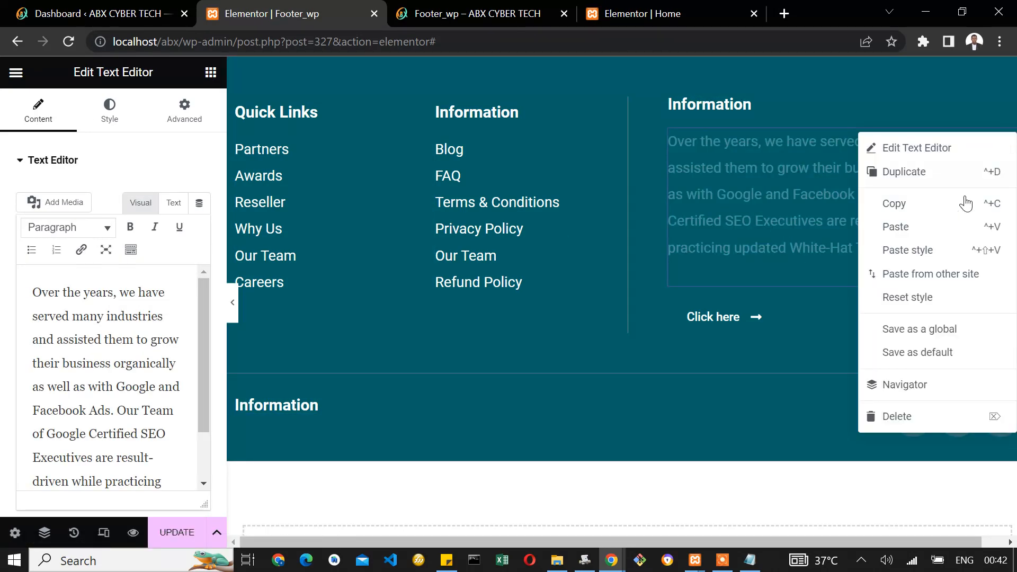
left_click(921, 177)
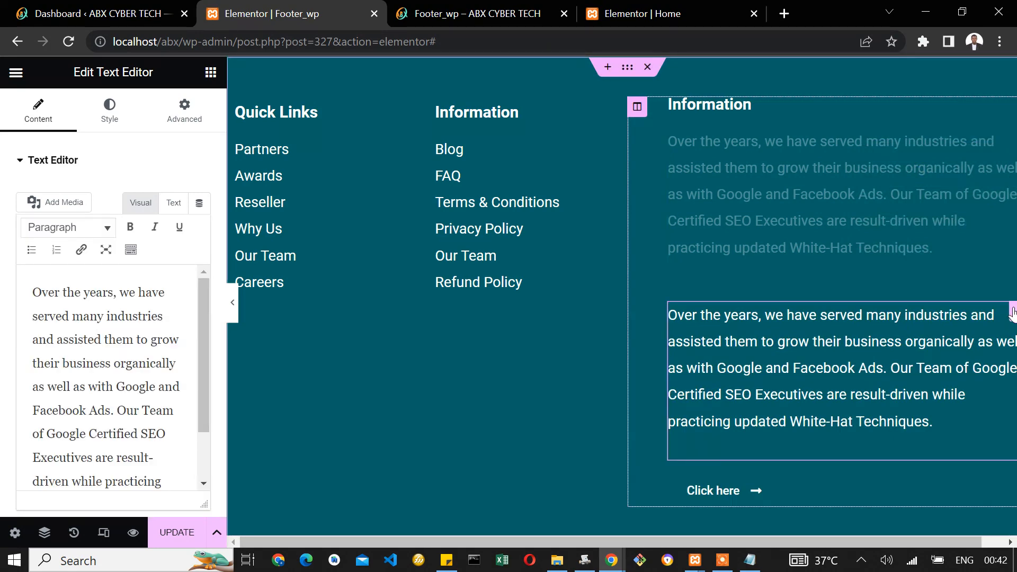
left_click_drag(1012, 313, 308, 423)
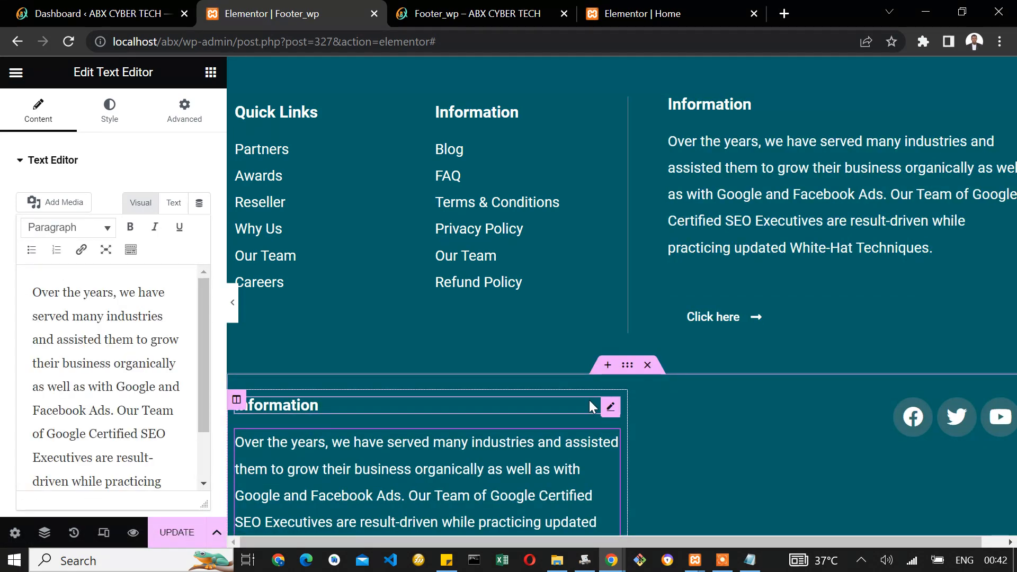
Delete the Information heading from the lower section's first column.
right_click(615, 424)
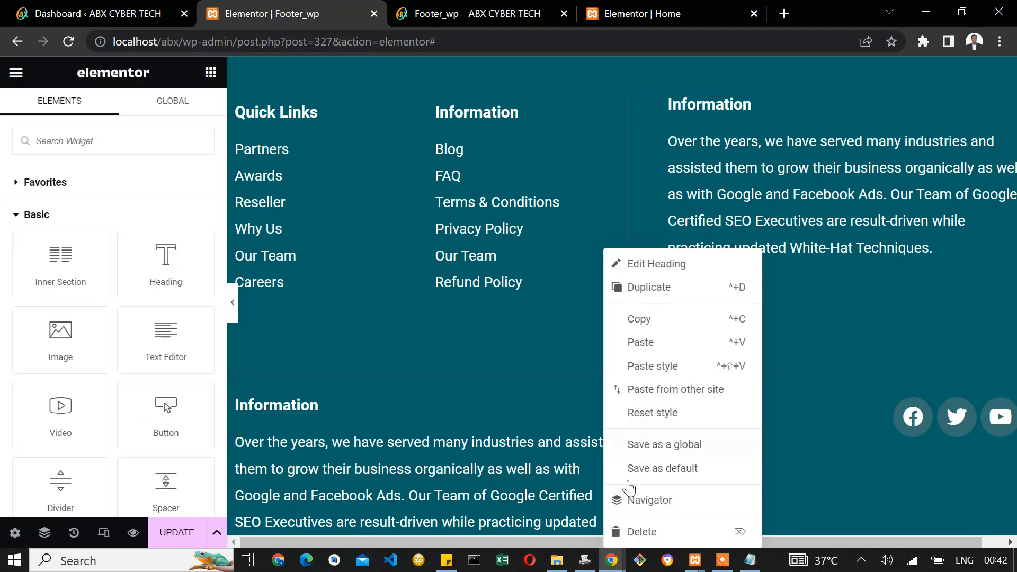
left_click(629, 532)
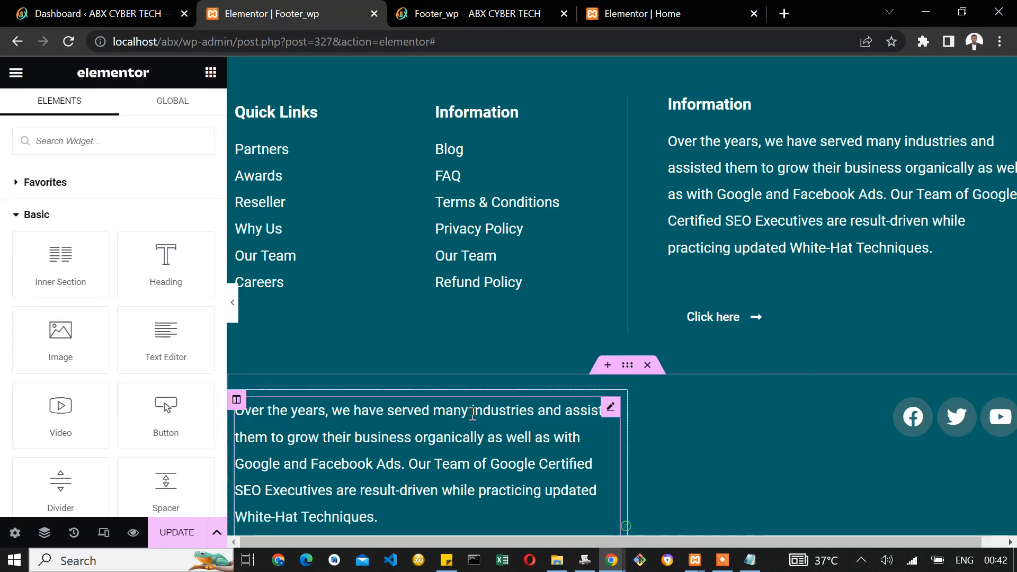
Replace the lower section's paragraph with "Copyright © 2023, abx cyber tech. All rights reserved." and update the template.
left_click(373, 498)
left_click(126, 362)
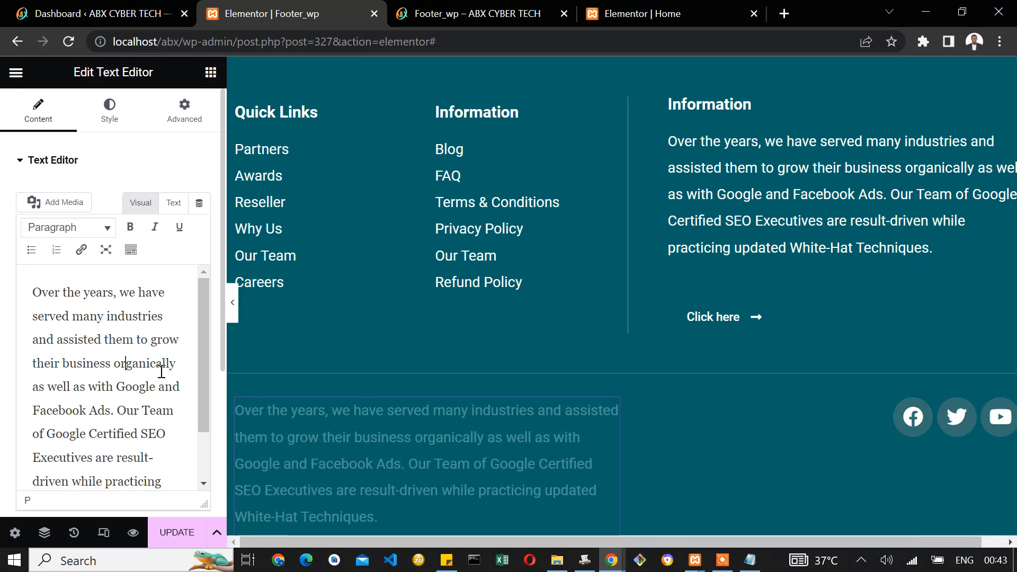
key("ctrl+a")
type("cp")
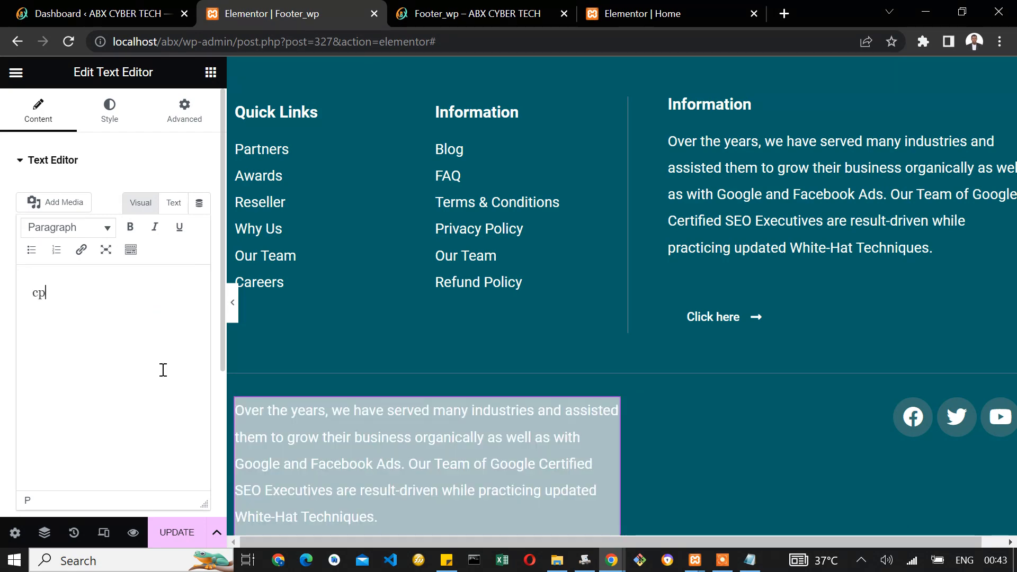
key("BackSpace")
key("BackSpace")
type("Co")
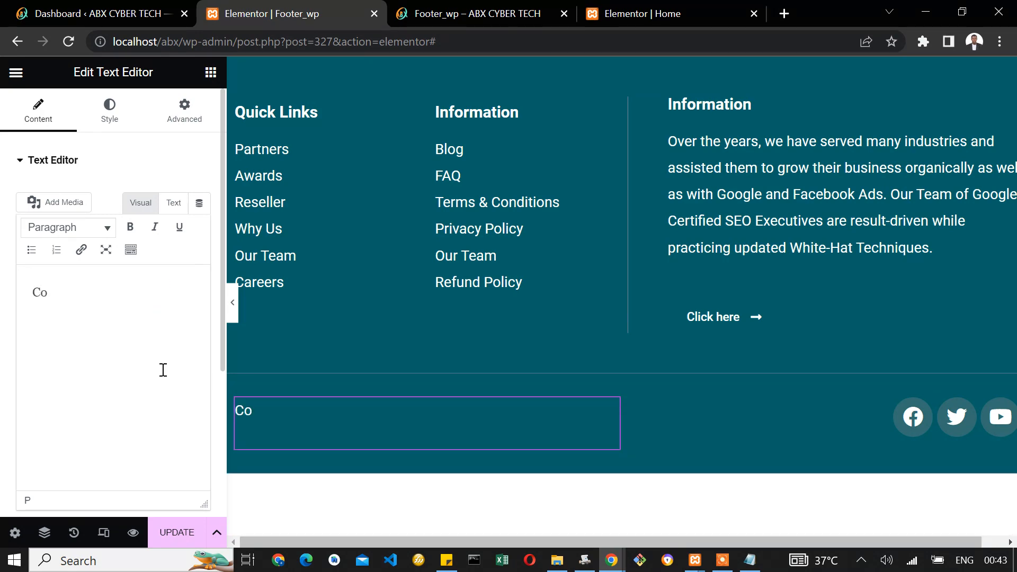
key("BackSpace")
type("Alright")
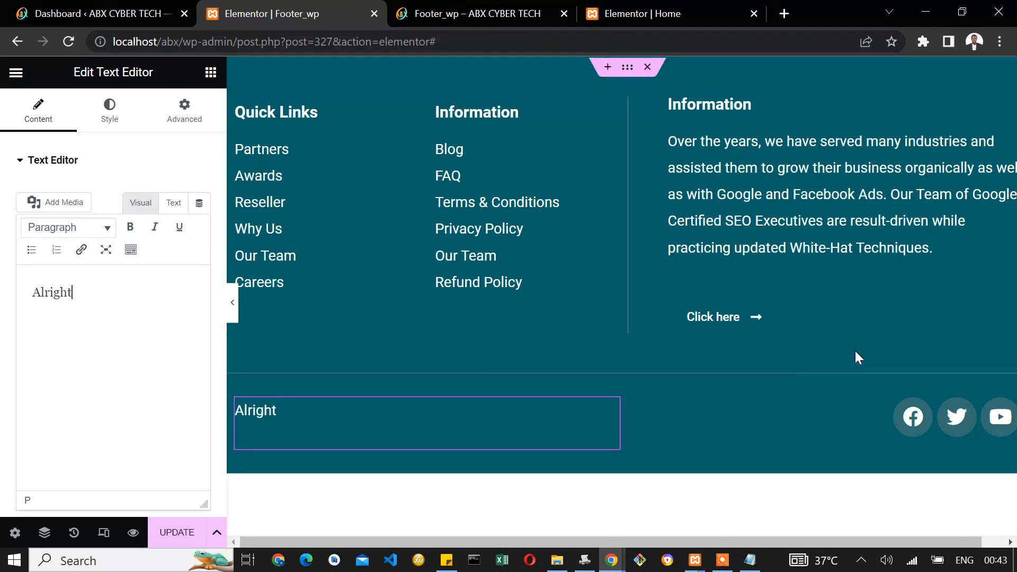
key("ctrl+a")
type("Copyright © 2023, abx cyber tech. All rights reserved")
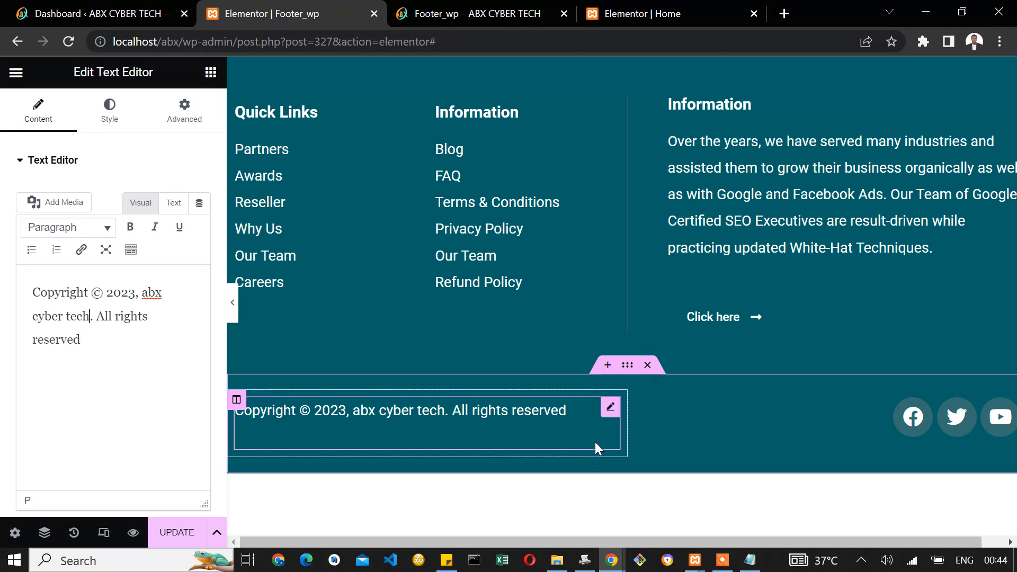
left_click(176, 533)
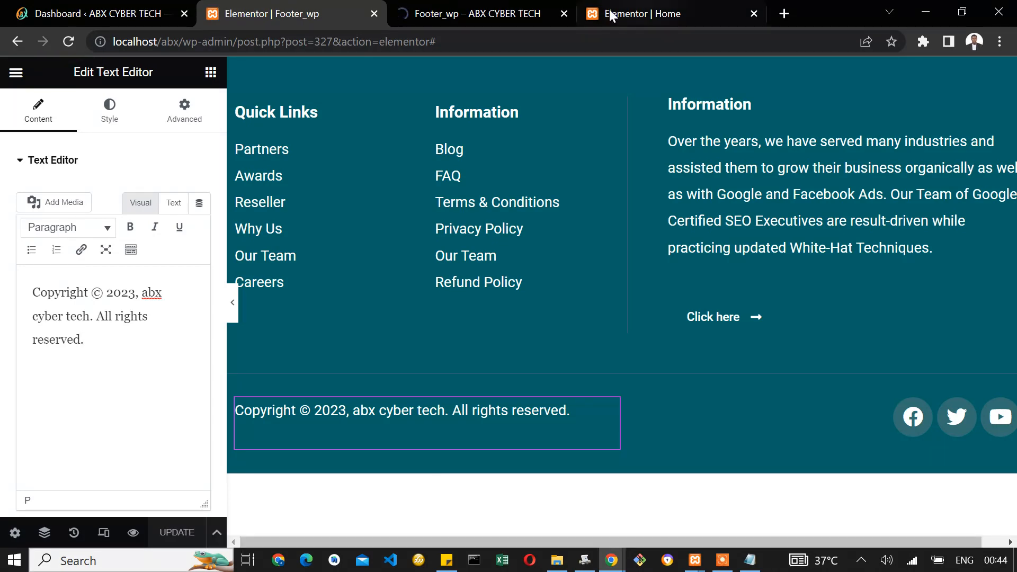
View the updated footer on the Footer_wp preview page.
left_click(481, 11)
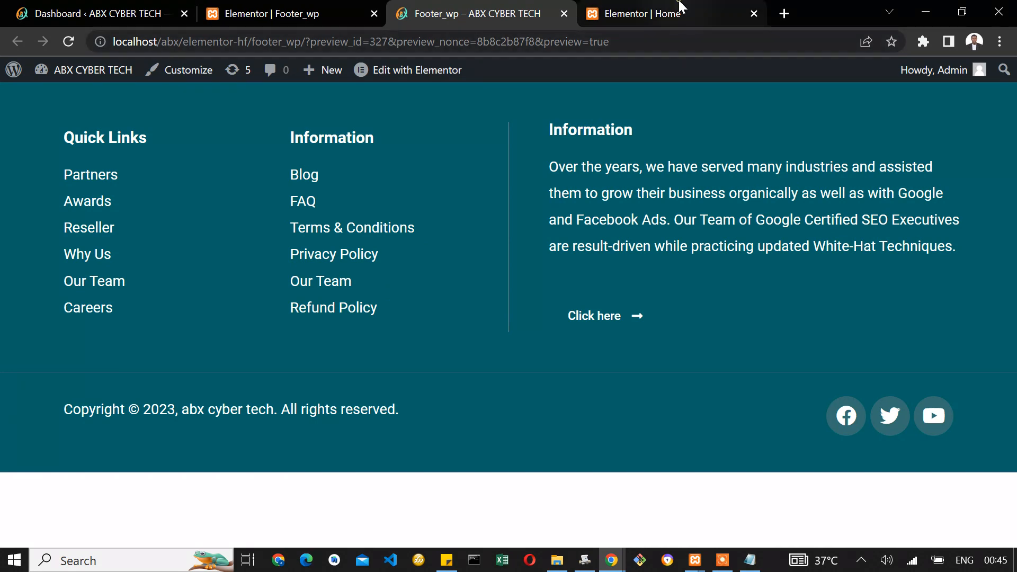
left_click(615, 16)
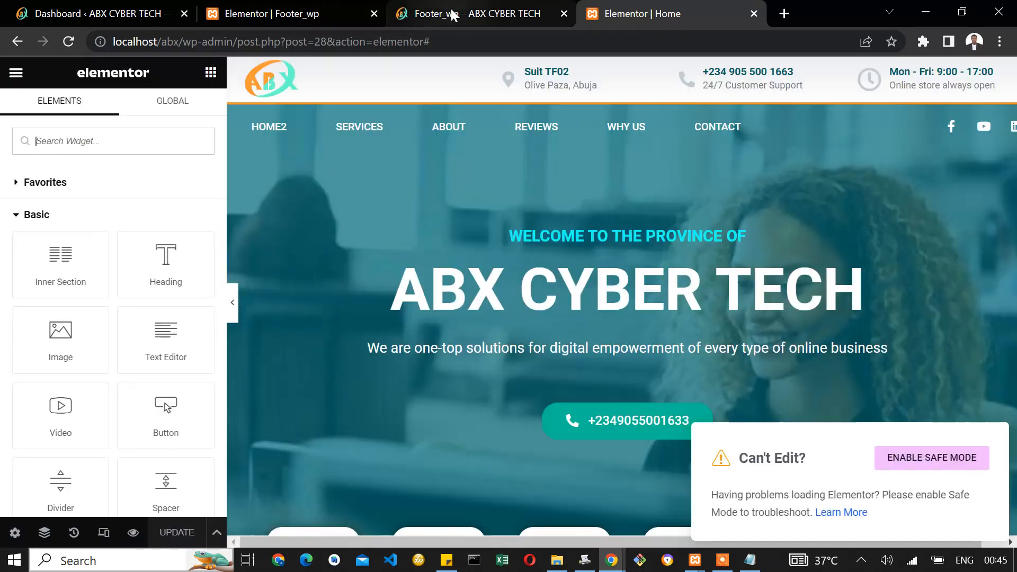
left_click(451, 10)
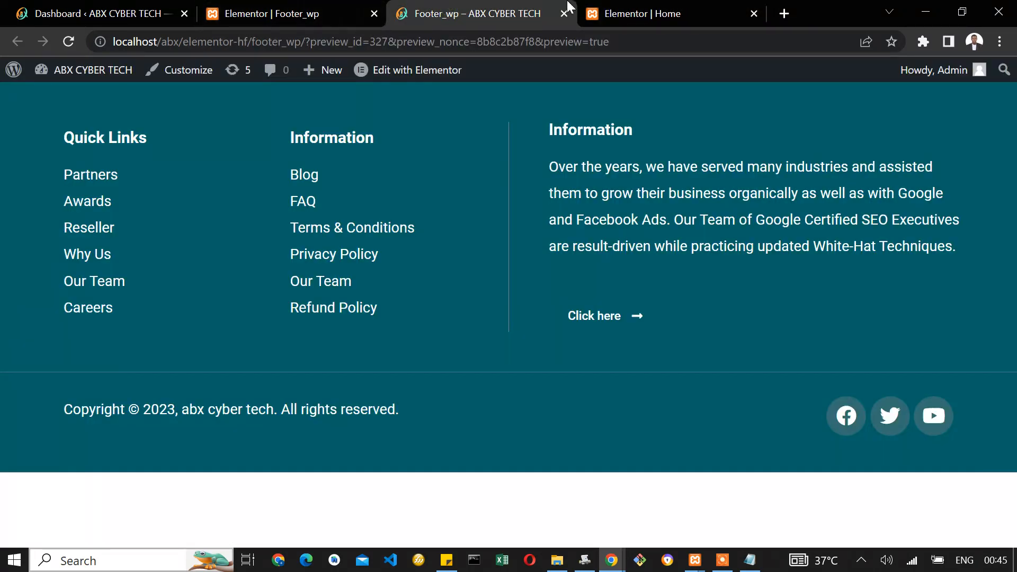
Preview the Home page and examine it from the header through to the footer.
left_click(634, 13)
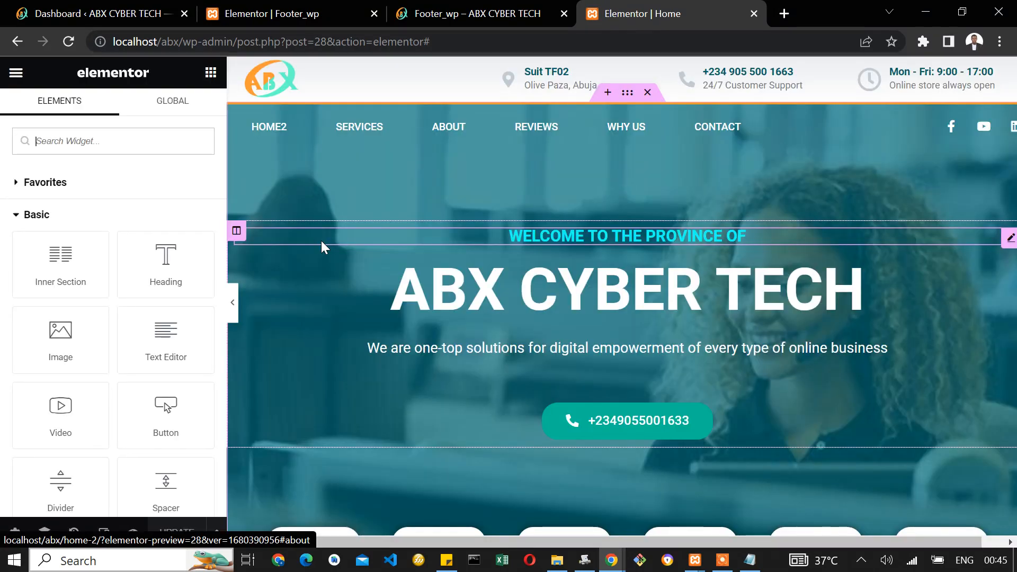
scroll(84, 383, "down", 6)
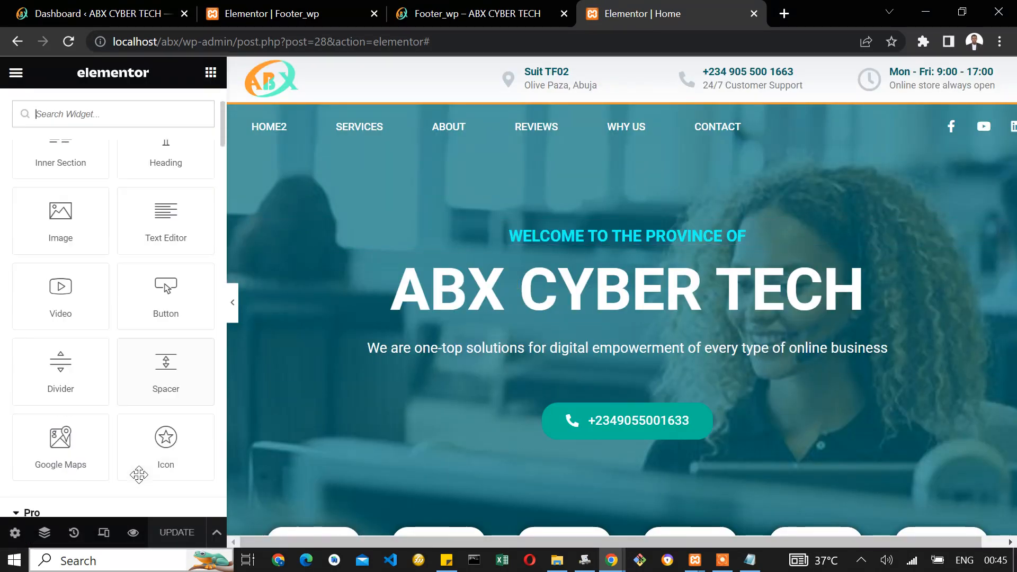
left_click(133, 533)
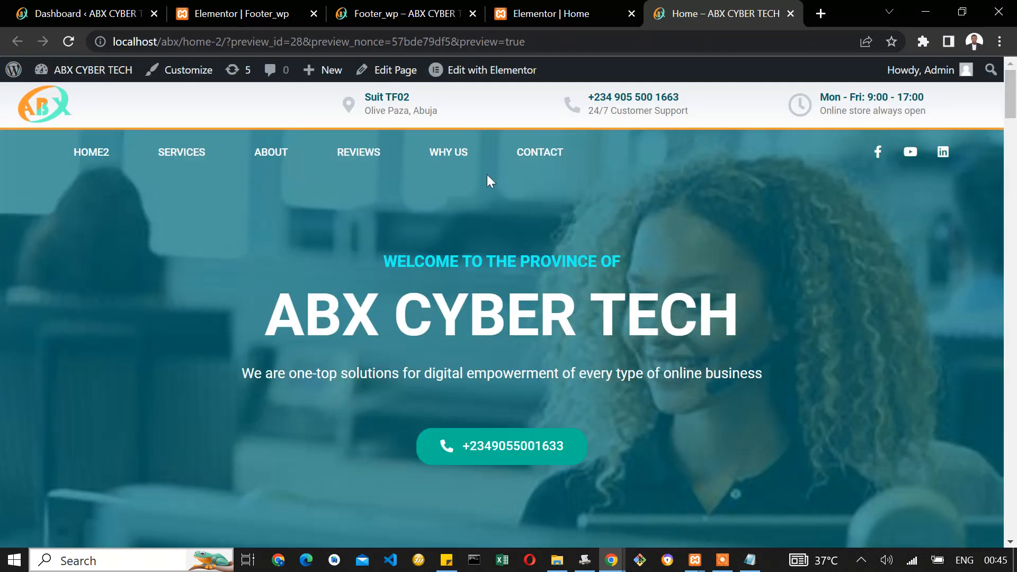
scroll(487, 175, "down", 15)
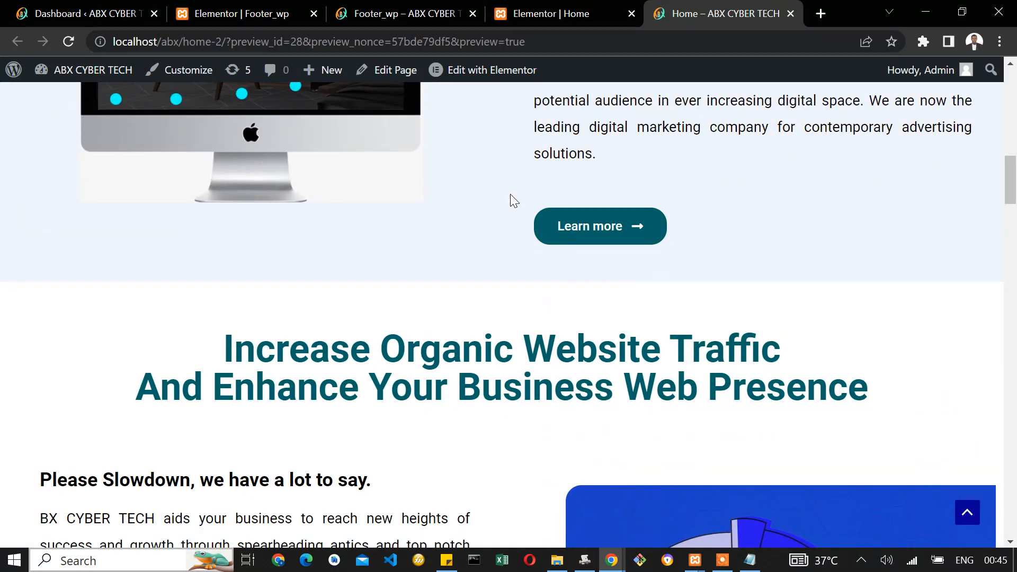
scroll(787, 247, "down", 15)
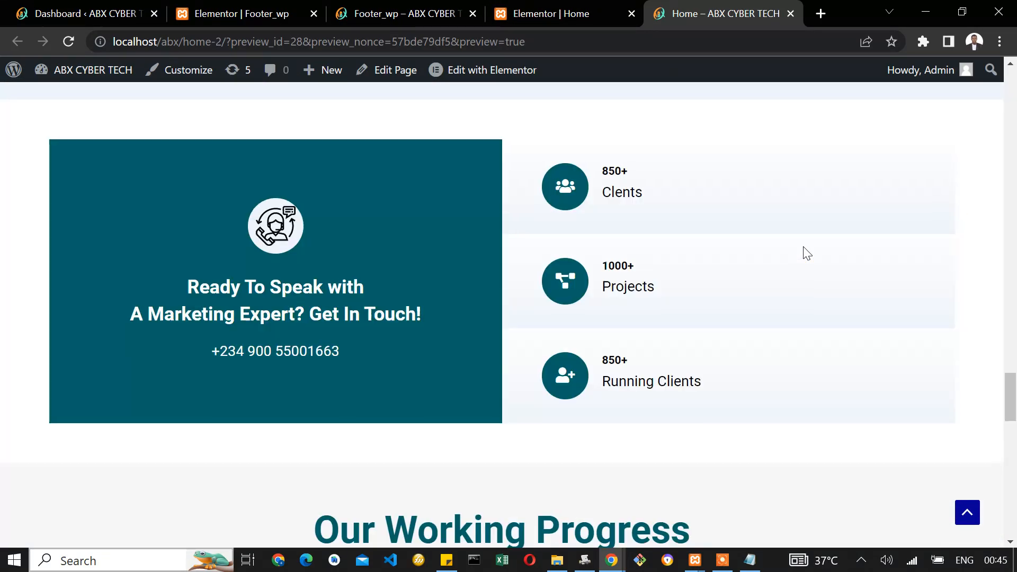
scroll(805, 252, "down", 15)
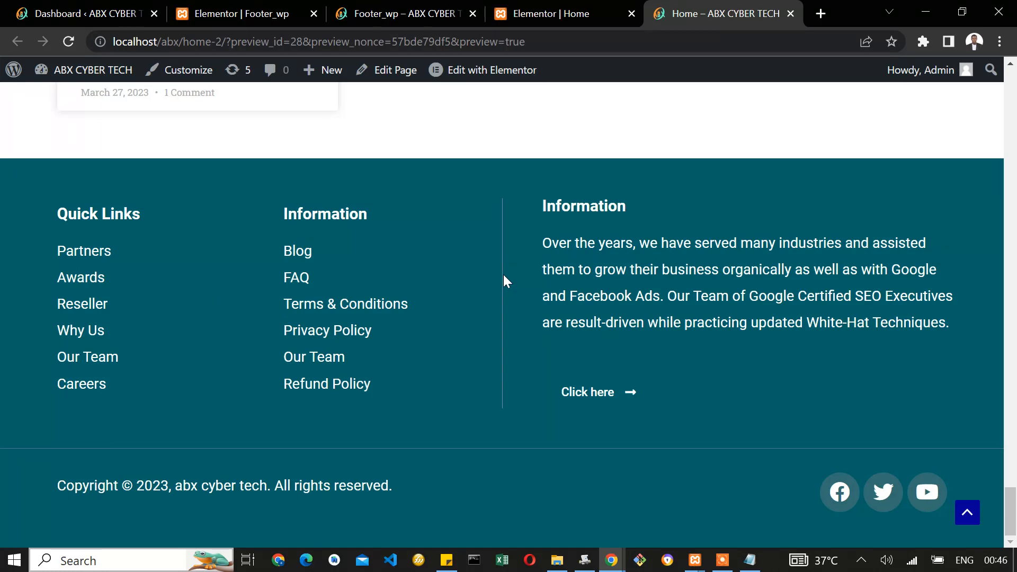
scroll(428, 430, "up", 20)
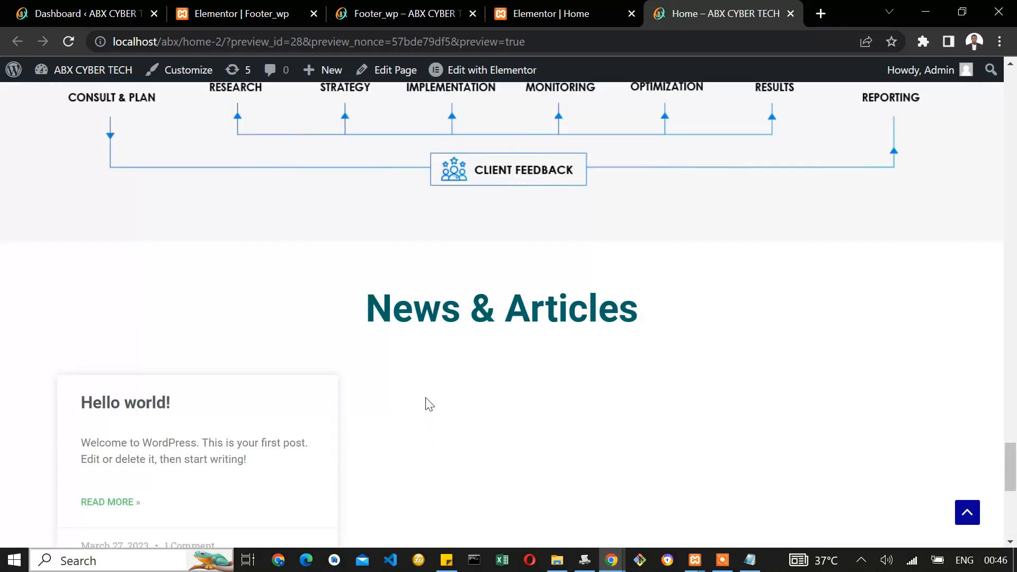
scroll(435, 387, "up", 20)
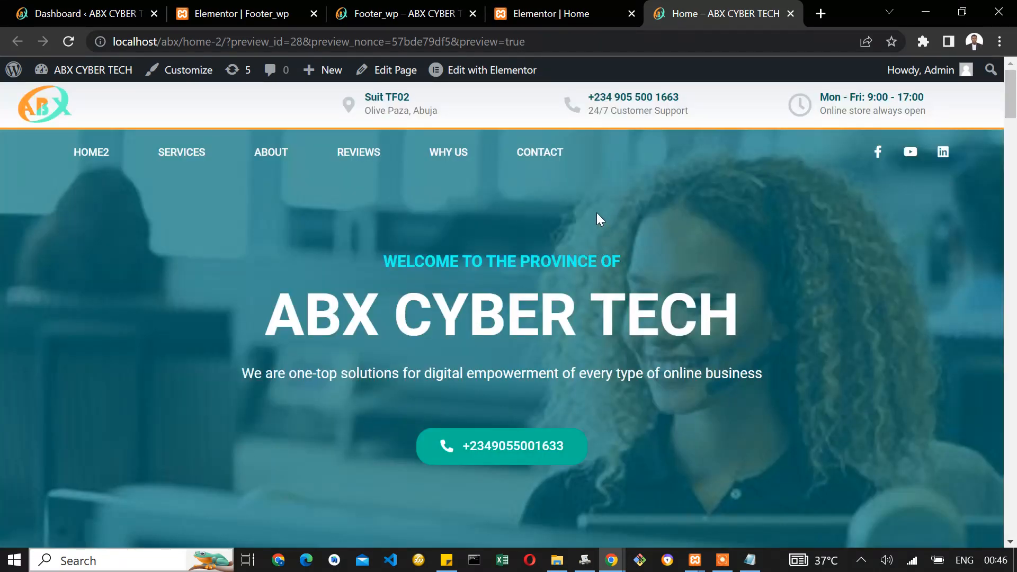
scroll(597, 212, "down", 20)
scroll(664, 470, "down", 10)
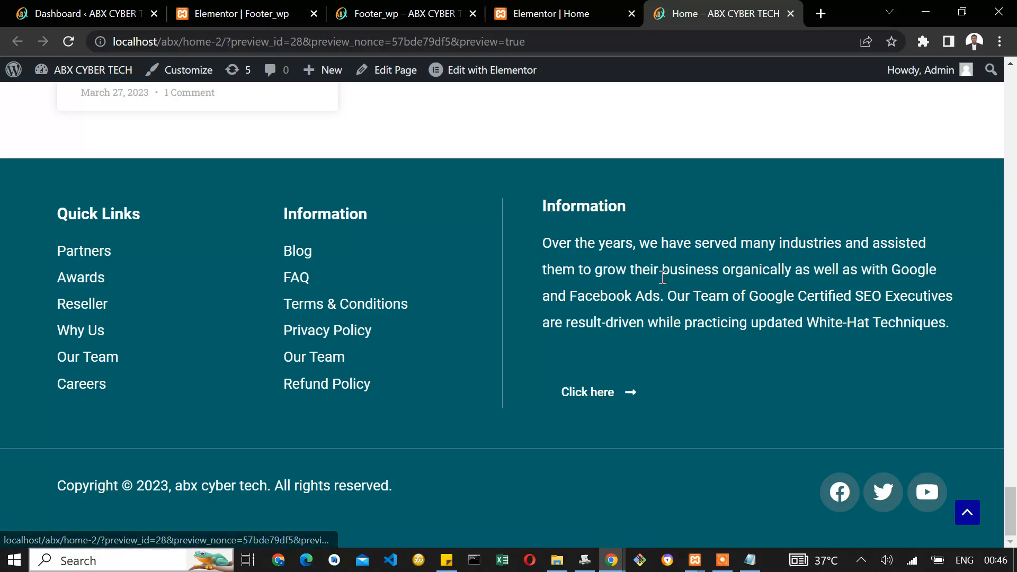
Back in the Footer_wp editor, set the third column's Click here button alignment to left.
left_click(531, 11)
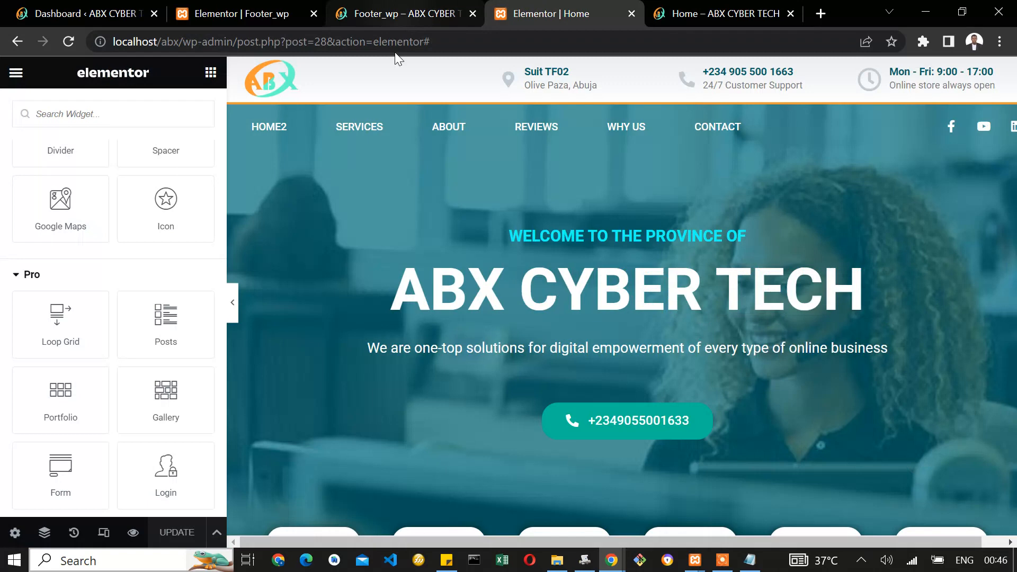
left_click(241, 13)
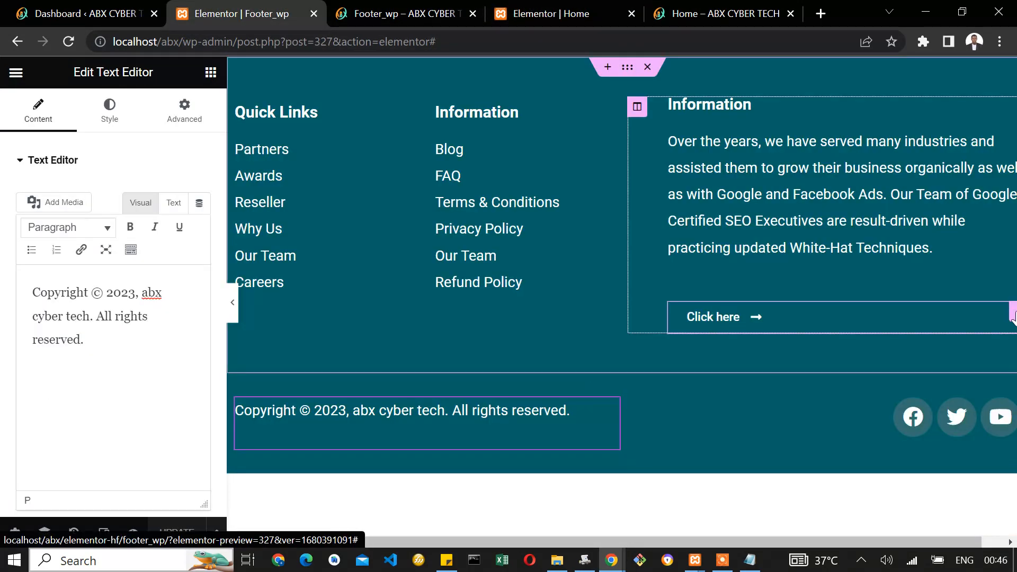
left_click(1012, 317)
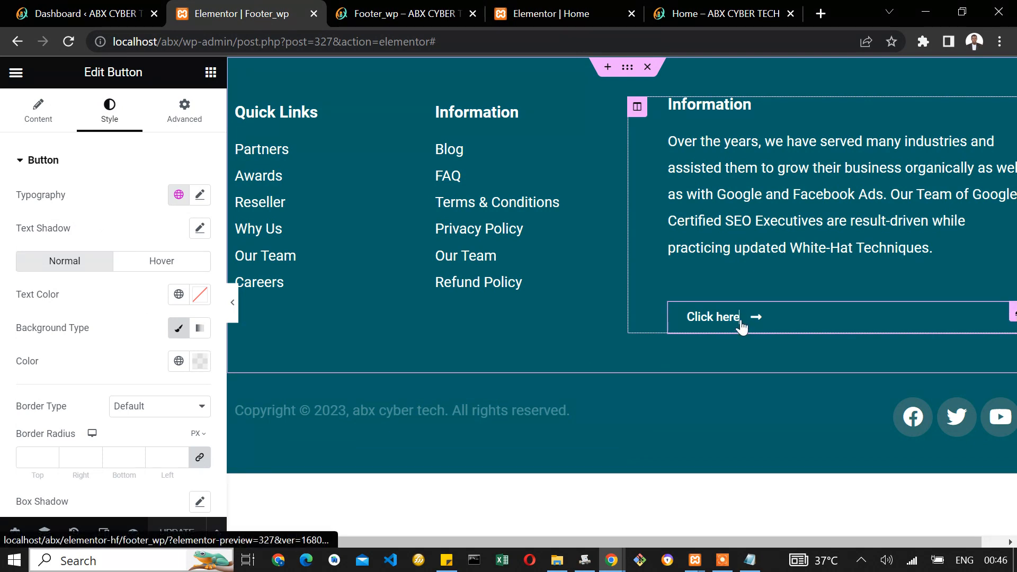
left_click(37, 114)
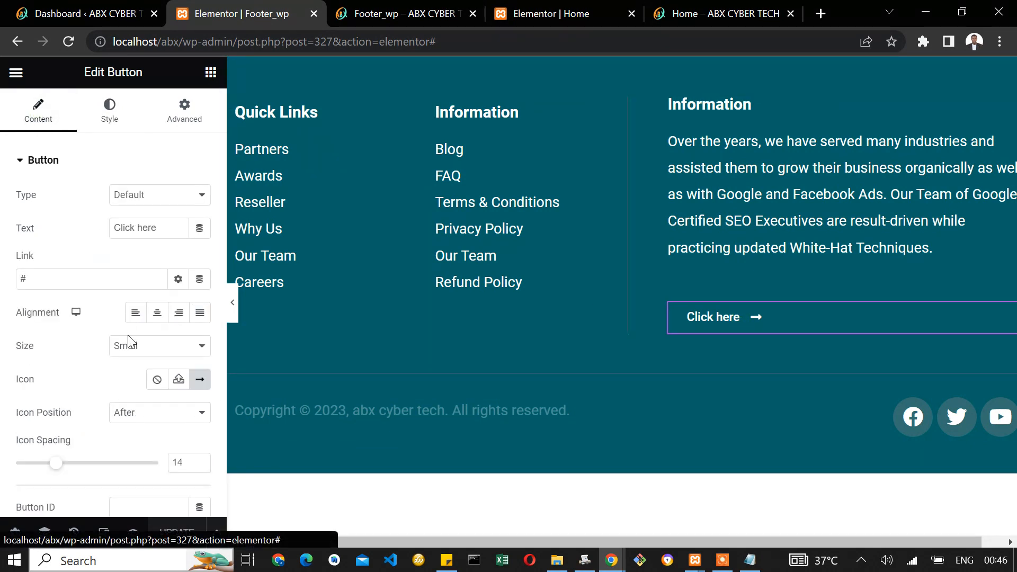
left_click(135, 314)
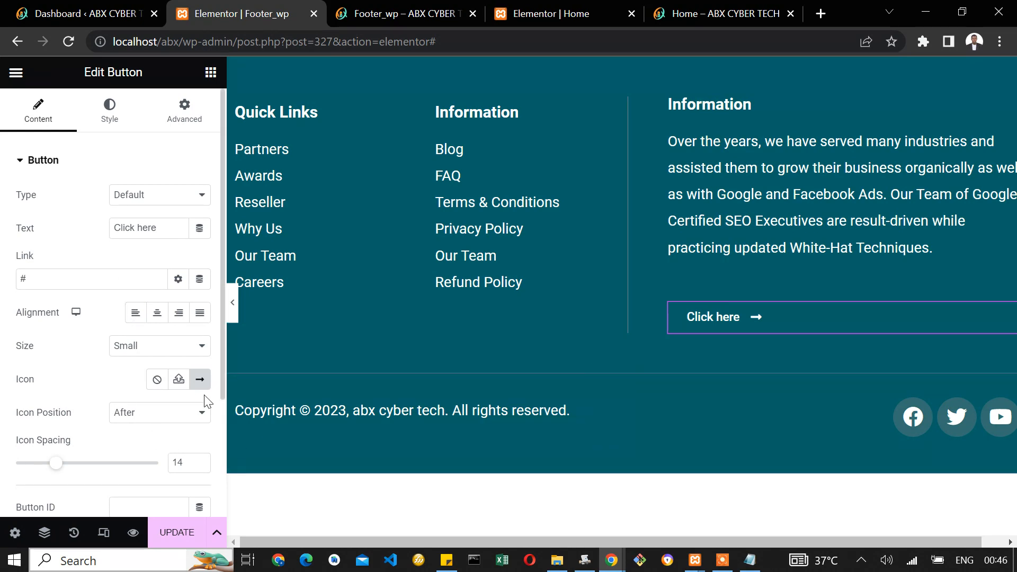
scroll(134, 466, "down", 3)
scroll(139, 424, "up", 3)
scroll(127, 403, "down", 2)
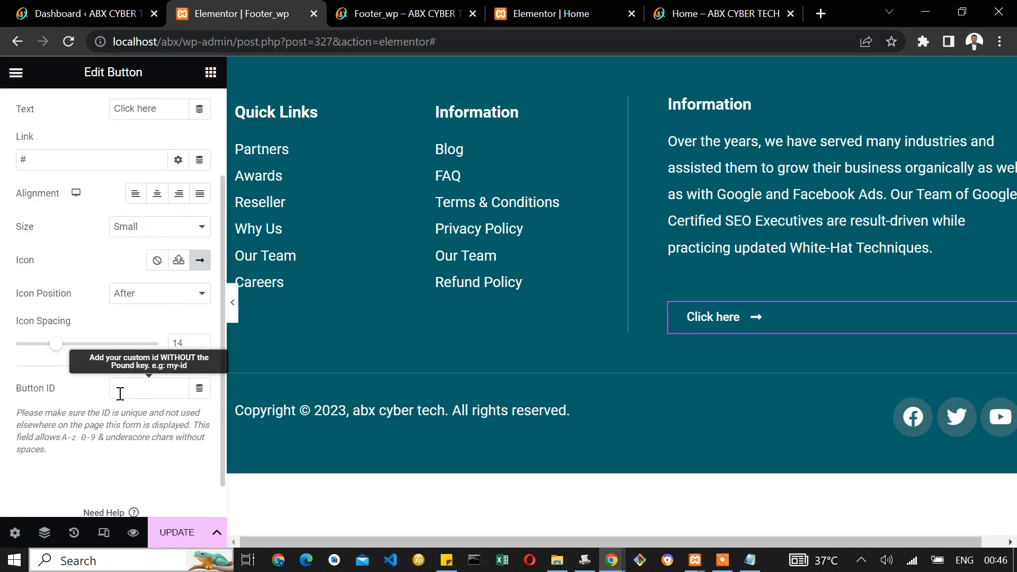
left_click(136, 194)
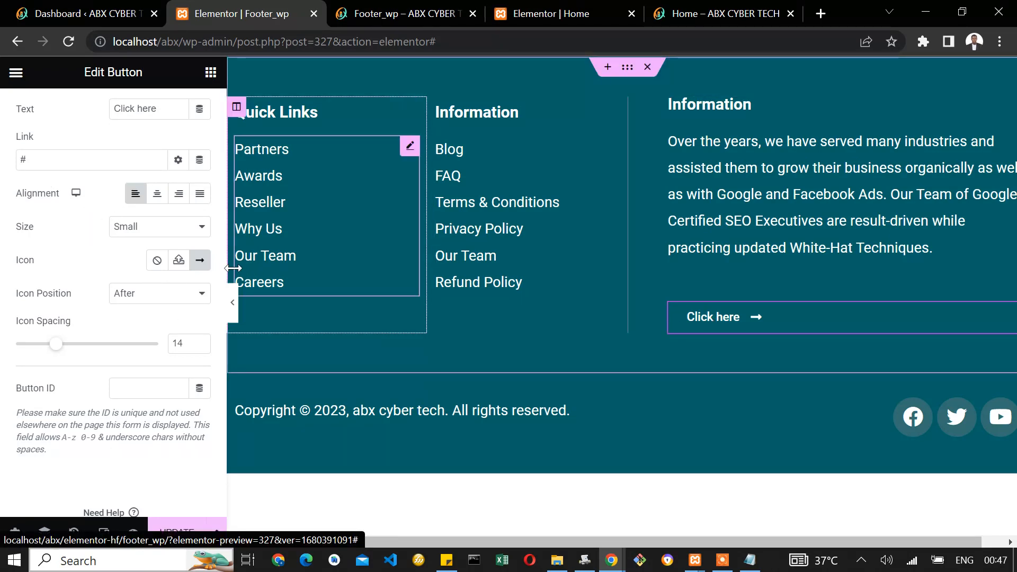
Try center and right alignment on the Click here button and return it to left alignment.
scroll(125, 137, "up", 3)
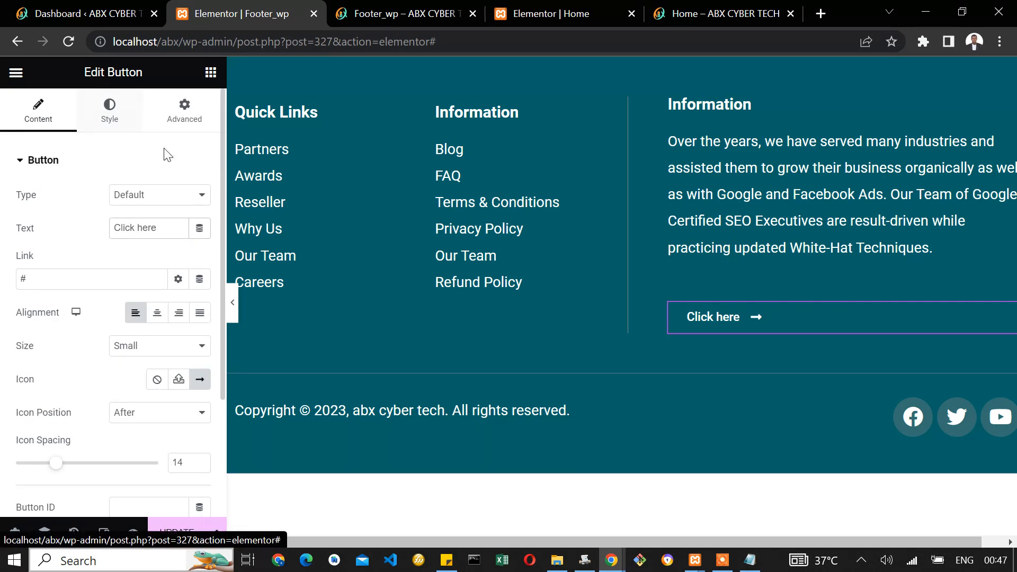
left_click(155, 317)
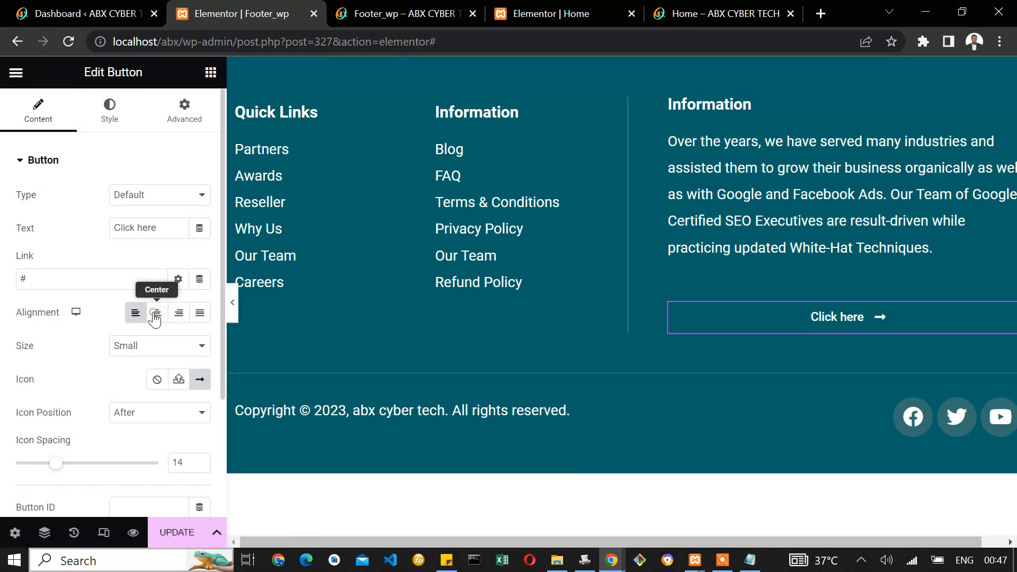
left_click(180, 317)
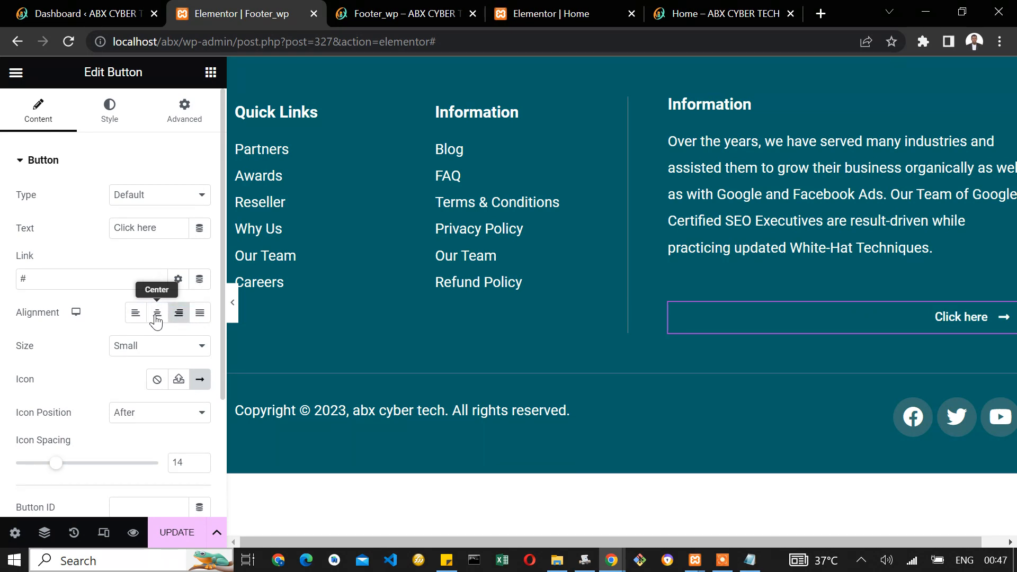
left_click(136, 314)
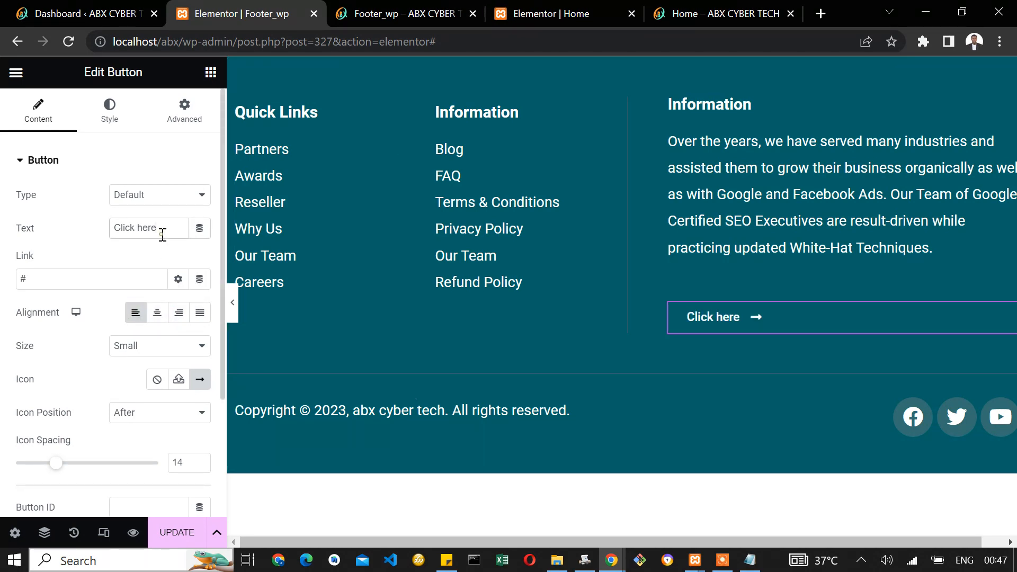
Change the third column's button text to "Rea more" and update the template.
key("BackSpace")
key("BackSpace")
key("BackSpace")
key("BackSpace")
key("BackSpace")
key("BackSpace")
key("BackSpace")
key("BackSpace")
key("BackSpace")
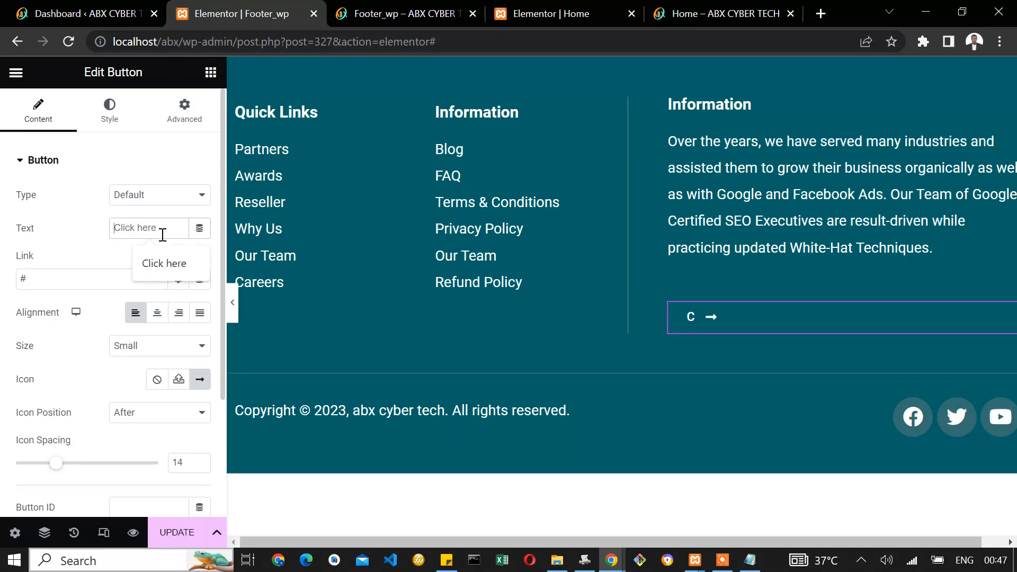
type("Rea more")
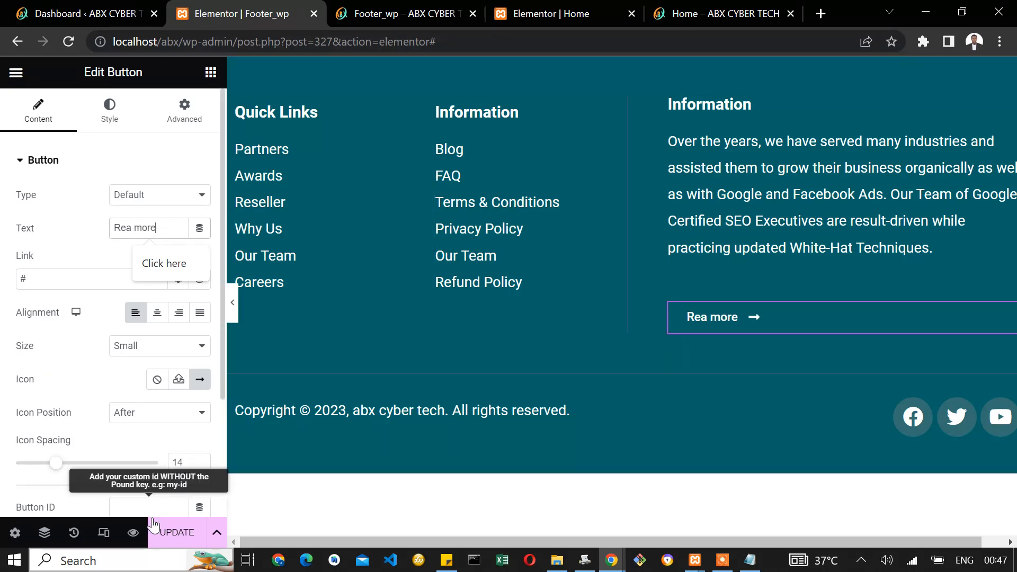
left_click(170, 532)
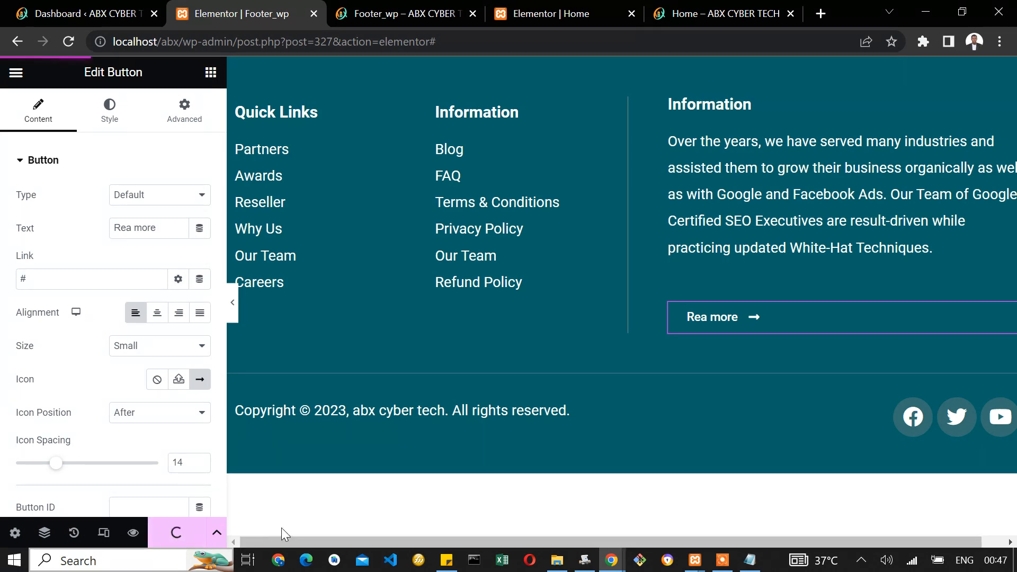
Reload the Home page preview, and open the Quick Links icon list in the Footer_wp template editor.
left_click(411, 12)
left_click(547, 16)
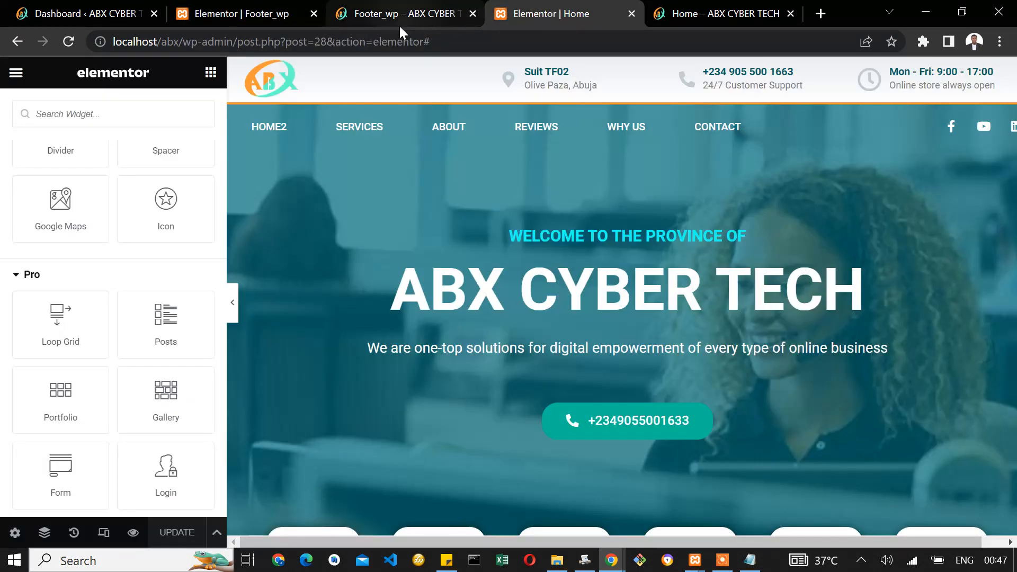
left_click(707, 7)
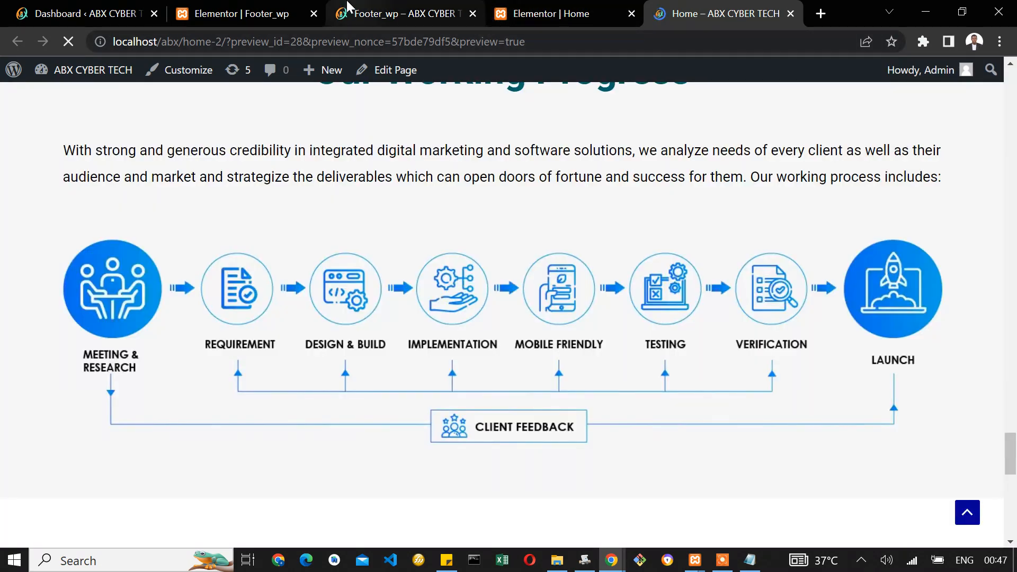
left_click(223, 13)
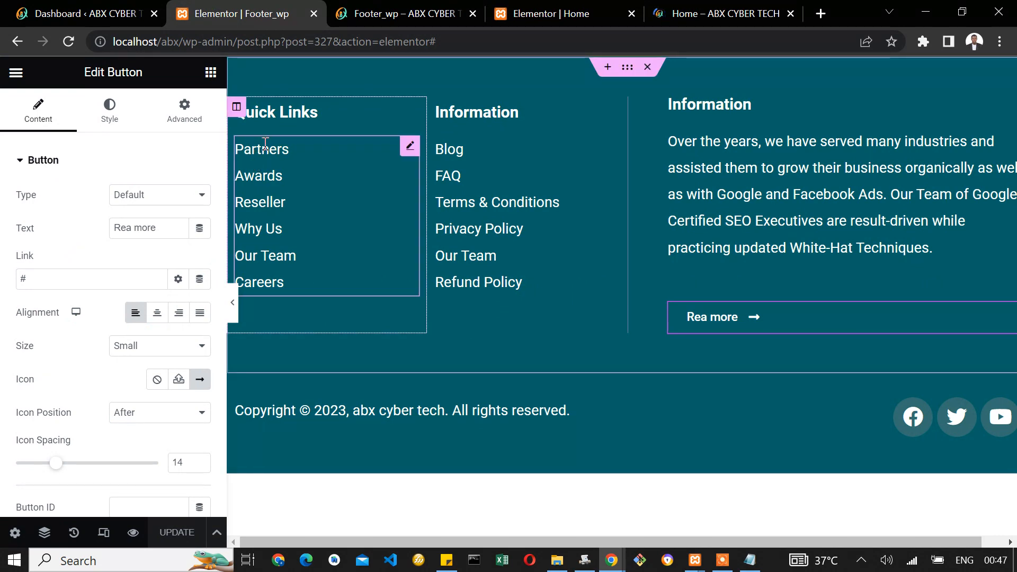
left_click(273, 284)
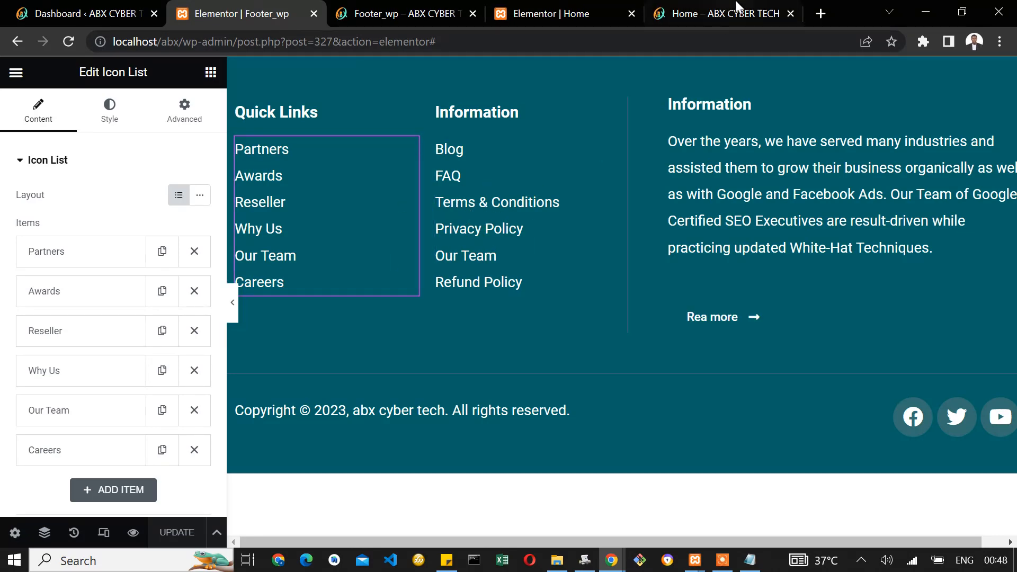
Return to the Home page preview and examine the updated footer's link columns, button, copyright line and social icons.
left_click(720, 13)
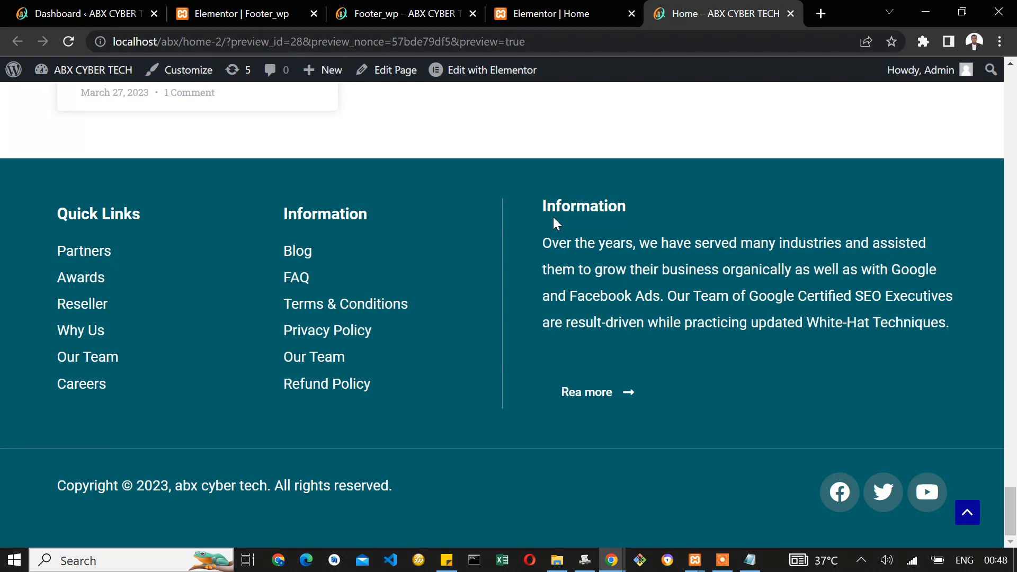
scroll(498, 392, "up", 3)
scroll(488, 387, "down", 3)
scroll(491, 365, "up", 3)
scroll(557, 366, "down", 3)
Review the whole Home page from the footer up to the header and back down to the footer.
scroll(597, 381, "up", 15)
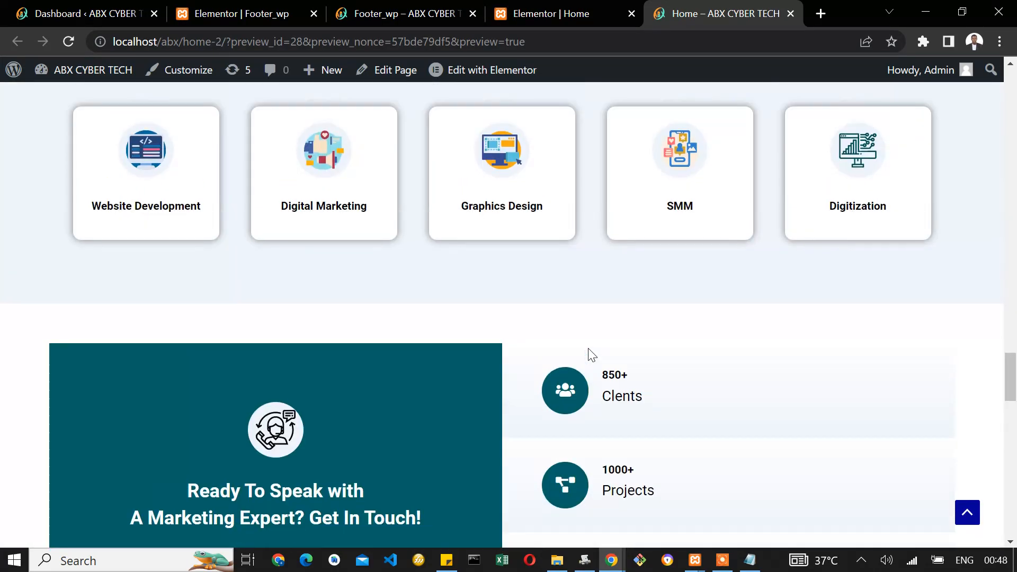
scroll(592, 355, "up", 15)
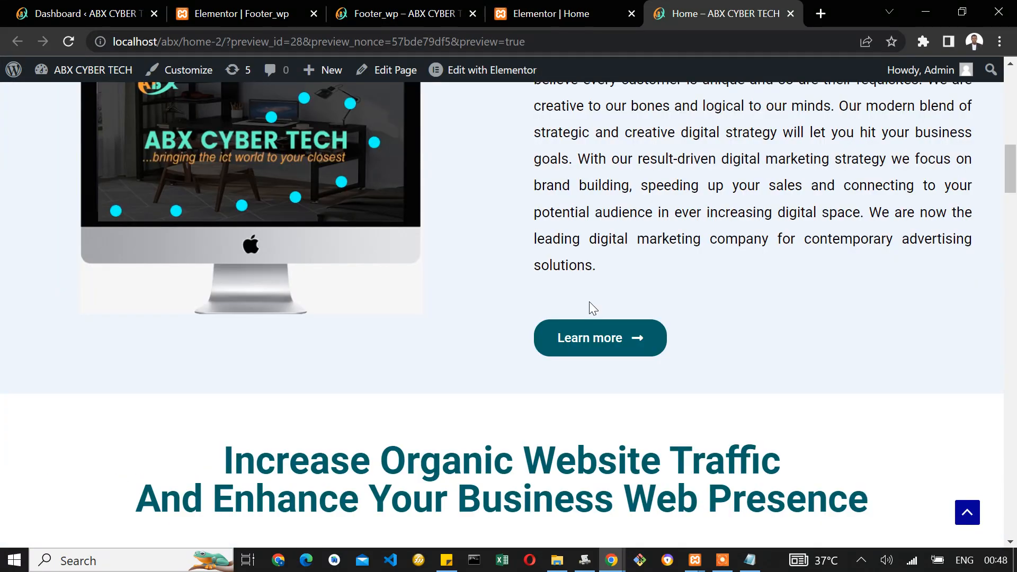
scroll(590, 303, "up", 10)
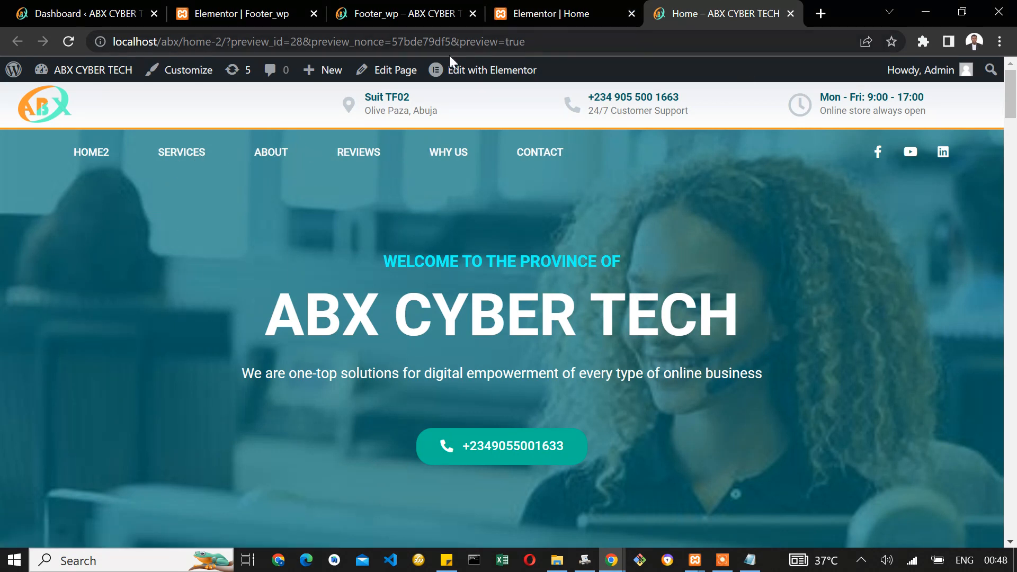
scroll(387, 317, "down", 10)
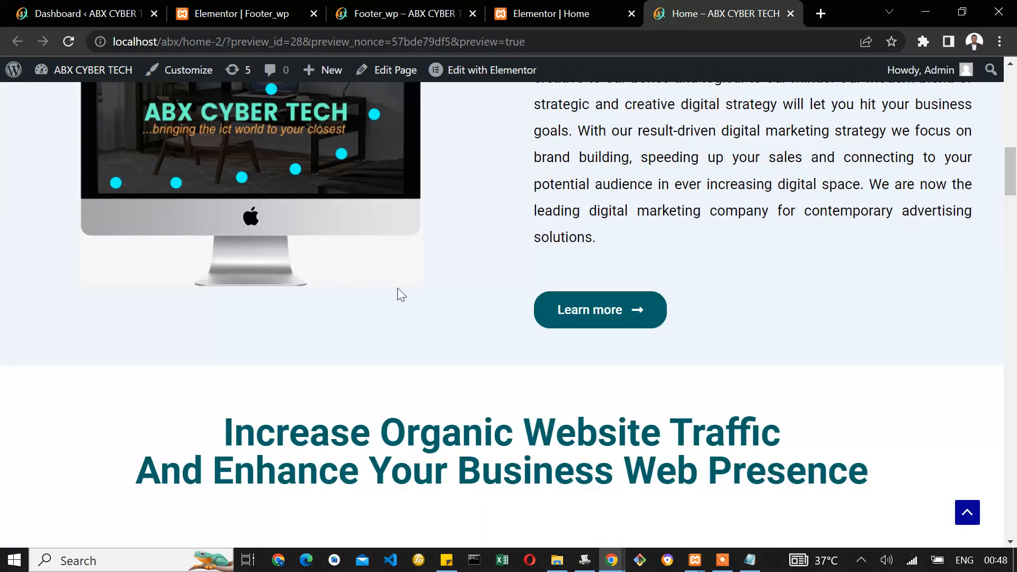
scroll(401, 293, "down", 15)
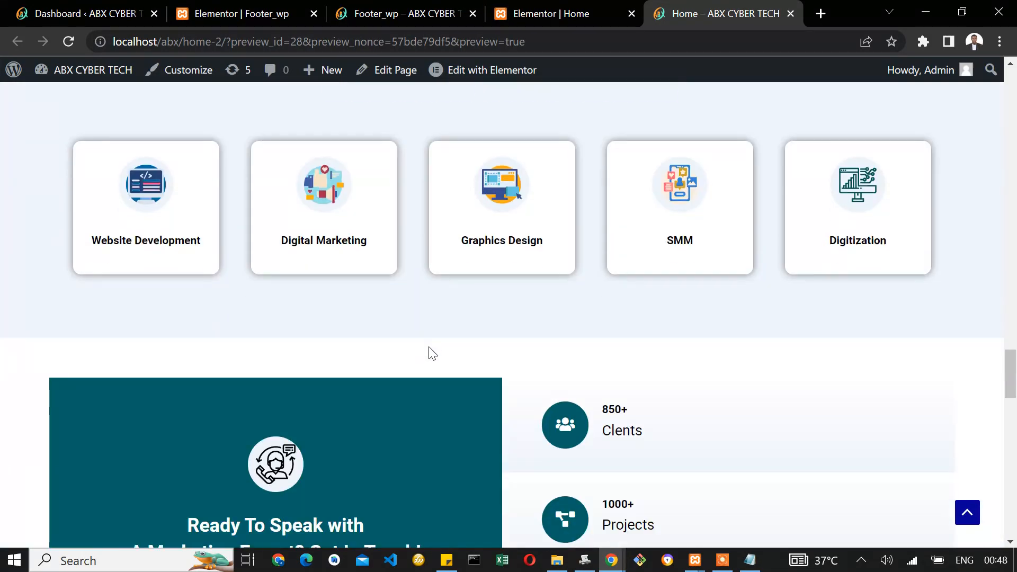
scroll(436, 345, "down", 15)
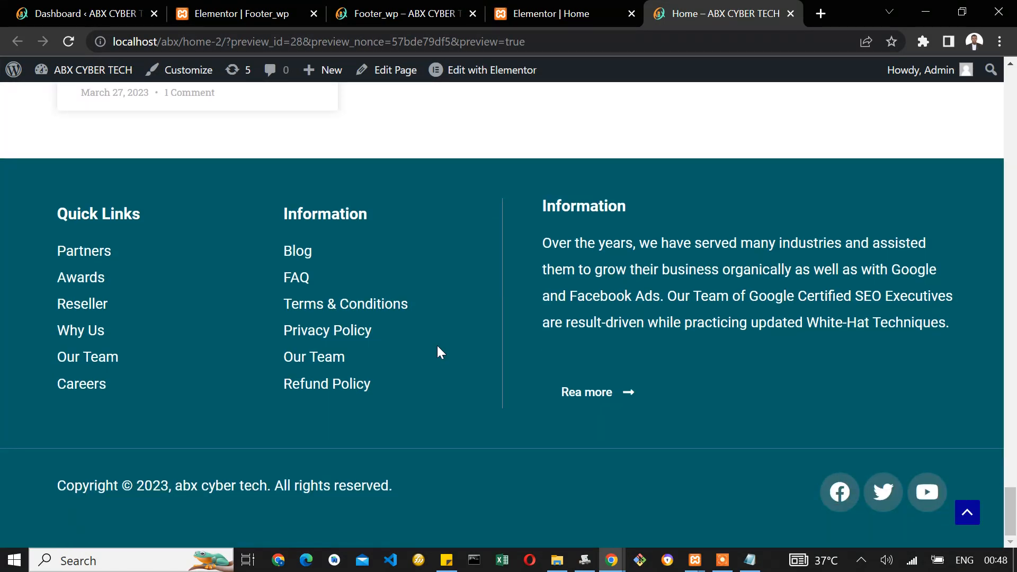
scroll(438, 346, "up", 15)
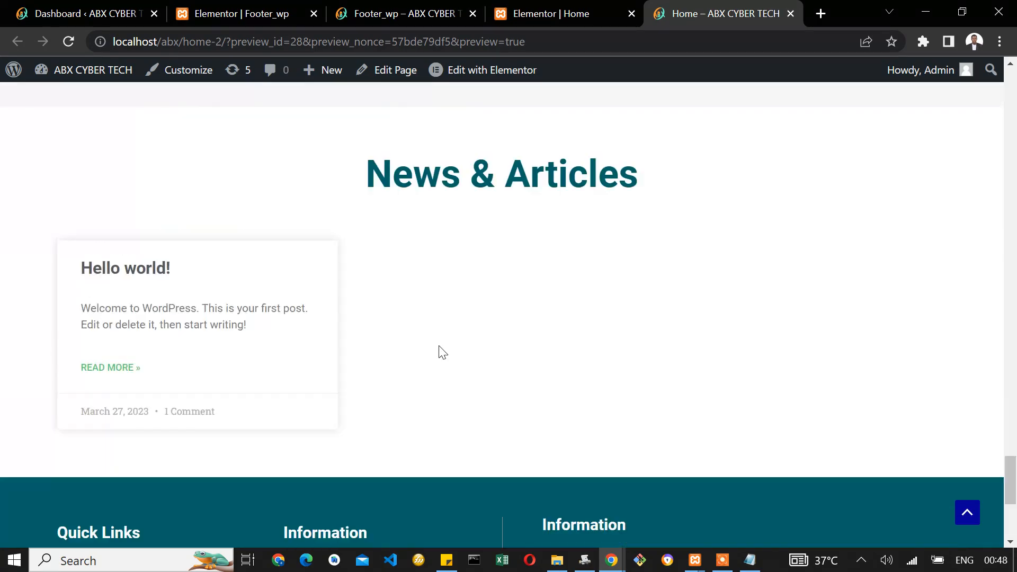